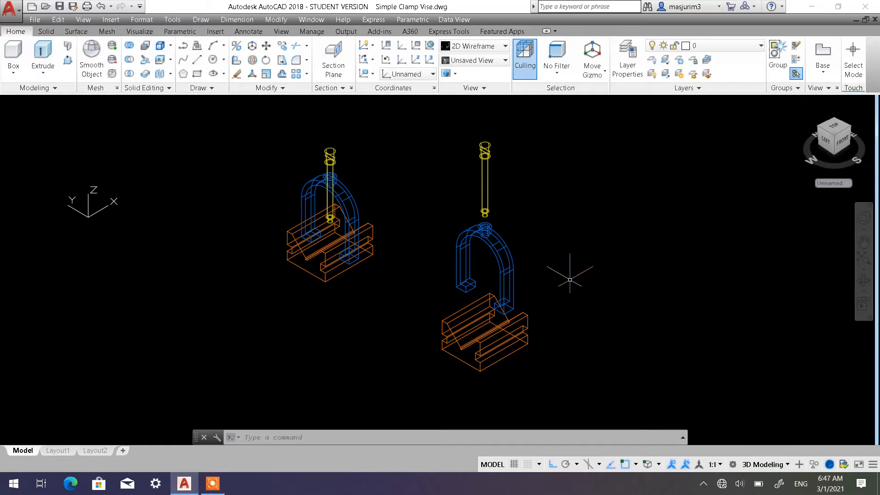
pyautogui.click(510, 328)
pyautogui.scroll(-2, 595, 230)
pyautogui.scroll(3, 592, 233)
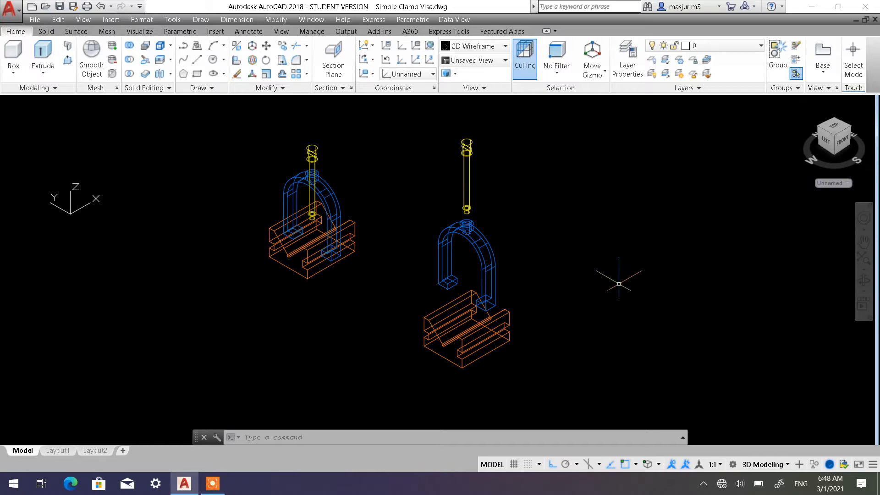
pyautogui.moveTo(491, 269)
pyautogui.mouseDown(button='middle')
pyautogui.moveTo(458, 264)
pyautogui.moveTo(524, 274)
pyautogui.mouseUp(button='middle')
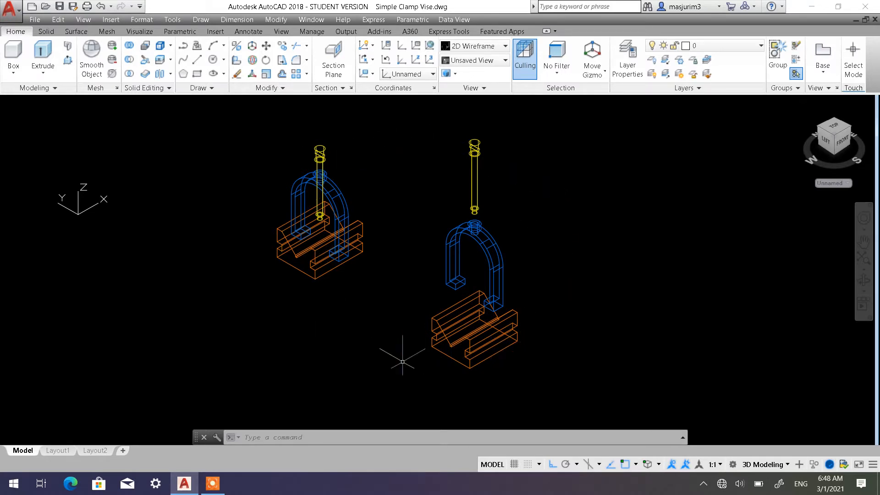
# Display the clamp vise models in the Shaded with edges visual style and view them from a slightly turned angle
pyautogui.click(78, 102)
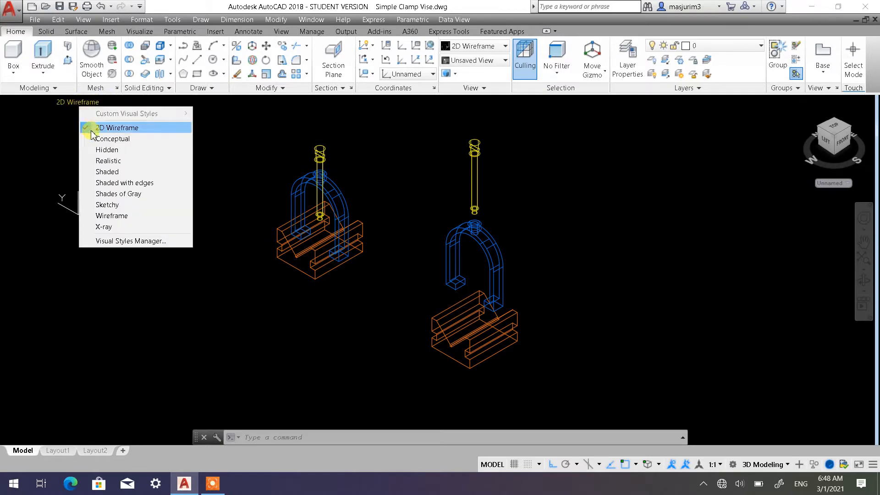
pyautogui.click(124, 182)
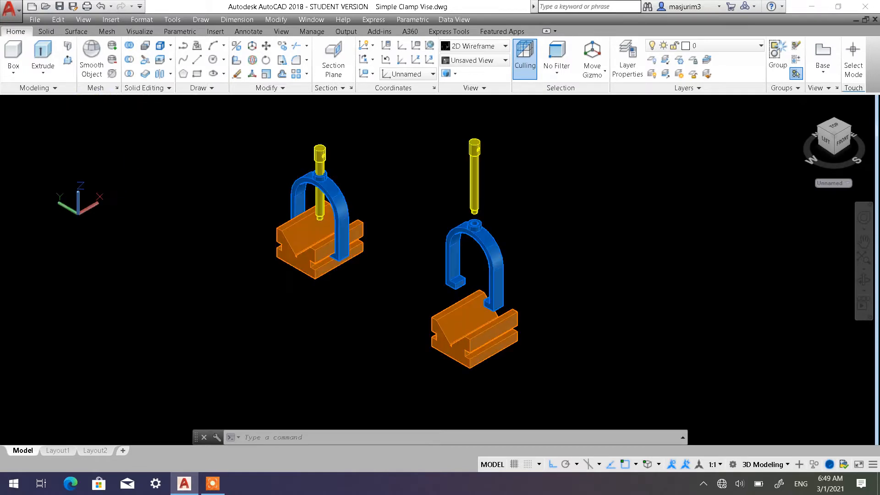
pyautogui.moveTo(398, 294)
pyautogui.keyDown('shift'); pyautogui.mouseDown(button='middle')
pyautogui.moveTo(415, 273)
pyautogui.moveTo(494, 302)
pyautogui.moveTo(417, 323)
pyautogui.moveTo(403, 303)
pyautogui.mouseUp(button='middle'); pyautogui.keyUp('shift')
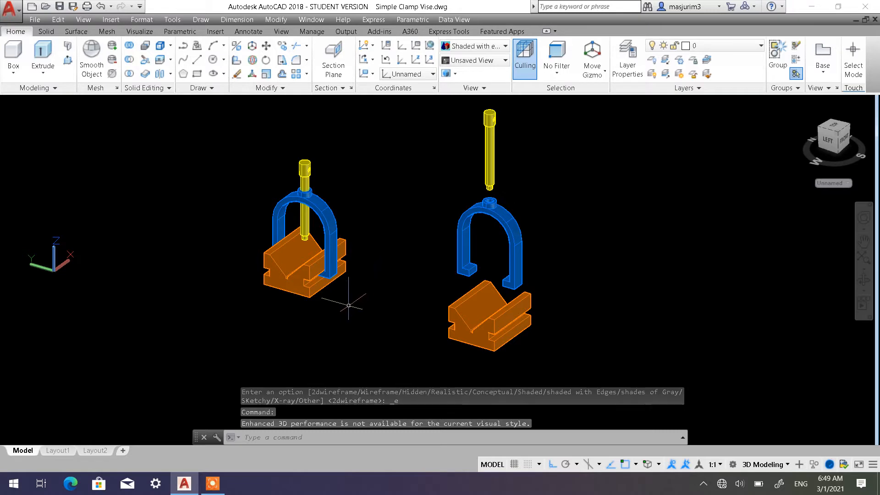
# Examine the individual parts of the assembled clamp vise and of its exploded copy
pyautogui.click(298, 289)
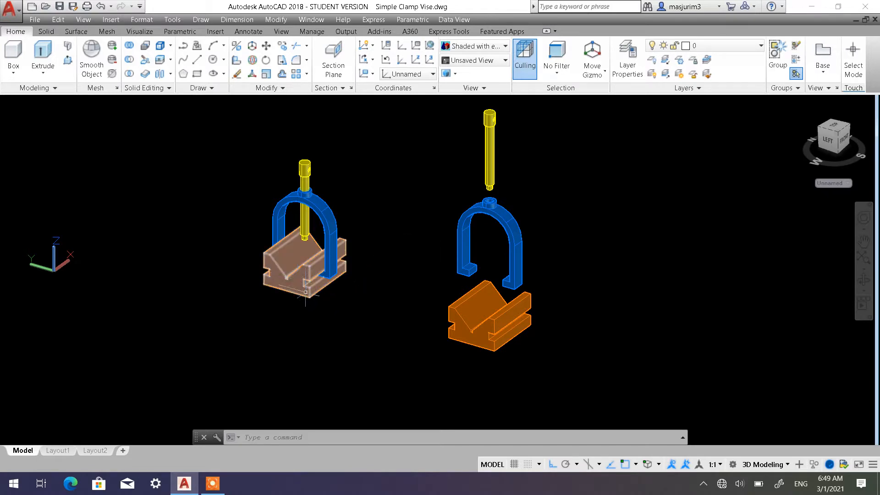
pyautogui.click(298, 280)
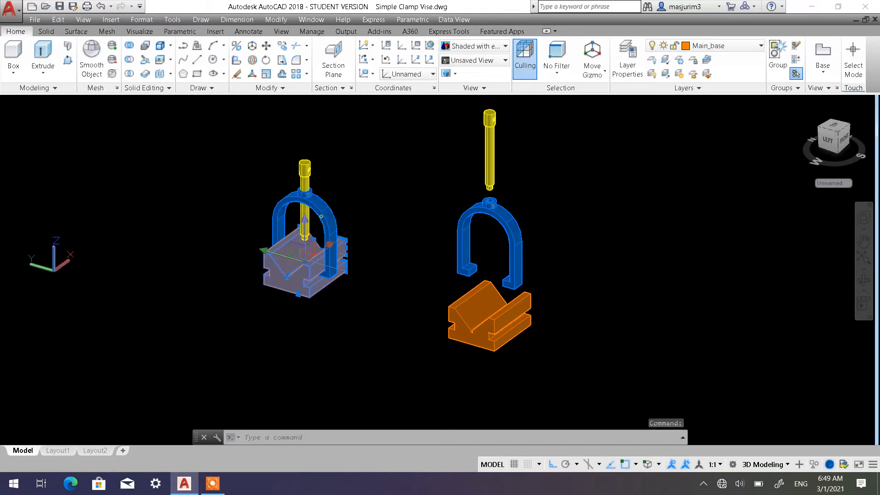
pyautogui.press('Escape')
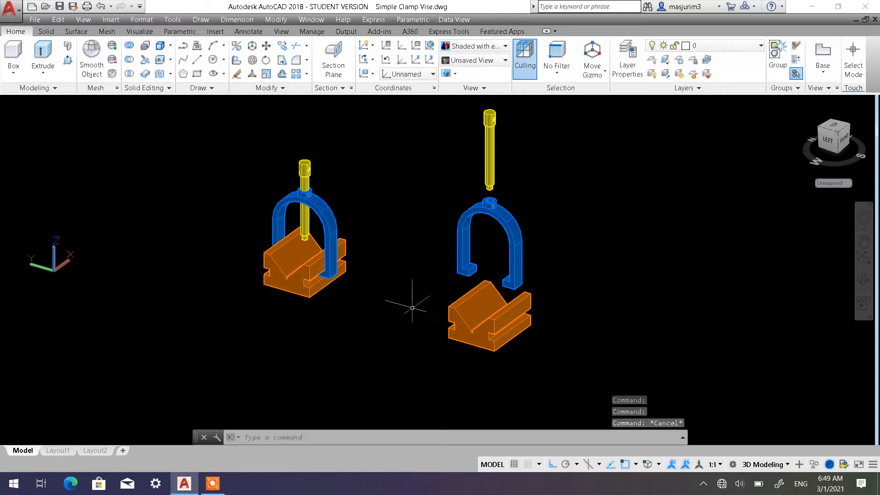
pyautogui.click(474, 314)
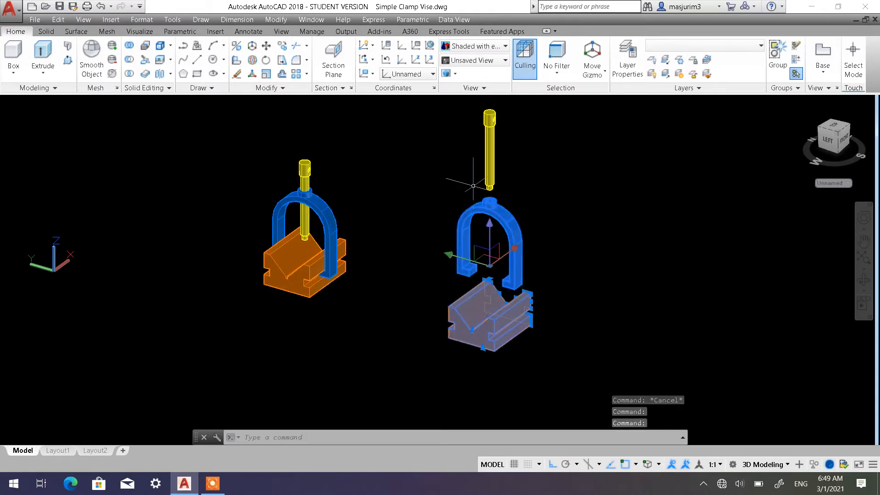
pyautogui.click(488, 156)
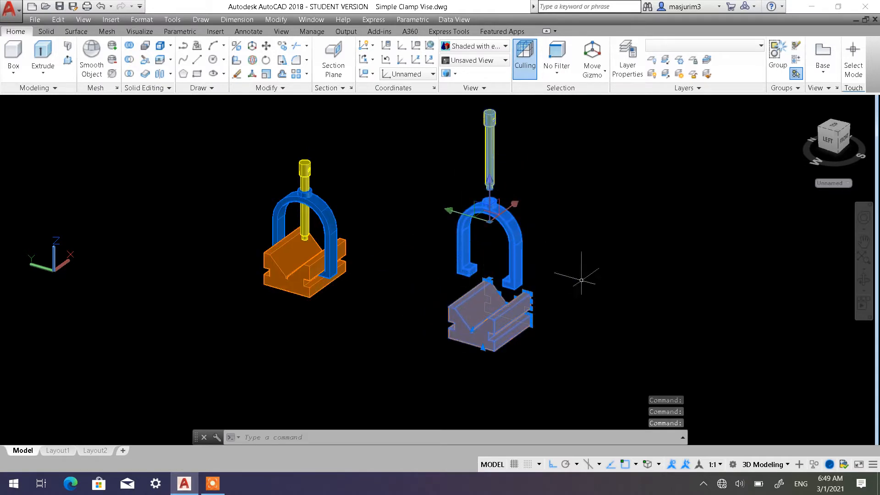
pyautogui.press('Escape')
pyautogui.press('Escape')
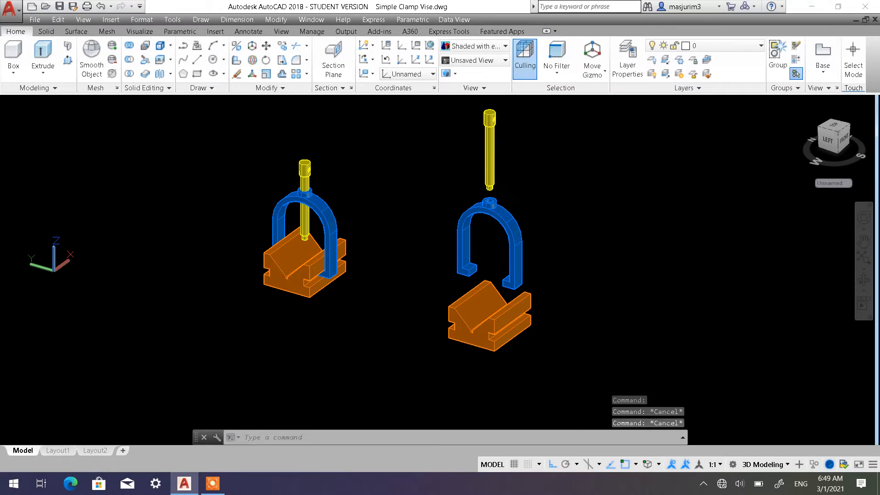
pyautogui.moveTo(584, 294); pyautogui.dragTo(553, 311, button='middle')
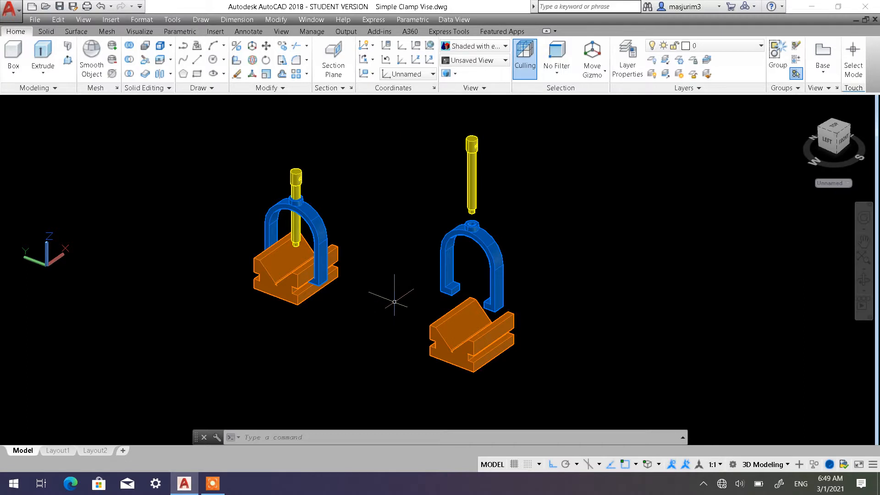
pyautogui.moveTo(394, 301); pyautogui.dragTo(372, 281, button='middle')
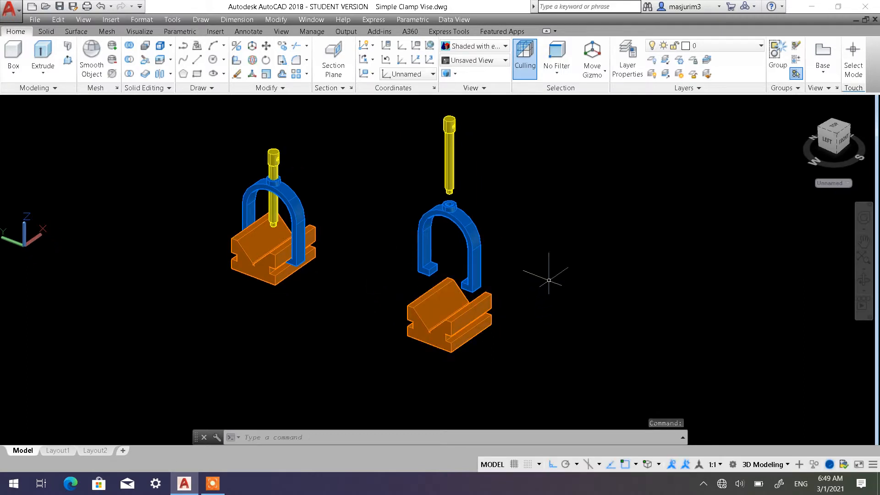
pyautogui.moveTo(549, 280); pyautogui.dragTo(534, 295, button='middle')
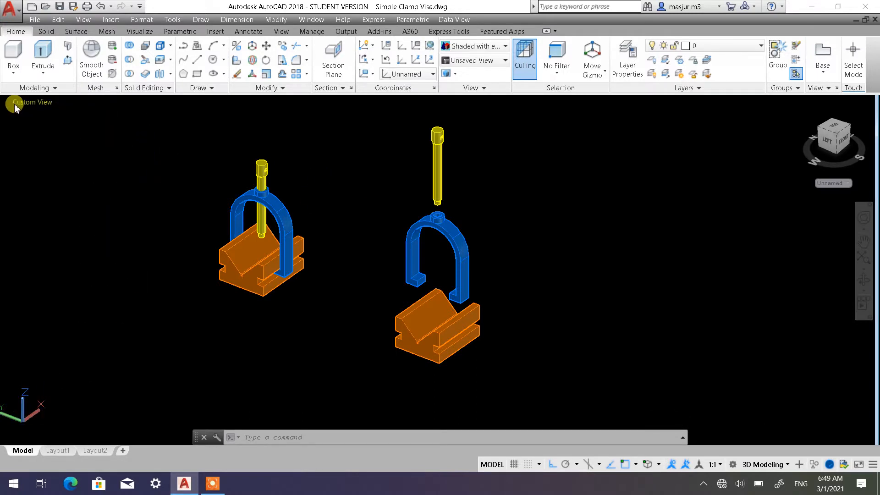
# Restore the SW Isometric view and the 2D Wireframe visual style
pyautogui.click(15, 106)
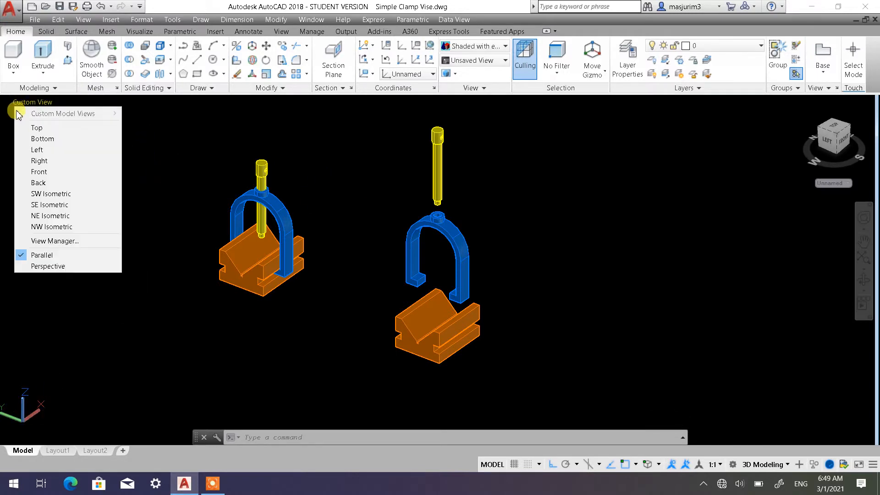
pyautogui.click(46, 194)
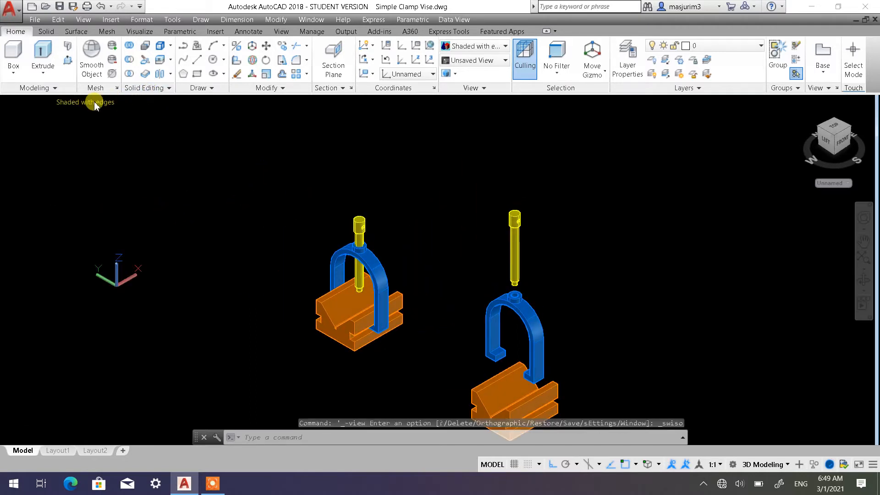
pyautogui.click(92, 102)
pyautogui.click(109, 127)
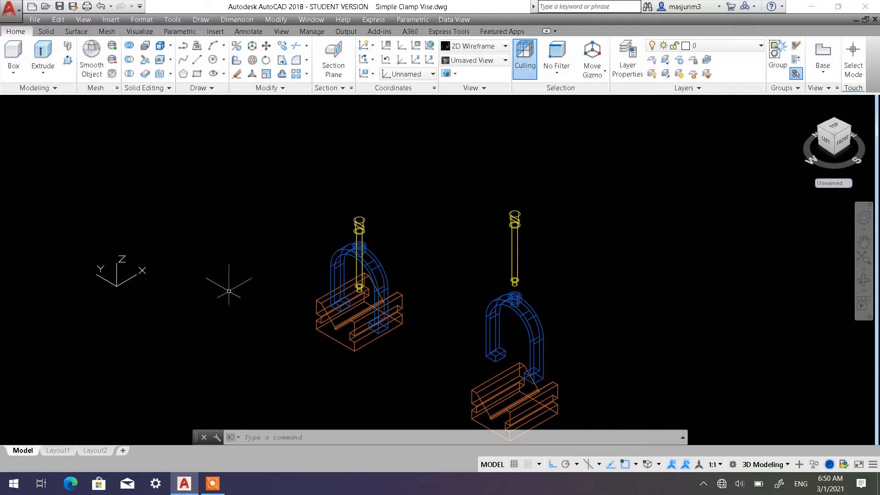
pyautogui.click(21, 102)
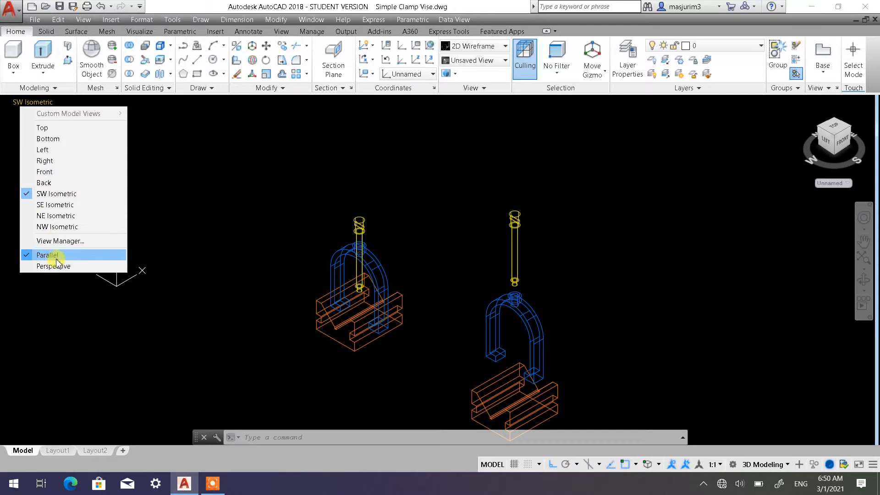
pyautogui.click(232, 232)
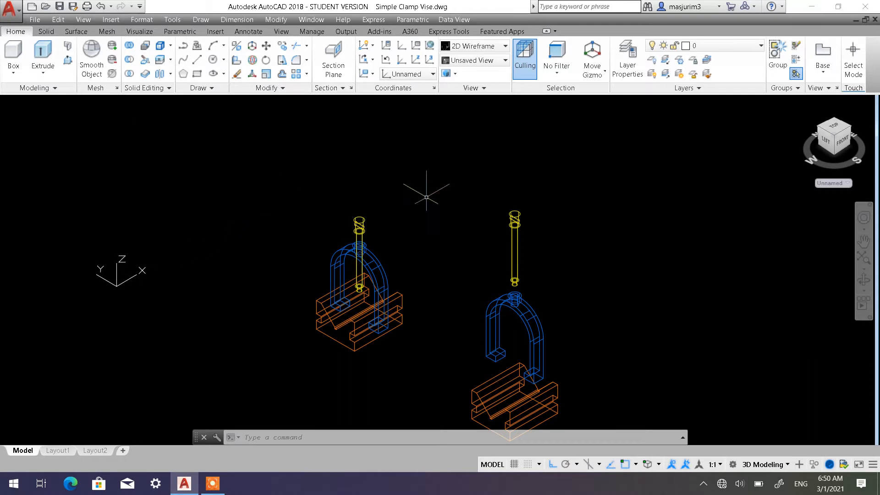
pyautogui.moveTo(578, 228); pyautogui.dragTo(549, 205, button='middle')
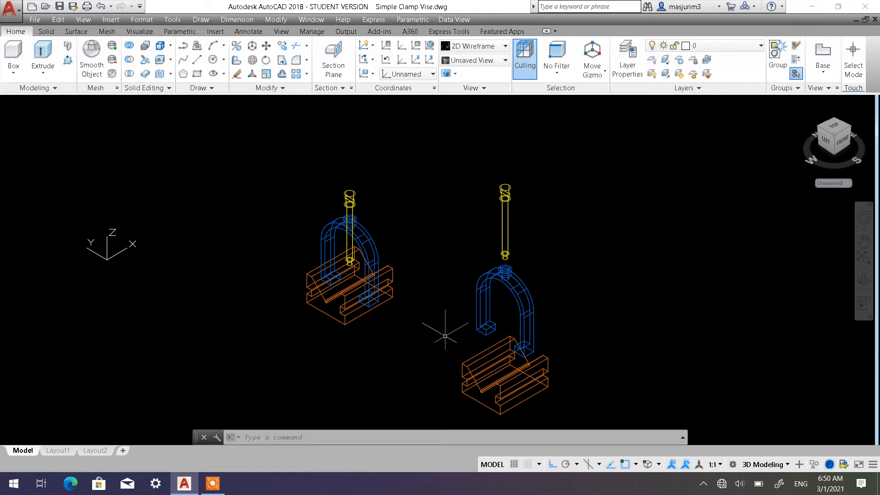
pyautogui.click(528, 341)
pyautogui.press('Escape')
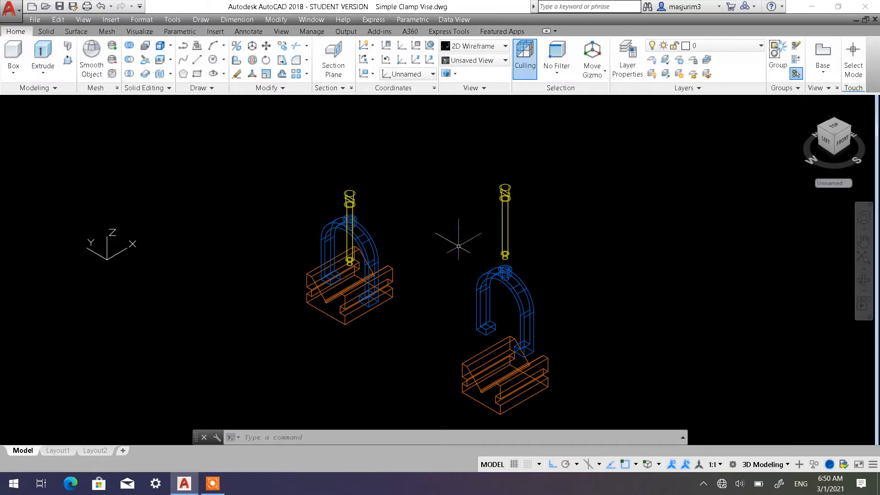
pyautogui.scroll(-2, 487, 233)
pyautogui.scroll(2, 458, 206)
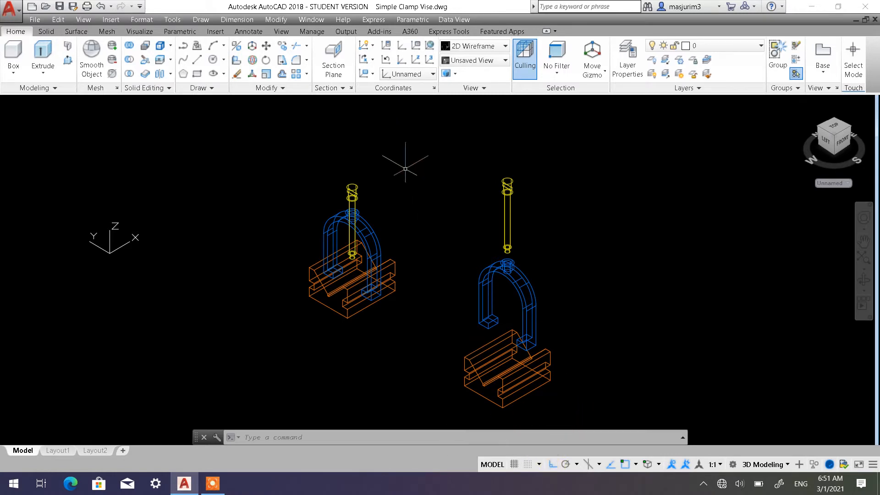
# Rotate the assembled and exploded vises together 90 degrees counterclockwise about the lowest front corner of the assembled vise's base
pyautogui.click(265, 64)
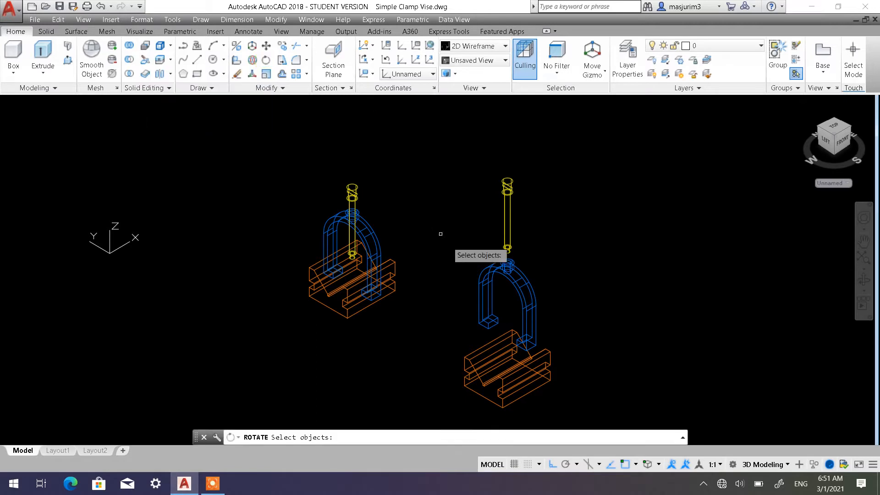
pyautogui.click(584, 379)
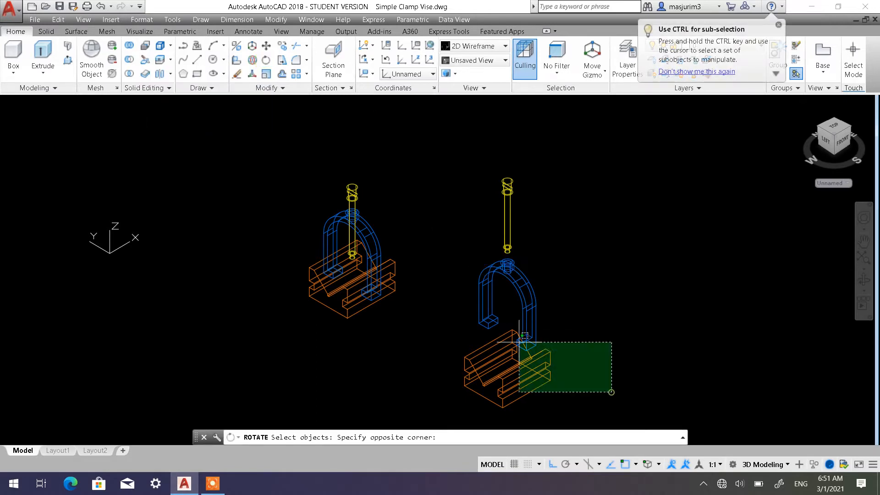
pyautogui.click(278, 135)
pyautogui.click(612, 377)
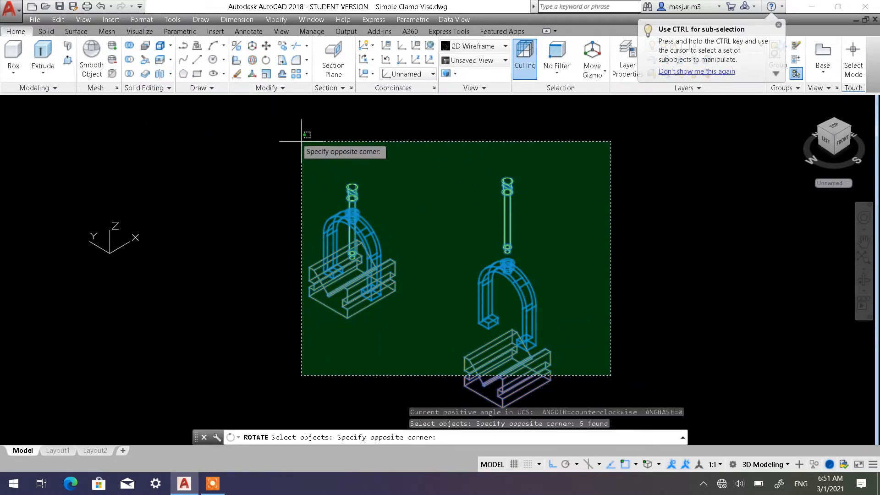
pyautogui.click(288, 133)
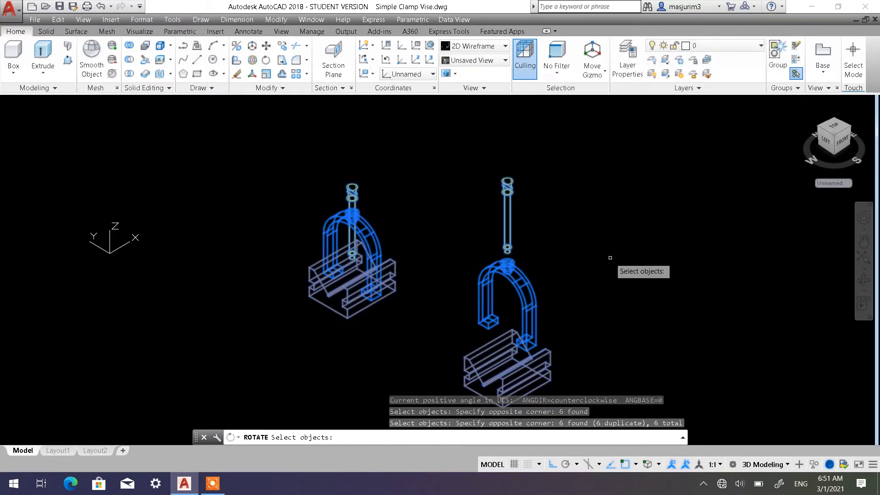
pyautogui.press('Return')
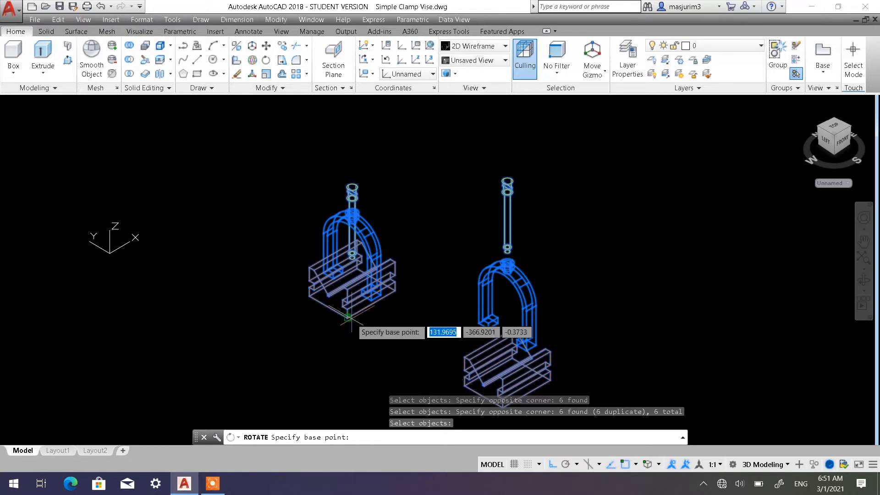
pyautogui.scroll(5, 348, 321)
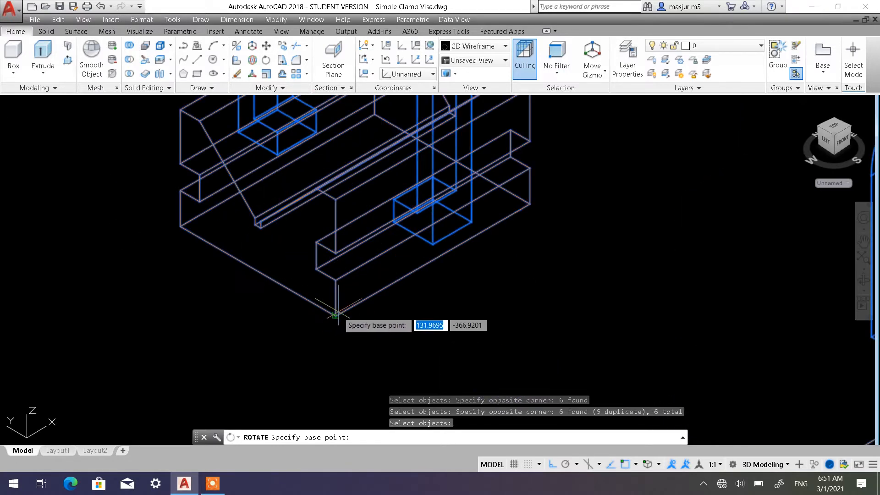
pyautogui.click(337, 314)
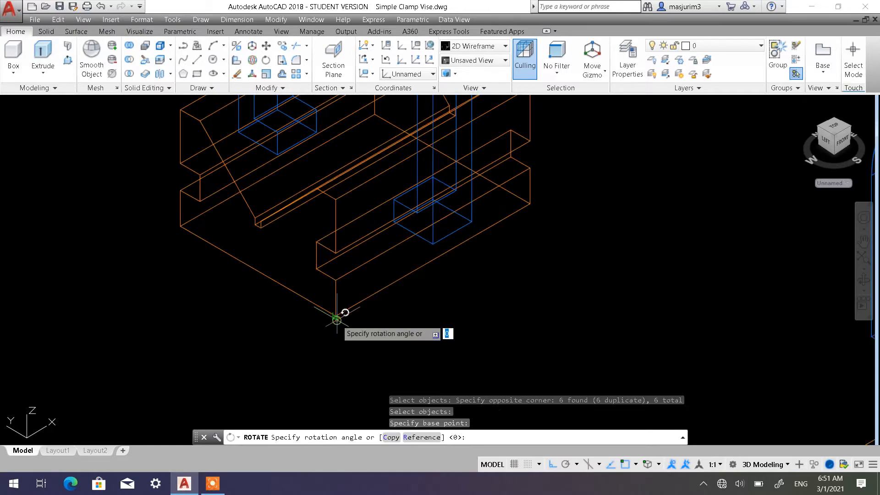
pyautogui.scroll(-3, 367, 321)
pyautogui.scroll(-5, 371, 316)
pyautogui.scroll(3, 406, 305)
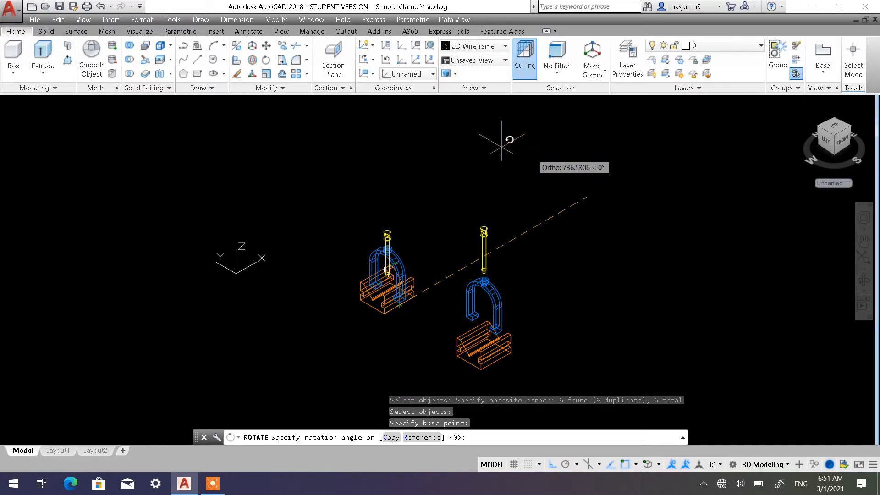
pyautogui.click(318, 120)
# Examine the new orientation of the assembled and exploded clamp vises
pyautogui.scroll(2, 403, 246)
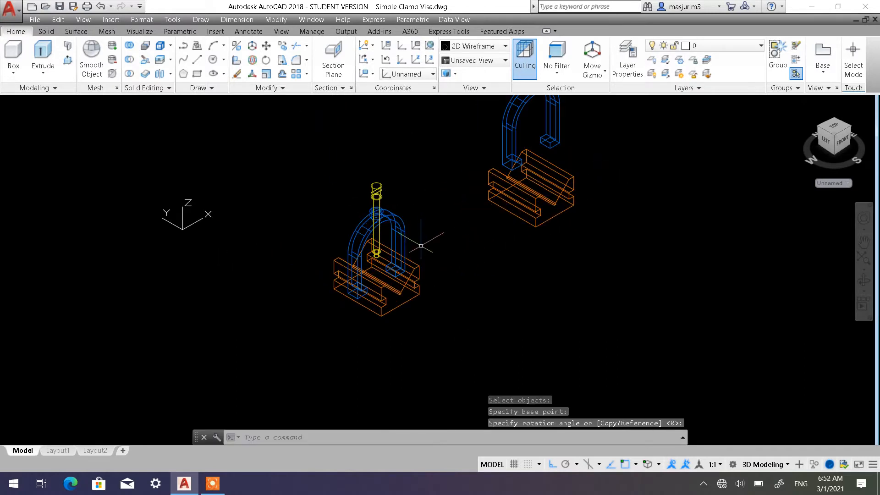
pyautogui.scroll(2, 421, 246)
pyautogui.scroll(-2, 421, 246)
pyautogui.moveTo(421, 257); pyautogui.dragTo(417, 300, button='middle')
pyautogui.scroll(2, 440, 321)
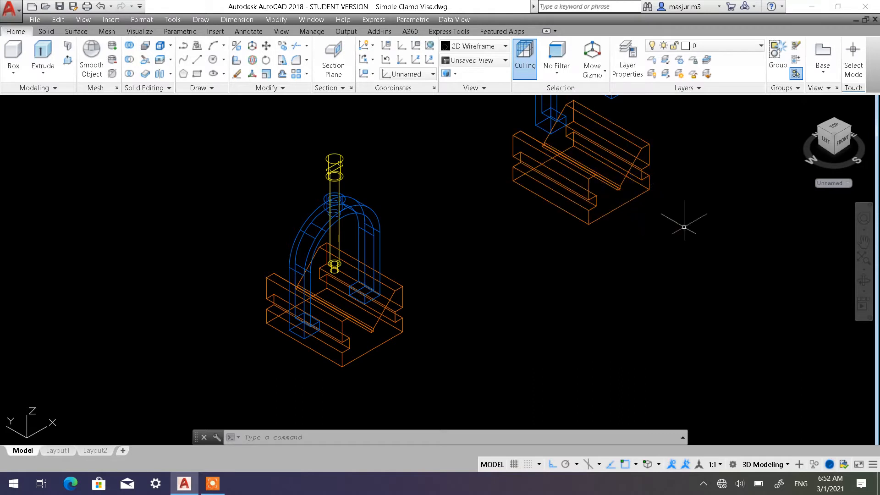
pyautogui.scroll(-3, 534, 301)
pyautogui.moveTo(497, 301); pyautogui.dragTo(441, 332, button='middle')
pyautogui.scroll(2, 356, 273)
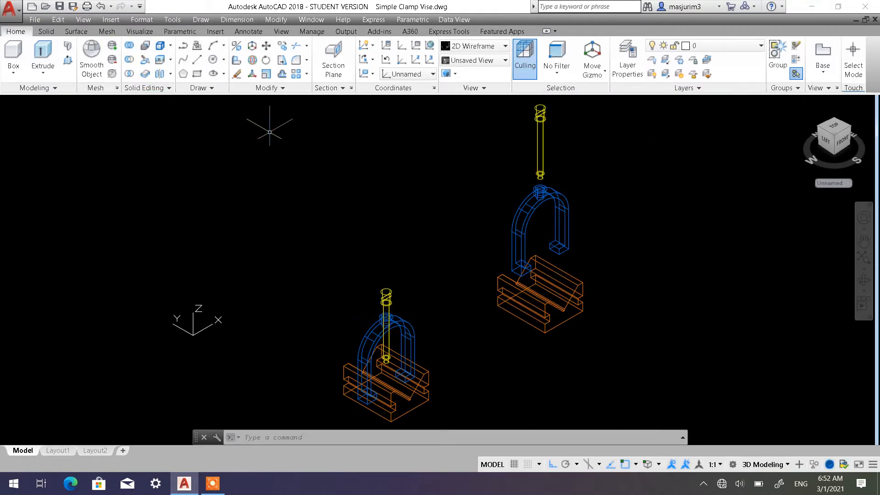
# Save the drawing with both rotated clamp vises in view
pyautogui.scroll(-2, 295, 142)
pyautogui.click(60, 9)
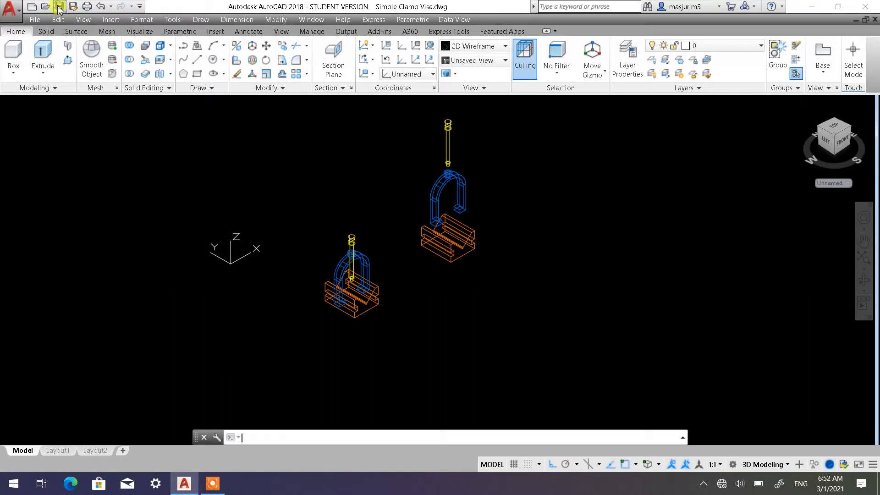
pyautogui.moveTo(371, 238); pyautogui.dragTo(400, 279, button='middle')
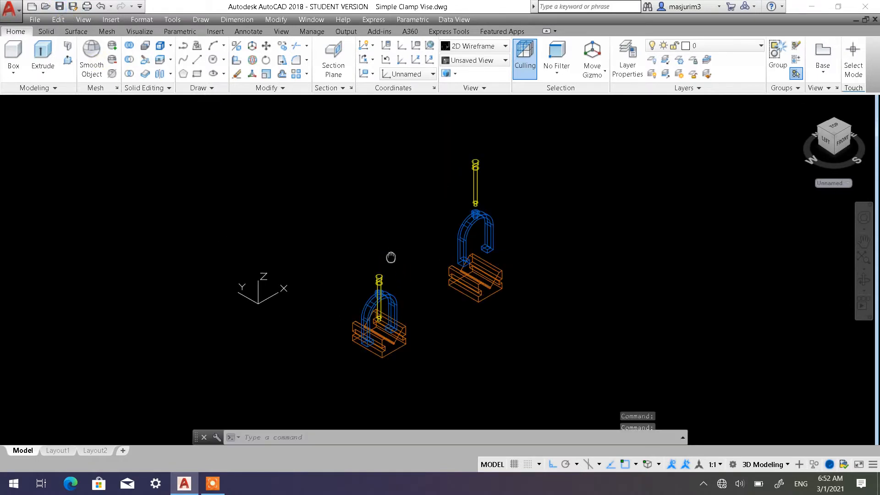
# Examine the base, guide bracket and screw of the assembled clamp vise up close
pyautogui.scroll(3, 393, 285)
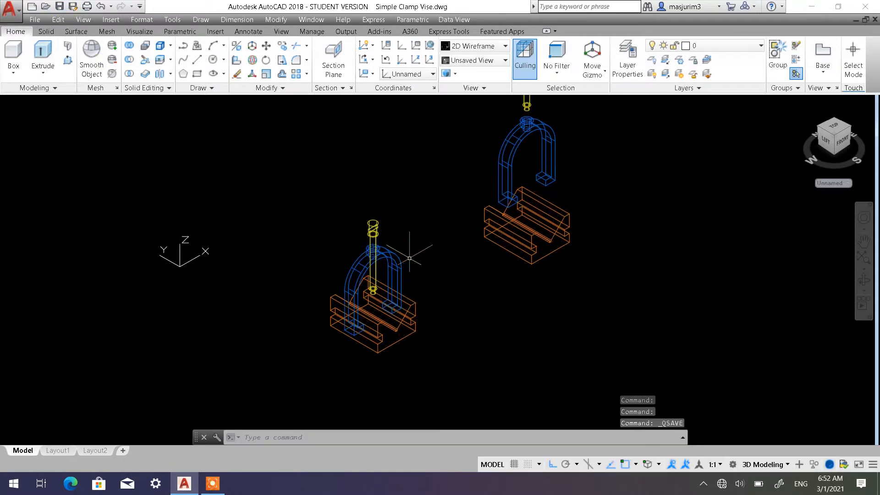
pyautogui.scroll(2, 422, 293)
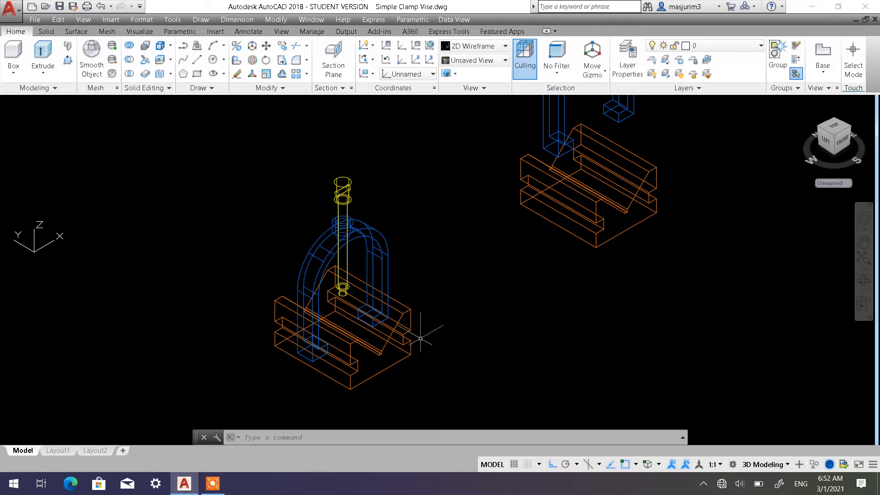
pyautogui.click(411, 327)
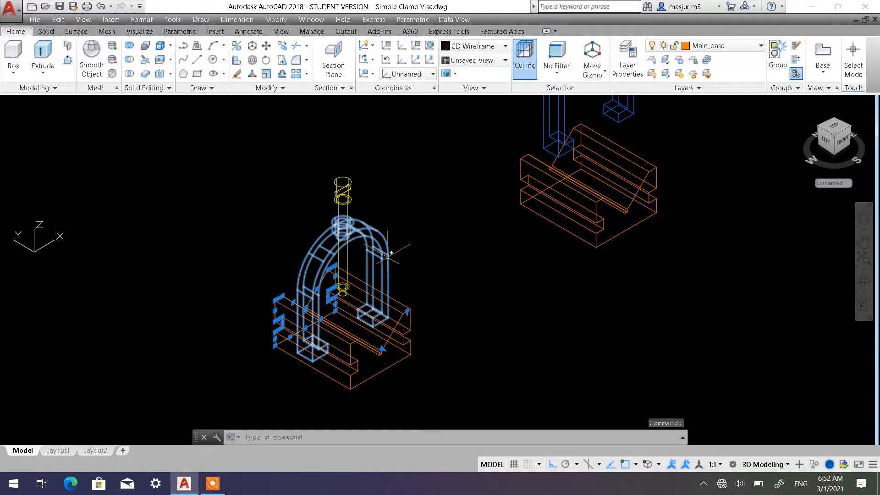
pyautogui.click(387, 257)
pyautogui.click(332, 192)
pyautogui.press('Escape')
pyautogui.press('Escape')
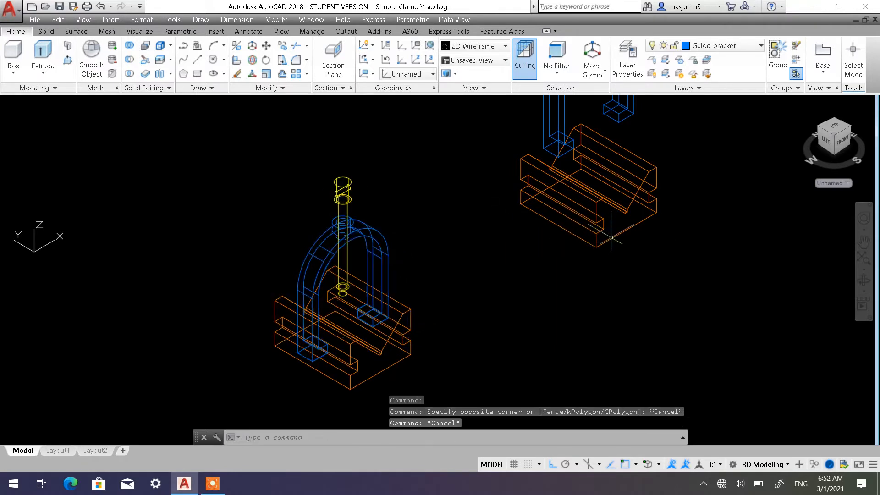
# Compare the exploded vise's base, guide bracket and screw with the matching parts of the assembled vise
pyautogui.scroll(-4, 605, 255)
pyautogui.moveTo(605, 254); pyautogui.dragTo(574, 271, button='middle')
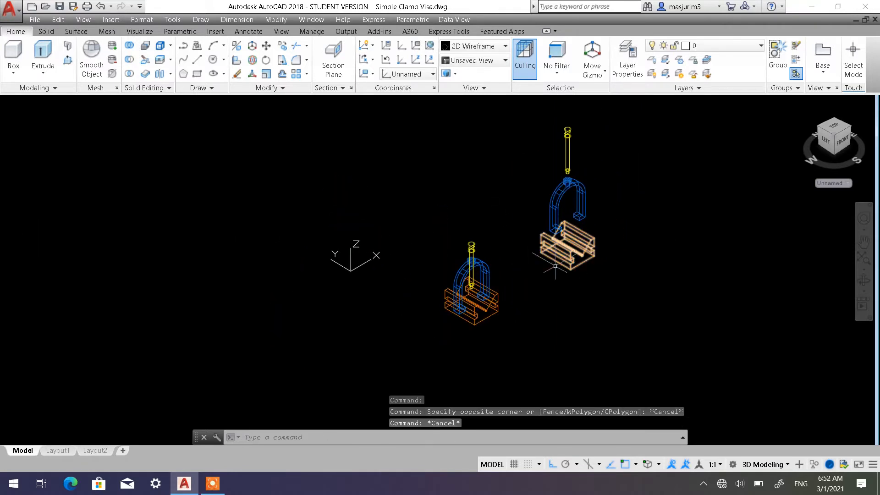
pyautogui.scroll(3, 530, 285)
pyautogui.click(591, 216)
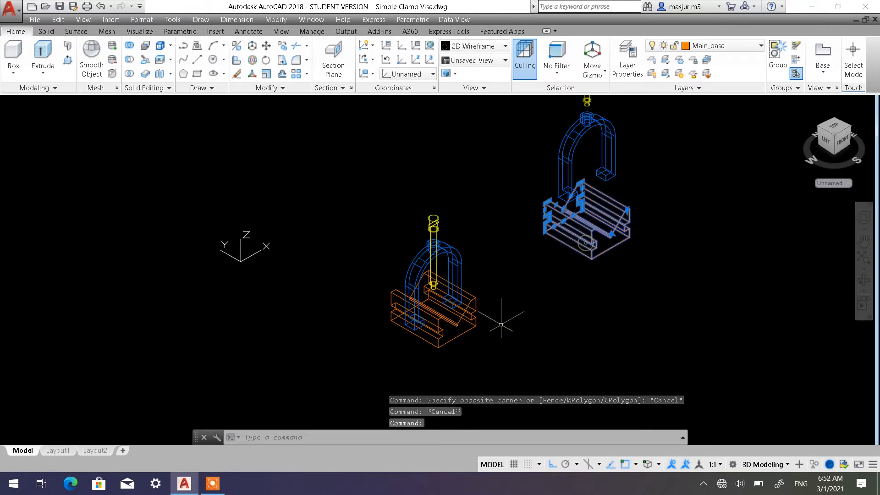
pyautogui.press('Escape')
pyautogui.click(563, 192)
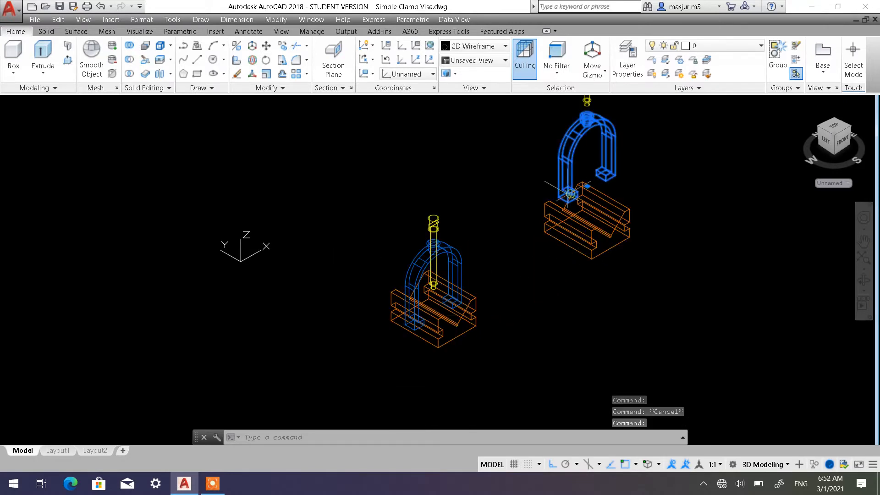
pyautogui.click(466, 277)
pyautogui.press('Escape')
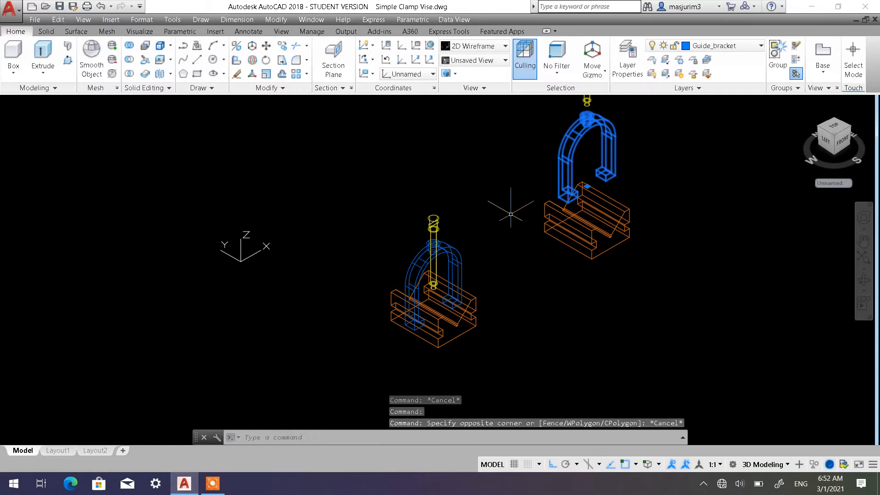
pyautogui.click(462, 256)
pyautogui.press('Escape')
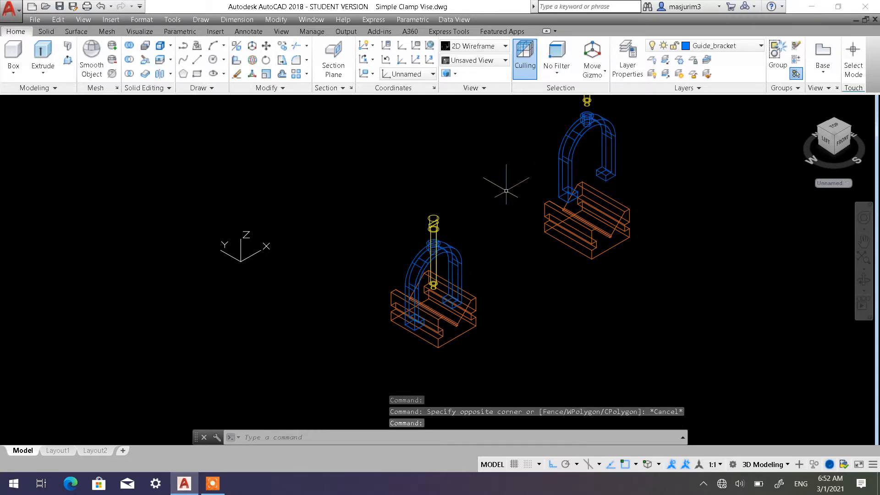
pyautogui.moveTo(507, 183); pyautogui.dragTo(533, 181, button='middle')
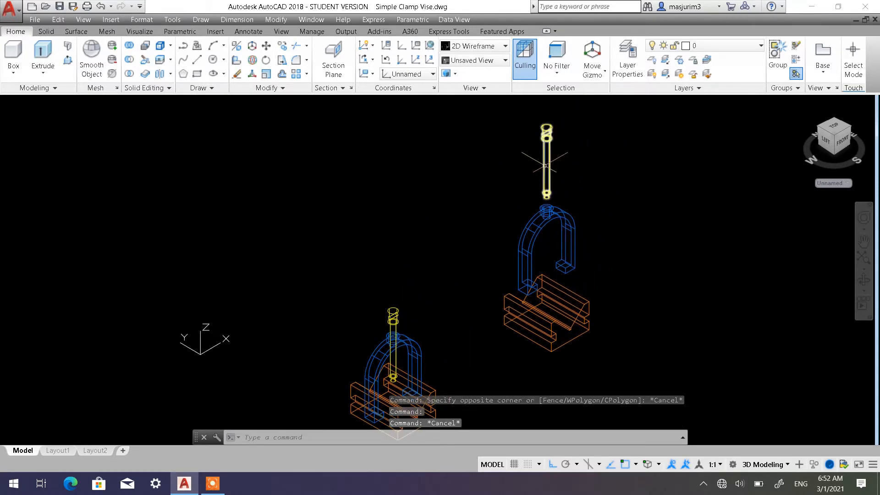
pyautogui.click(543, 180)
pyautogui.click(394, 315)
pyautogui.press('Escape')
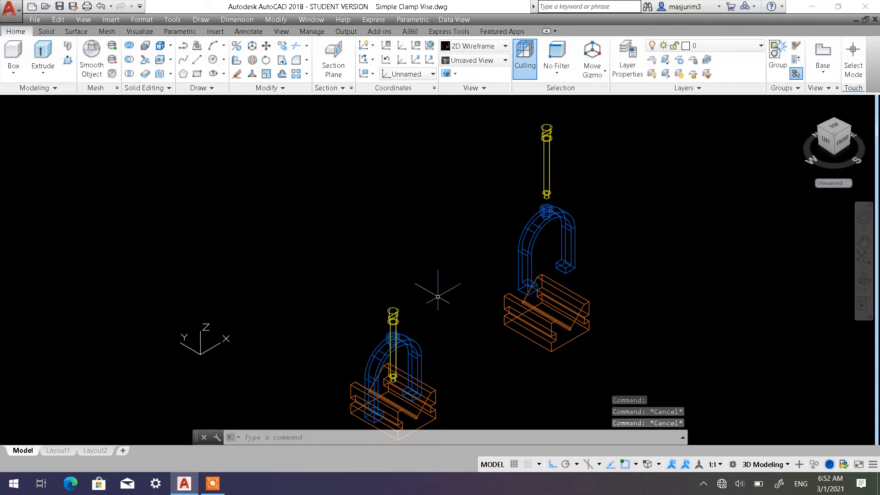
pyautogui.moveTo(436, 295); pyautogui.dragTo(434, 236, button='middle')
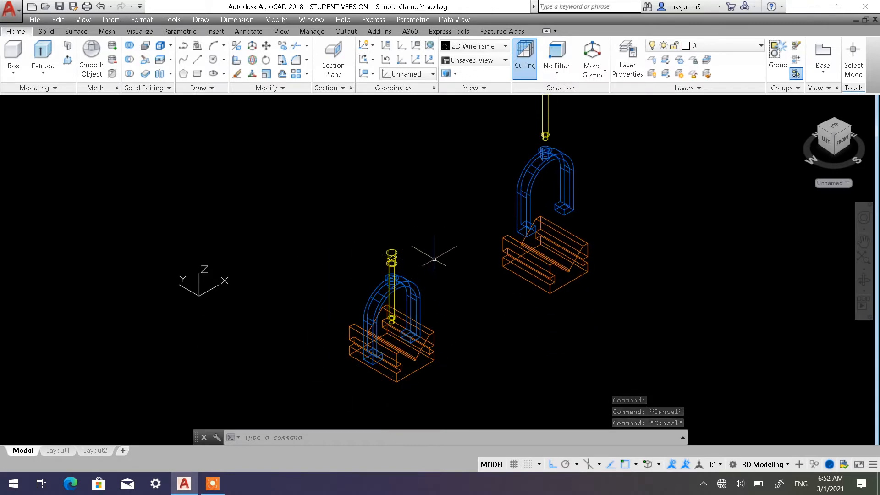
# Review both vises side by side and inspect the main base of the assembled vise
pyautogui.scroll(-2, 451, 260)
pyautogui.moveTo(451, 261); pyautogui.dragTo(452, 307, button='middle')
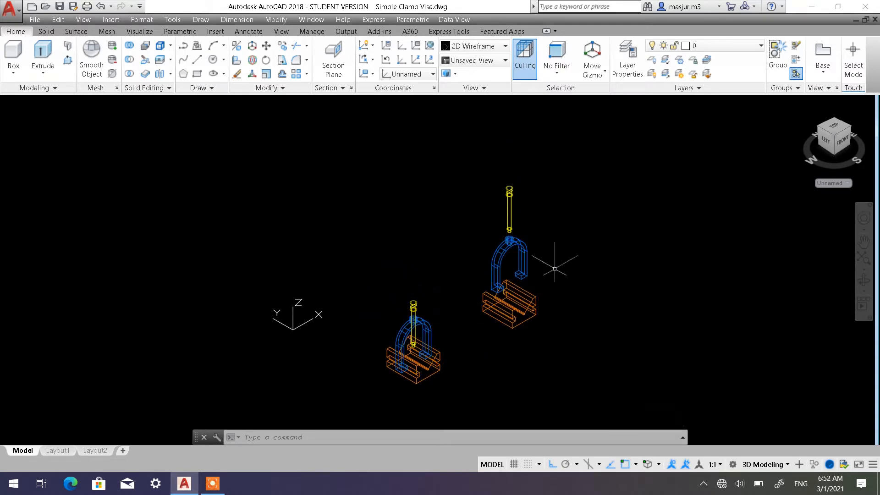
pyautogui.scroll(2, 467, 300)
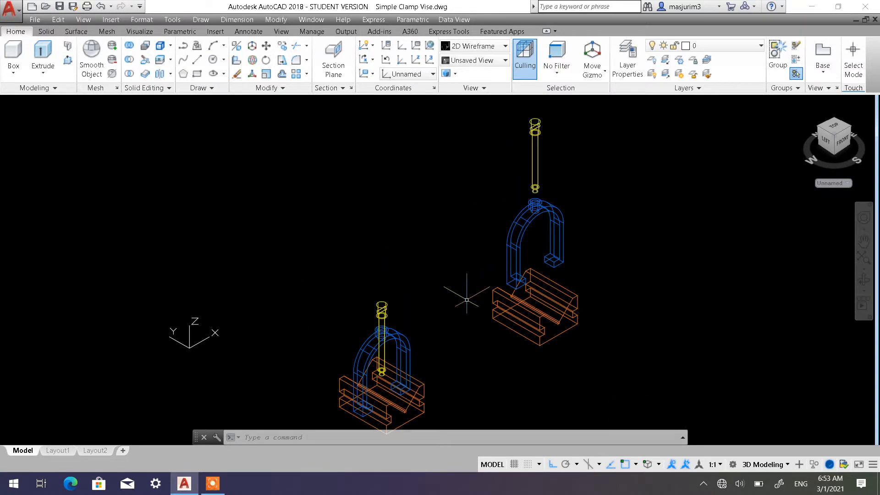
pyautogui.moveTo(433, 311); pyautogui.dragTo(445, 273, button='middle')
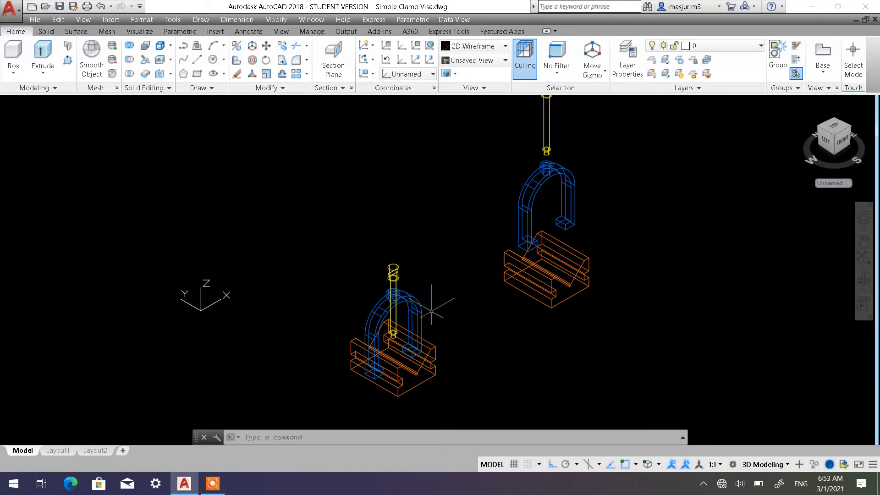
pyautogui.moveTo(431, 311); pyautogui.dragTo(425, 276, button='middle')
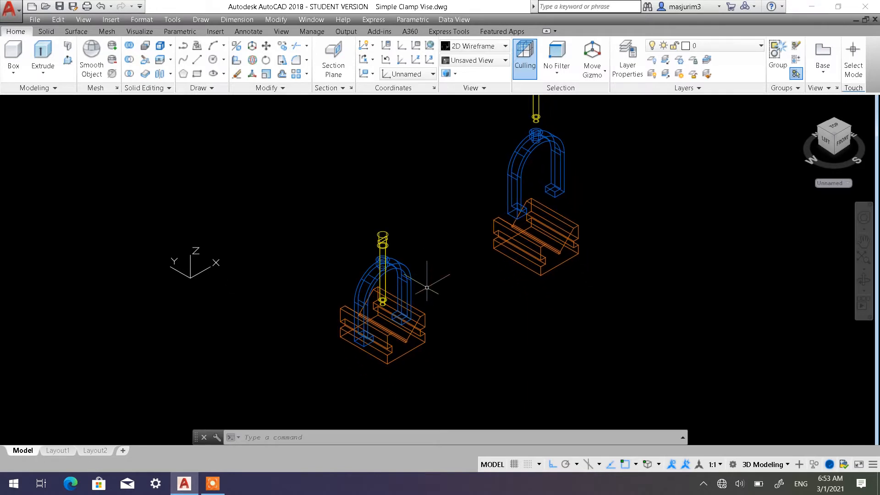
pyautogui.scroll(2, 425, 286)
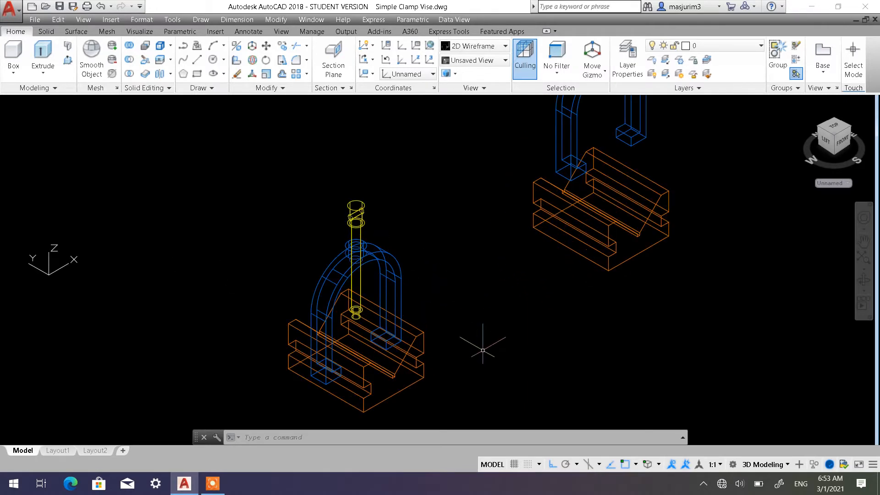
pyautogui.click(423, 368)
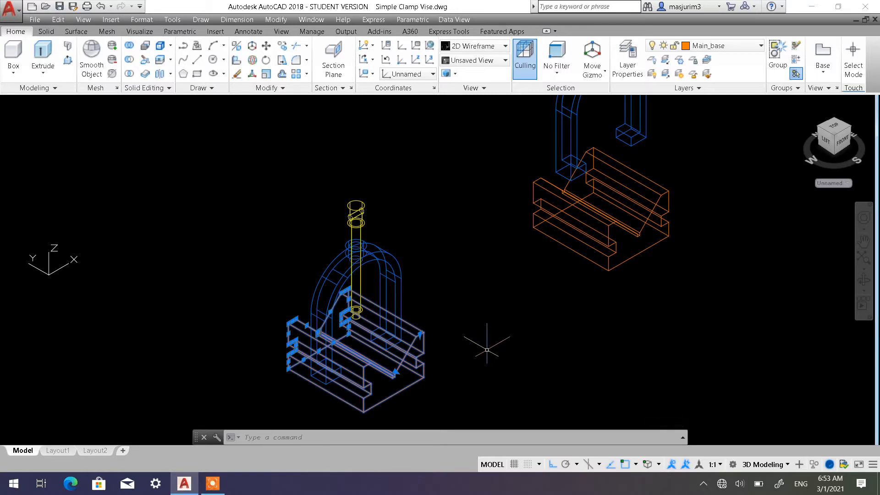
pyautogui.press('Escape')
pyautogui.click(422, 352)
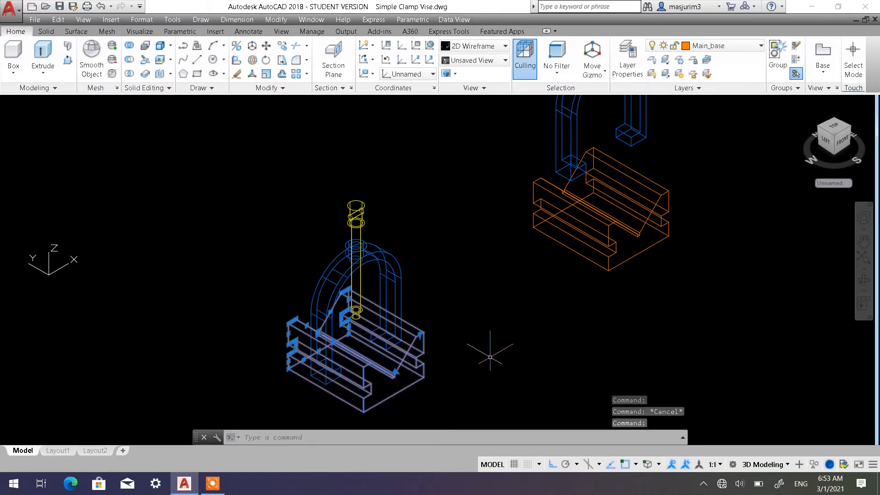
pyautogui.press('Escape')
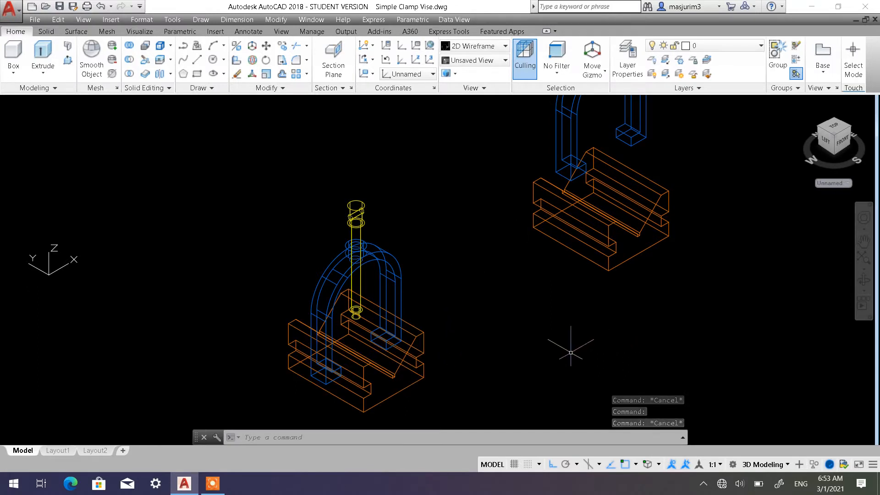
pyautogui.click(48, 10)
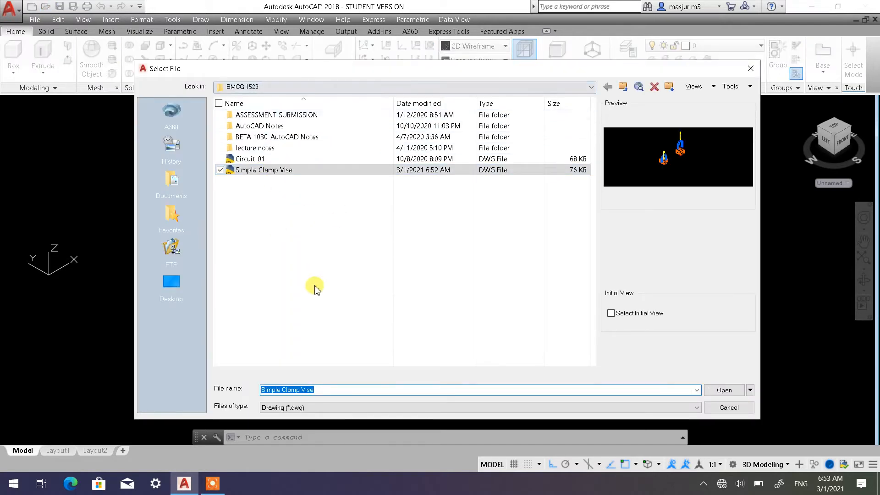
pyautogui.click(412, 408)
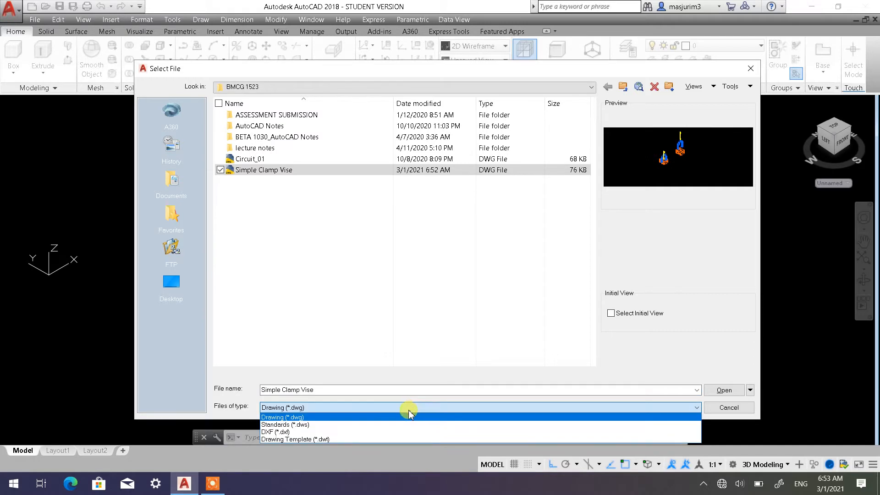
pyautogui.click(383, 439)
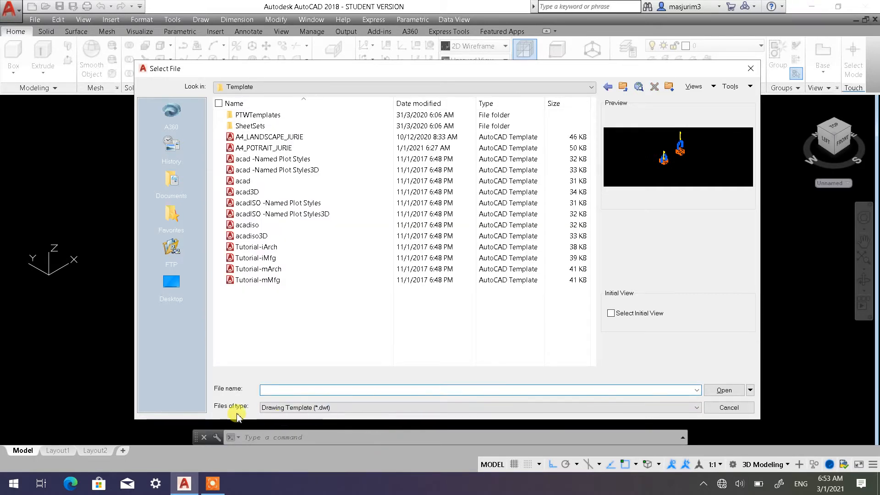
pyautogui.click(342, 407)
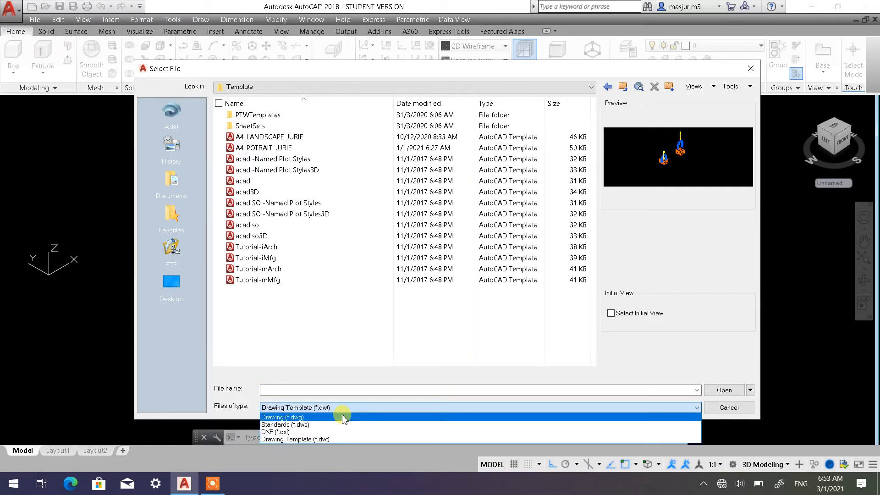
pyautogui.click(342, 417)
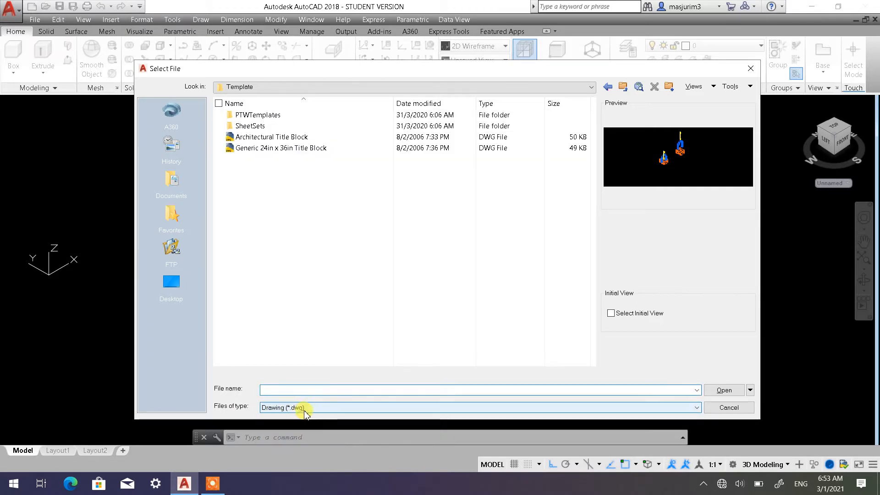
pyautogui.click(343, 409)
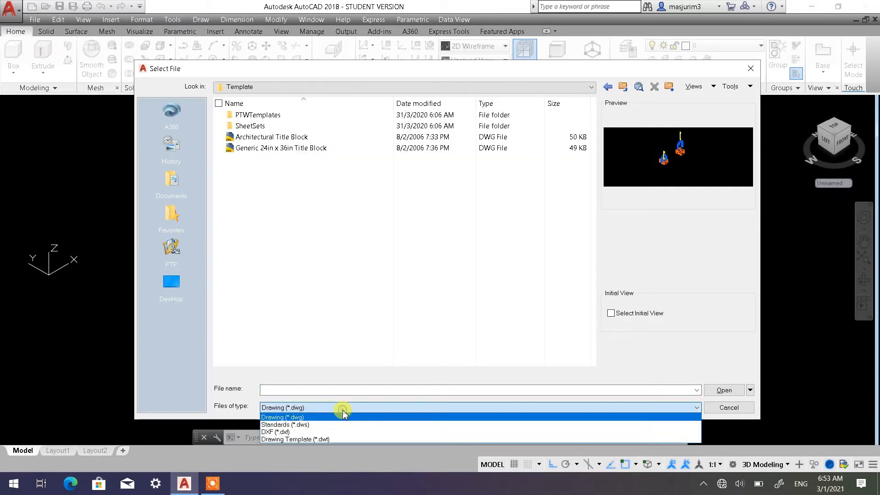
pyautogui.click(318, 440)
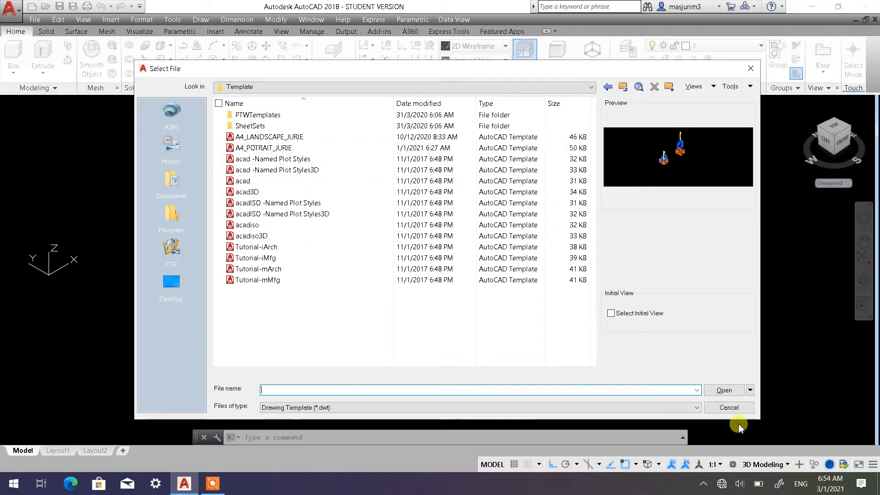
pyautogui.click(727, 407)
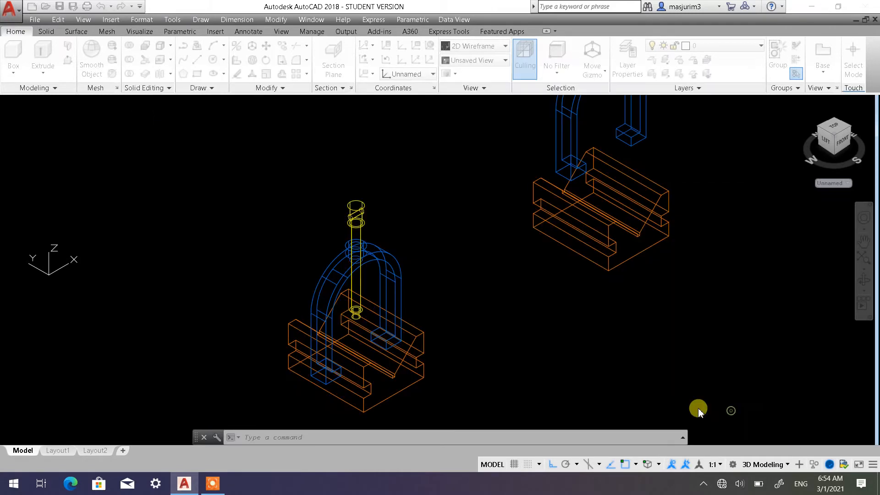
pyautogui.click(621, 257)
pyautogui.click(616, 246)
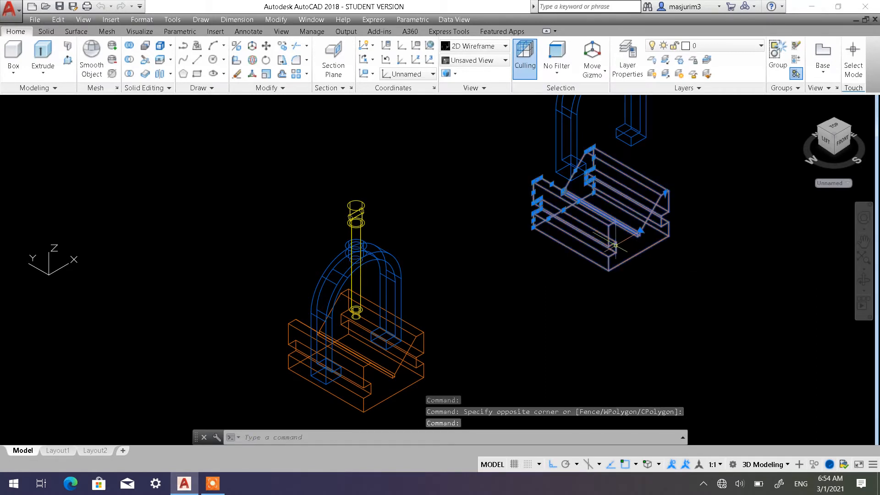
pyautogui.press('Escape')
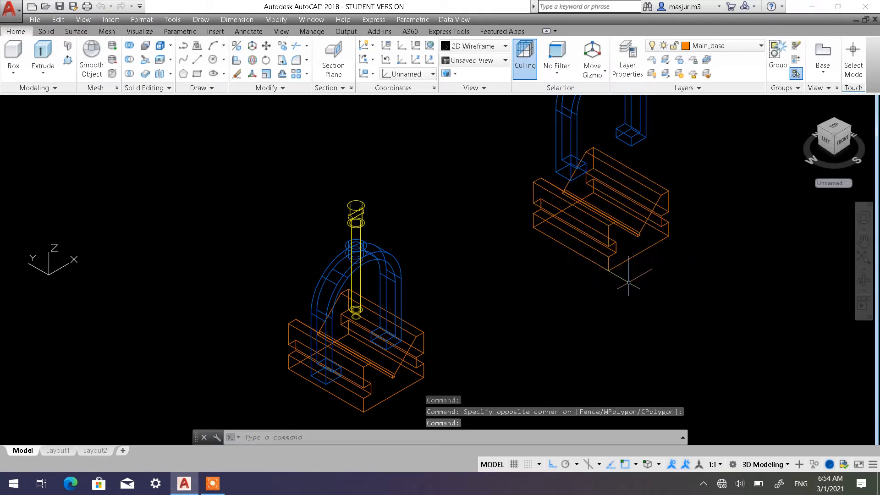
pyautogui.press('Escape')
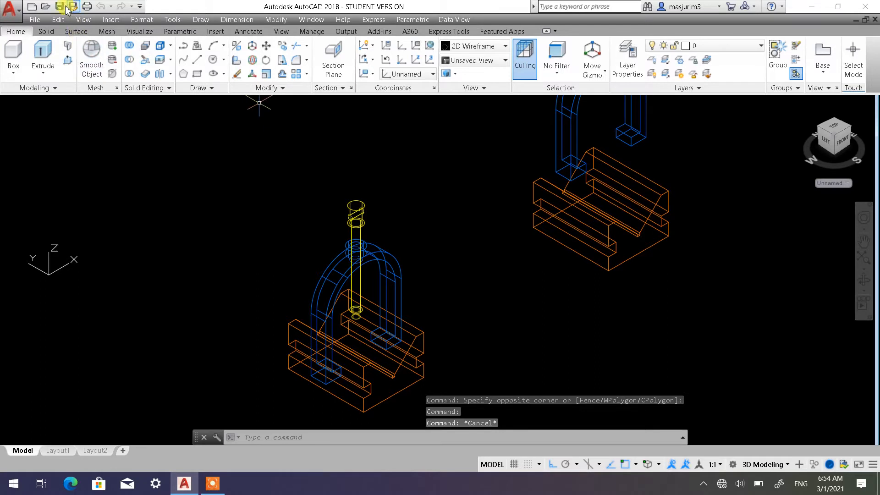
# Open the existing A4 landscape title block template from the Drawing Template (*.dwt) files
pyautogui.click(46, 7)
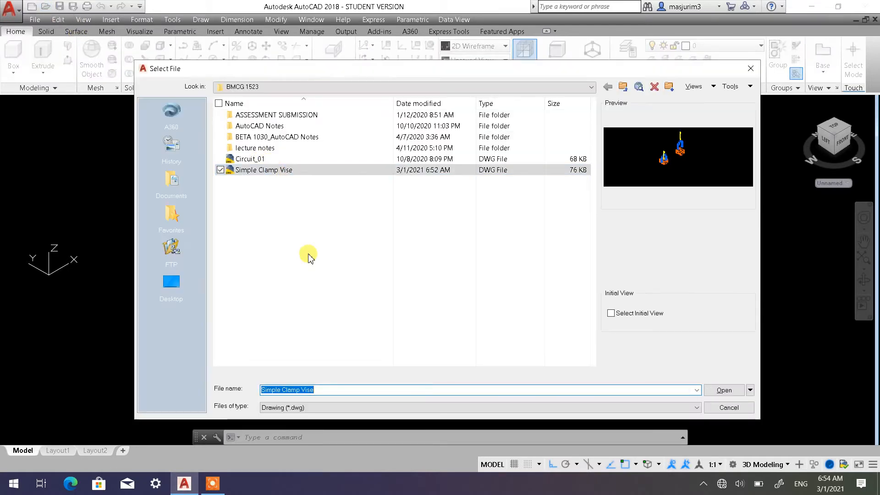
pyautogui.click(337, 408)
pyautogui.click(334, 439)
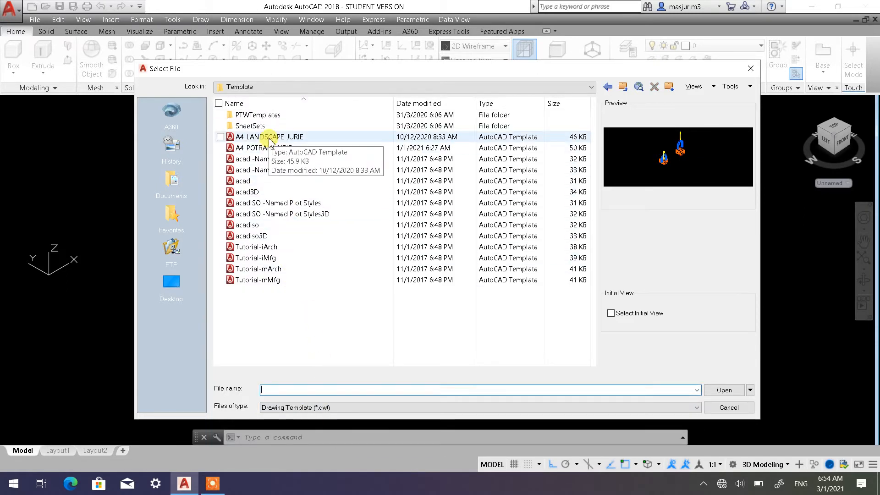
pyautogui.doubleClick(270, 137)
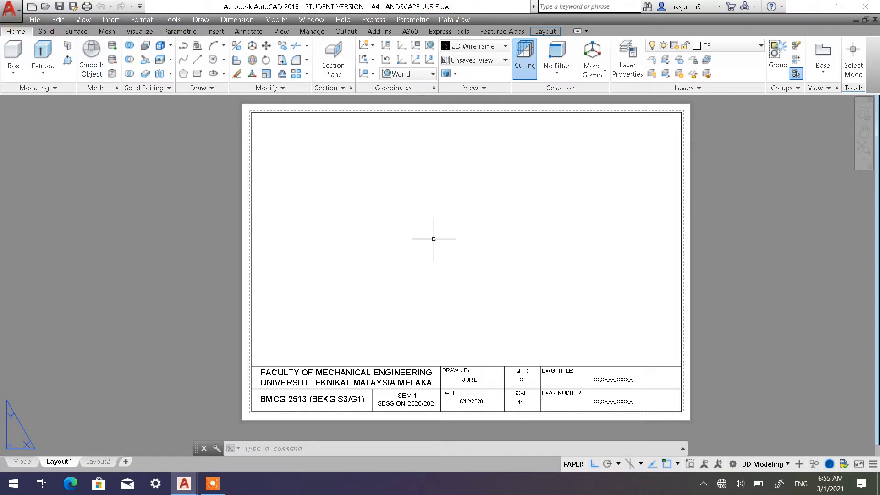
# Set up saving the template as an AutoCAD 2018 Drawing (*.dwg) named Main Base in the Desktop's New folder
pyautogui.click(34, 19)
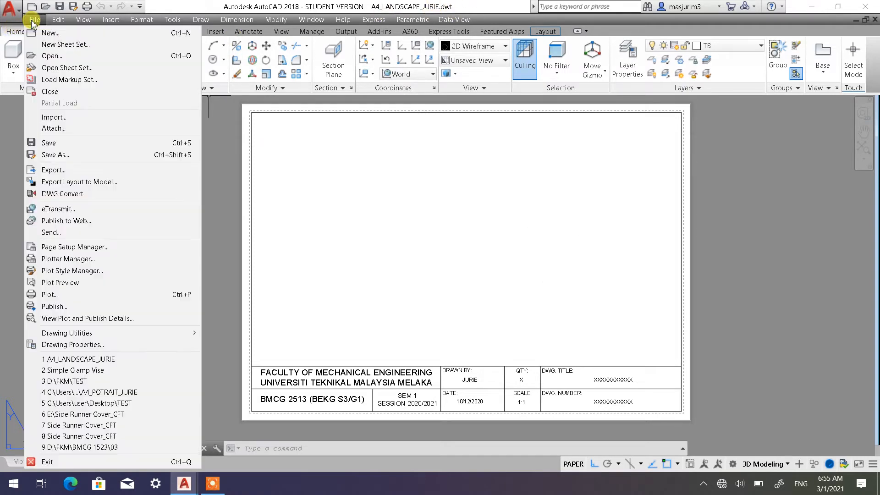
pyautogui.click(62, 155)
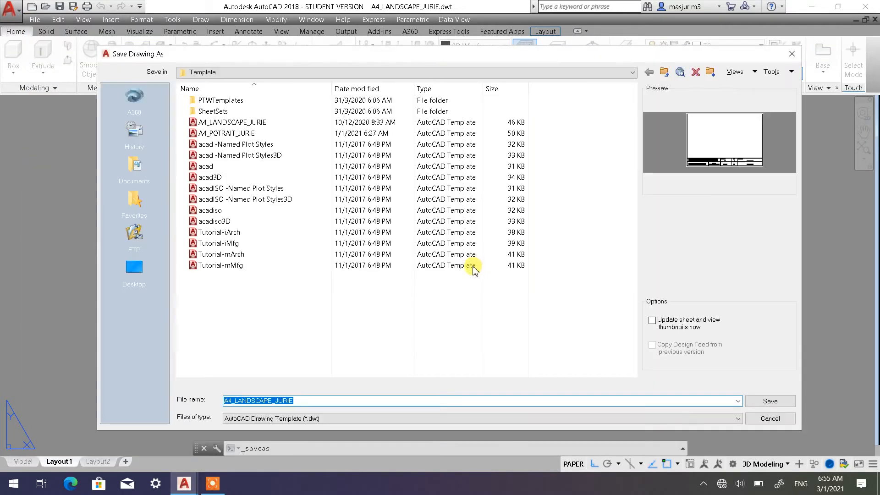
pyautogui.click(257, 72)
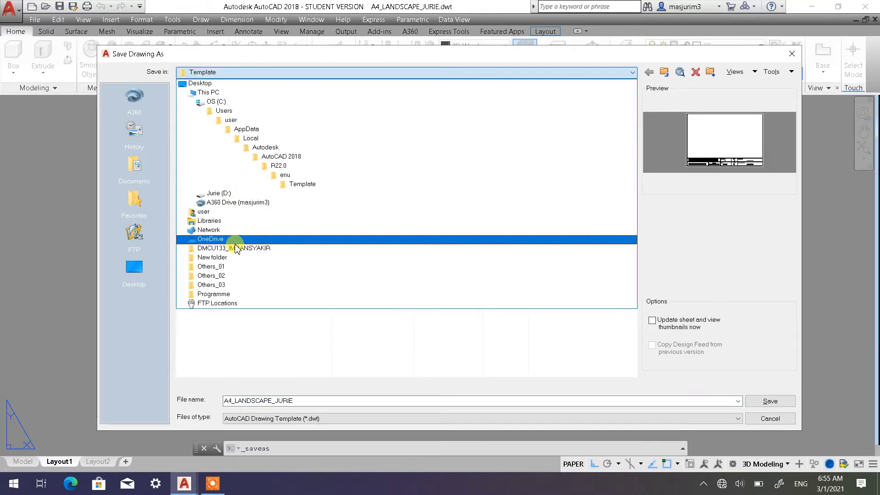
pyautogui.click(218, 84)
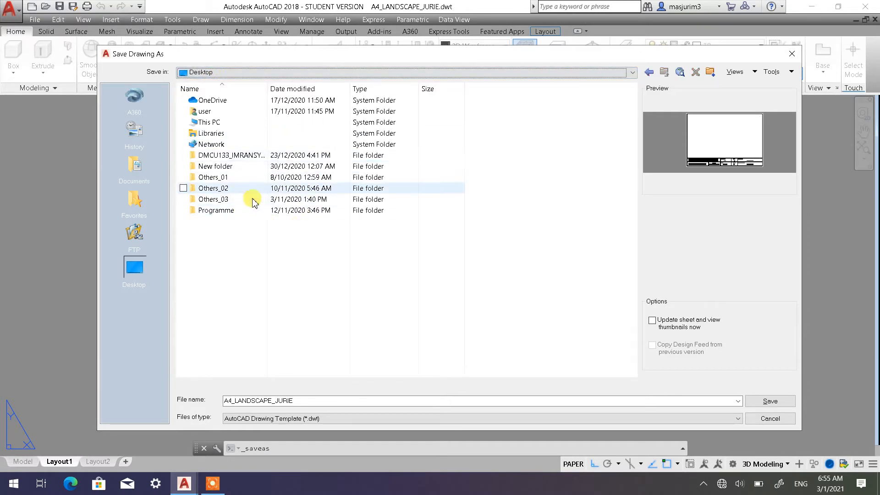
pyautogui.doubleClick(224, 166)
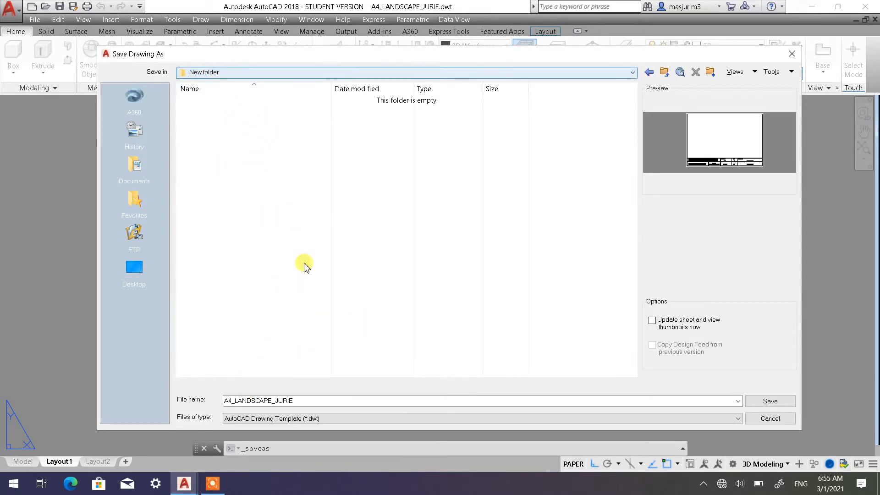
pyautogui.doubleClick(312, 401)
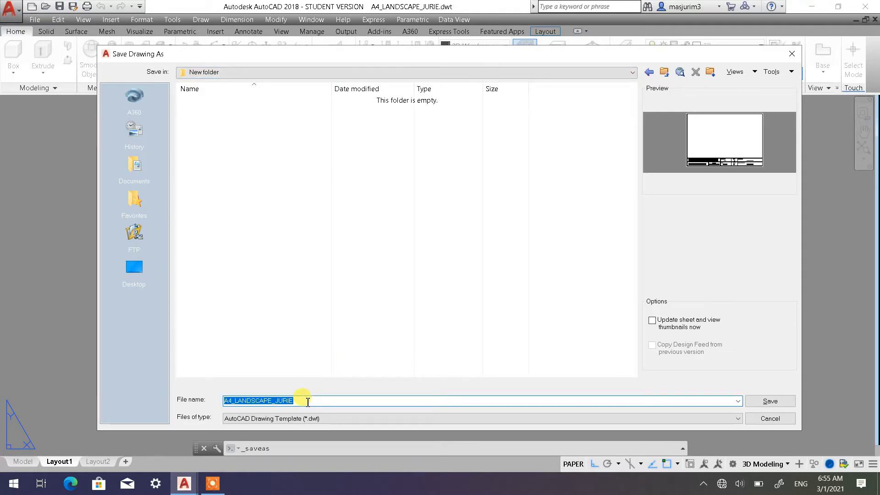
pyautogui.write('Base')
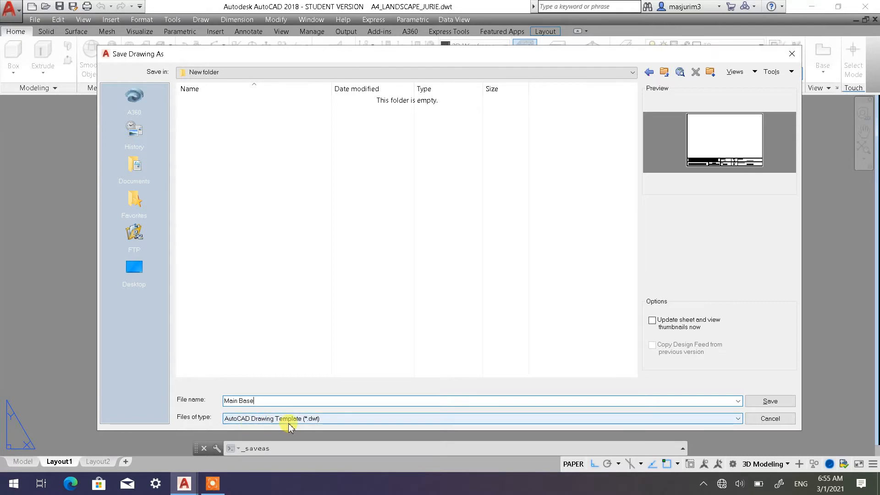
pyautogui.click(355, 422)
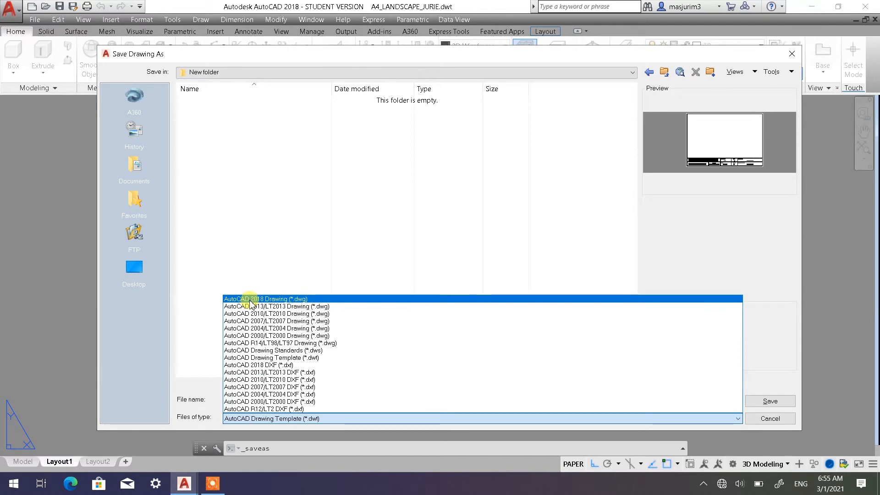
pyautogui.click(300, 300)
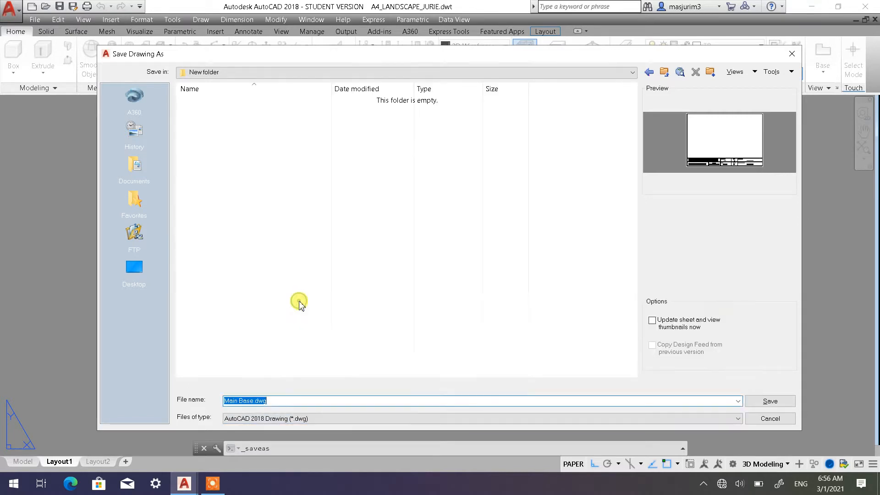
# Try the Drawing Template (*.dwt) save format, restore AutoCAD 2018 Drawing (*.dwg) and return to the Desktop's New folder
pyautogui.click(306, 419)
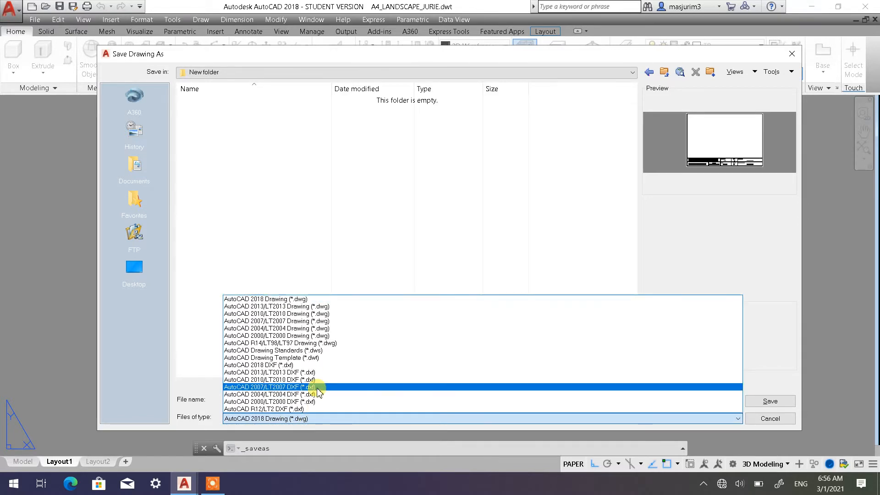
pyautogui.click(315, 358)
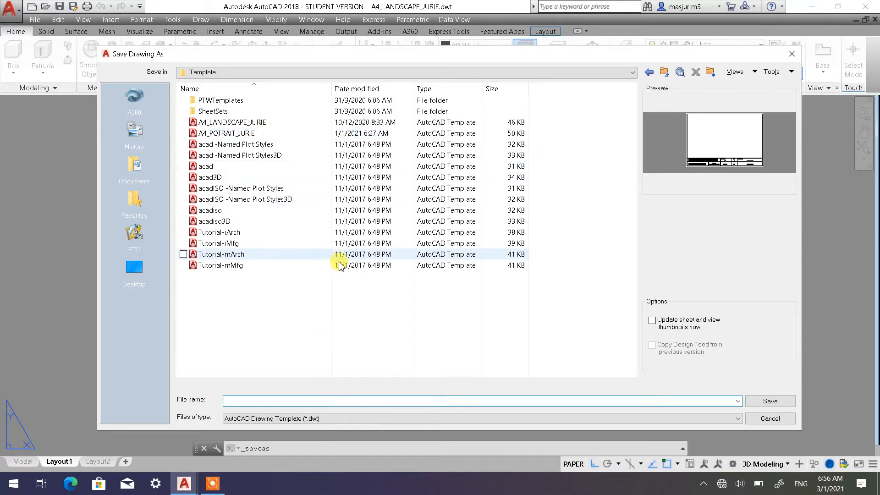
pyautogui.click(315, 419)
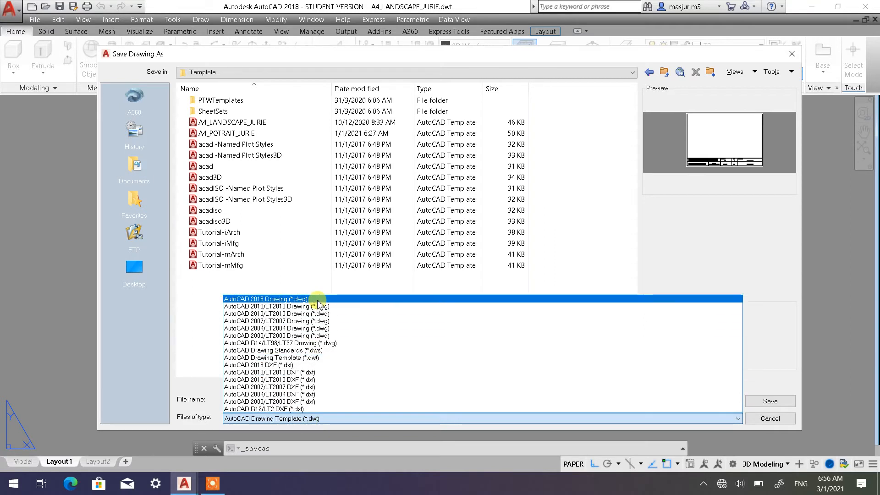
pyautogui.click(318, 300)
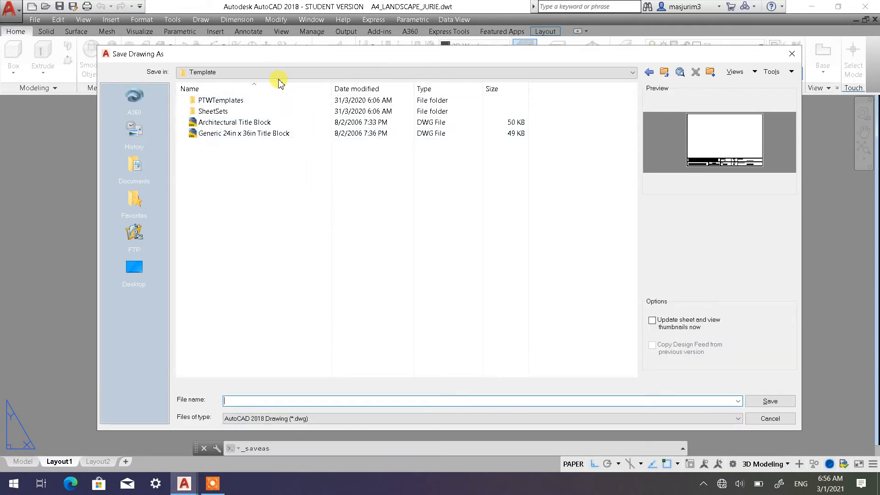
pyautogui.click(229, 73)
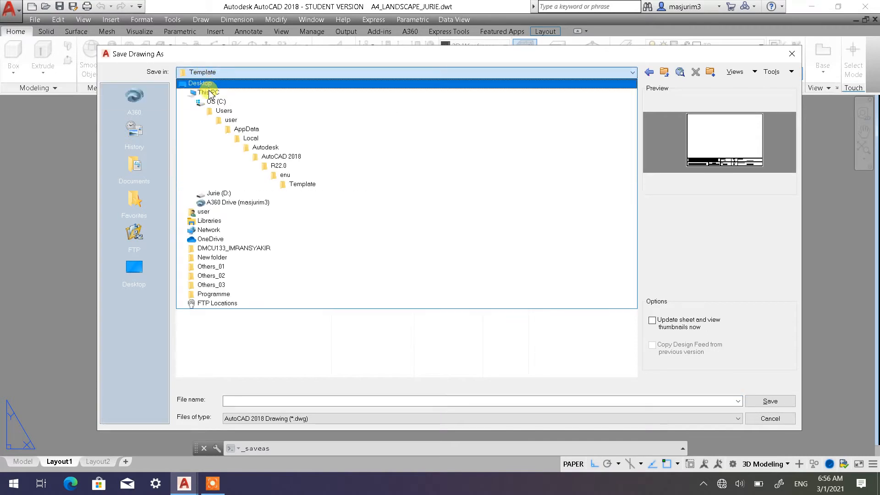
pyautogui.click(216, 85)
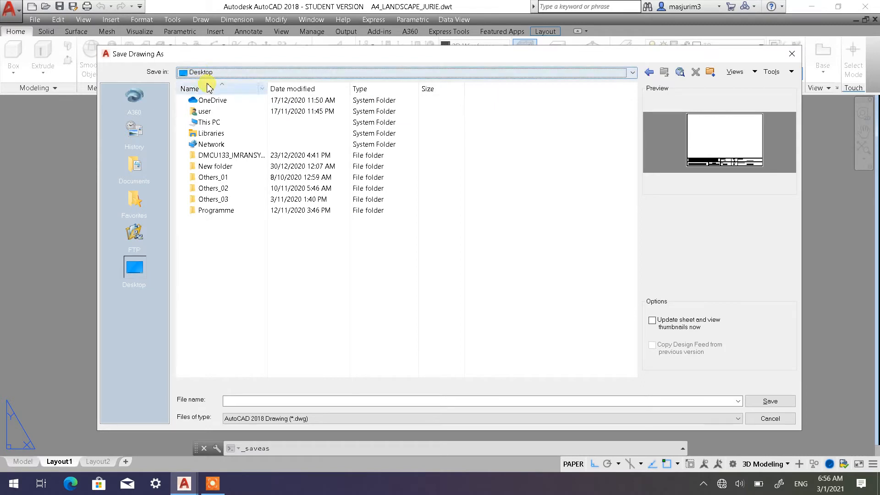
pyautogui.click(221, 171)
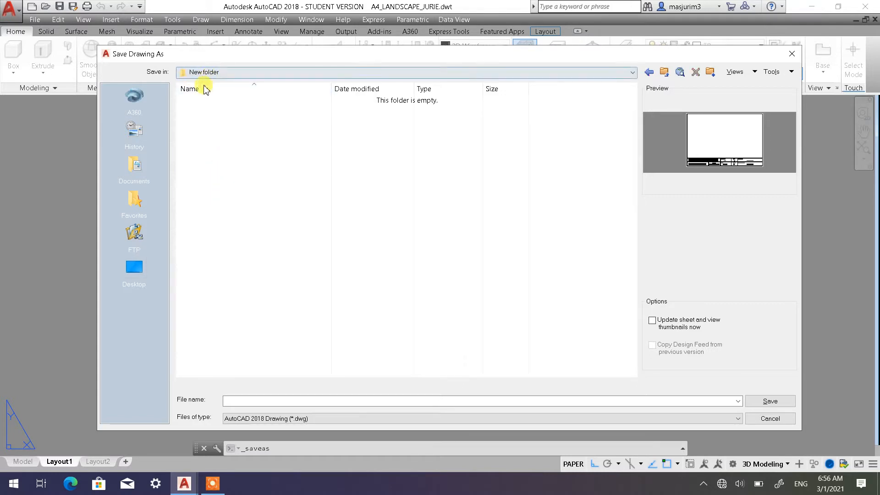
# Name the drawing file Main Base and save it
pyautogui.click(225, 401)
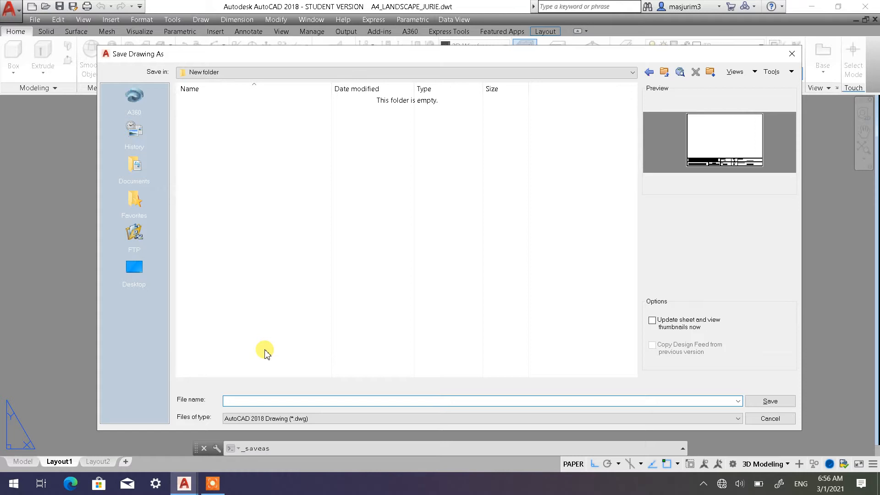
pyautogui.write('Base')
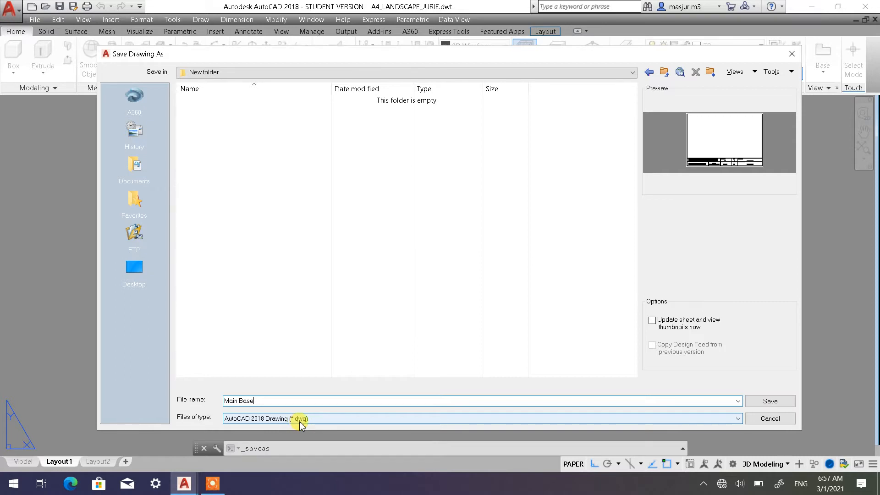
pyautogui.click(769, 402)
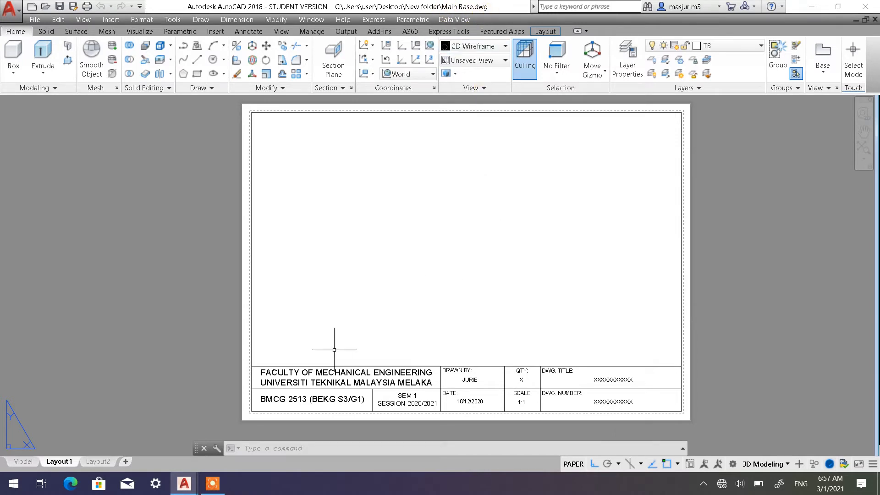
# In the model space of Main Base.dwg, turn off the grid and set the view to SW Isometric
pyautogui.click(21, 462)
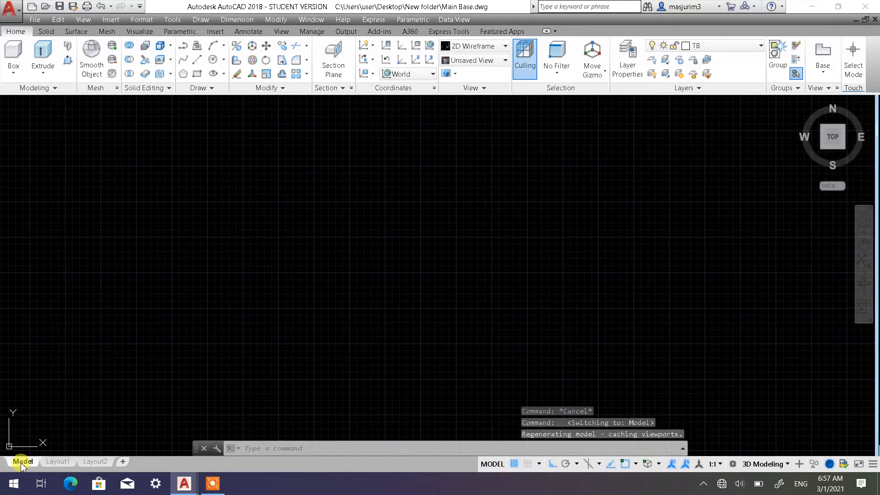
pyautogui.click(516, 465)
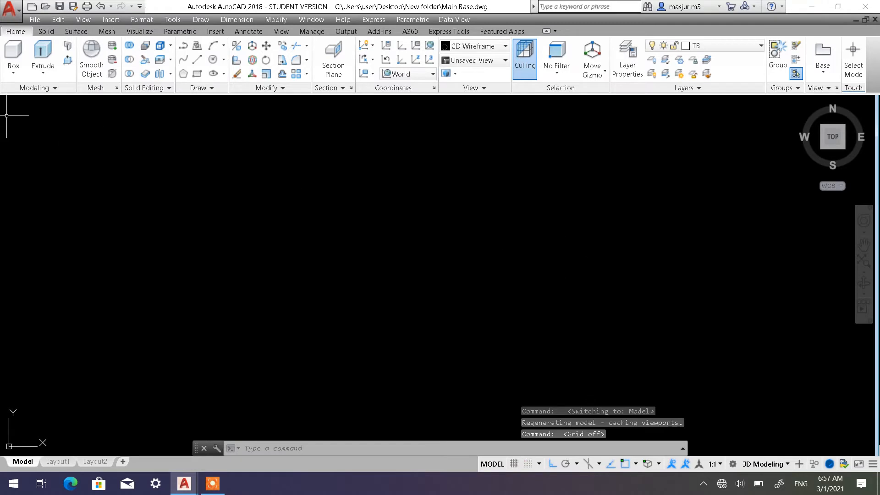
pyautogui.click(19, 104)
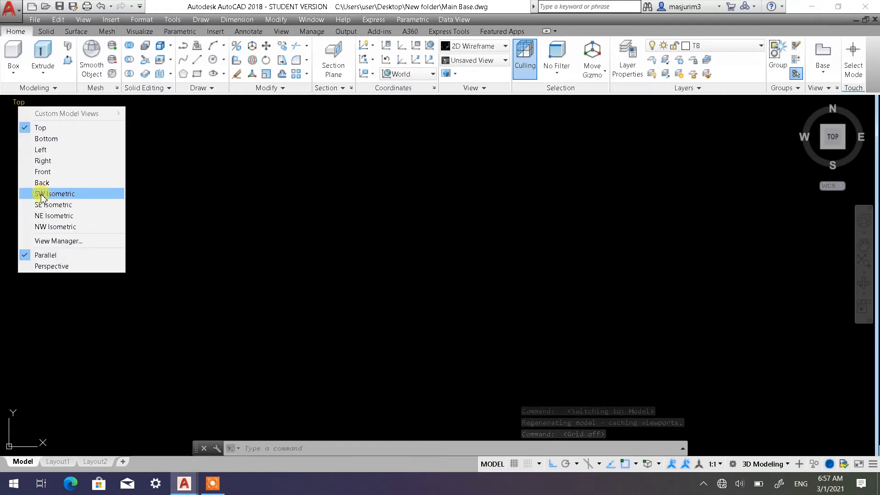
pyautogui.click(57, 194)
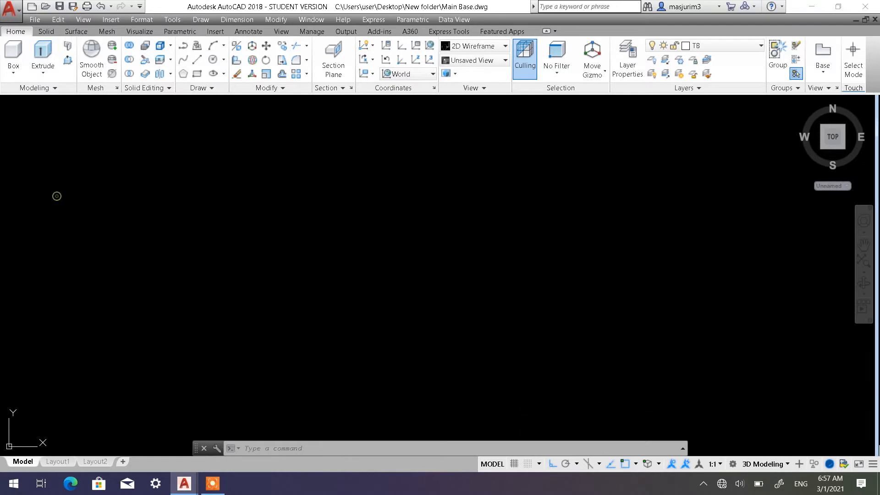
pyautogui.moveTo(474, 314); pyautogui.dragTo(188, 320, button='middle')
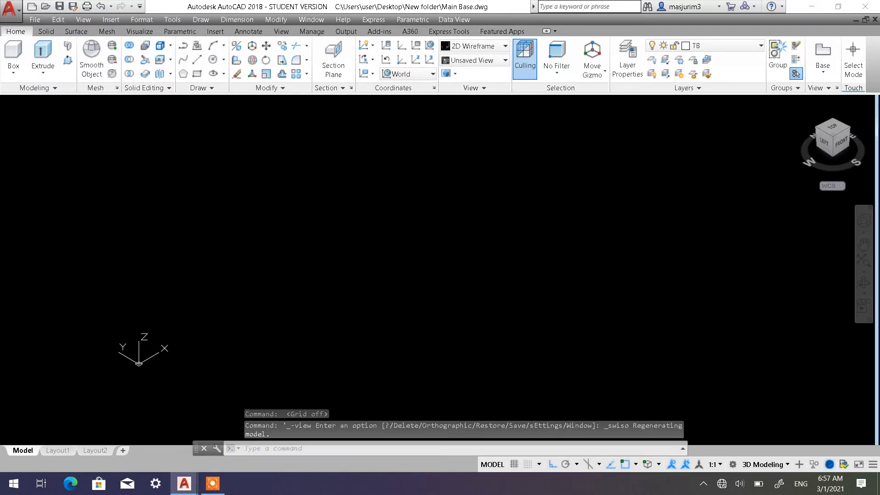
pyautogui.click(26, 106)
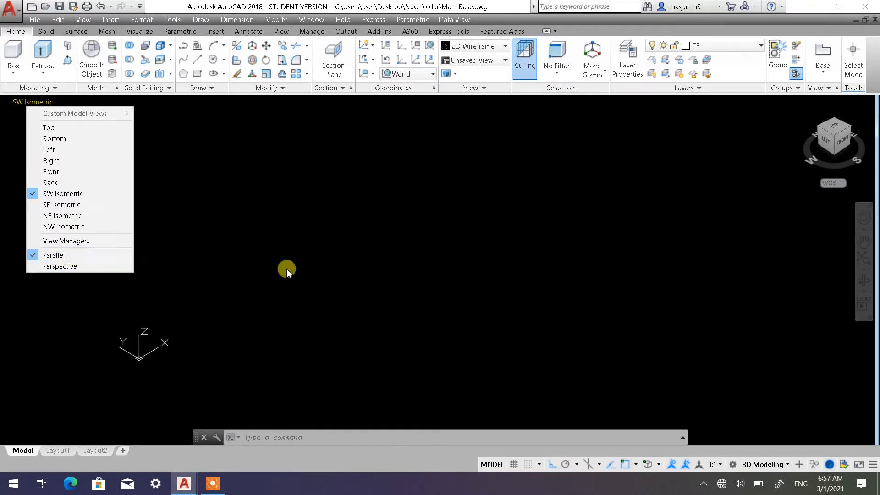
pyautogui.click(284, 269)
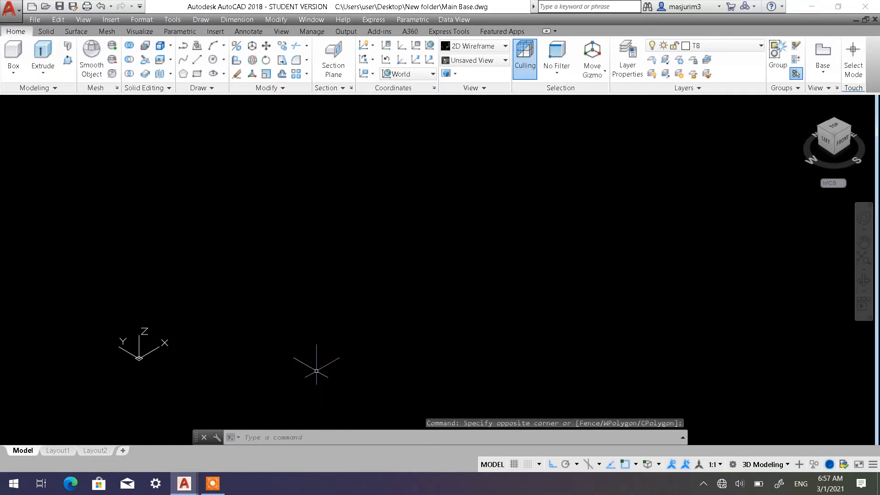
pyautogui.moveTo(288, 300); pyautogui.dragTo(221, 313, button='middle')
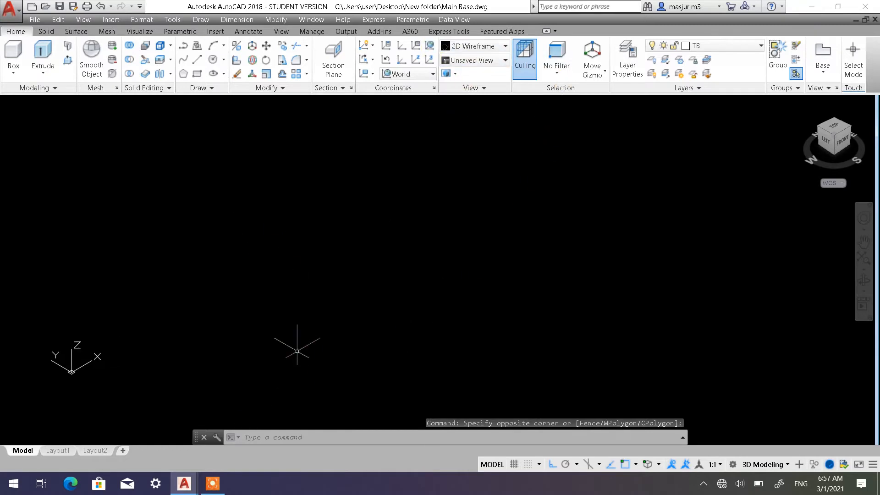
# Switch to the Simple Clamp Vise.dwg drawing and bring the assembled and exploded main bases into view
pyautogui.moveTo(184, 482)
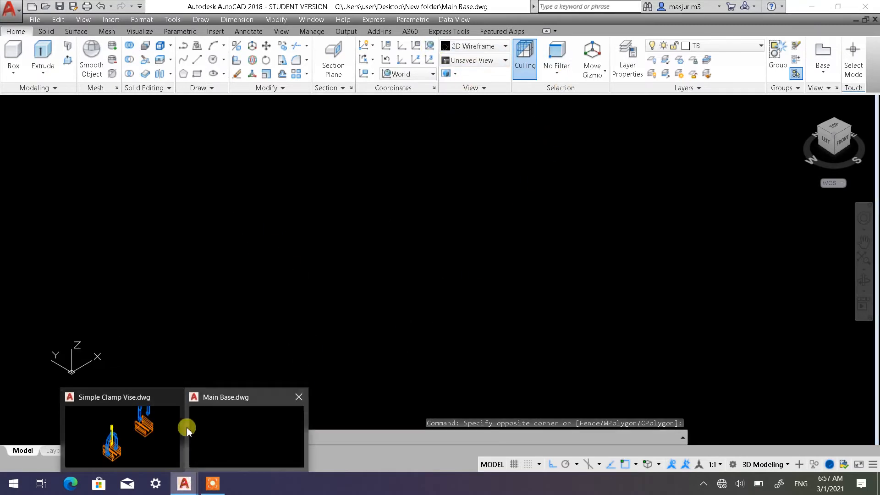
pyautogui.click(118, 415)
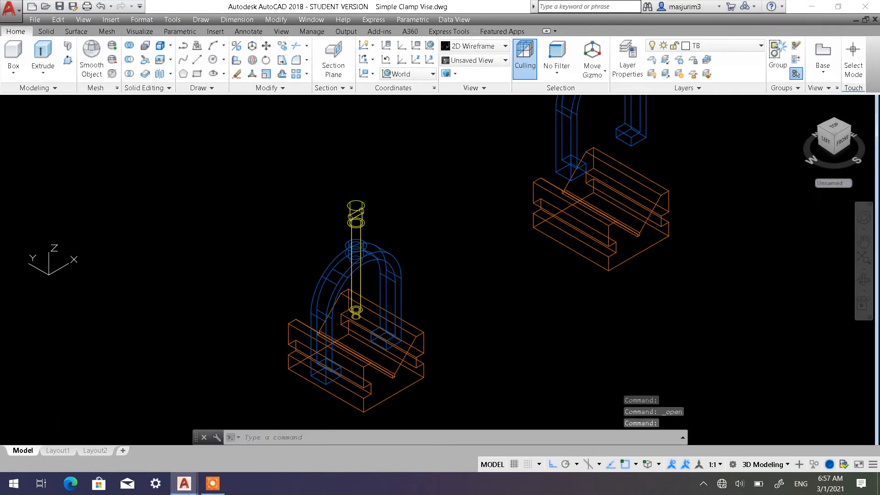
pyautogui.scroll(-2, 550, 264)
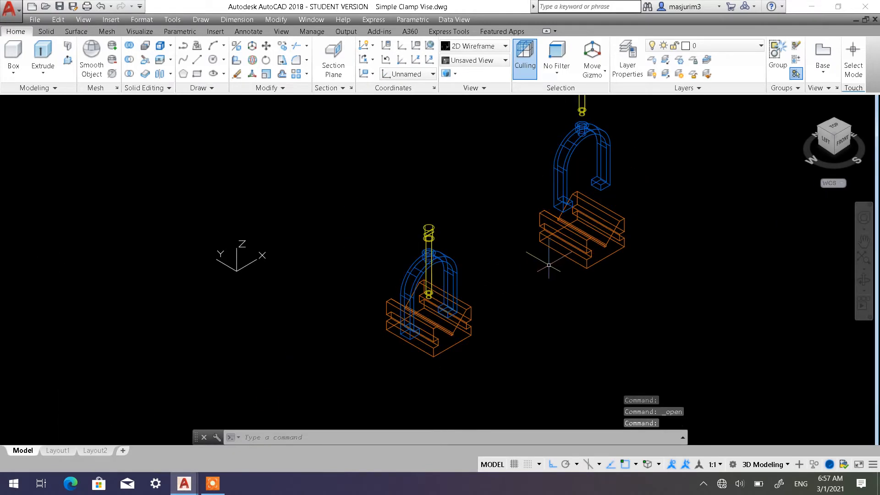
pyautogui.moveTo(549, 265); pyautogui.dragTo(479, 293, button='middle')
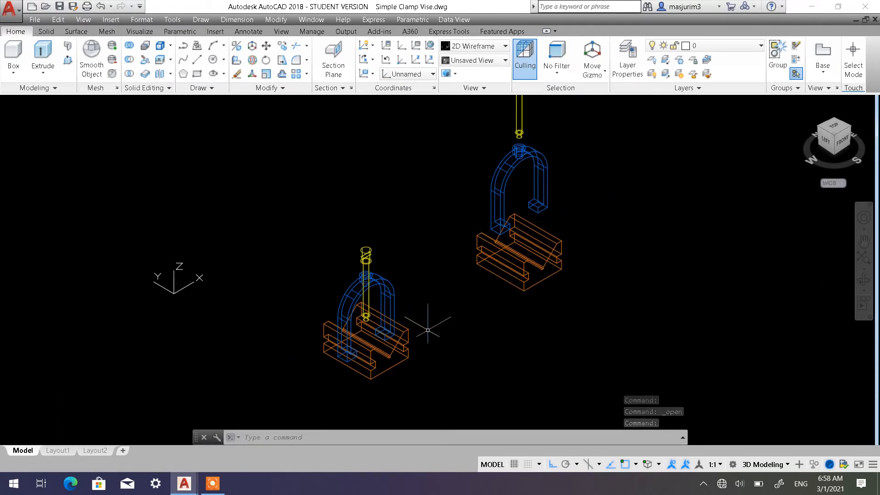
pyautogui.moveTo(430, 328); pyautogui.dragTo(369, 330, button='middle')
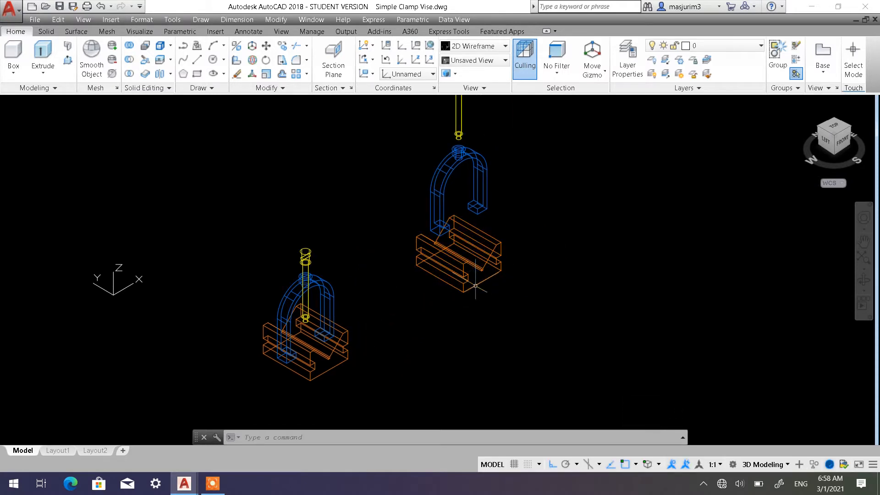
pyautogui.scroll(2, 468, 280)
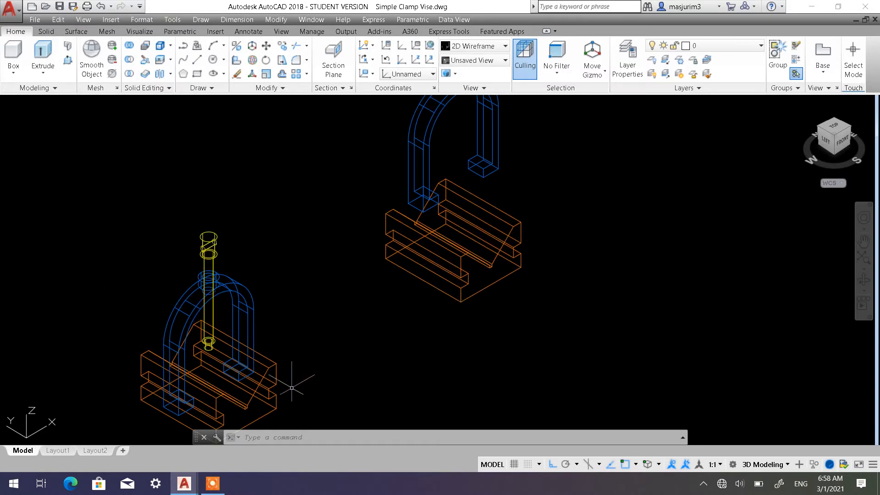
pyautogui.click(272, 368)
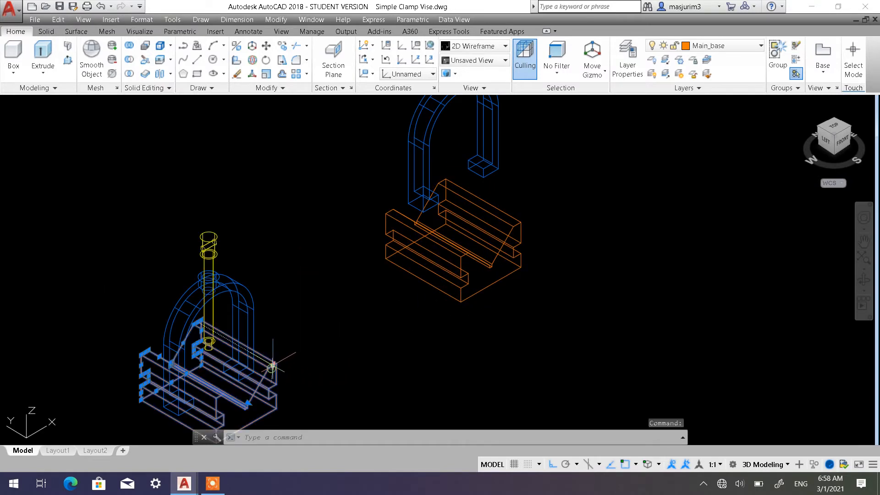
pyautogui.click(472, 283)
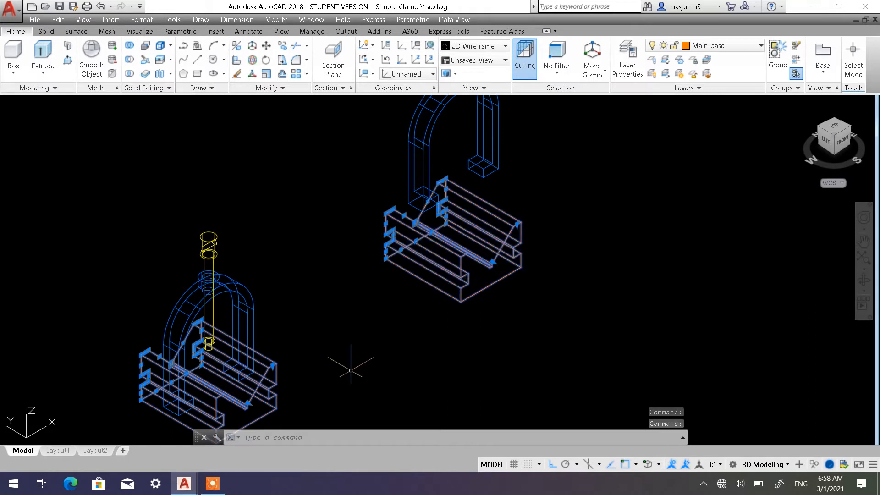
pyautogui.press('Escape')
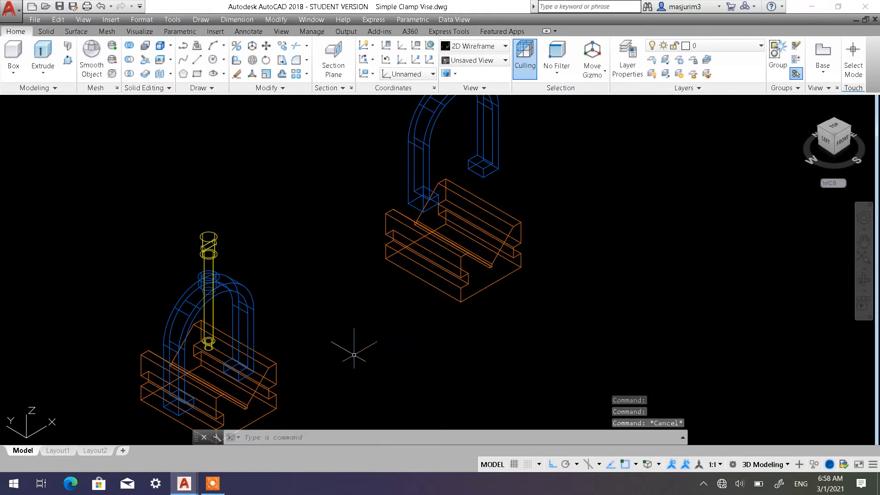
# Try to copy the main base of the exploded clamp vise to the clipboard, clearing the selection
pyautogui.click(453, 275)
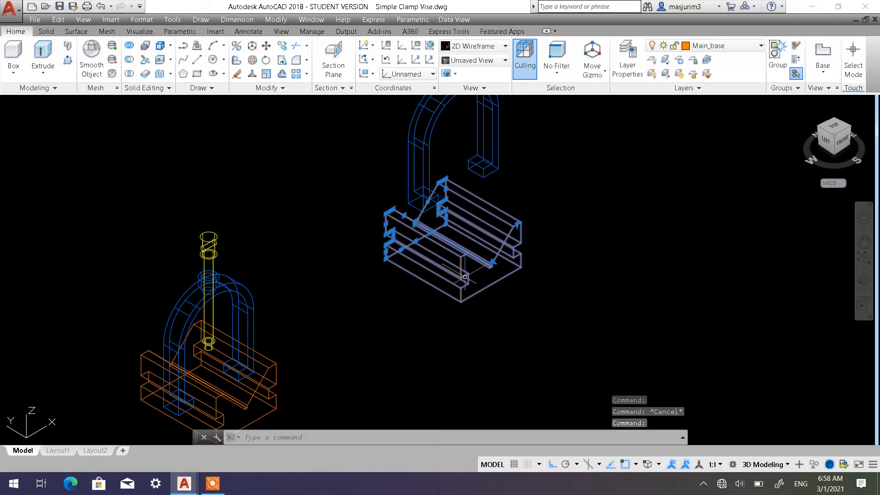
pyautogui.click(58, 19)
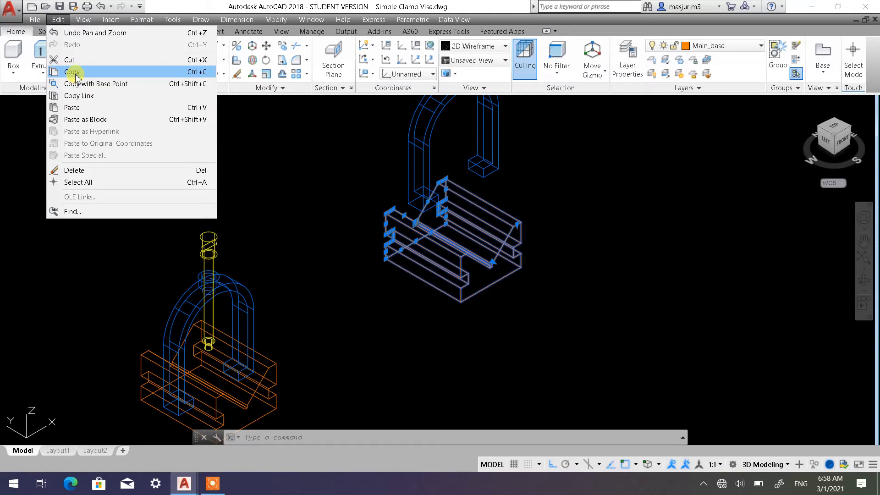
pyautogui.click(75, 74)
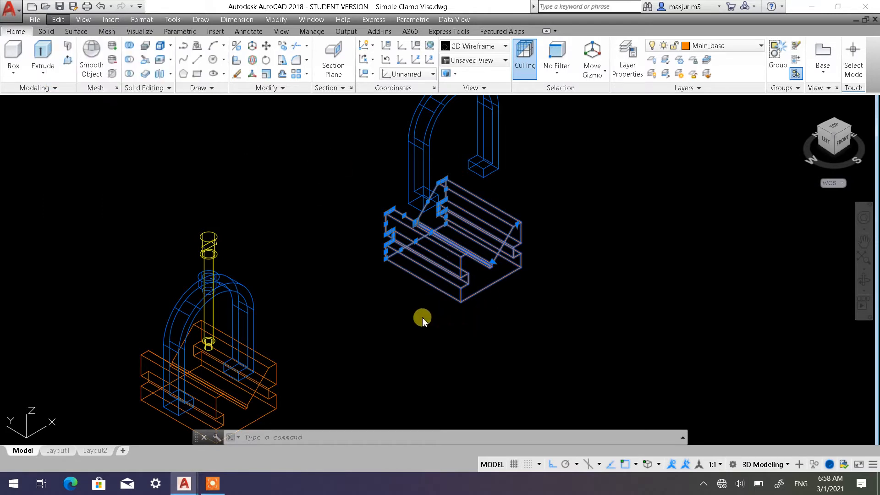
pyautogui.click(389, 324)
pyautogui.click(360, 309)
pyautogui.press('Escape')
pyautogui.press('Escape')
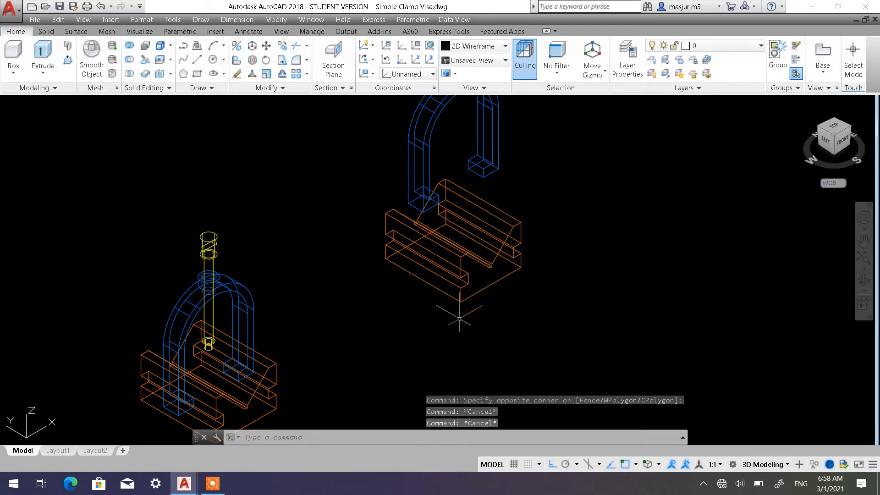
# Copy only the orange main base solid of the exploded assembly to the clipboard and deselect it
pyautogui.click(481, 268)
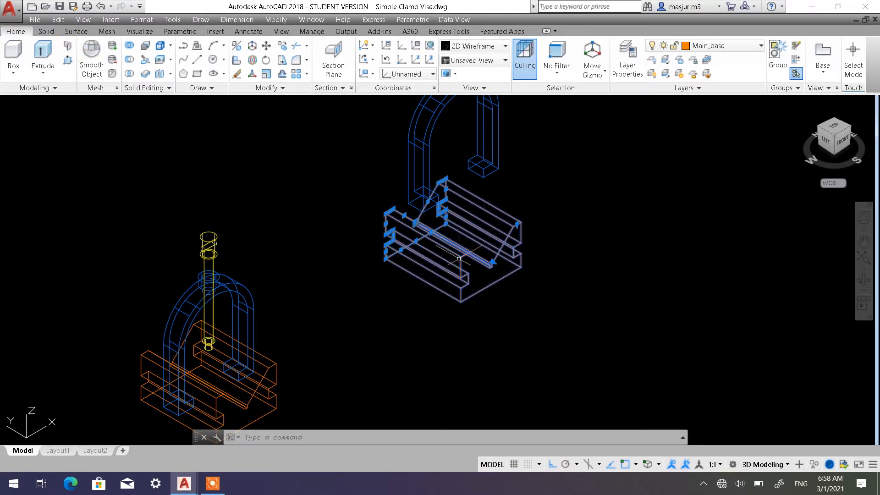
pyautogui.click(59, 21)
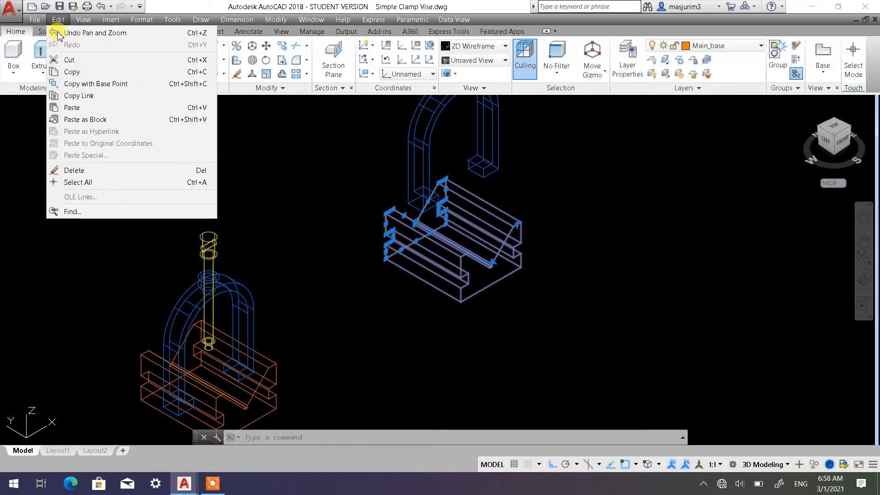
pyautogui.click(73, 72)
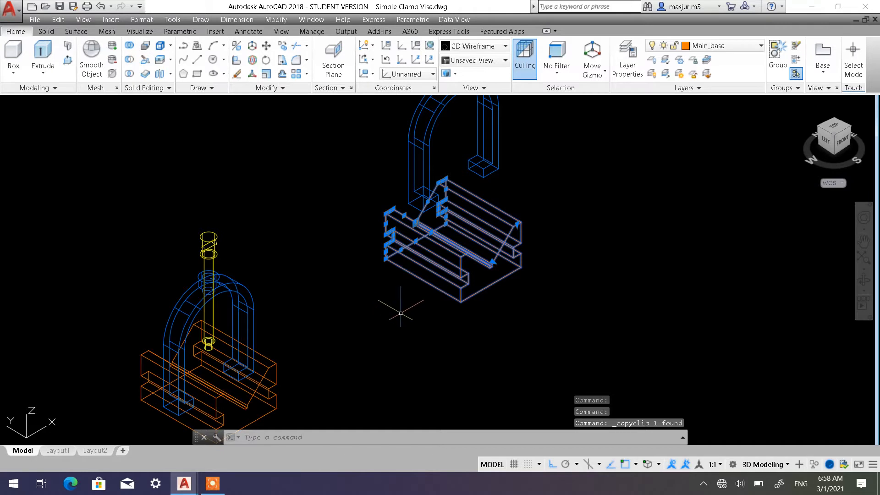
pyautogui.press('Escape')
pyautogui.press('Escape')
pyautogui.press('Escape')
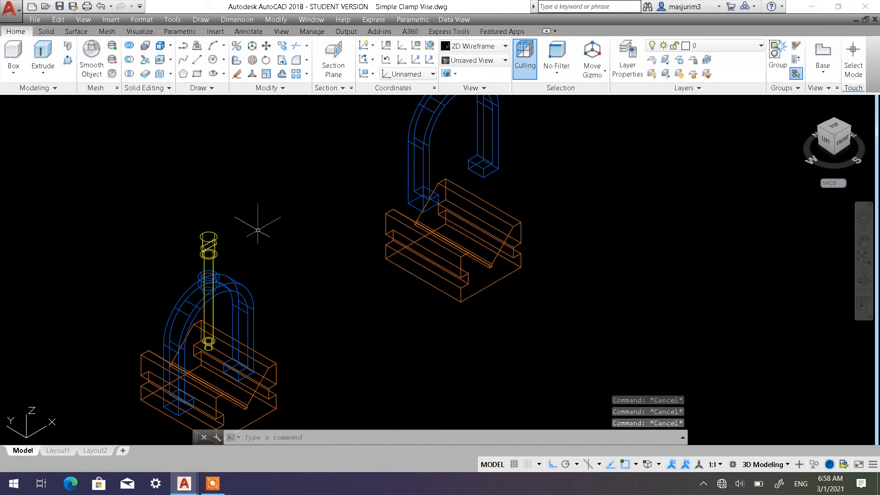
# Switch to Main Base.dwg, check the title block sheet in Layout1 and return to model space
pyautogui.moveTo(185, 484)
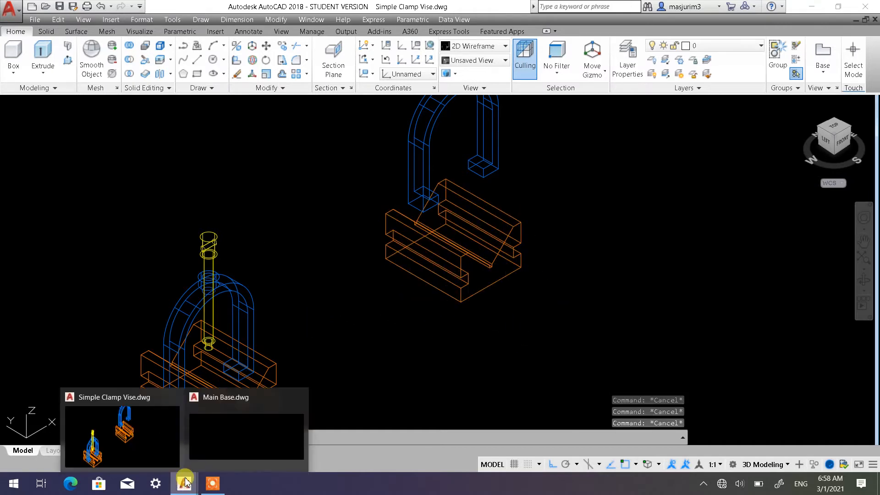
pyautogui.click(242, 423)
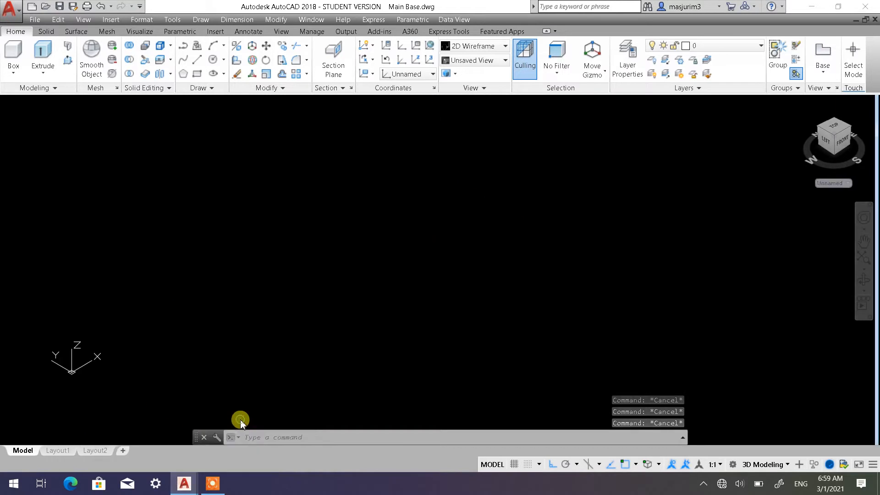
pyautogui.click(236, 418)
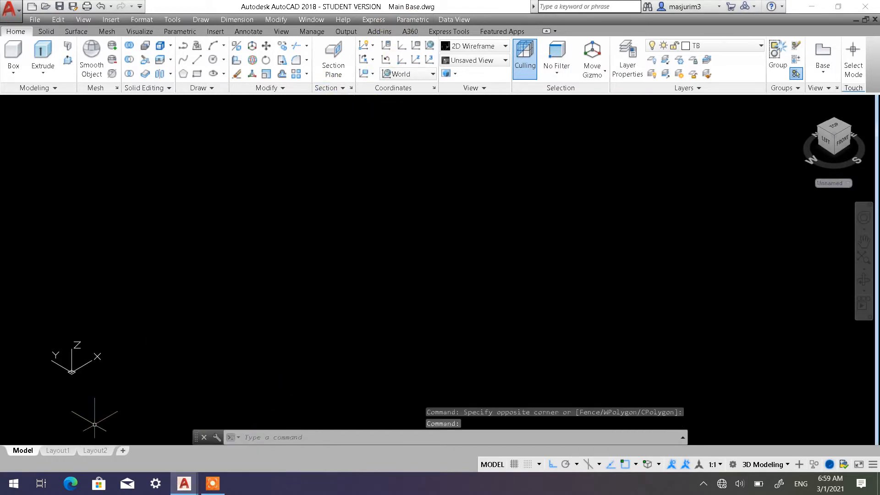
pyautogui.click(58, 450)
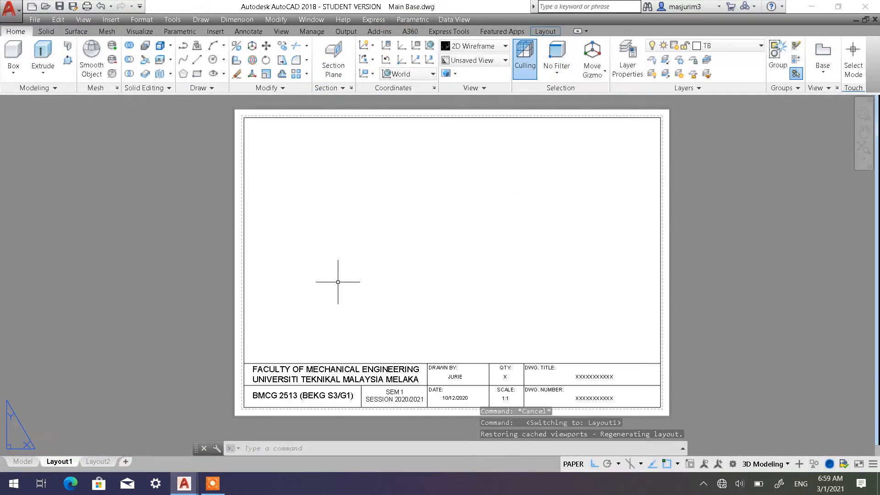
pyautogui.click(26, 462)
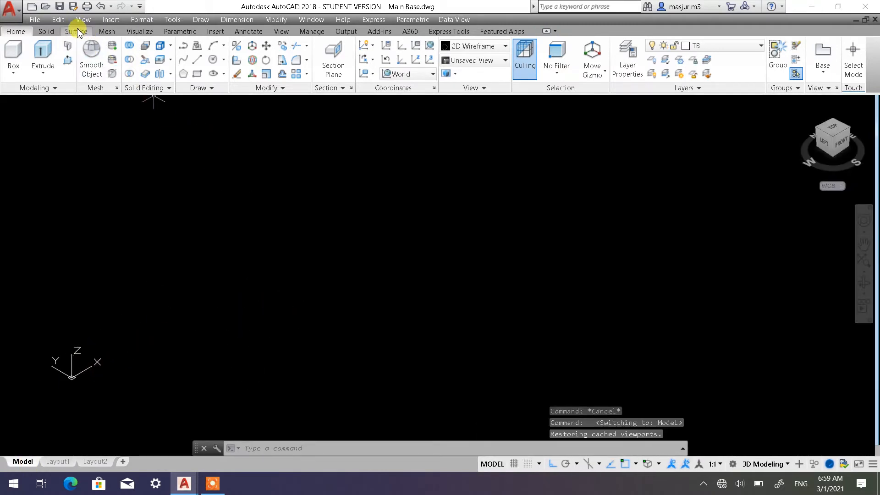
# Paste the copied main base into the empty model space of Main Base.dwg
pyautogui.click(59, 20)
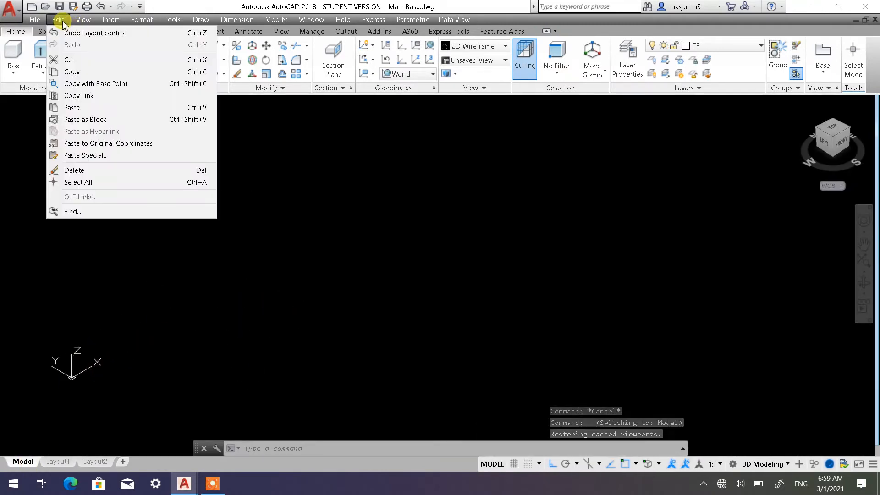
pyautogui.click(74, 120)
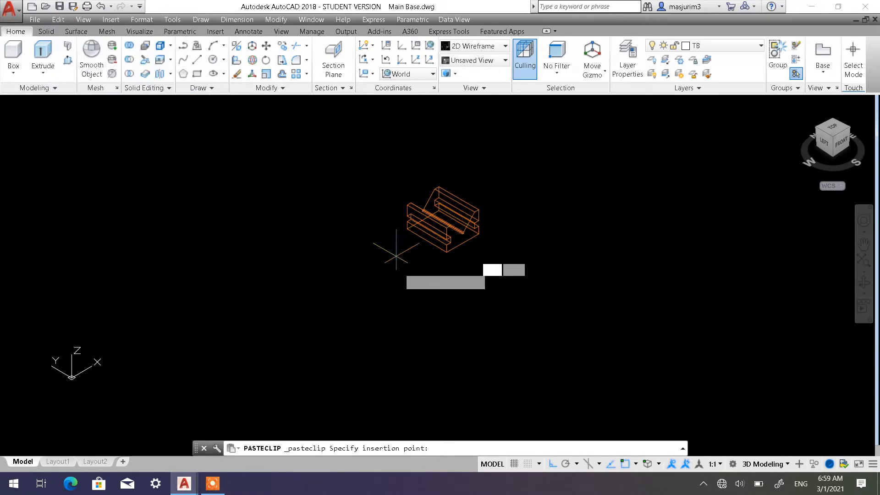
pyautogui.click(345, 254)
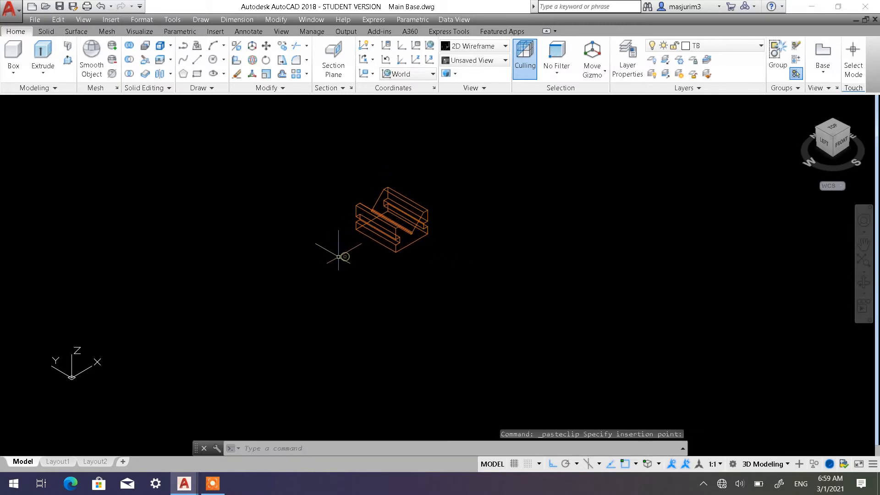
# Set the UCS to Front for drawing parallel to the main base's front face
pyautogui.scroll(5, 382, 242)
pyautogui.moveTo(400, 196); pyautogui.dragTo(392, 240, button='middle')
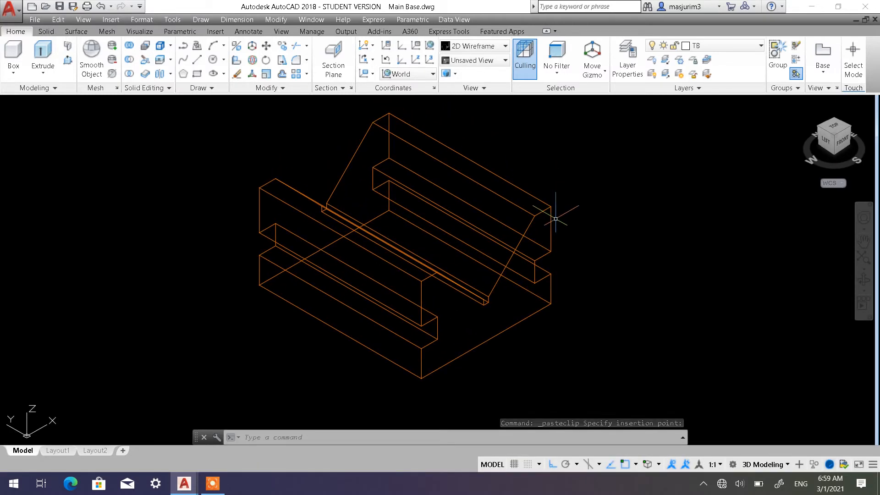
pyautogui.moveTo(537, 245); pyautogui.dragTo(499, 227, button='middle')
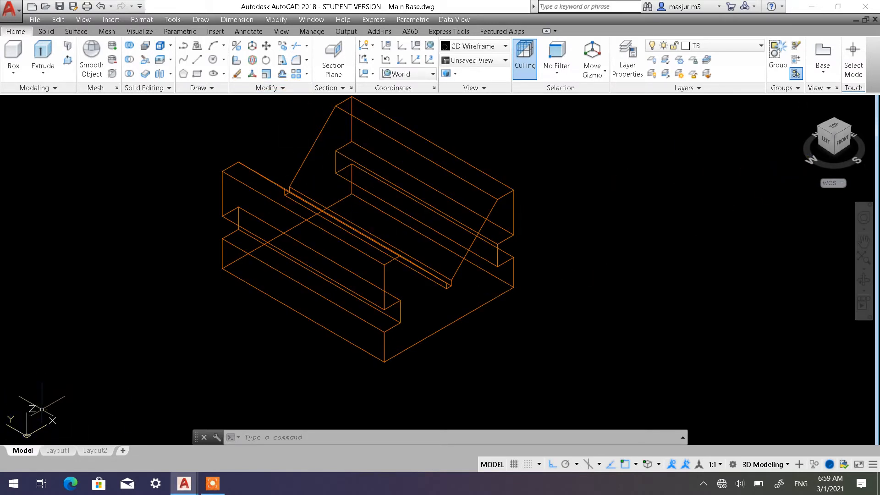
pyautogui.click(416, 73)
pyautogui.click(402, 155)
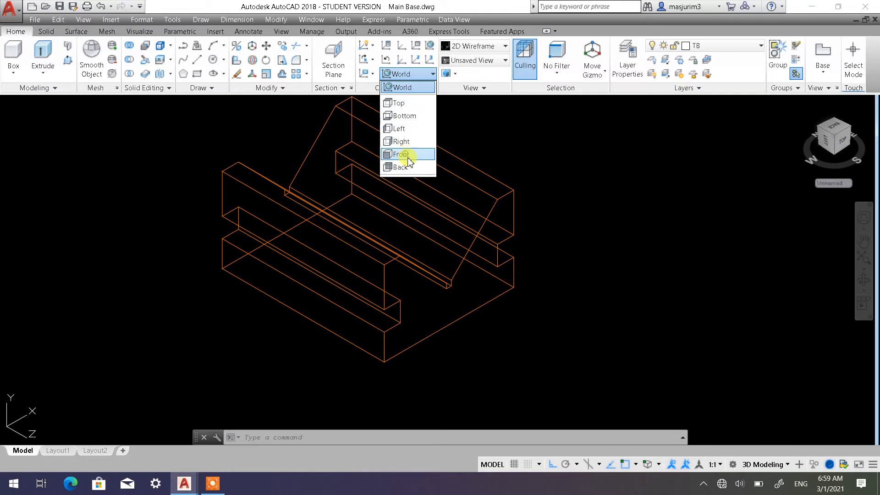
# Draw a circle of diameter 12 on the front plane in the empty space beside the main base
pyautogui.moveTo(440, 196); pyautogui.dragTo(361, 213, button='middle')
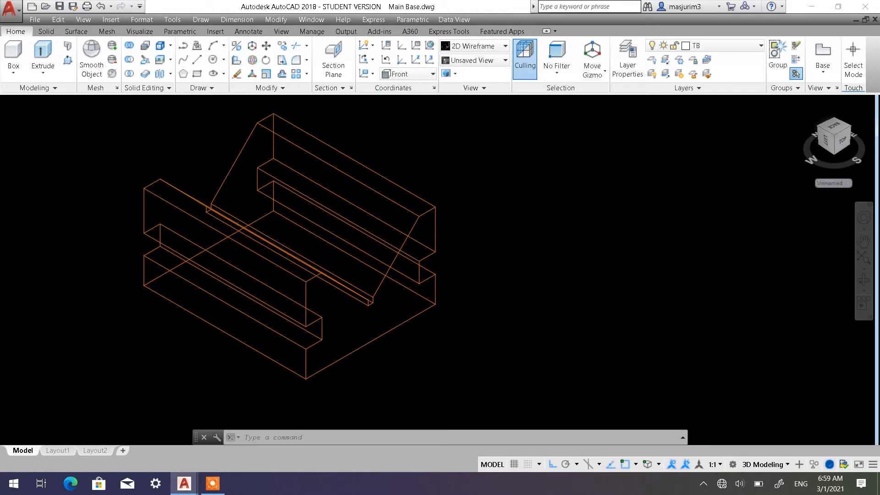
pyautogui.click(214, 60)
pyautogui.click(612, 229)
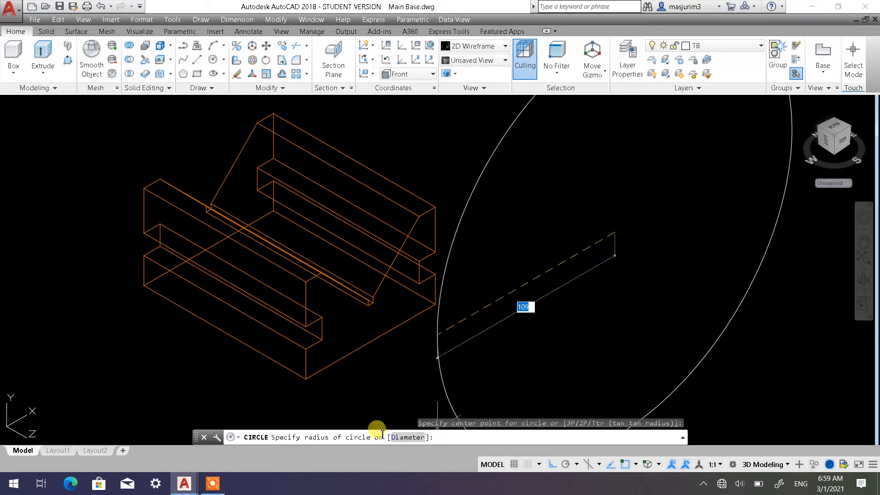
pyautogui.click(401, 437)
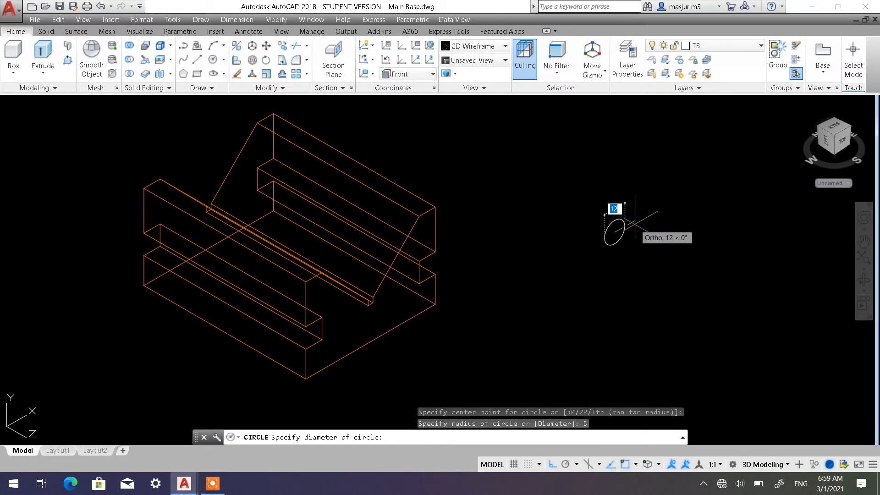
pyautogui.write('12')
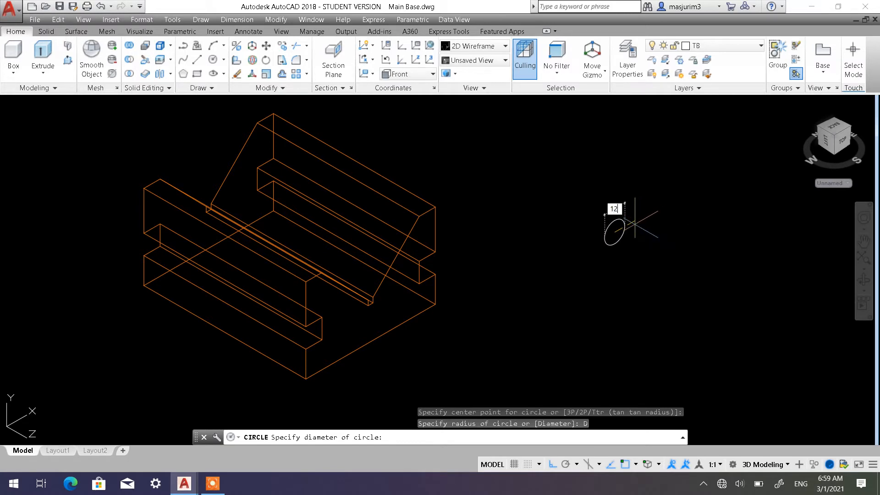
pyautogui.press('Return')
# Extrude the 12-diameter circle beside the main base into a solid cylinder about 257 long, parallel to the base's grooves
pyautogui.scroll(-3, 345, 187)
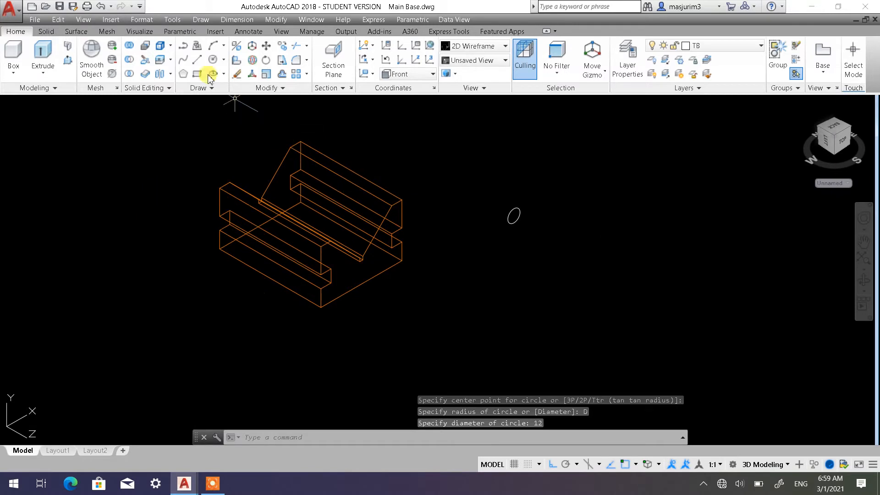
pyautogui.click(42, 51)
pyautogui.click(547, 233)
pyautogui.click(511, 196)
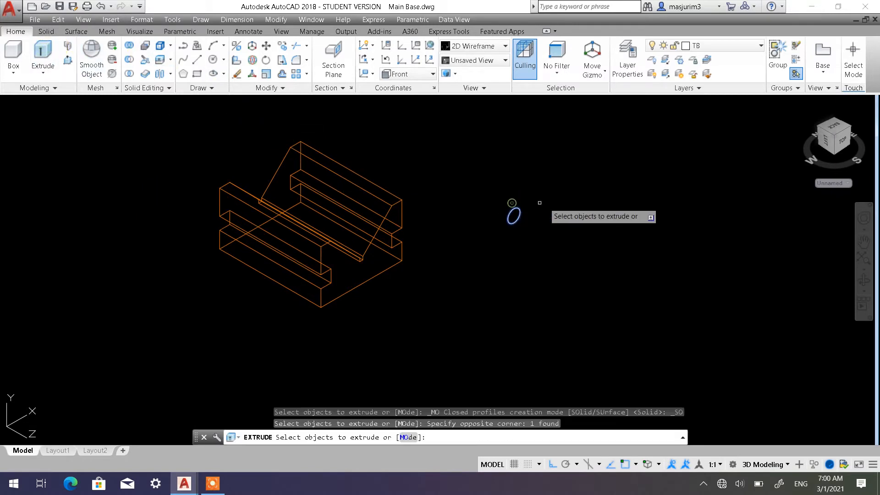
pyautogui.press('Return')
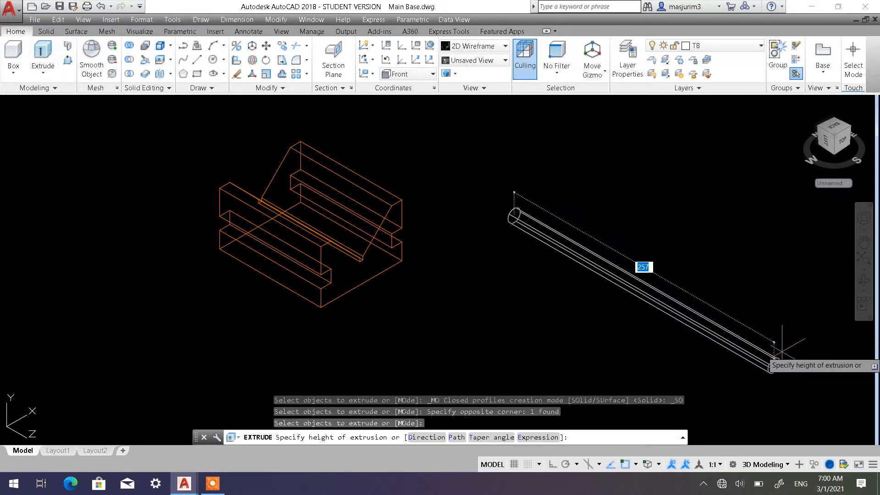
pyautogui.press('Escape')
pyautogui.press('Escape')
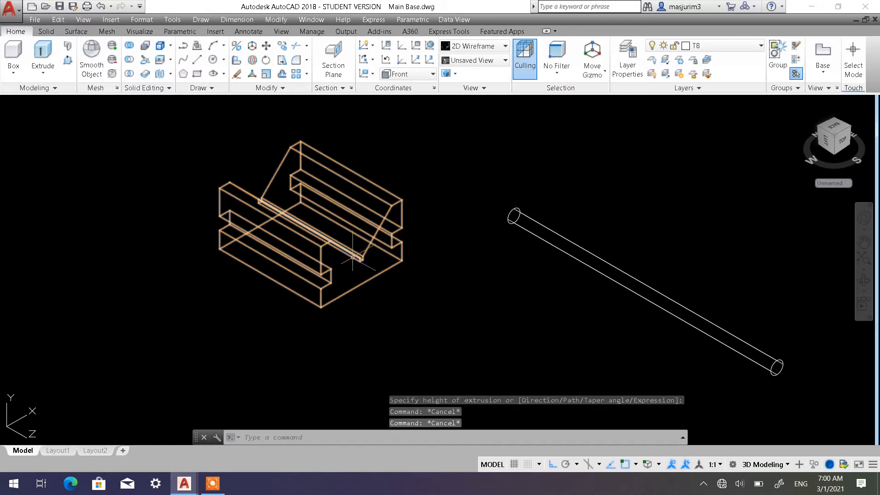
# Draw a vertical guide line about 20 long from the midpoint of the V-groove slot's front lower edge to the base's bottom edge
pyautogui.scroll(2, 312, 201)
pyautogui.scroll(2, 289, 194)
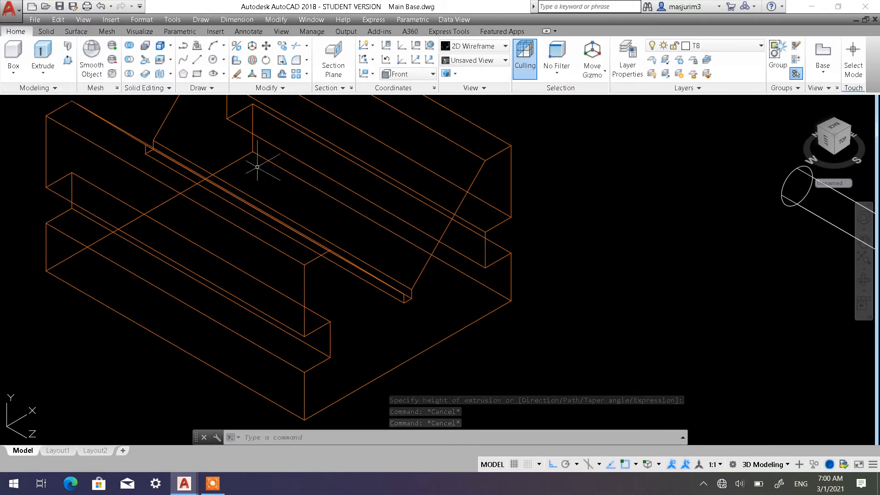
pyautogui.click(198, 59)
pyautogui.scroll(3, 418, 293)
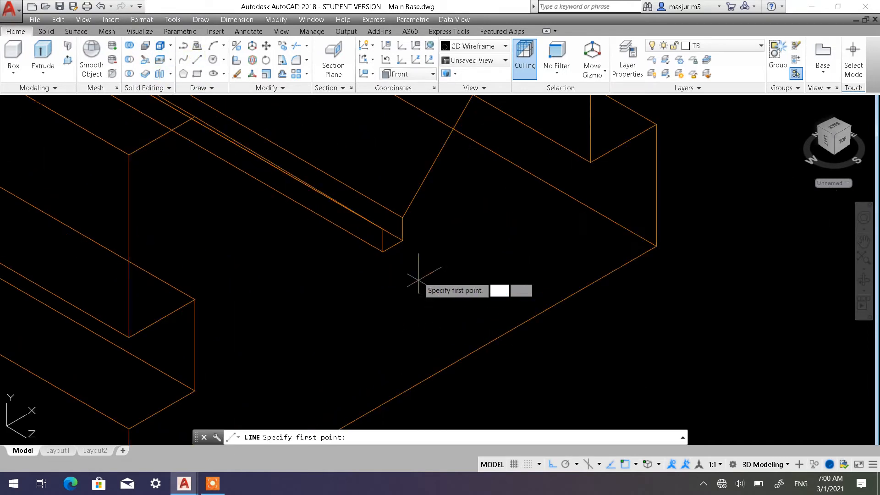
pyautogui.click(393, 247)
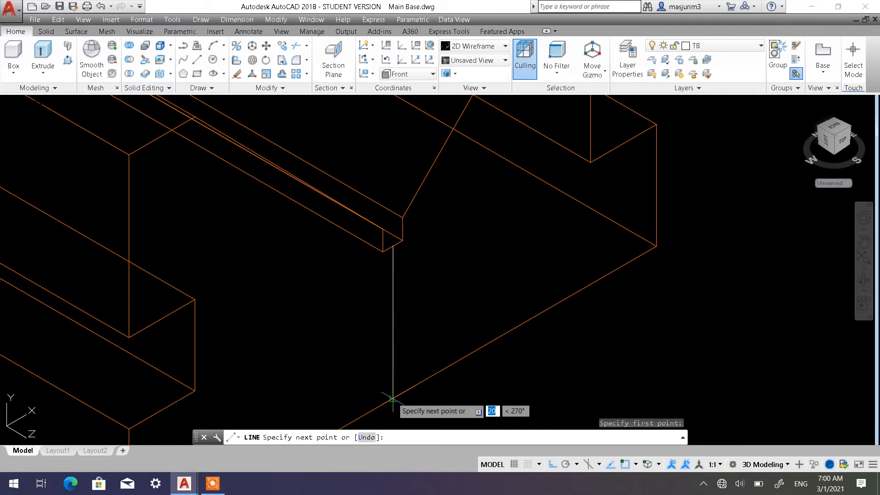
pyautogui.click(393, 398)
pyautogui.press('Escape')
pyautogui.press('Escape')
pyautogui.scroll(-5, 515, 334)
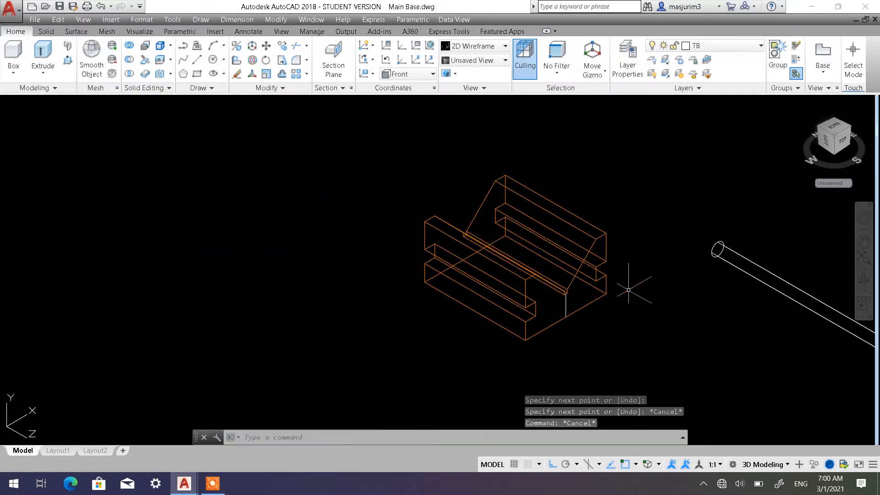
# Move the cylinder from its front end's centre to the midpoint of the vertical guide line on the main base's front face
pyautogui.moveTo(698, 283); pyautogui.dragTo(448, 181, button='middle')
pyautogui.scroll(2, 482, 197)
pyautogui.scroll(-2, 605, 197)
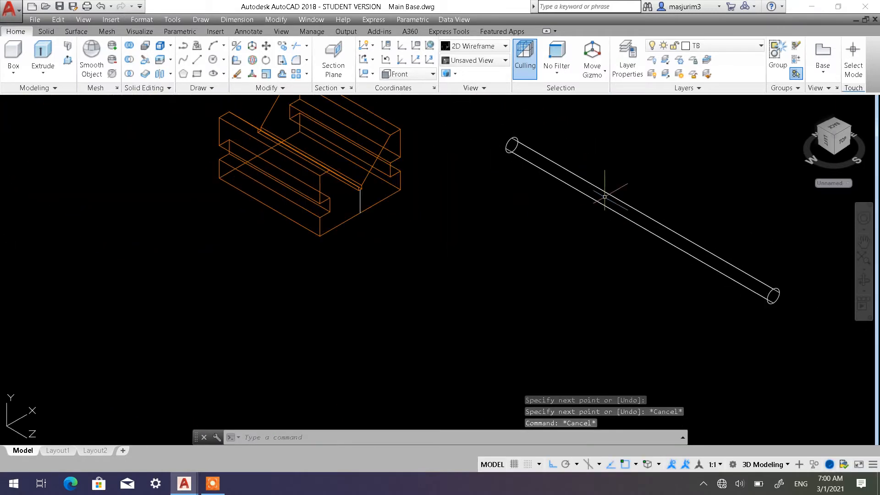
pyautogui.moveTo(605, 196); pyautogui.dragTo(511, 188, button='middle')
pyautogui.click(266, 45)
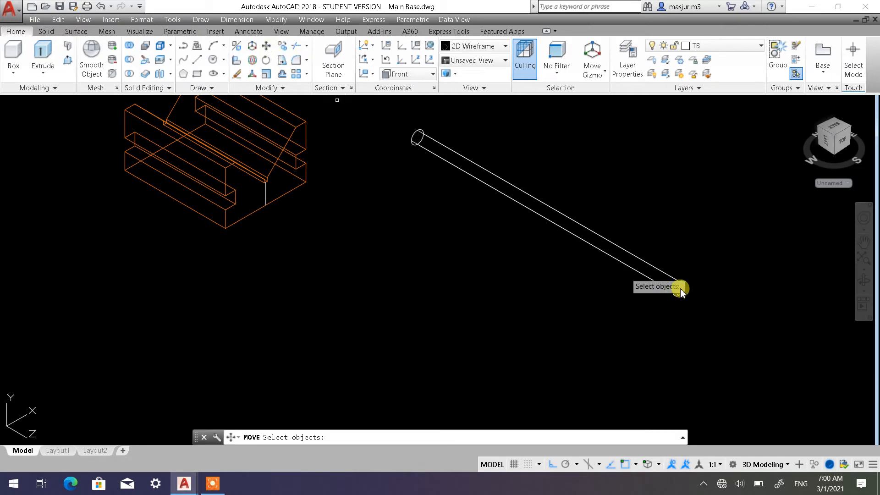
pyautogui.click(707, 306)
pyautogui.click(678, 289)
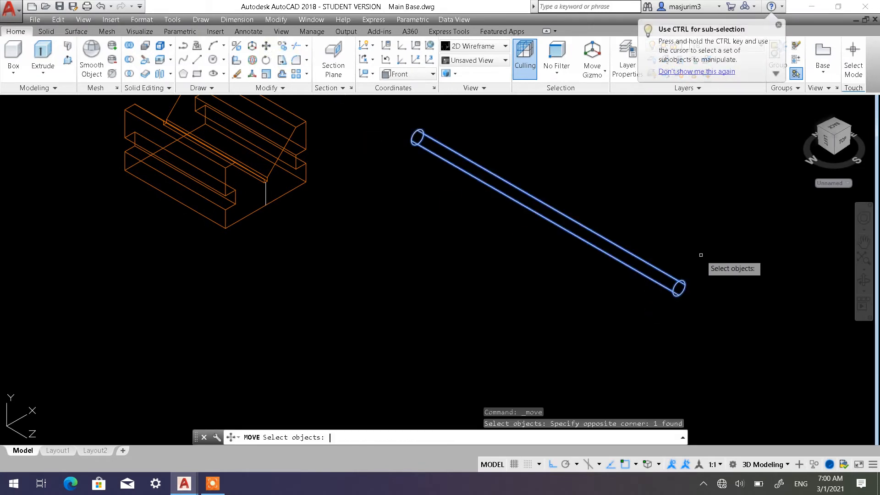
pyautogui.press('Return')
pyautogui.scroll(4, 684, 296)
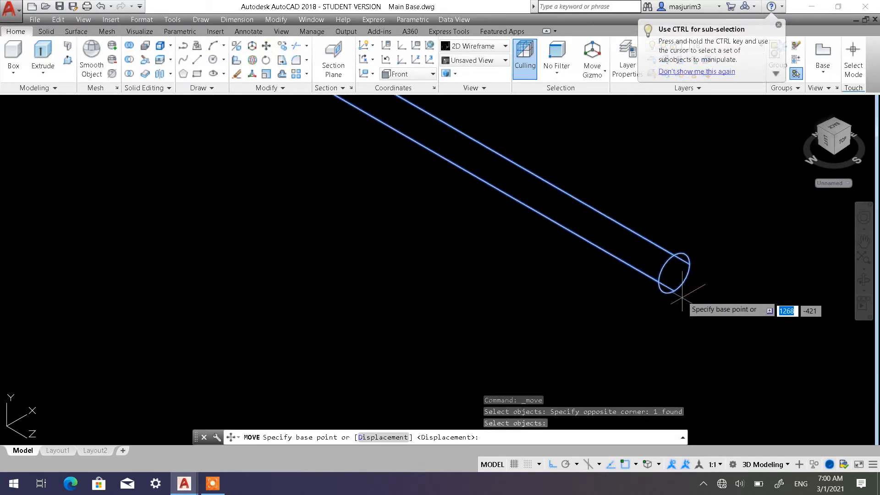
pyautogui.click(674, 272)
pyautogui.scroll(-4, 674, 273)
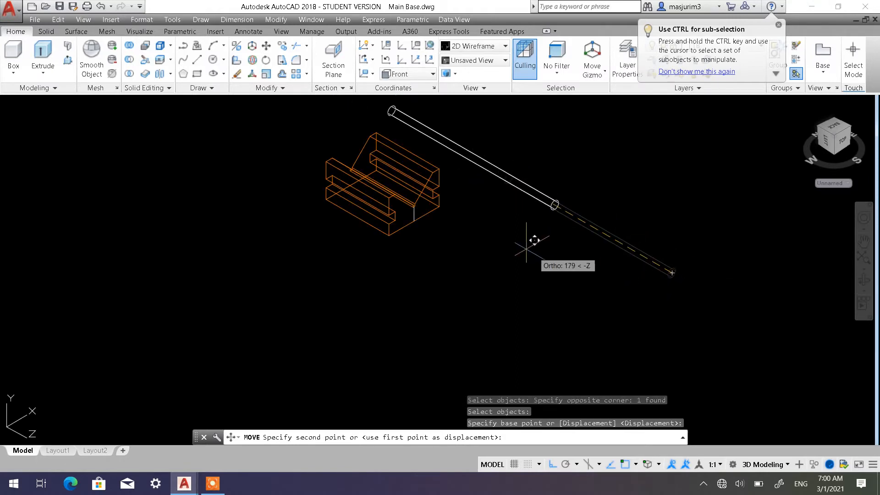
pyautogui.scroll(4, 505, 262)
pyautogui.scroll(4, 506, 261)
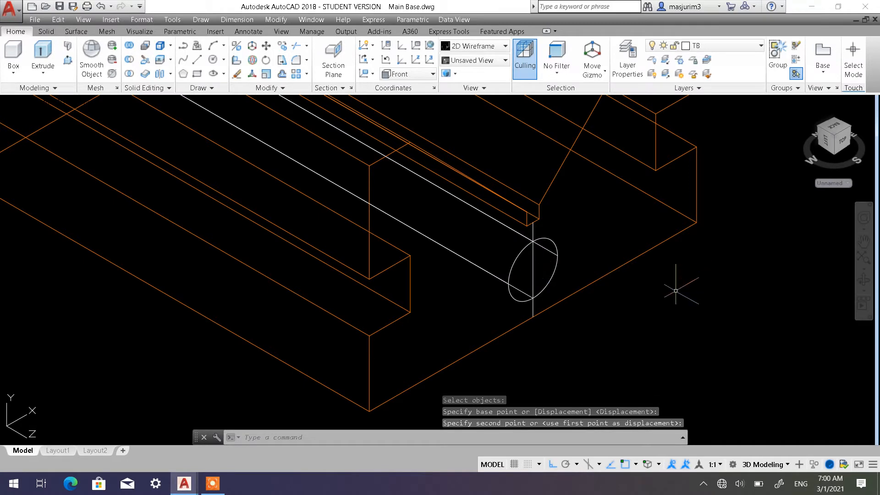
# Delete the vertical guide line on the main base's front face
pyautogui.press('Escape')
pyautogui.click(533, 275)
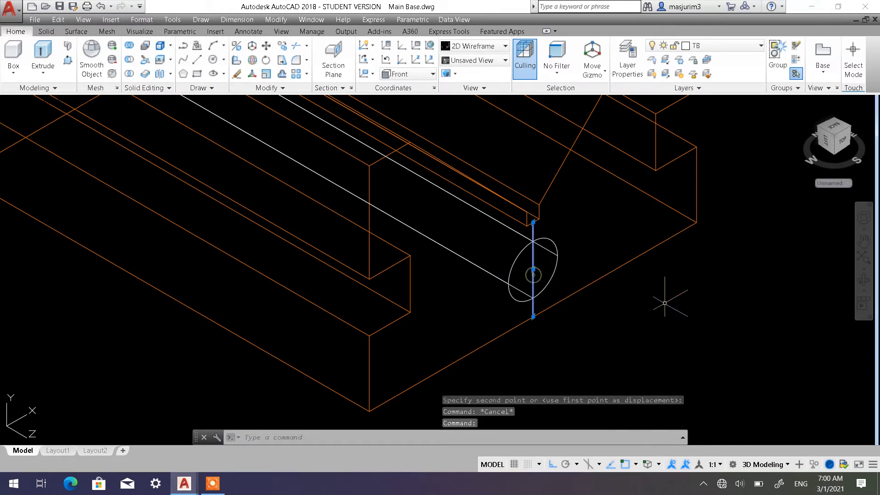
pyautogui.press('Delete')
pyautogui.scroll(-5, 664, 306)
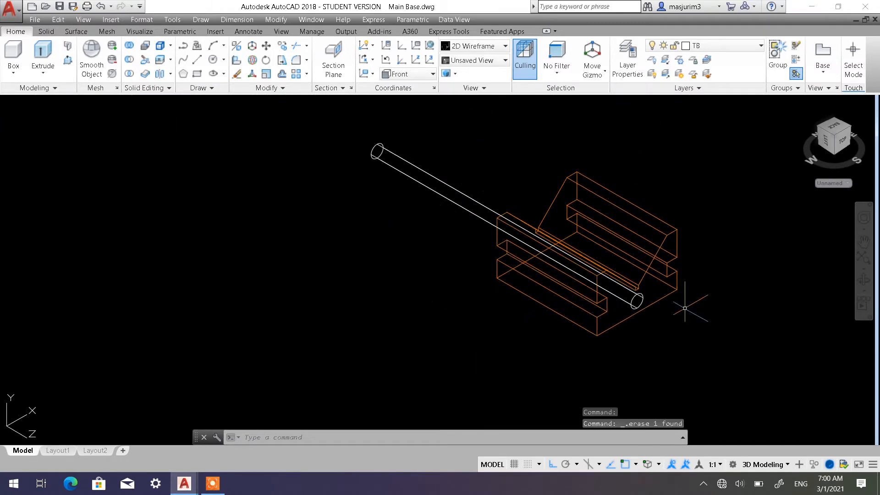
# Move the cylinder forward along its own axis so it protrudes beyond both ends of the main base
pyautogui.write('m')
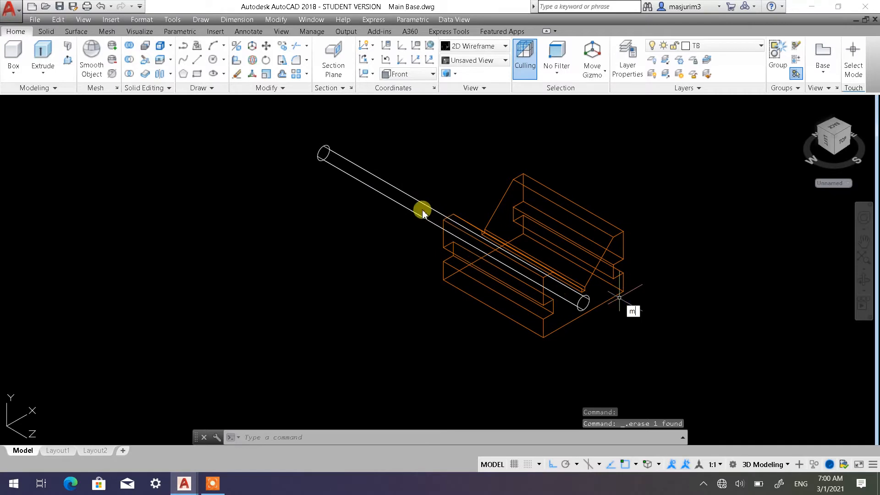
pyautogui.press('Return')
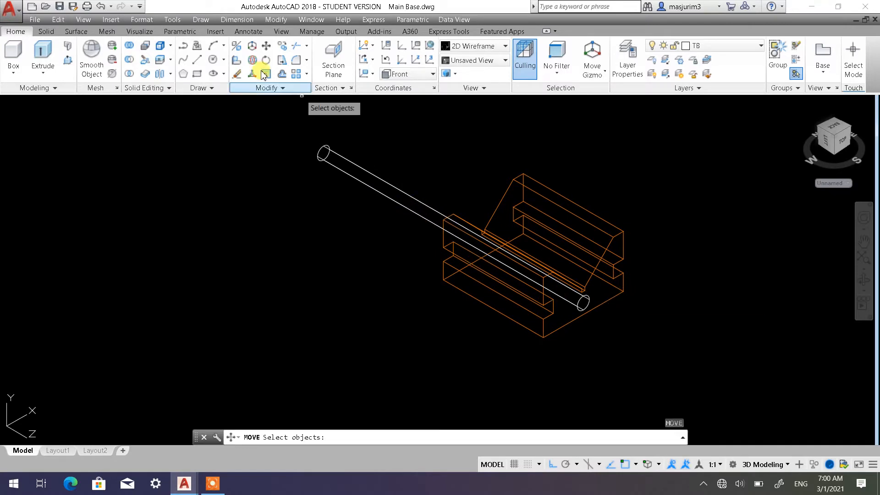
pyautogui.press('Escape')
pyautogui.click(265, 45)
pyautogui.click(376, 226)
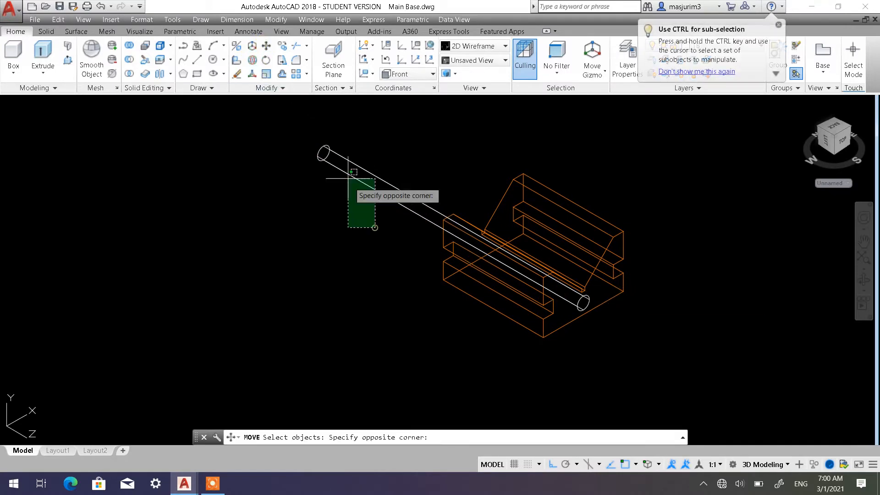
pyautogui.click(348, 175)
pyautogui.press('Return')
pyautogui.click(246, 241)
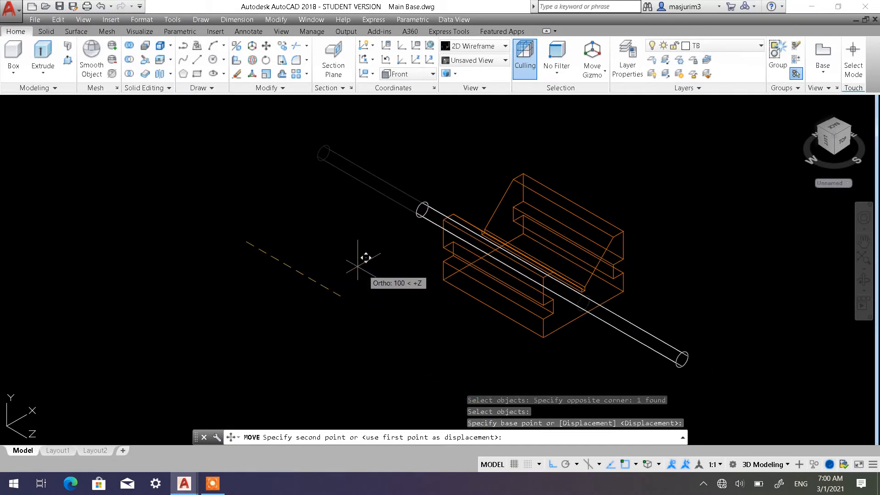
pyautogui.click(302, 248)
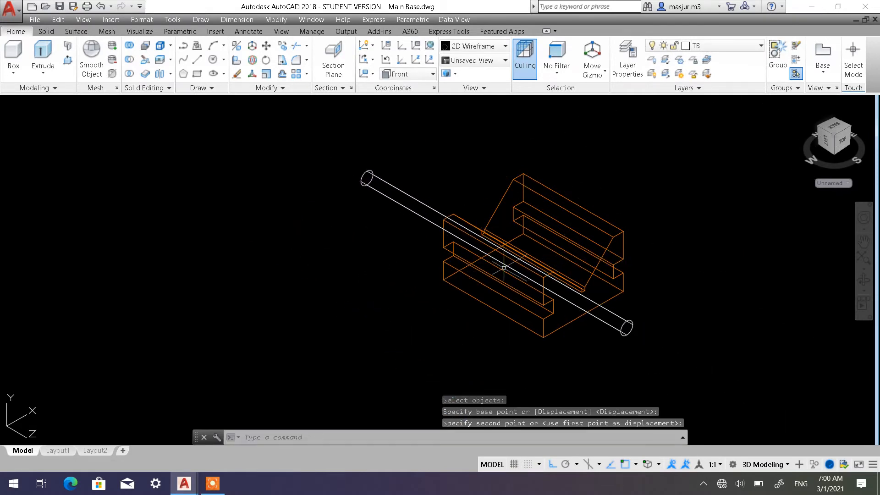
pyautogui.keyDown('shift'); pyautogui.moveTo(510, 261); pyautogui.dragTo(502, 242, button='middle'); pyautogui.keyUp('shift')
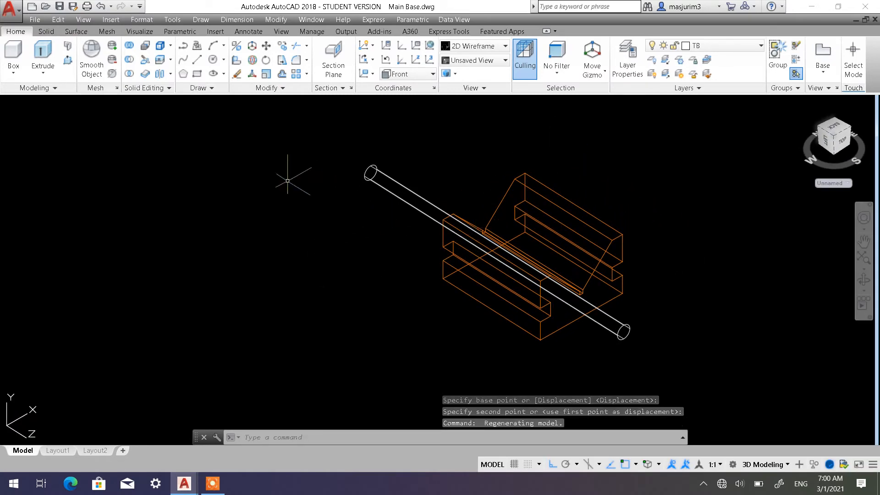
# Subtract the cylinder from the main base to cut a lengthwise through hole below the V-groove
pyautogui.click(129, 59)
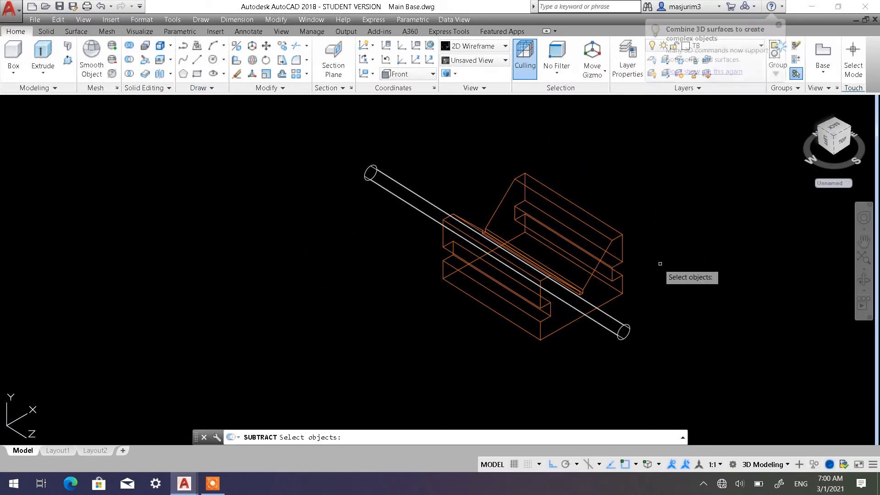
pyautogui.click(621, 248)
pyautogui.click(610, 232)
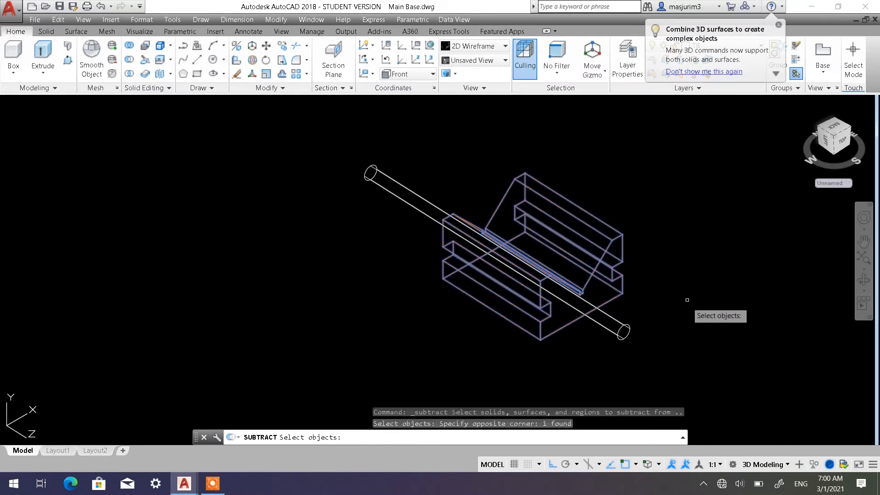
pyautogui.press('Return')
pyautogui.click(617, 337)
pyautogui.press('Return')
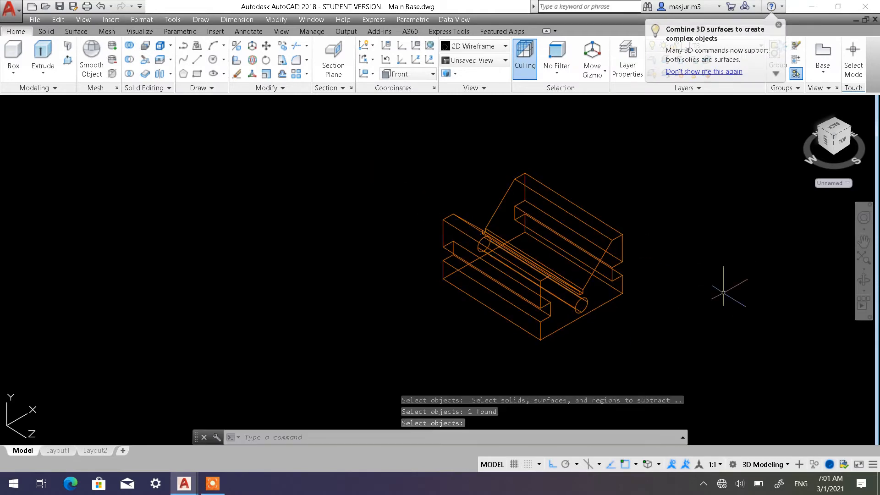
pyautogui.moveTo(576, 286); pyautogui.dragTo(479, 286, button='middle')
pyautogui.scroll(2, 481, 301)
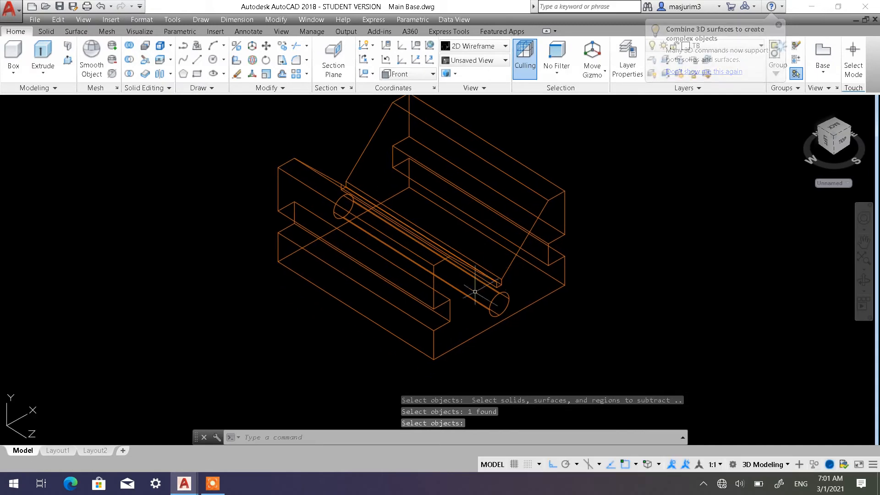
# Inspect the main base's through hole in the Shaded with edges visual style, then return to 2D Wireframe
pyautogui.click(88, 104)
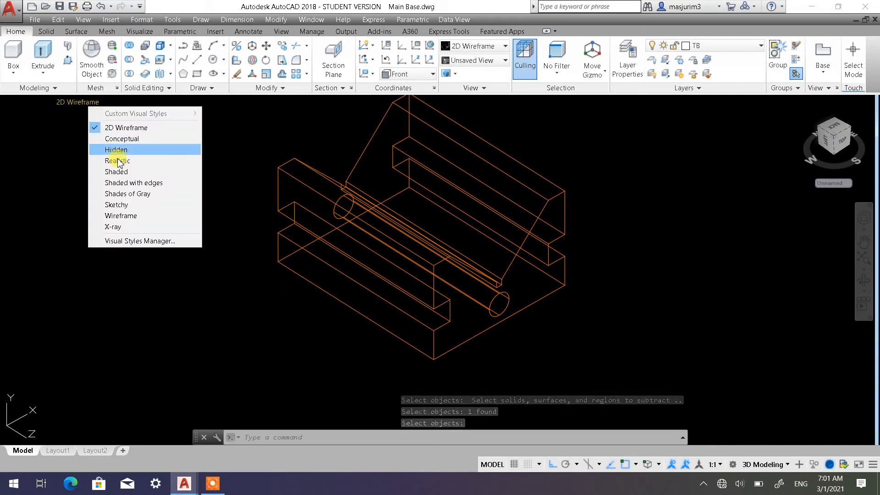
pyautogui.click(129, 184)
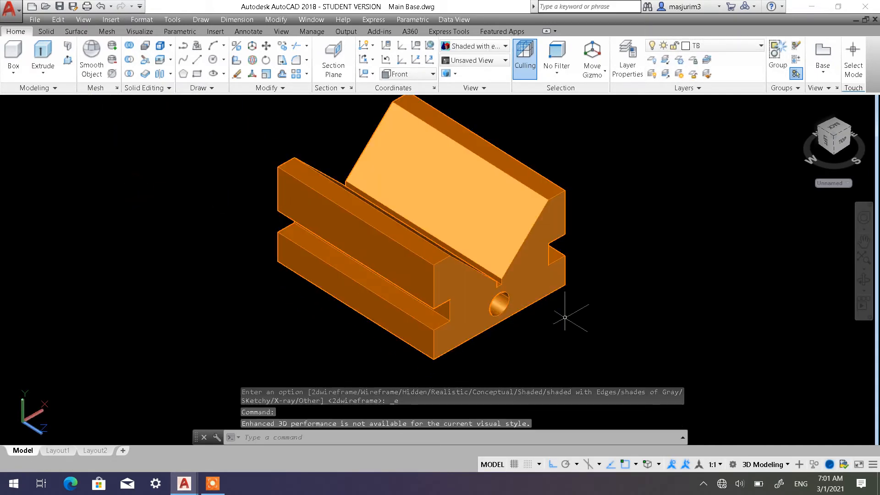
pyautogui.moveTo(566, 315)
pyautogui.keyDown('shift'); pyautogui.mouseDown(button='middle')
pyautogui.moveTo(511, 275)
pyautogui.moveTo(477, 212)
pyautogui.moveTo(465, 267)
pyautogui.moveTo(497, 237)
pyautogui.moveTo(537, 275)
pyautogui.mouseUp(button='middle'); pyautogui.keyUp('shift')
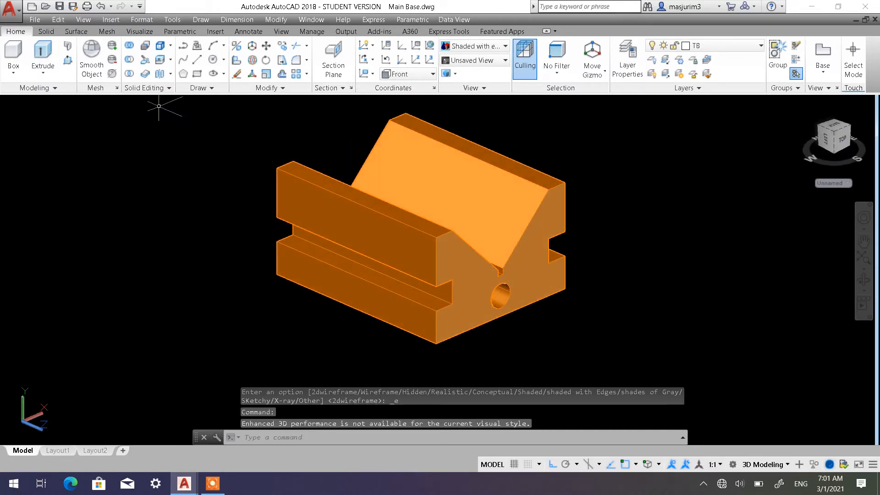
pyautogui.click(87, 102)
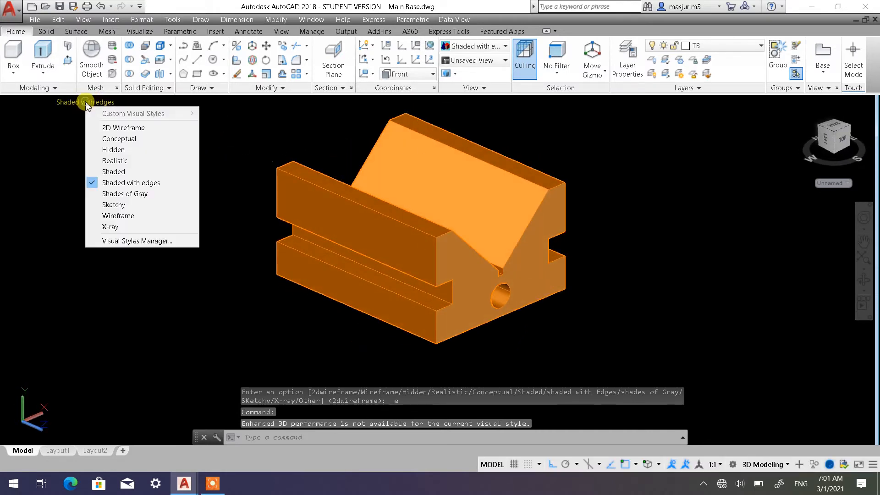
pyautogui.click(115, 127)
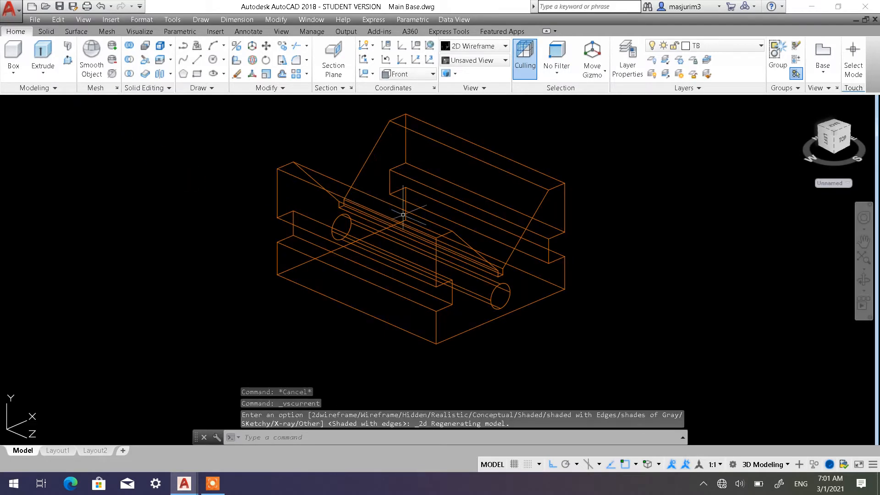
pyautogui.keyDown('shift'); pyautogui.moveTo(403, 214); pyautogui.dragTo(399, 220, button='middle'); pyautogui.keyUp('shift')
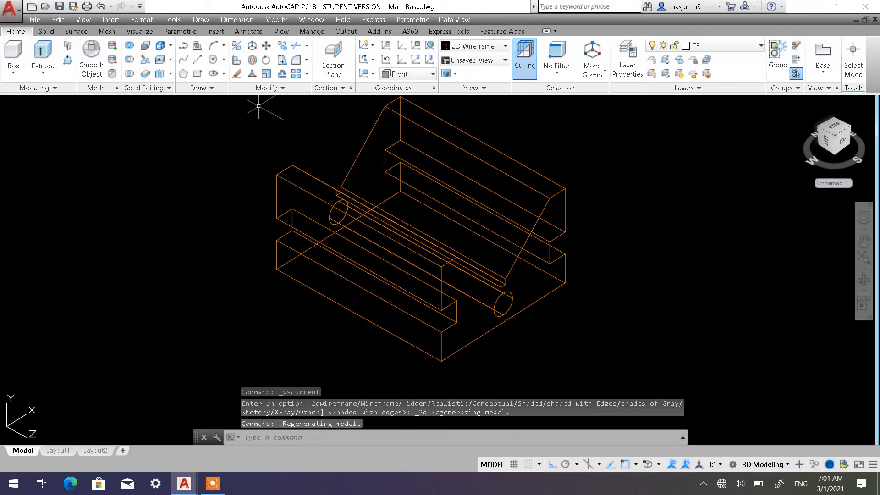
# Fillet the four vertical corner edges of the main base's lower block with a 5 radius
pyautogui.click(46, 31)
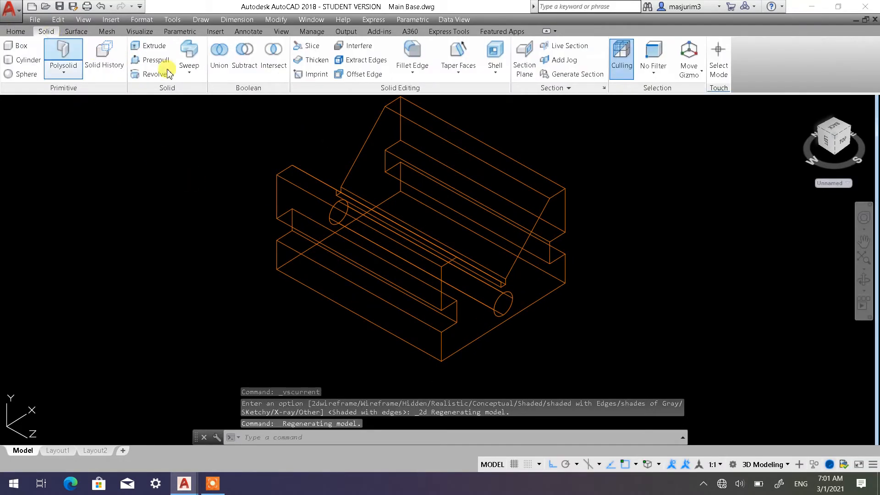
pyautogui.click(412, 55)
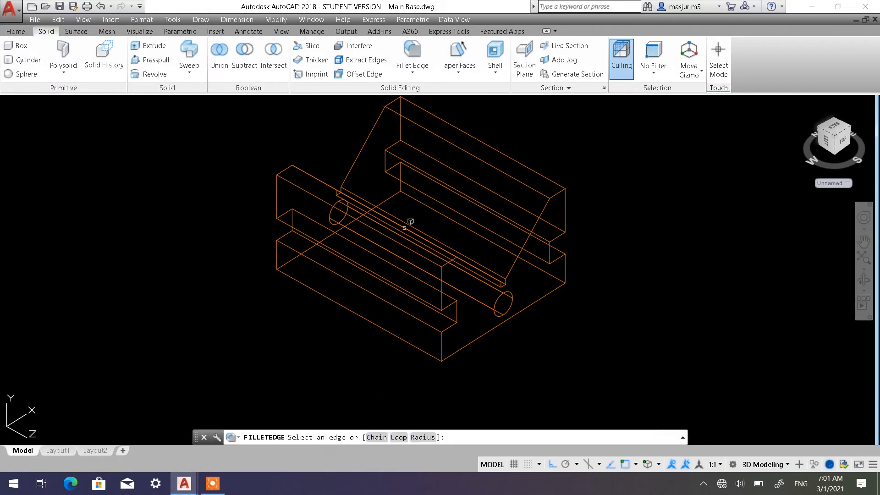
pyautogui.click(423, 438)
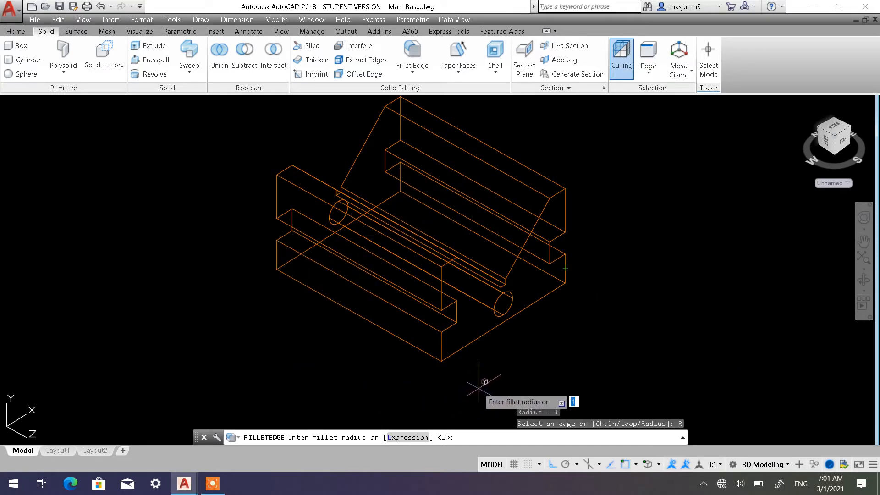
pyautogui.write('5')
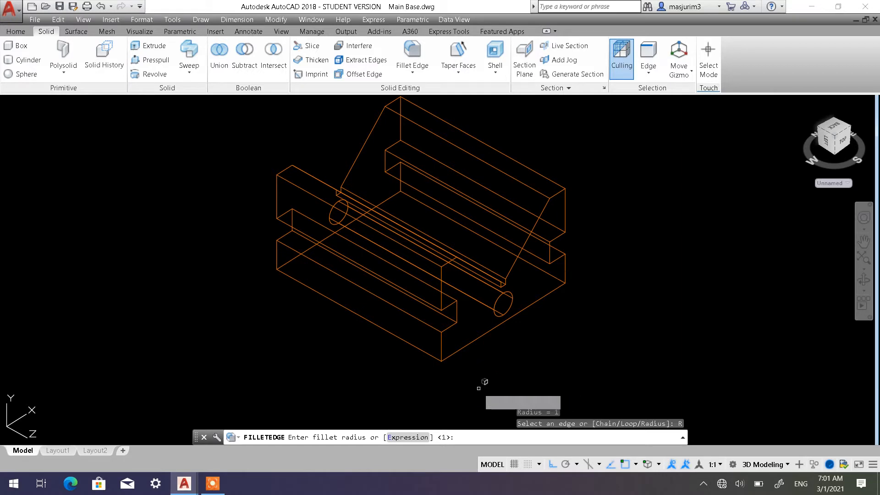
pyautogui.press('Return')
pyautogui.click(441, 343)
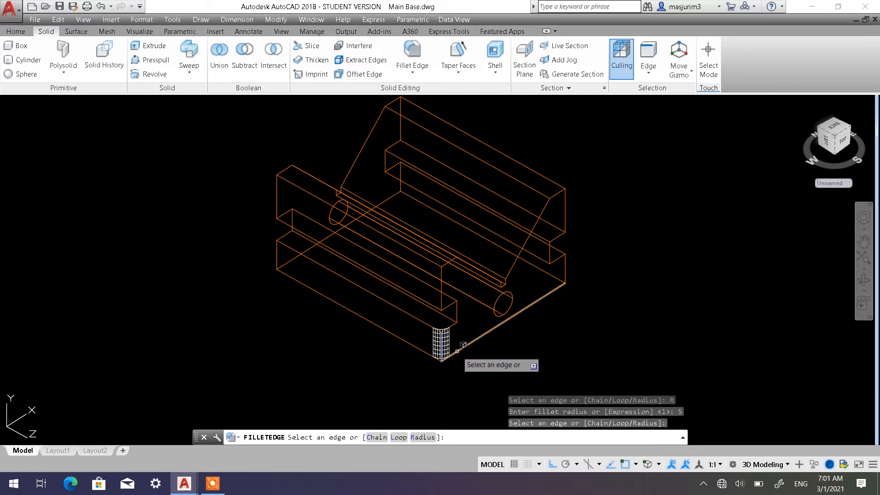
pyautogui.click(565, 264)
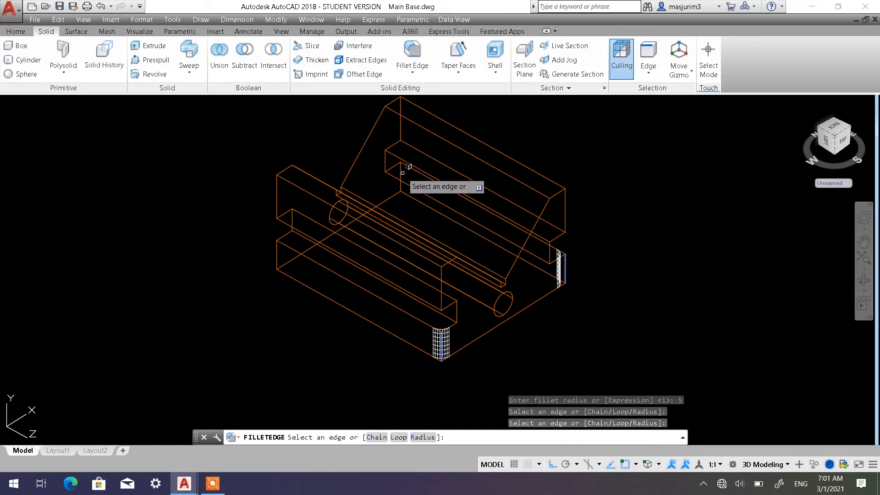
pyautogui.click(402, 174)
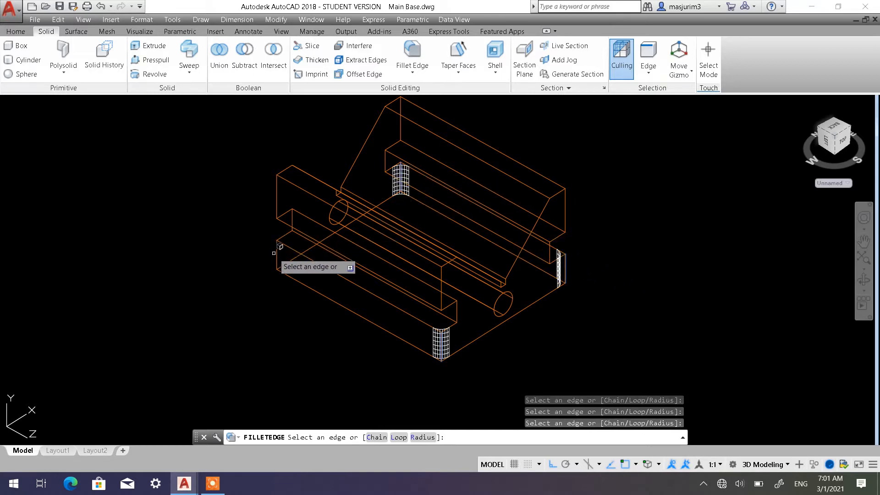
pyautogui.click(276, 255)
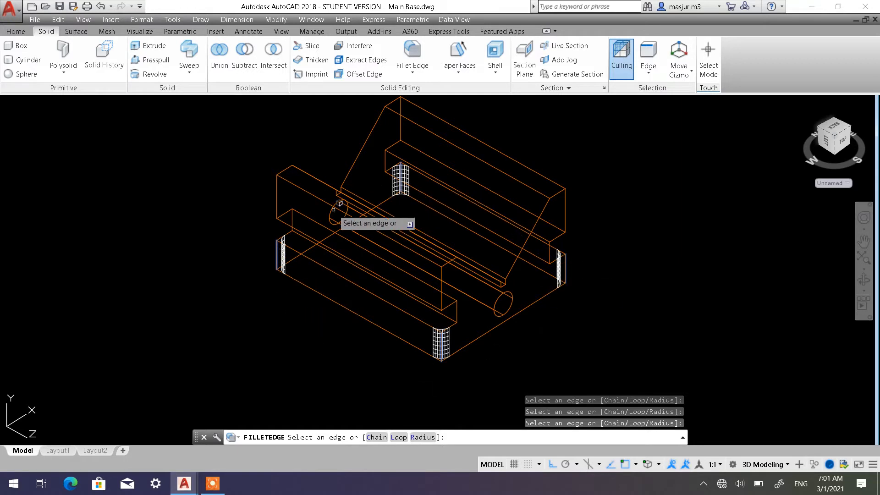
pyautogui.rightClick(601, 333)
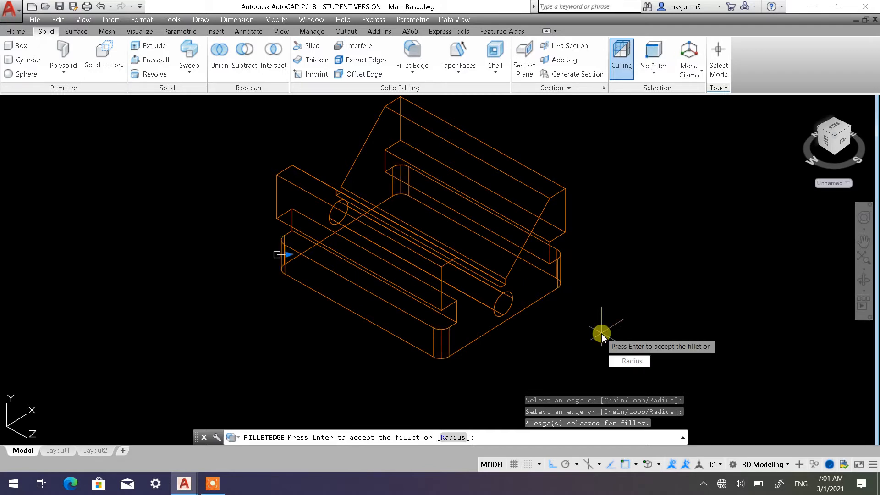
pyautogui.press('Return')
pyautogui.scroll(-2, 601, 332)
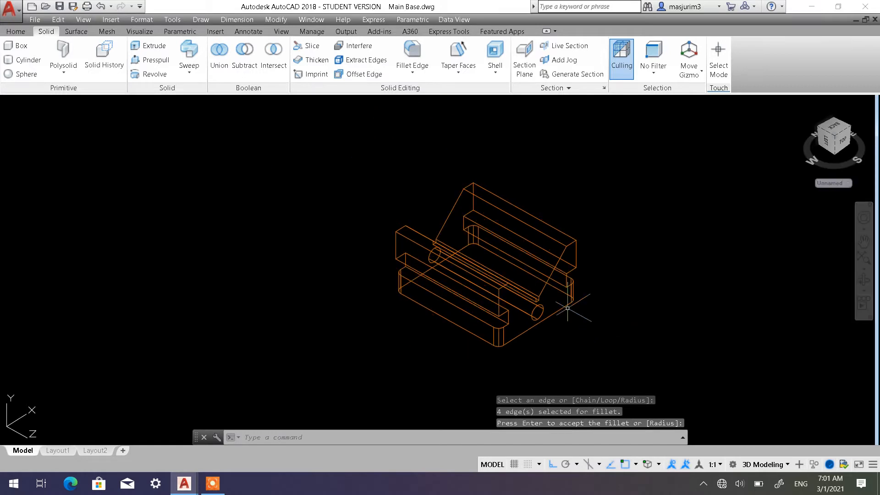
pyautogui.moveTo(568, 308); pyautogui.dragTo(519, 314, button='middle')
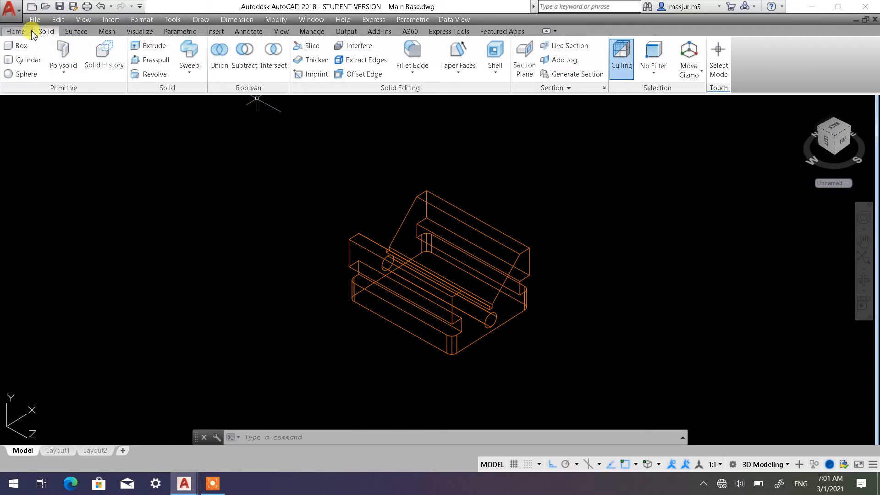
# Step back through the previous coordinate systems to World, then save the drawing
pyautogui.click(15, 31)
pyautogui.click(386, 60)
pyautogui.click(387, 61)
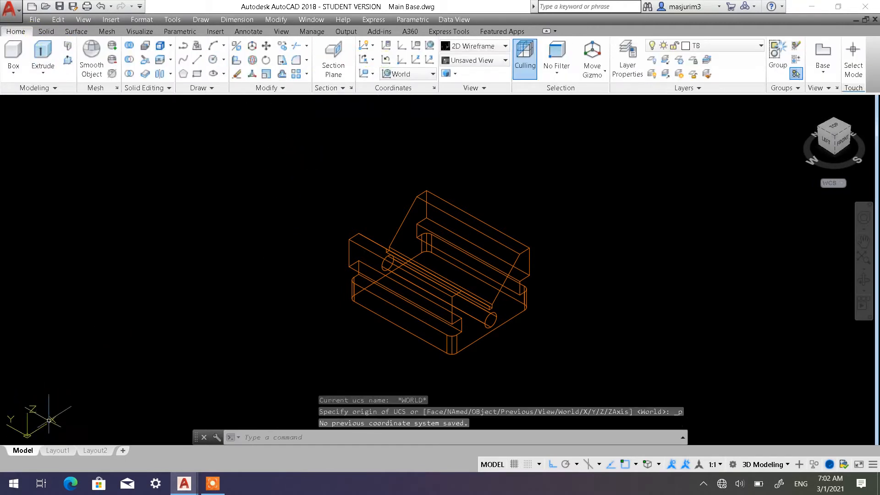
pyautogui.moveTo(78, 416); pyautogui.dragTo(87, 400, button='middle')
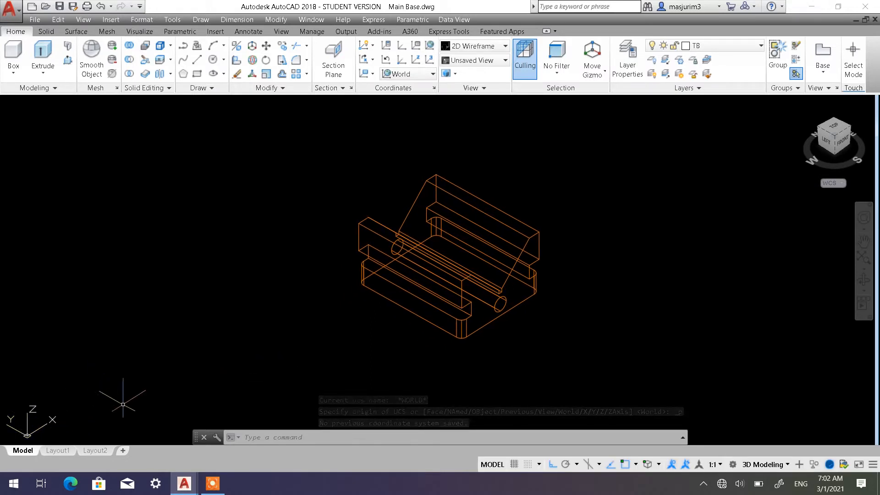
pyautogui.moveTo(286, 352); pyautogui.dragTo(221, 365, button='middle')
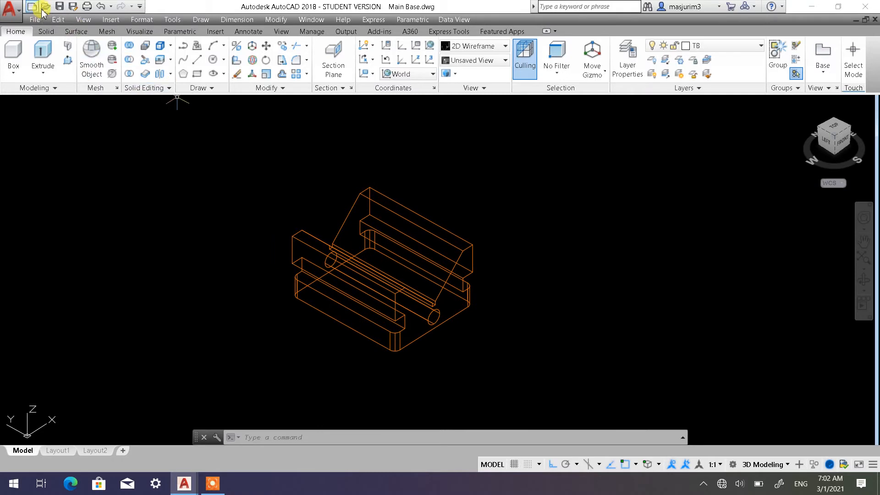
pyautogui.click(60, 6)
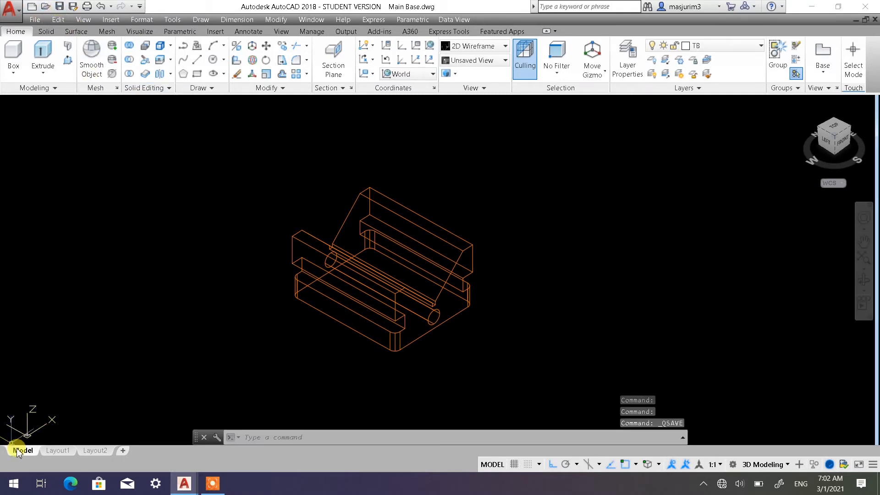
# On Layout1, set the drafting standard to third angle projection with 100 DPI shaded view quality and Shaded preview
pyautogui.click(61, 452)
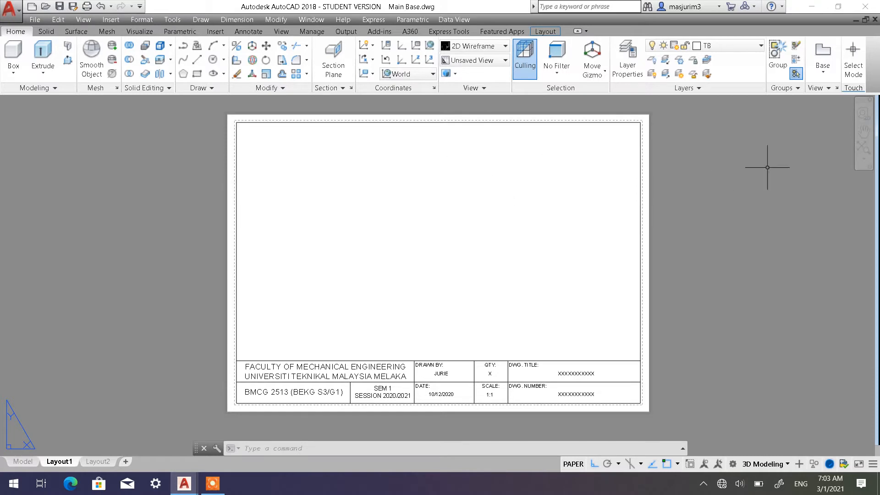
pyautogui.click(837, 89)
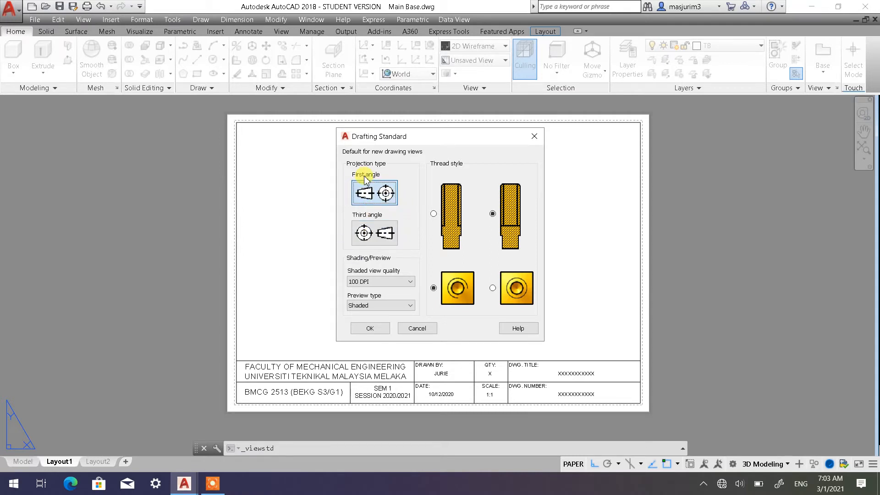
pyautogui.click(373, 232)
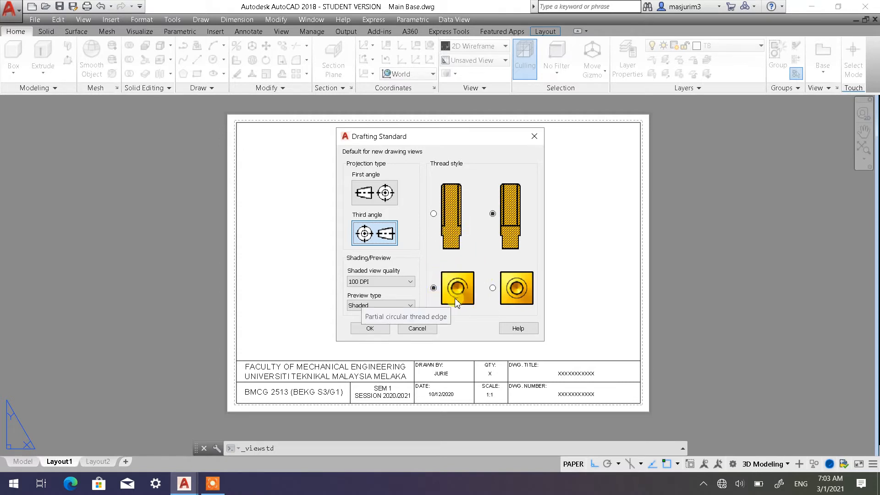
pyautogui.click(408, 284)
pyautogui.click(397, 299)
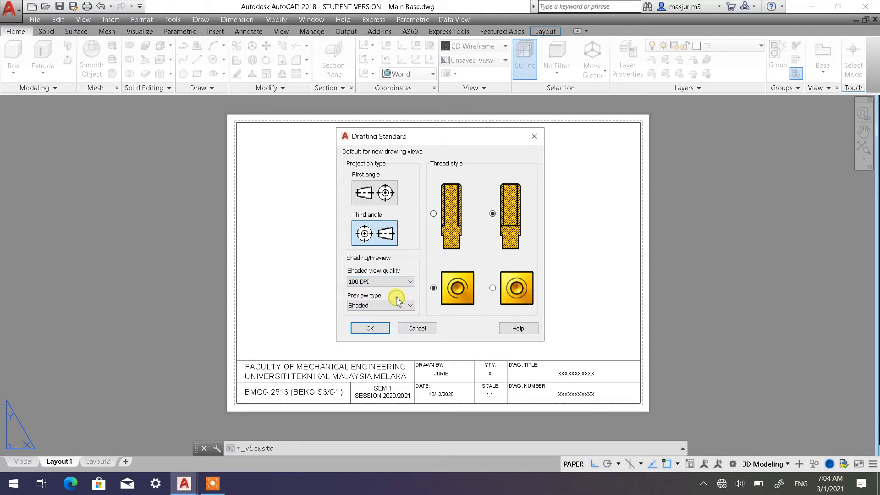
pyautogui.click(411, 305)
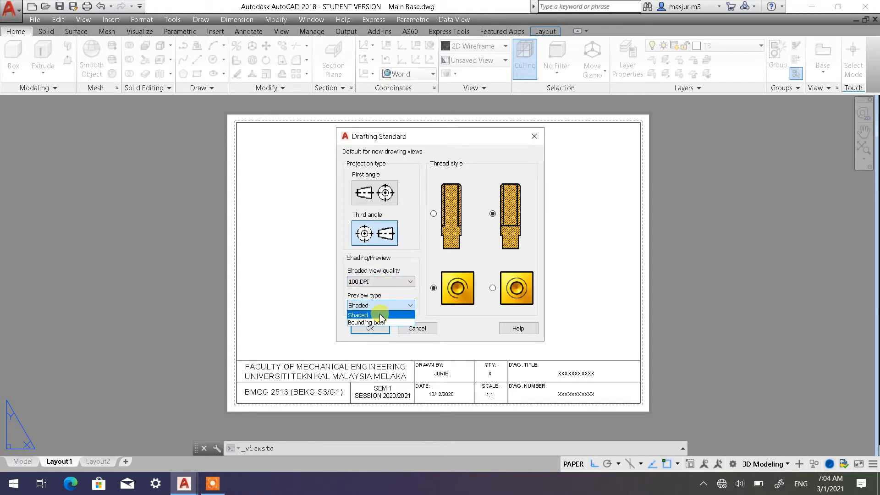
pyautogui.click(380, 315)
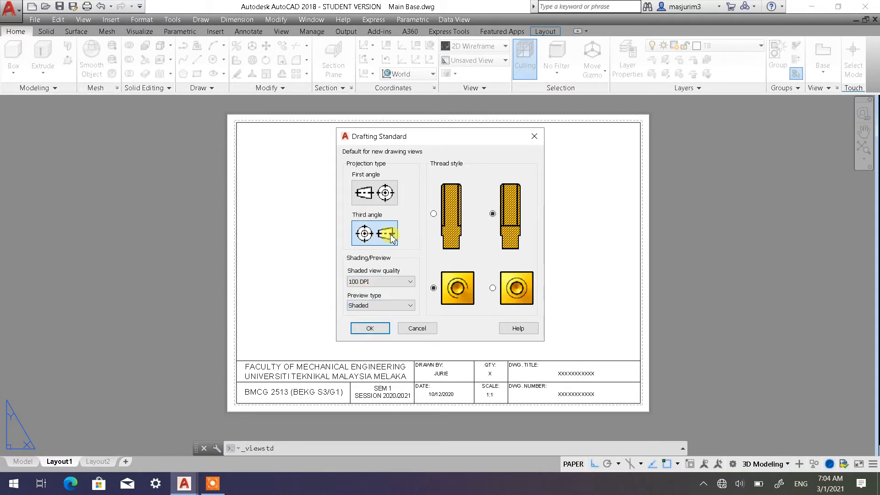
pyautogui.click(370, 328)
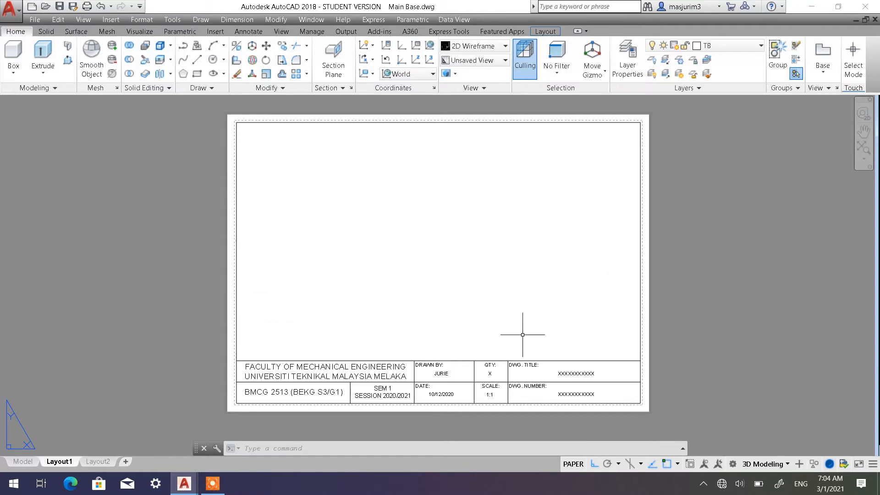
pyautogui.click(823, 74)
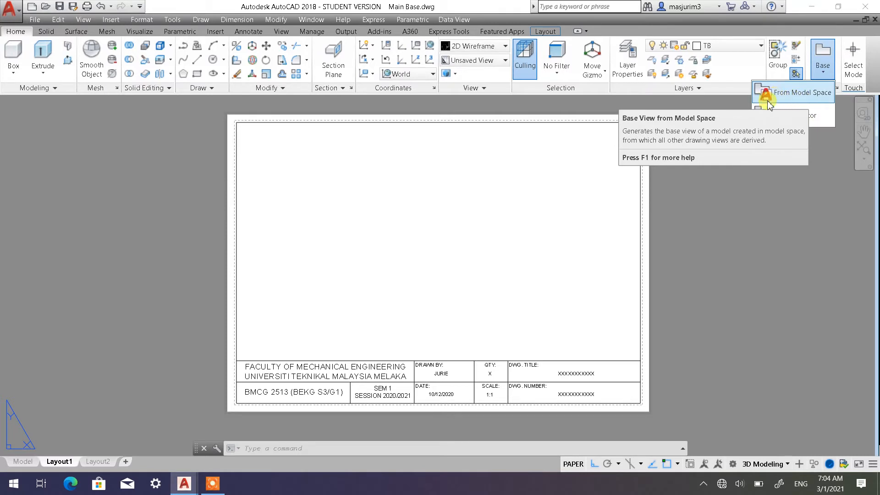
pyautogui.click(787, 94)
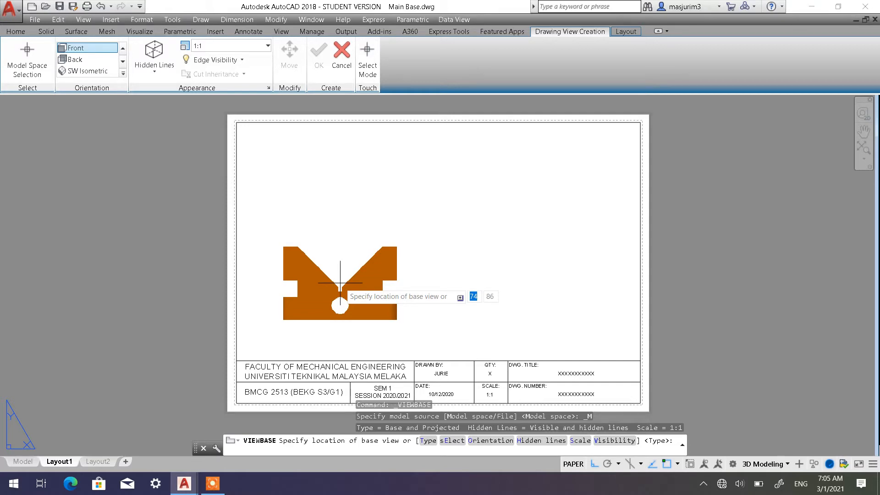
pyautogui.press('Escape')
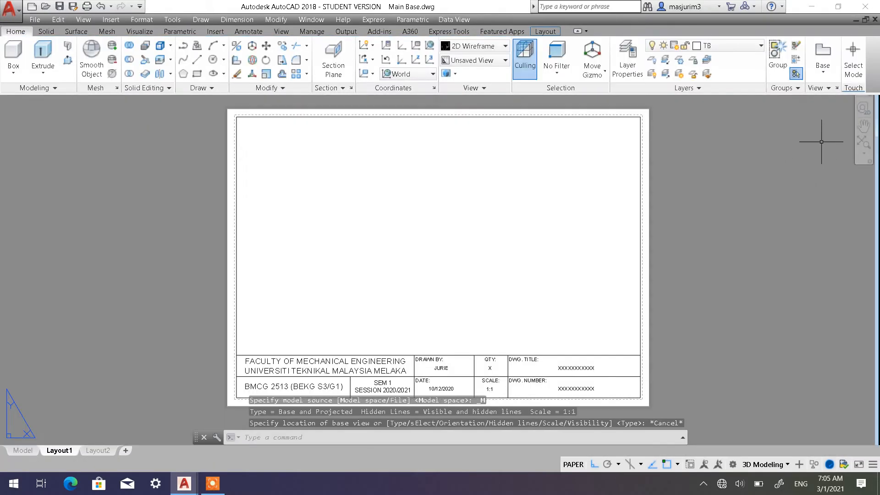
pyautogui.click(837, 88)
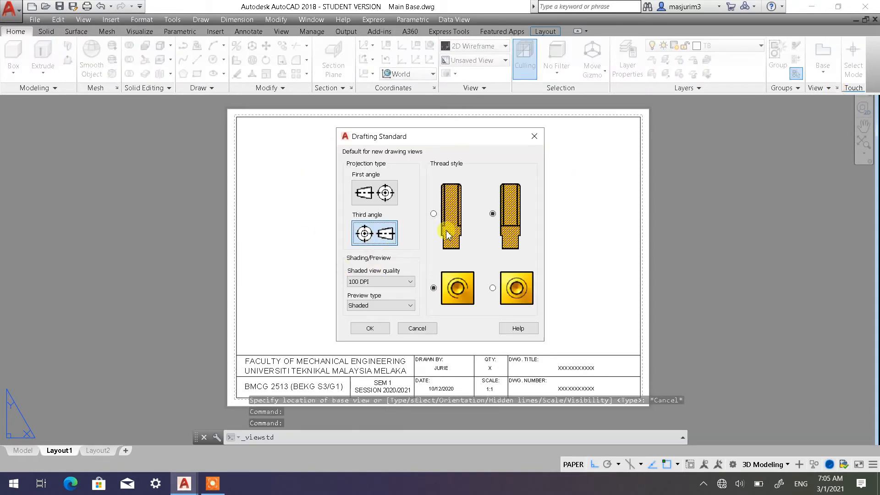
pyautogui.click(369, 329)
pyautogui.click(822, 76)
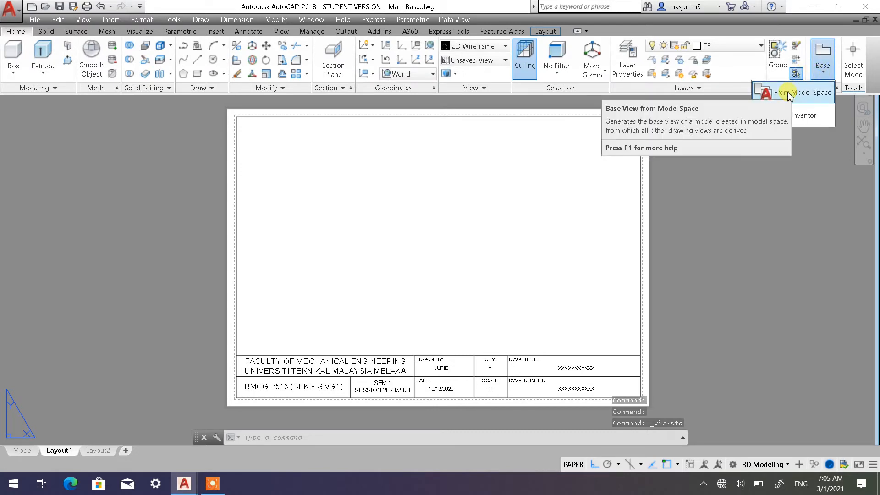
pyautogui.click(790, 94)
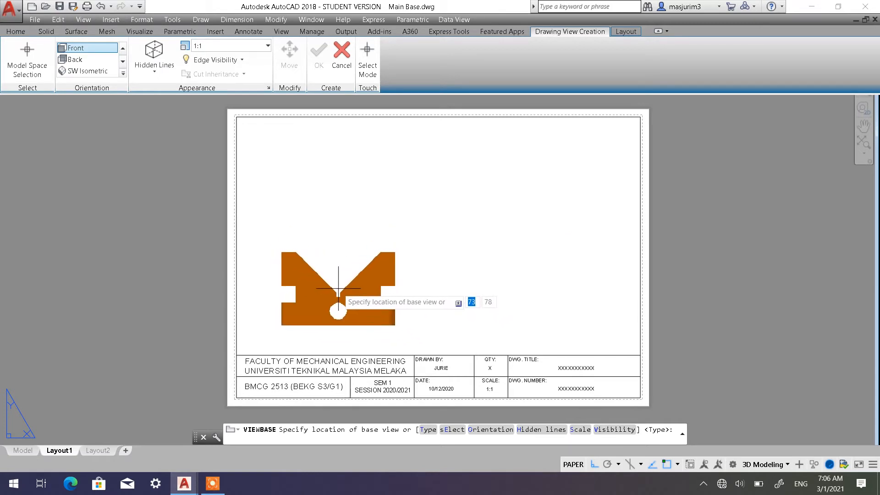
pyautogui.click(338, 288)
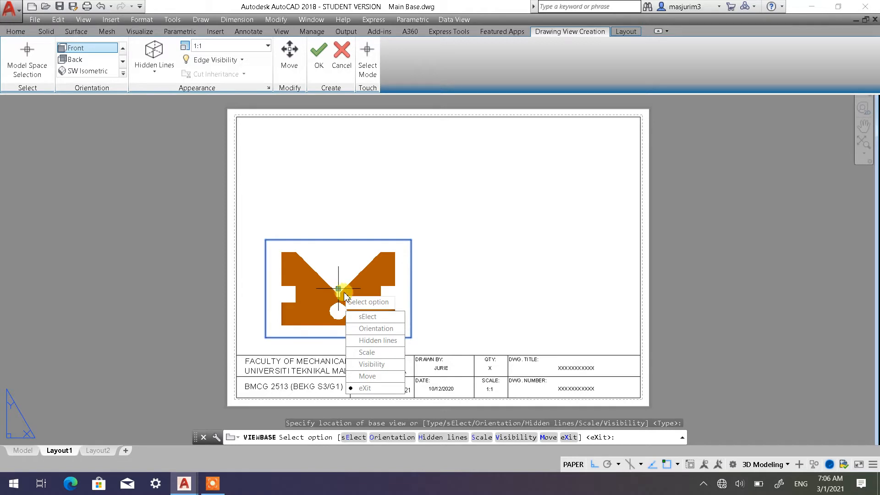
pyautogui.click(374, 317)
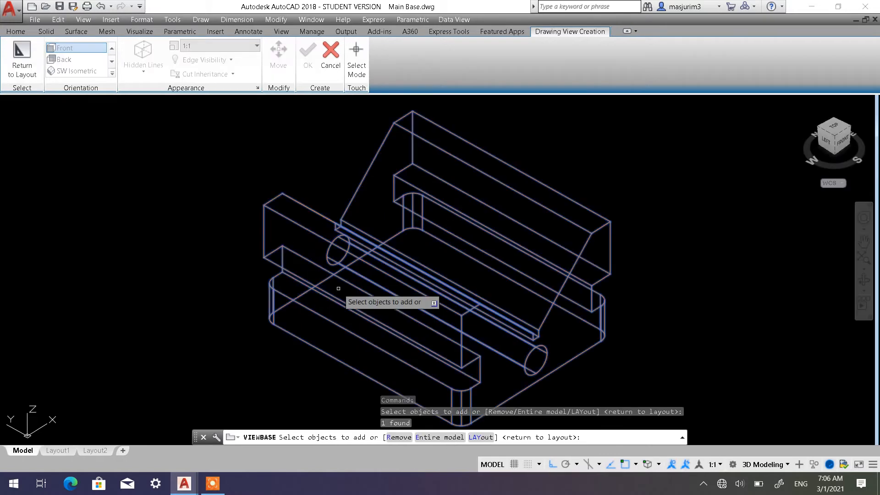
pyautogui.press('Escape')
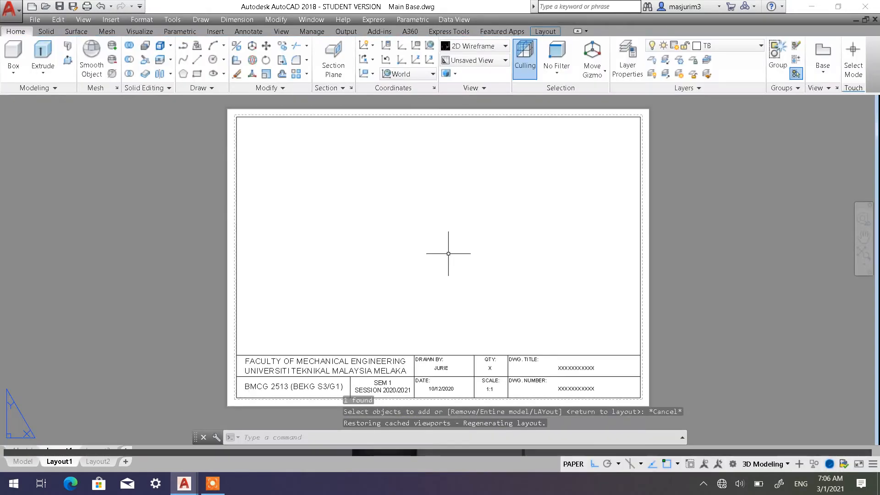
# Place a 1:1 front base view from model space in the sheet's lower-left area and finish its options
pyautogui.click(823, 72)
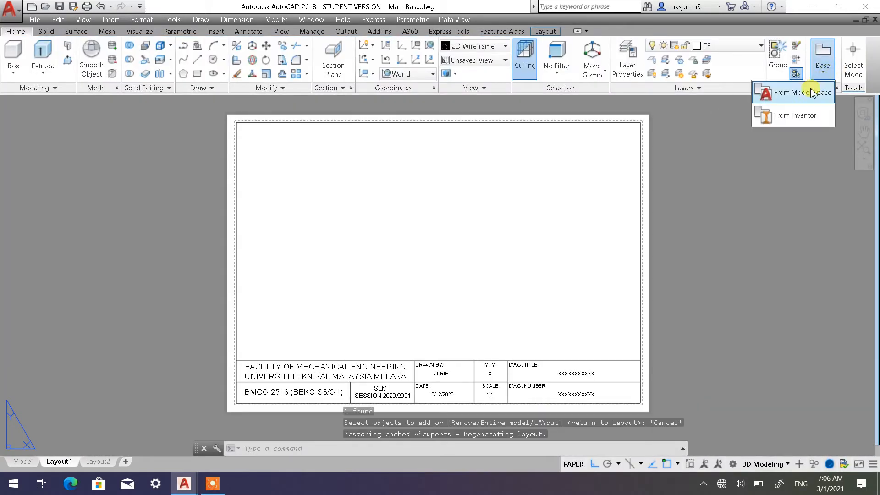
pyautogui.click(804, 93)
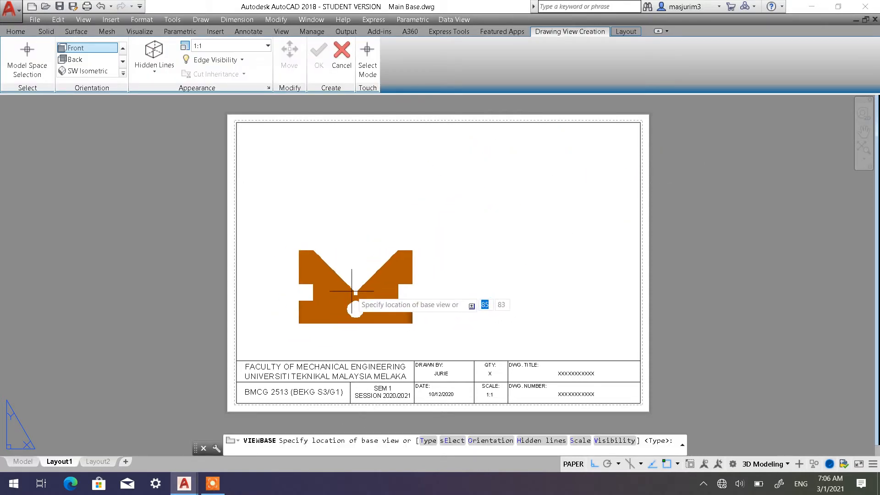
pyautogui.click(333, 291)
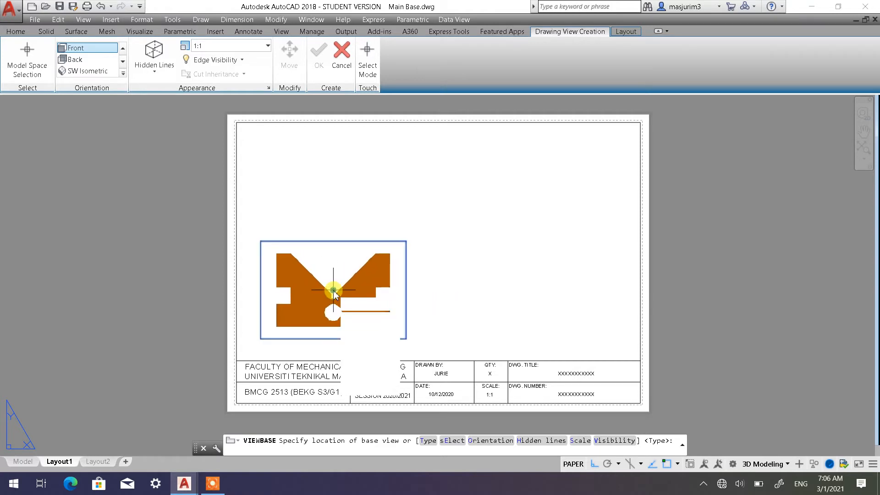
pyautogui.click(360, 390)
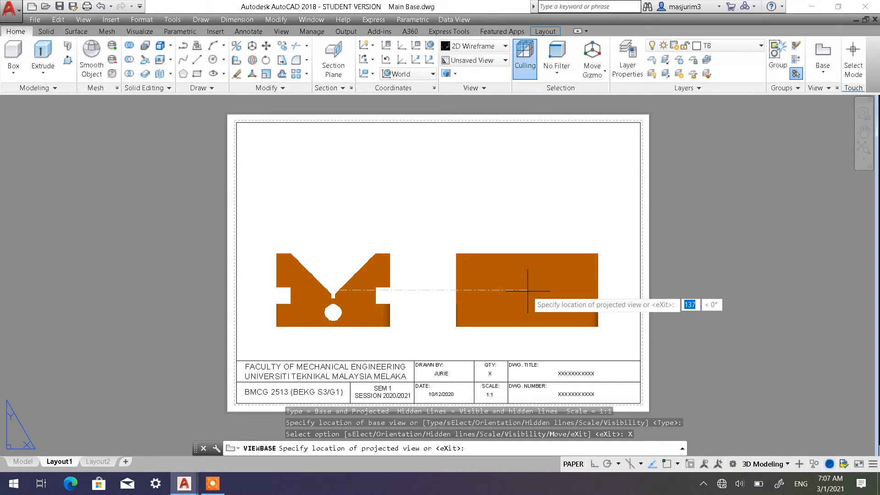
# Place projected side, top and isometric views from the front base view and finish creating the views
pyautogui.click(527, 291)
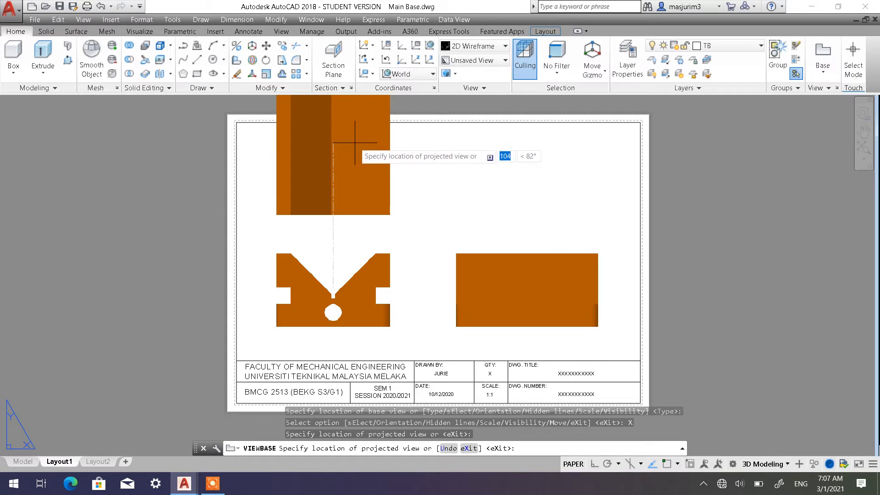
pyautogui.click(355, 143)
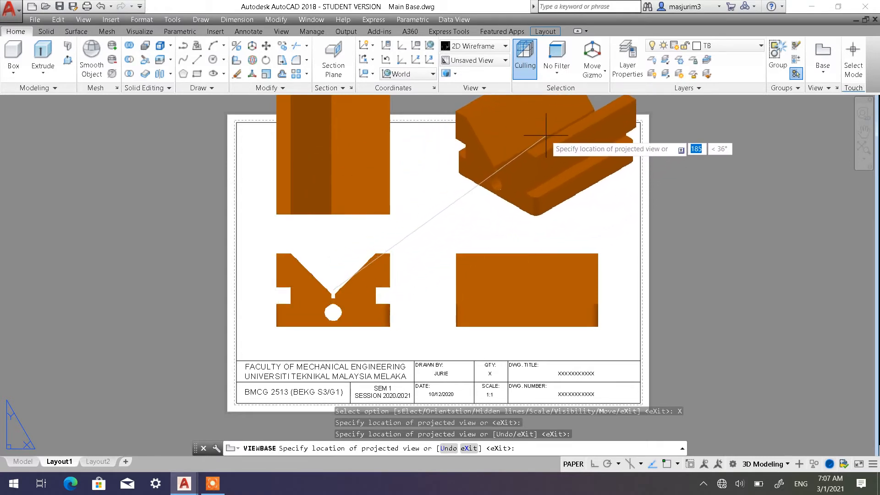
pyautogui.click(546, 135)
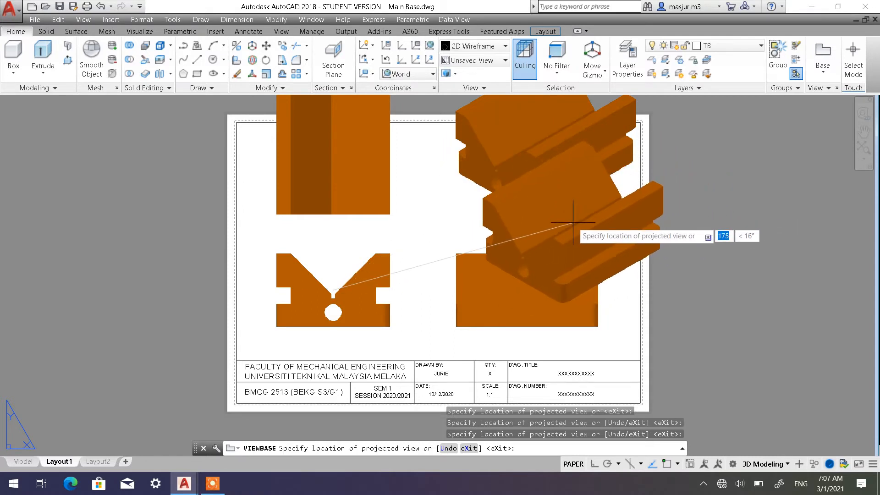
pyautogui.click(468, 448)
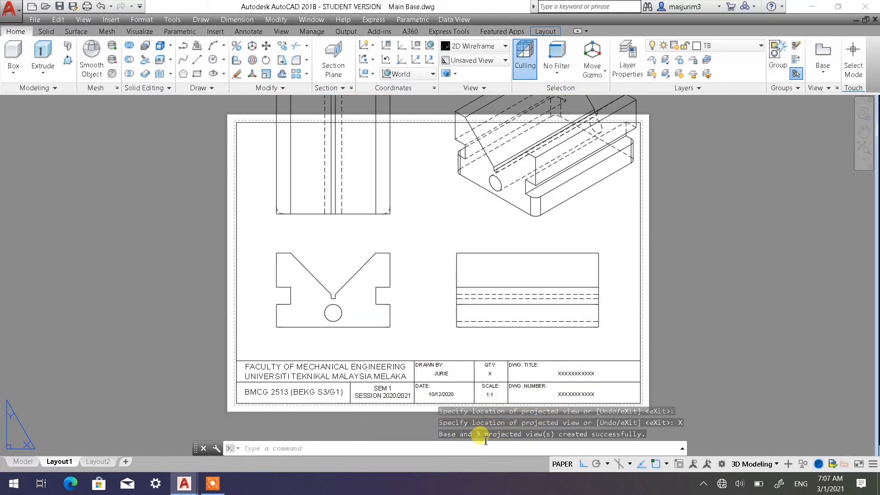
pyautogui.scroll(-2, 666, 252)
pyautogui.moveTo(665, 252); pyautogui.dragTo(590, 255, button='middle')
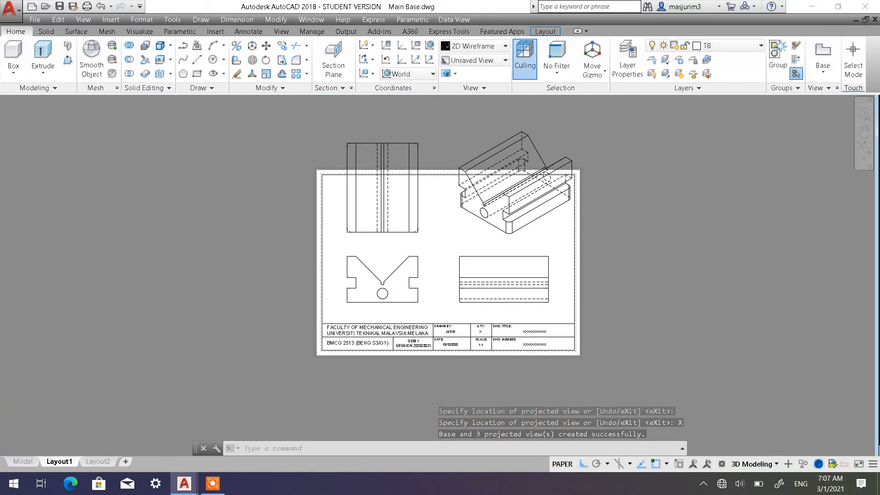
pyautogui.scroll(2, 501, 221)
pyautogui.scroll(-2, 501, 221)
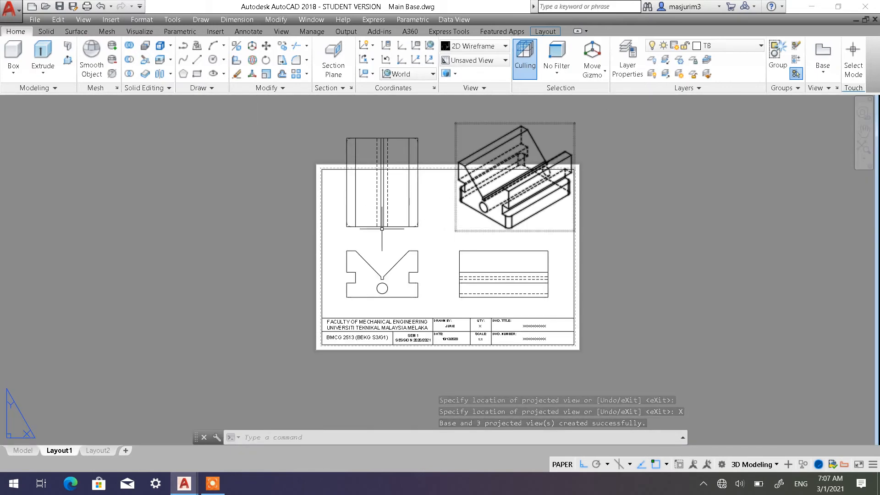
pyautogui.moveTo(436, 241); pyautogui.dragTo(419, 272, button='middle')
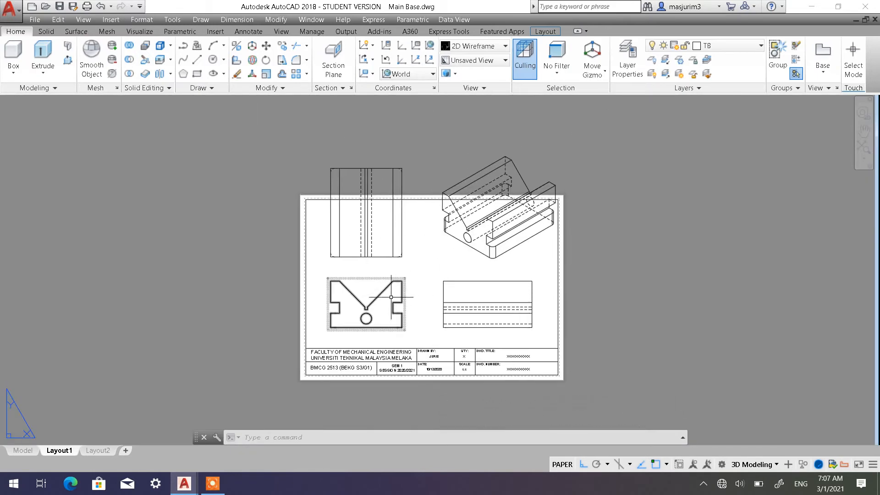
pyautogui.scroll(2, 421, 287)
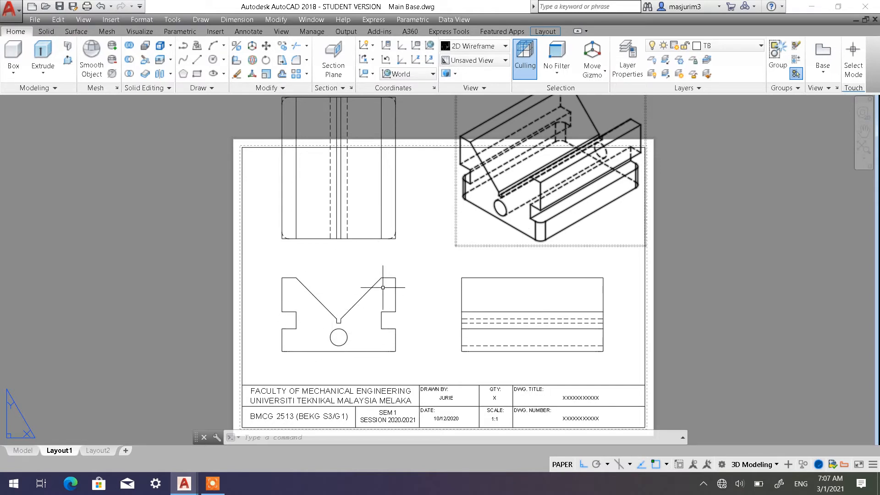
pyautogui.press('Escape')
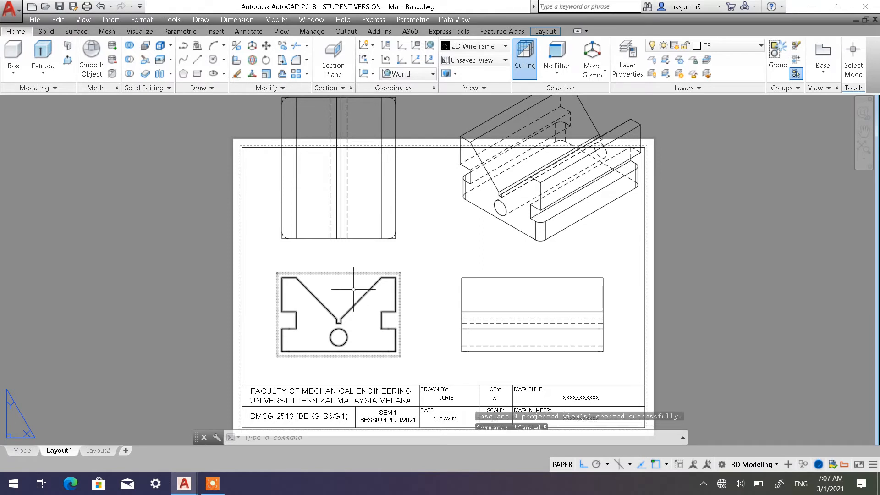
# Edit the front base view and set its scale to 1:2, accepting the change
pyautogui.click(348, 273)
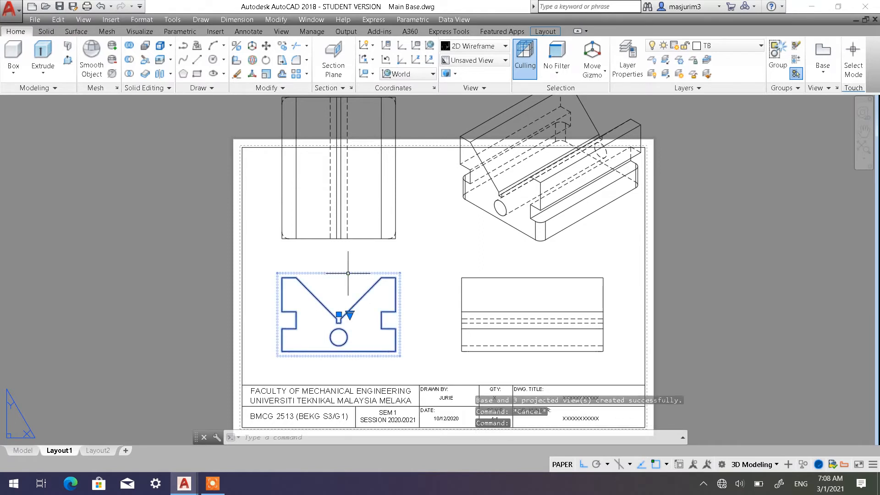
pyautogui.press('Escape')
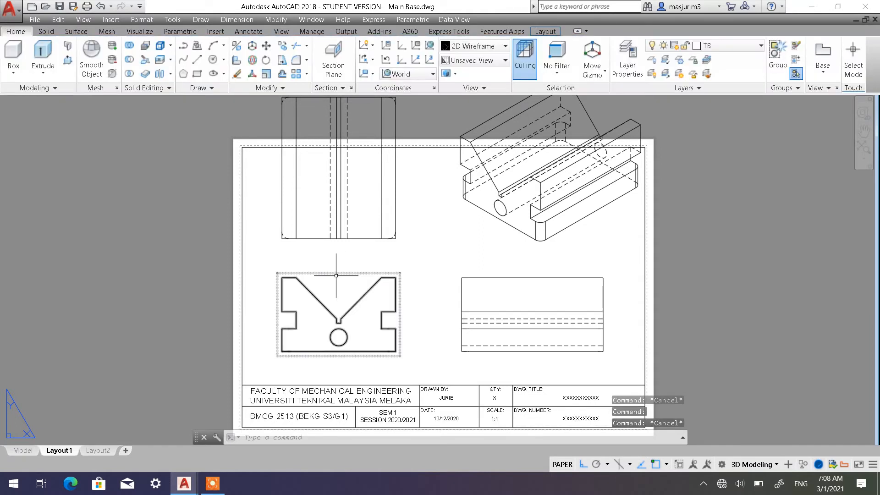
pyautogui.doubleClick(338, 275)
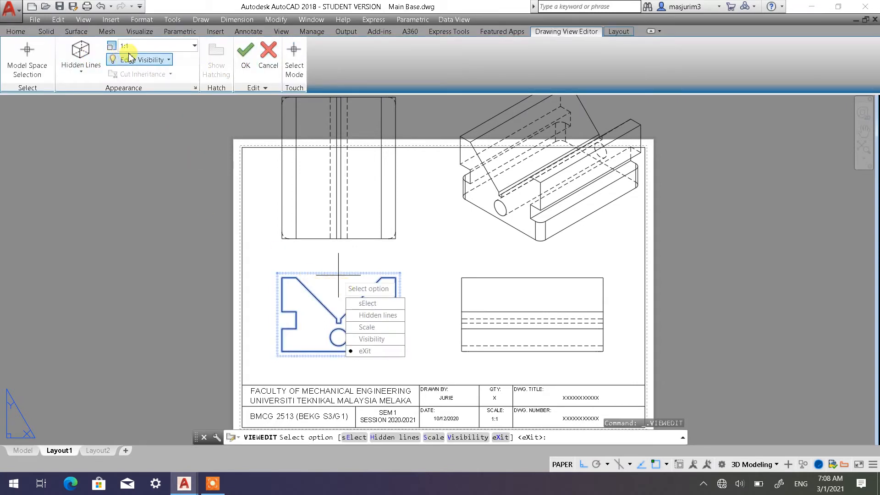
pyautogui.click(195, 46)
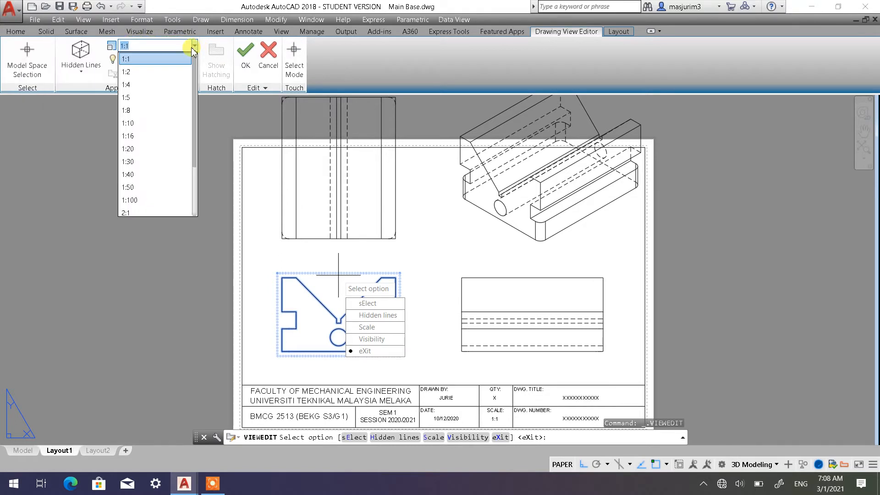
pyautogui.click(138, 72)
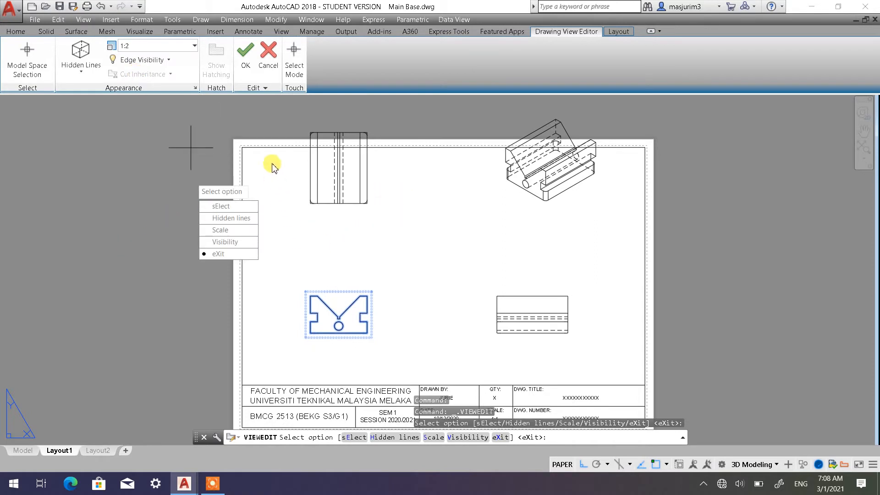
pyautogui.click(194, 46)
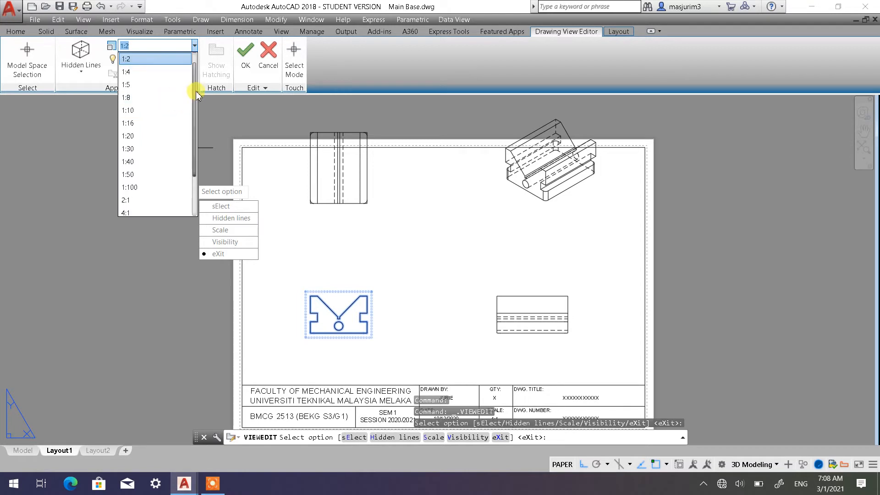
pyautogui.moveTo(196, 92); pyautogui.dragTo(196, 58)
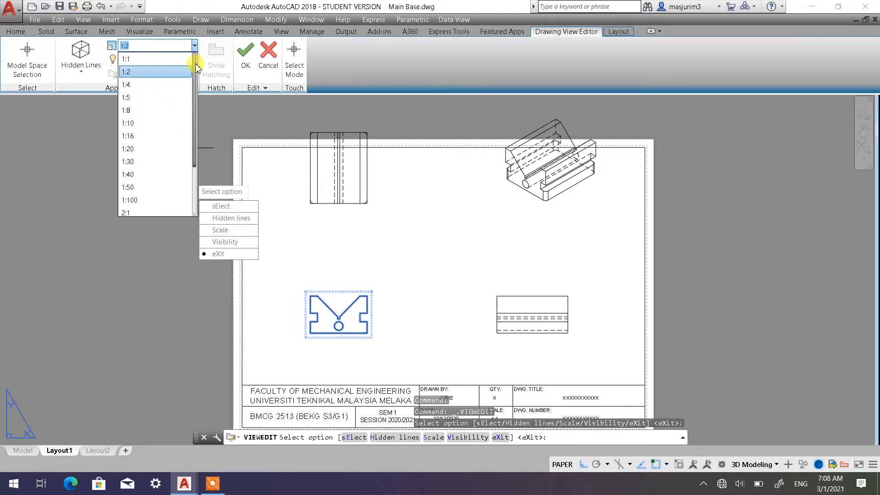
pyautogui.click(144, 73)
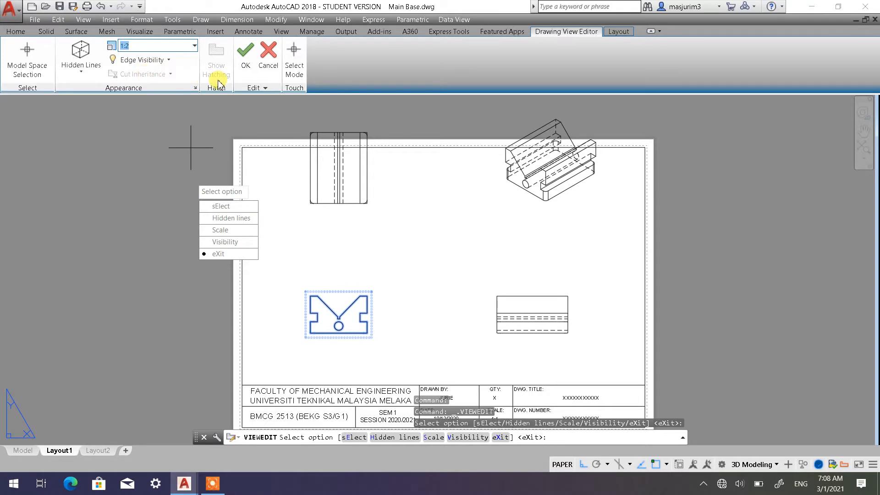
pyautogui.click(245, 57)
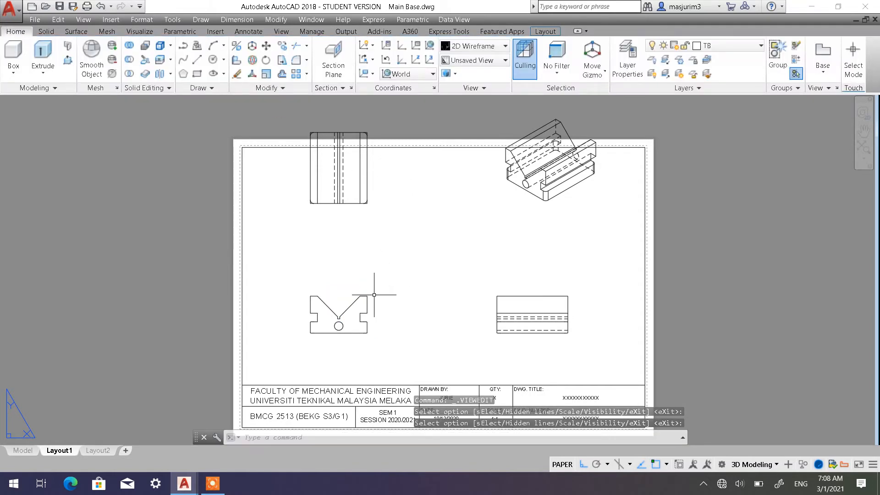
# Try the shaded and visible-lines-only styles on the front base view and return it to Visible and hidden lines
pyautogui.click(373, 293)
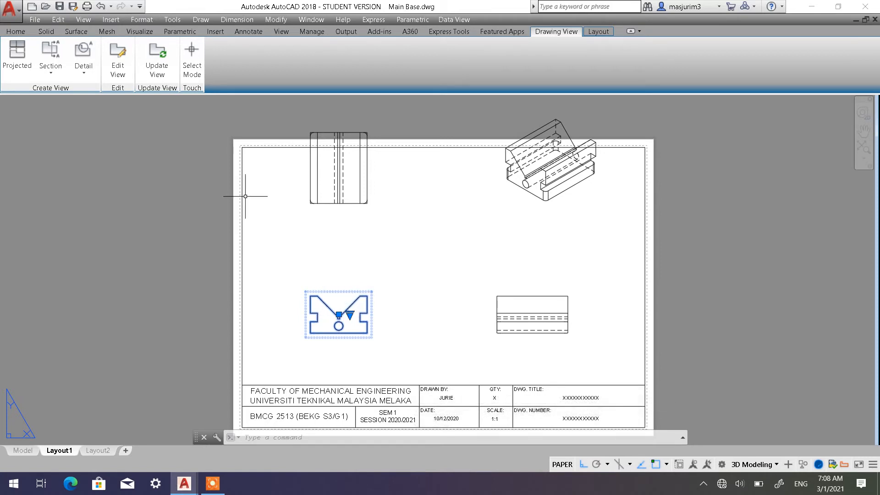
pyautogui.doubleClick(339, 293)
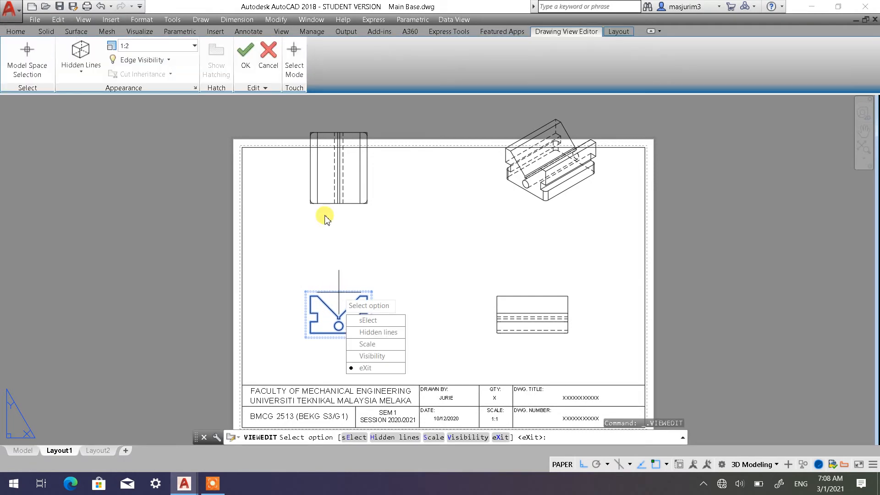
pyautogui.click(87, 73)
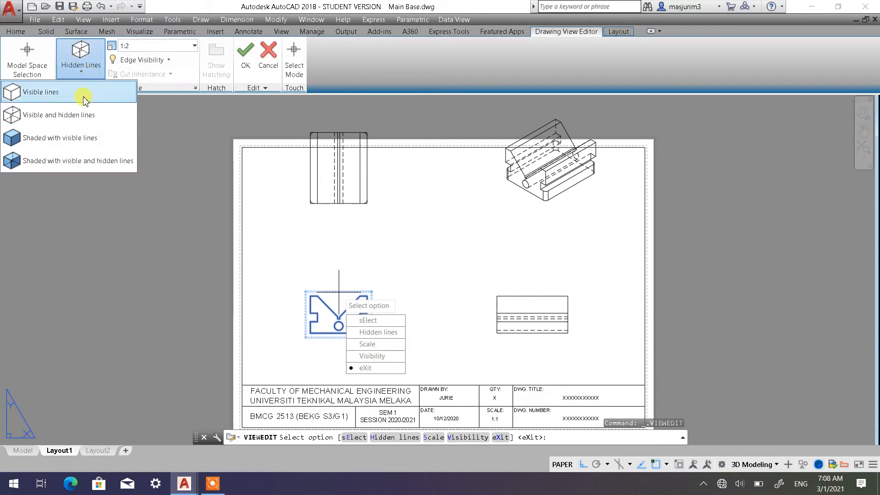
pyautogui.click(80, 163)
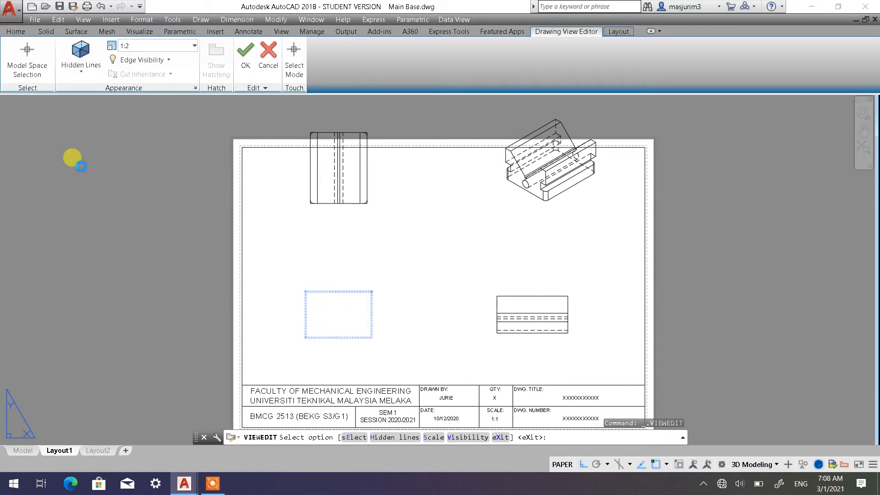
pyautogui.click(81, 72)
pyautogui.click(75, 101)
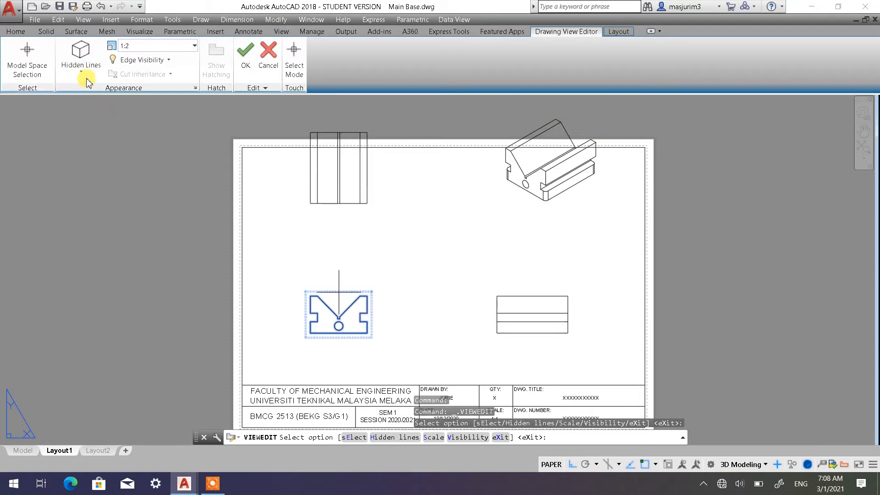
pyautogui.click(73, 71)
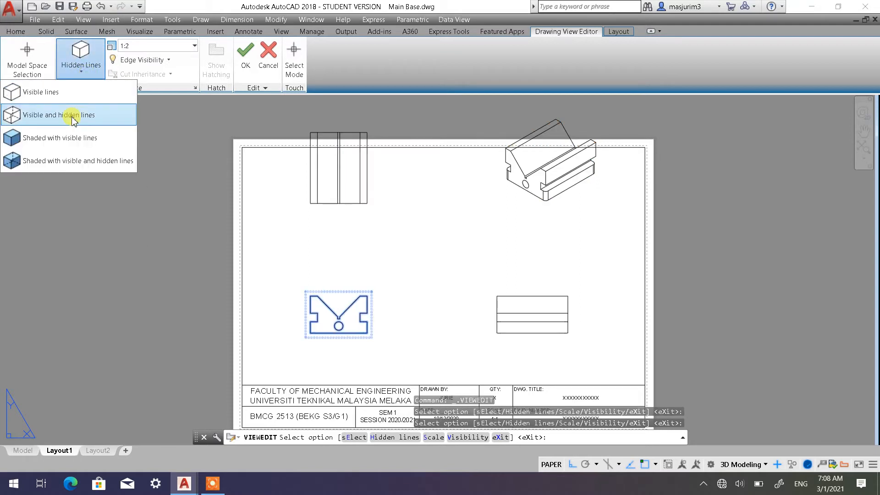
pyautogui.click(73, 117)
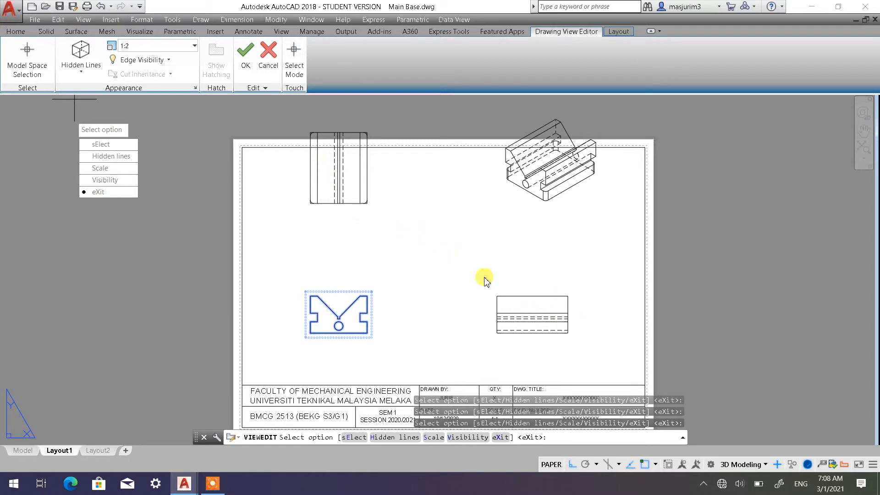
pyautogui.click(246, 64)
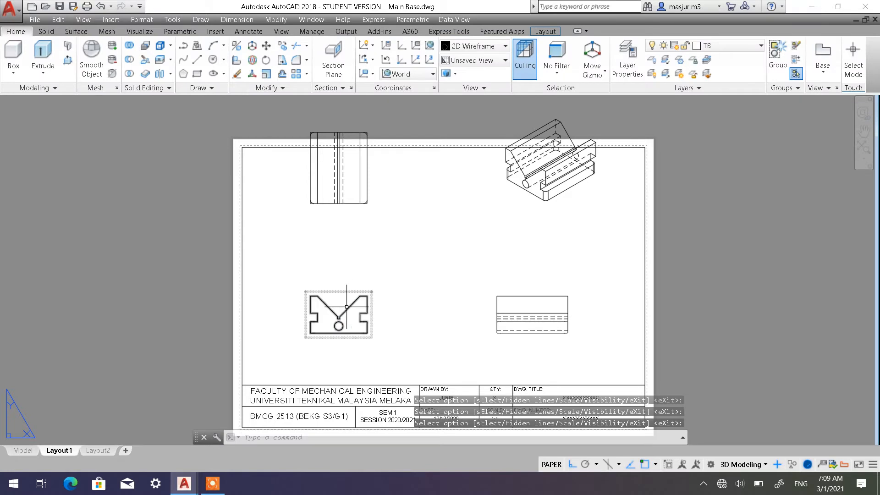
# Move the front base view slightly right and down, to just above the title block
pyautogui.click(342, 293)
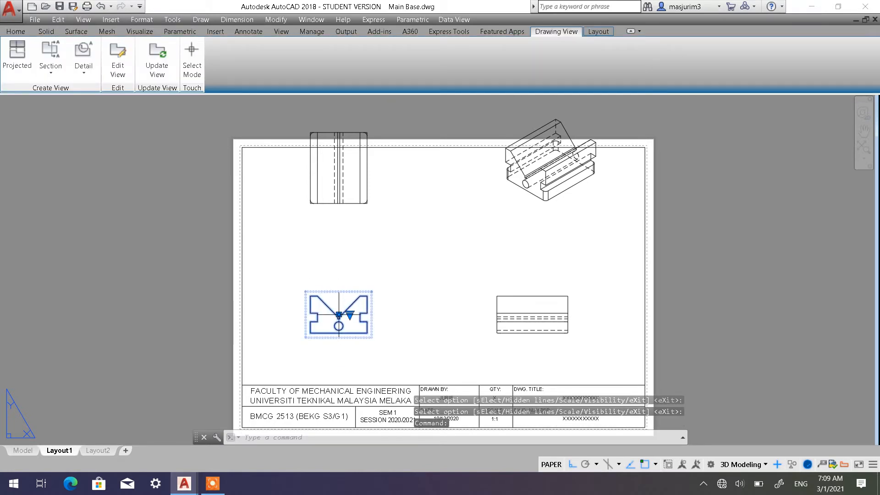
pyautogui.scroll(4, 323, 330)
pyautogui.scroll(-2, 366, 302)
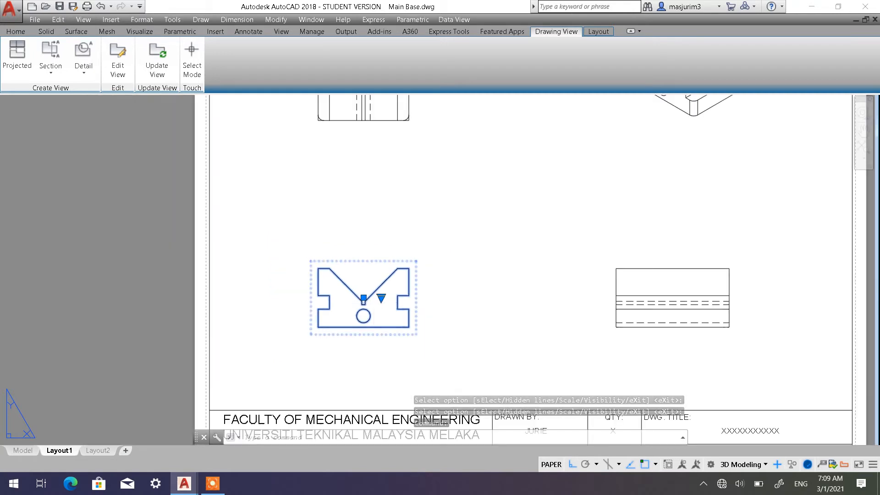
pyautogui.scroll(-2, 375, 303)
pyautogui.click(368, 300)
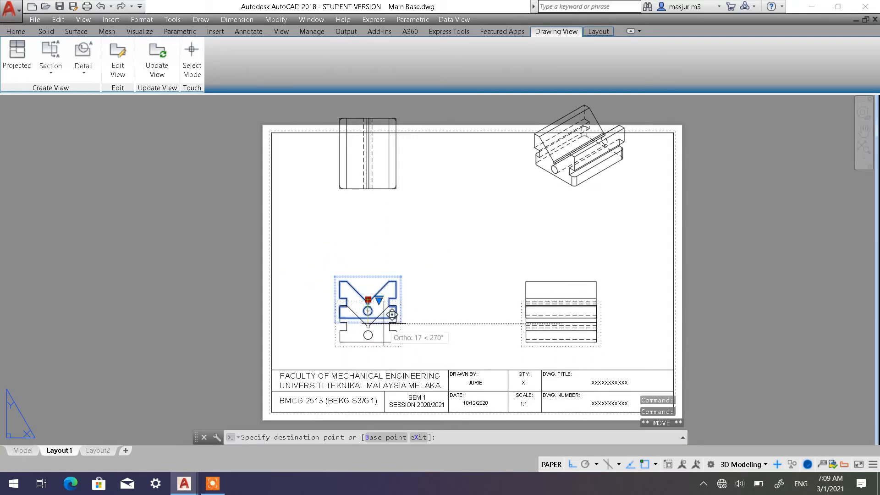
pyautogui.click(384, 321)
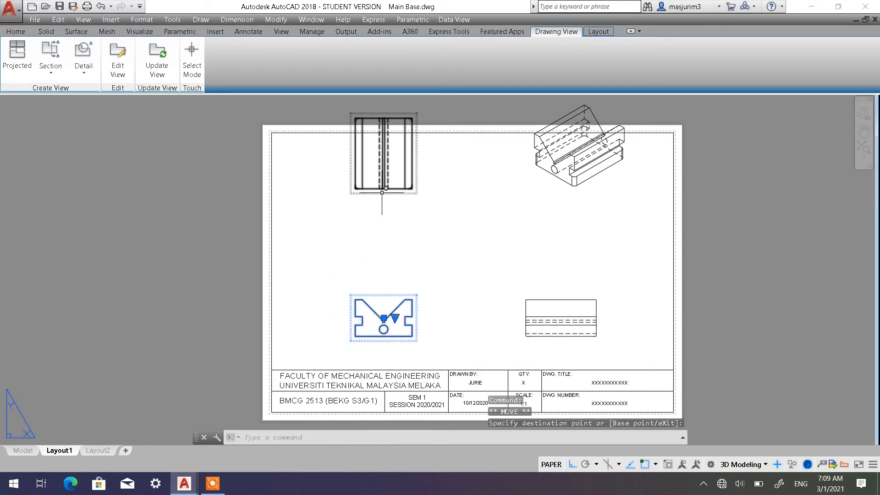
# Move the top view straight down so that it lies inside the sheet border above the front view
pyautogui.click(383, 151)
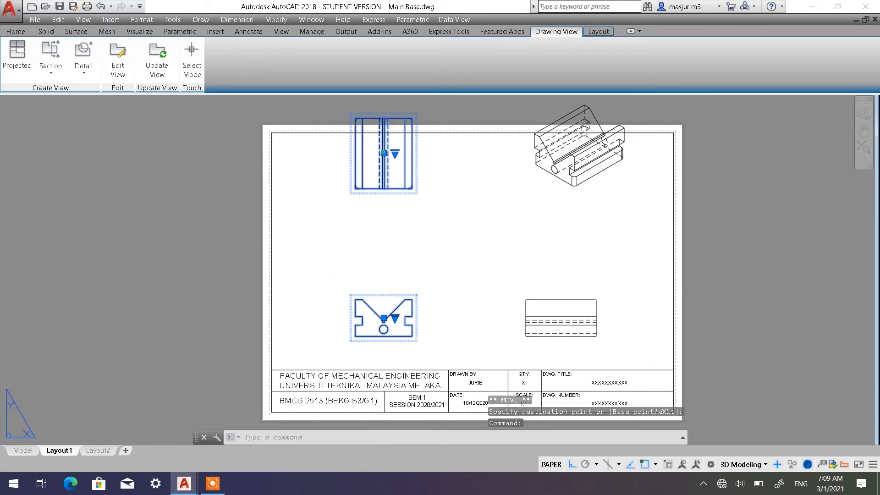
pyautogui.click(383, 153)
pyautogui.click(383, 209)
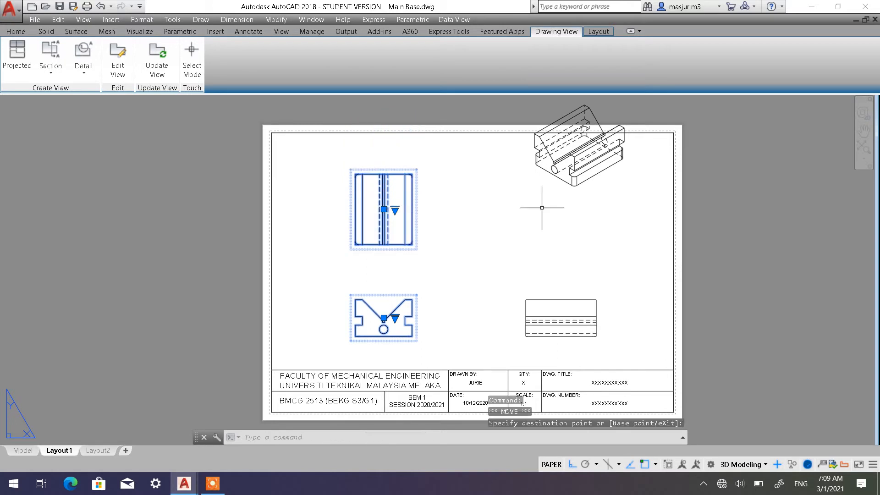
# Move the isometric view freely down and slightly left, with ortho off, so it lies inside the sheet border above the side view
pyautogui.click(582, 188)
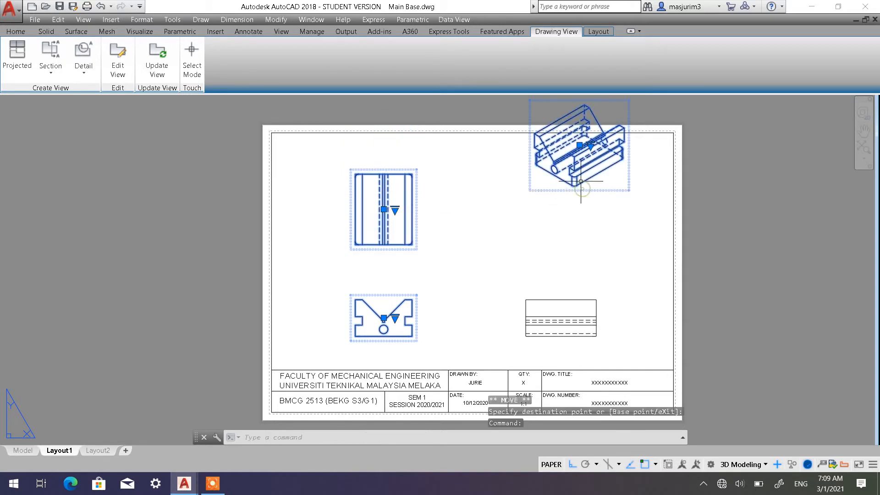
pyautogui.click(580, 145)
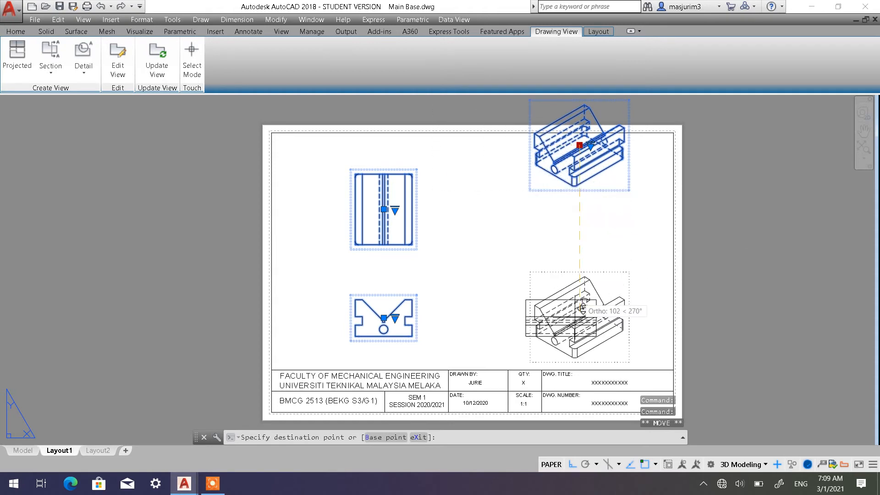
pyautogui.click(572, 464)
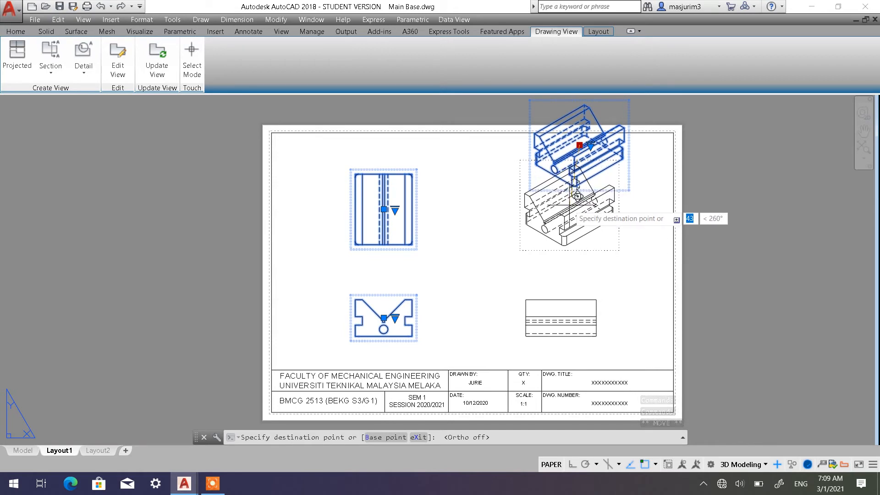
pyautogui.click(562, 205)
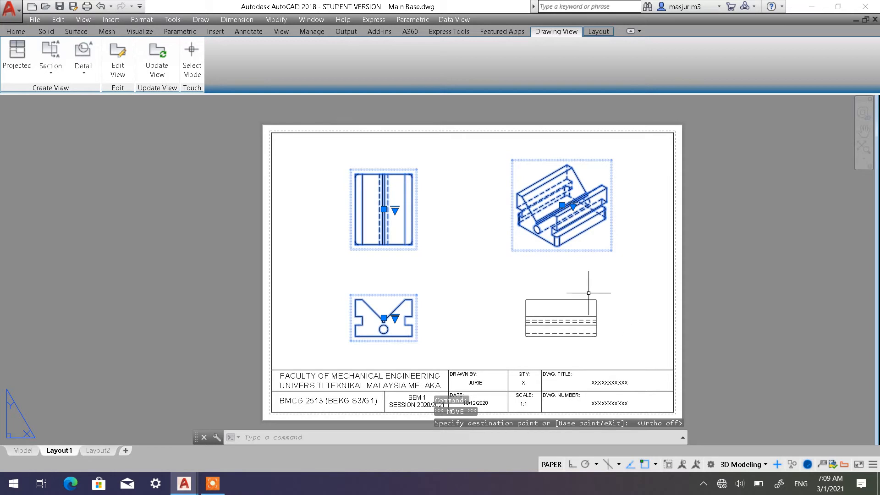
pyautogui.press('Escape')
pyautogui.press('Escape')
pyautogui.press('Escape')
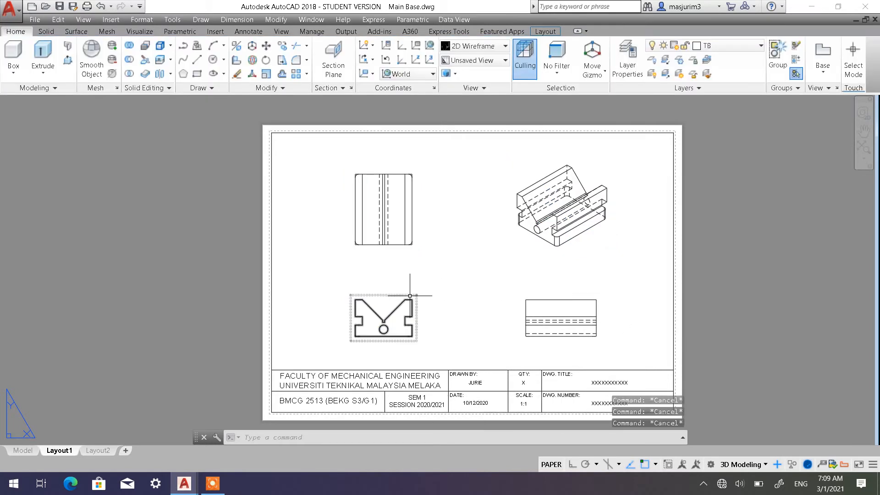
# Move the front base view slightly right with ortho on, carrying the aligned top view along, and clear the selection
pyautogui.click(407, 298)
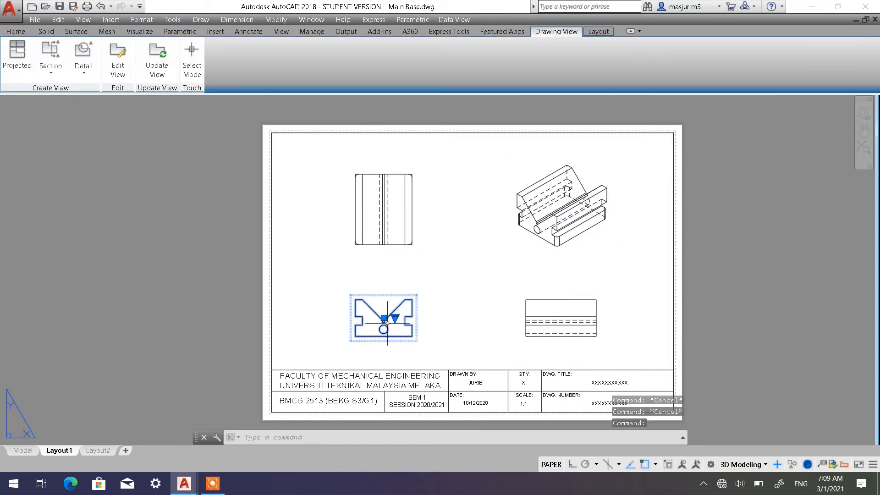
pyautogui.click(384, 318)
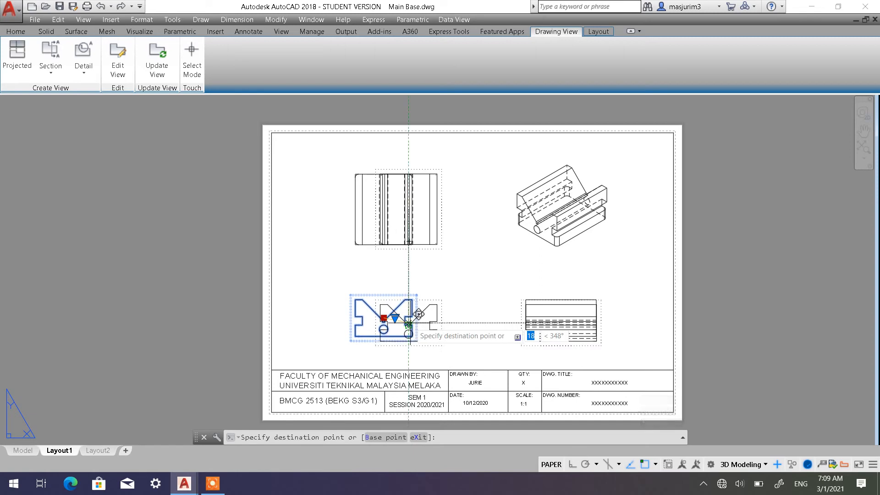
pyautogui.click(573, 464)
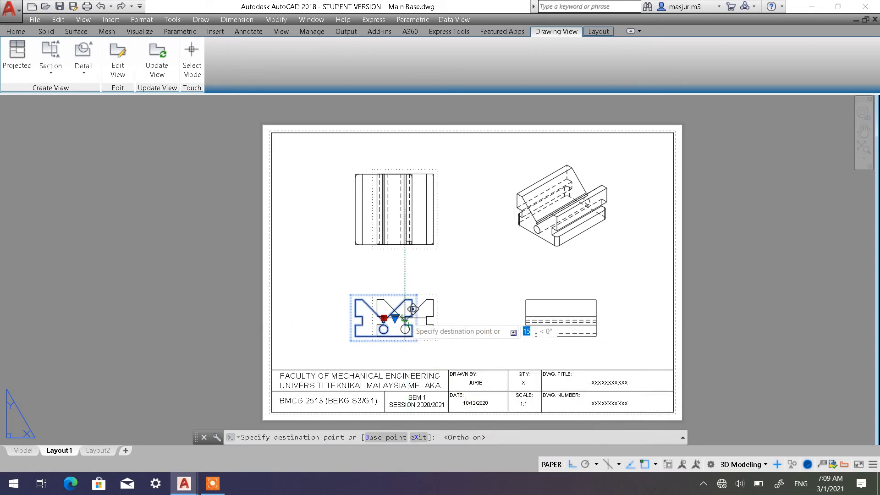
pyautogui.scroll(4, 404, 317)
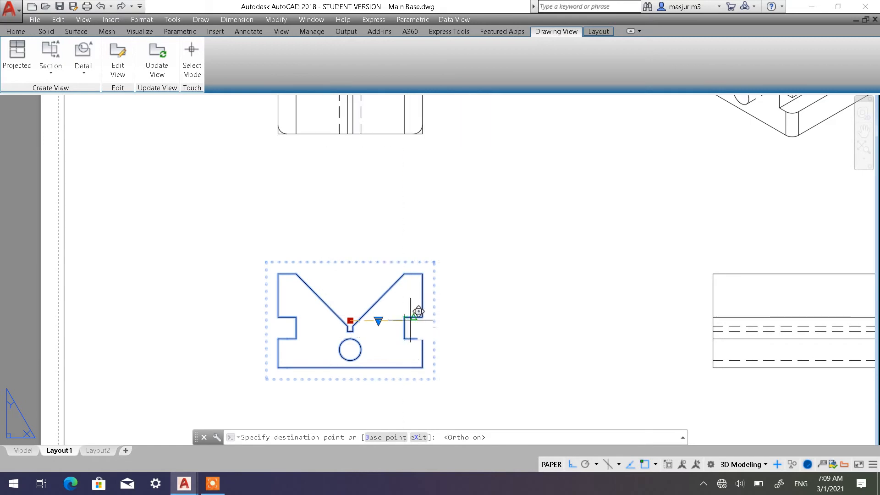
pyautogui.click(413, 318)
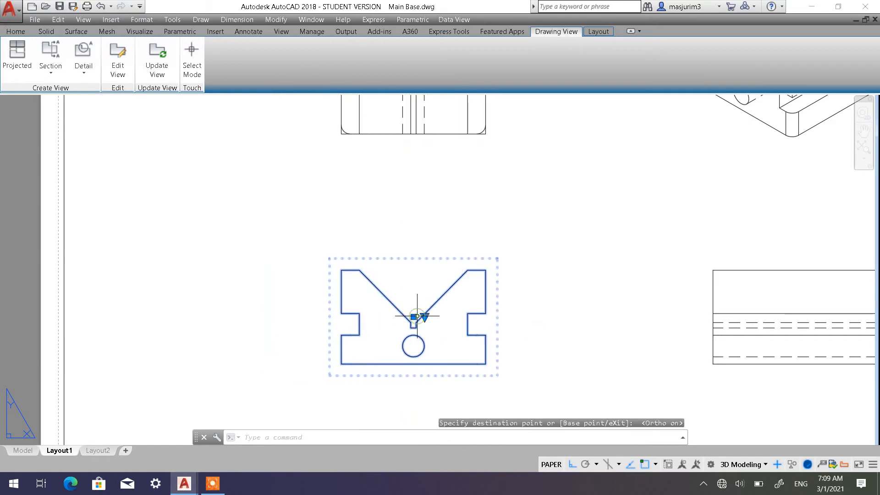
pyautogui.scroll(-2, 474, 296)
pyautogui.scroll(-3, 504, 289)
pyautogui.press('Escape')
pyautogui.press('Escape')
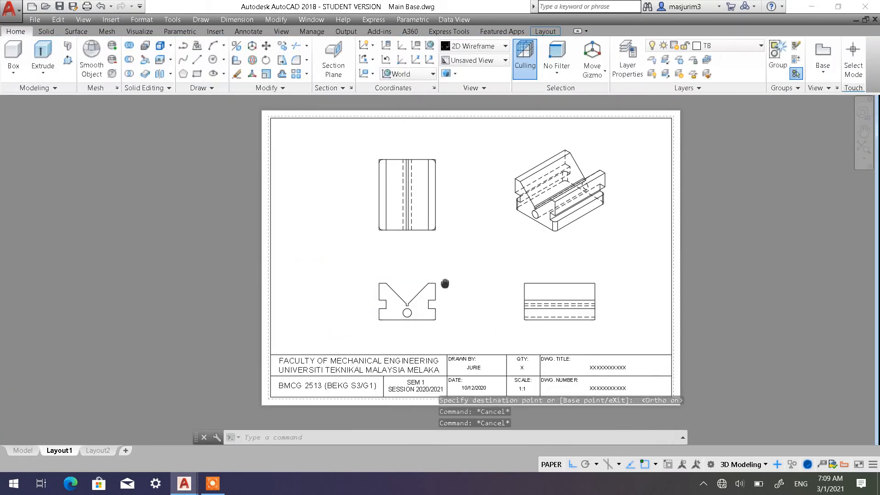
# Open the front base view for editing to check its scale, and close the editor without changing any setting
pyautogui.scroll(-1, 337, 255)
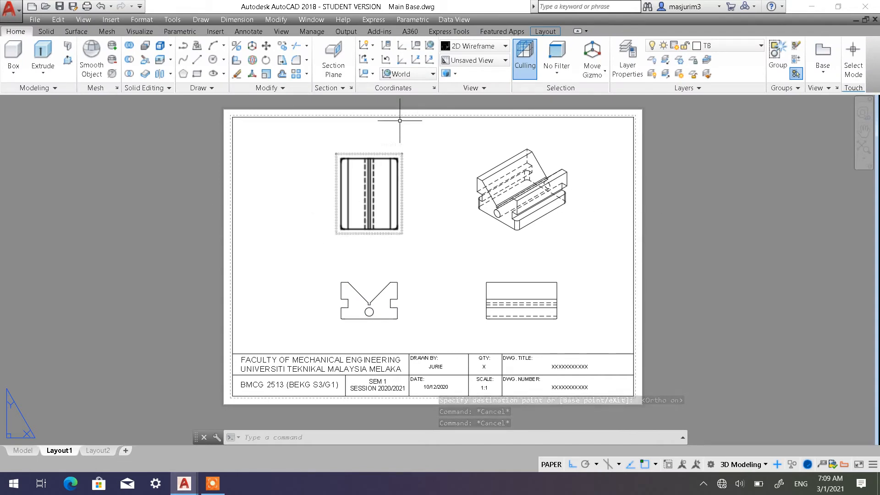
pyautogui.moveTo(366, 319); pyautogui.dragTo(427, 320, button='middle')
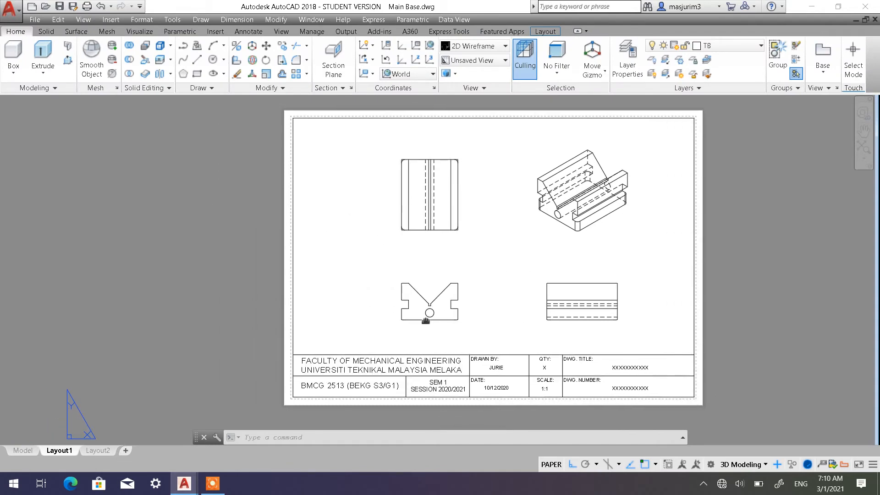
pyautogui.scroll(4, 456, 287)
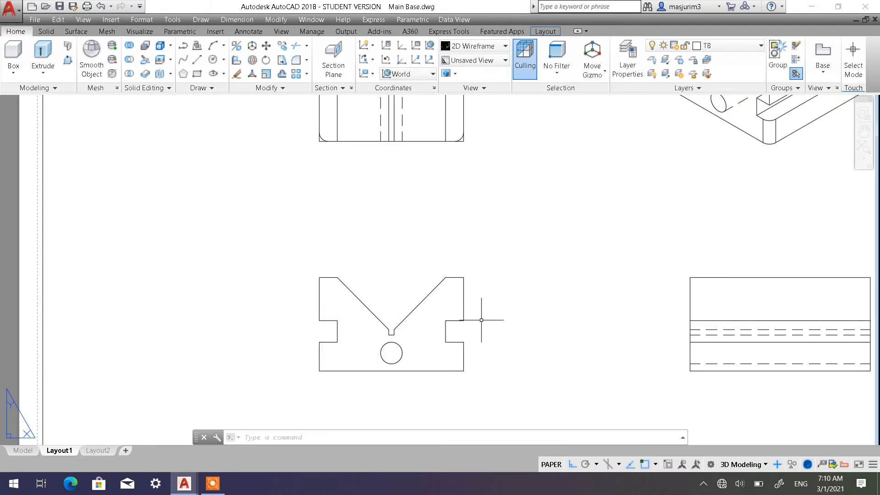
pyautogui.scroll(-2, 481, 304)
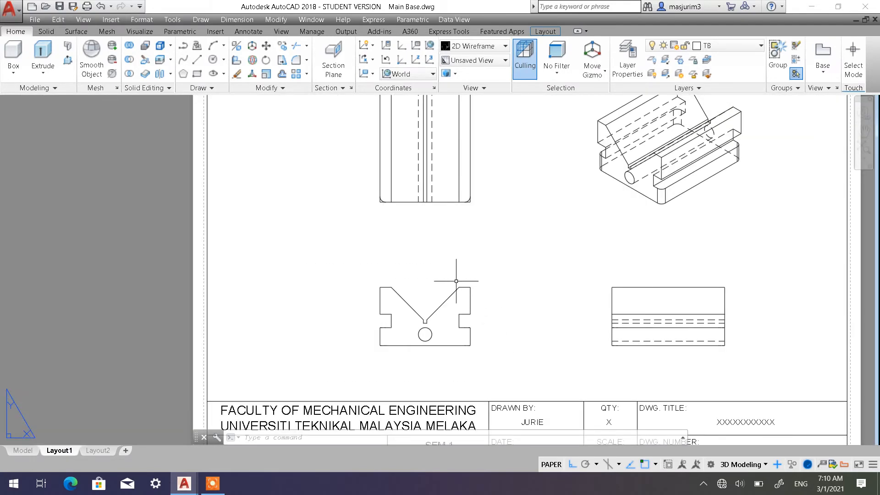
pyautogui.scroll(1, 426, 289)
pyautogui.scroll(1, 413, 294)
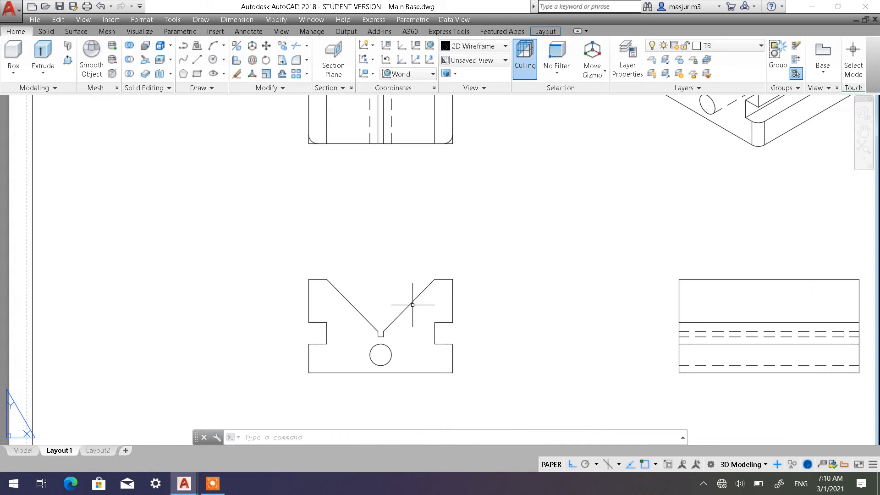
pyautogui.doubleClick(408, 268)
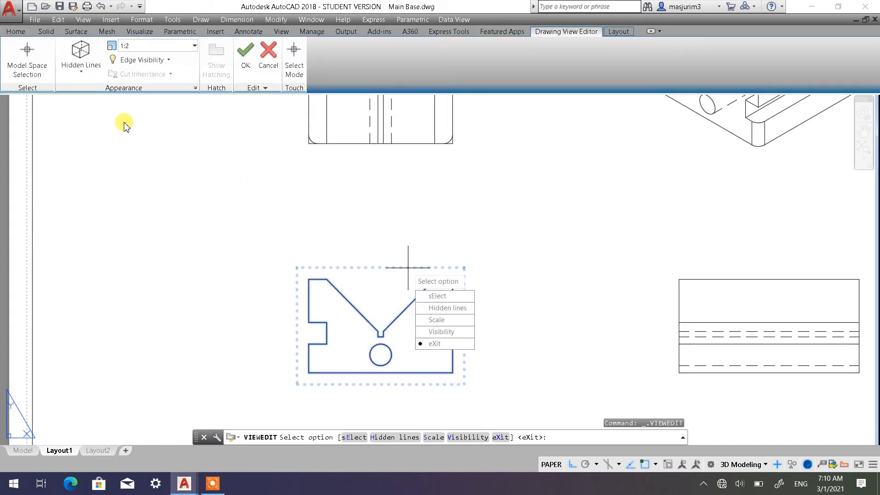
pyautogui.click(246, 59)
pyautogui.scroll(-2, 435, 261)
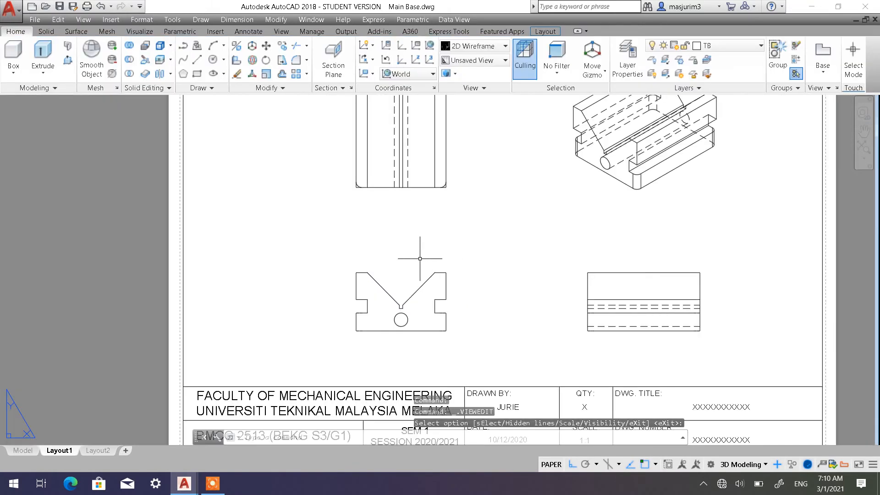
pyautogui.moveTo(419, 260); pyautogui.dragTo(412, 302, button='middle')
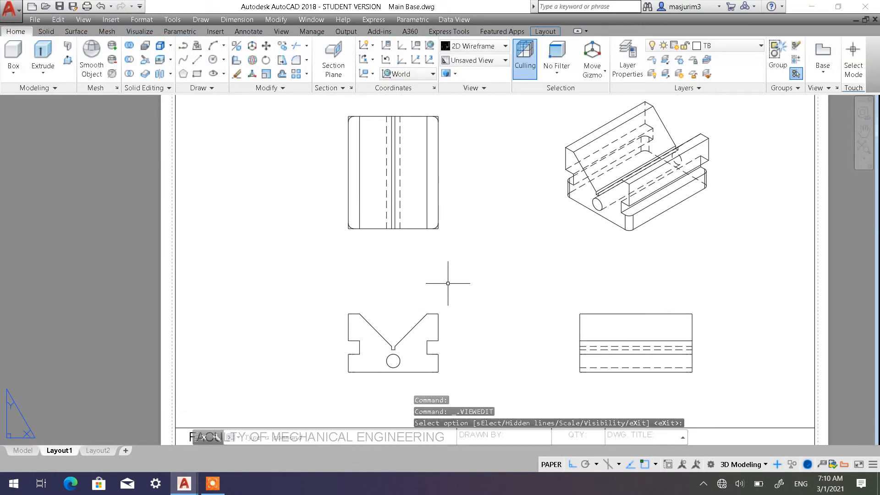
# Add a center mark to the circular hole in the front view and end the command
pyautogui.click(395, 357)
pyautogui.scroll(4, 395, 357)
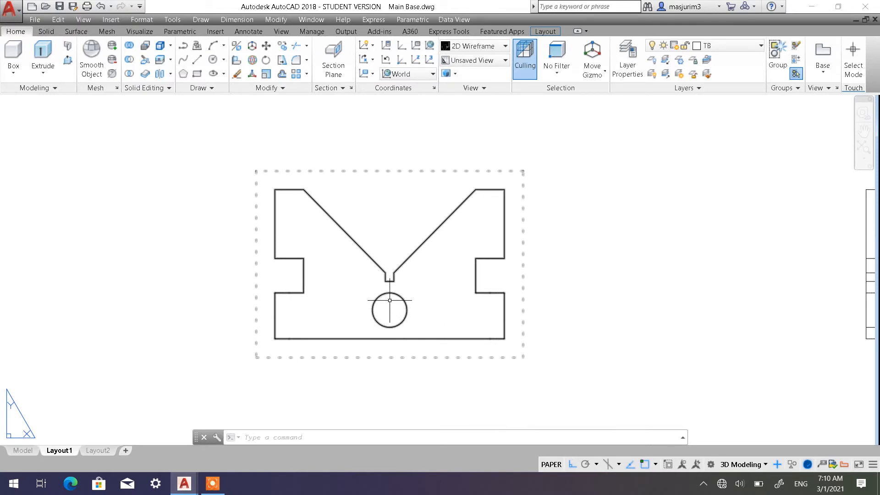
pyautogui.press('Escape')
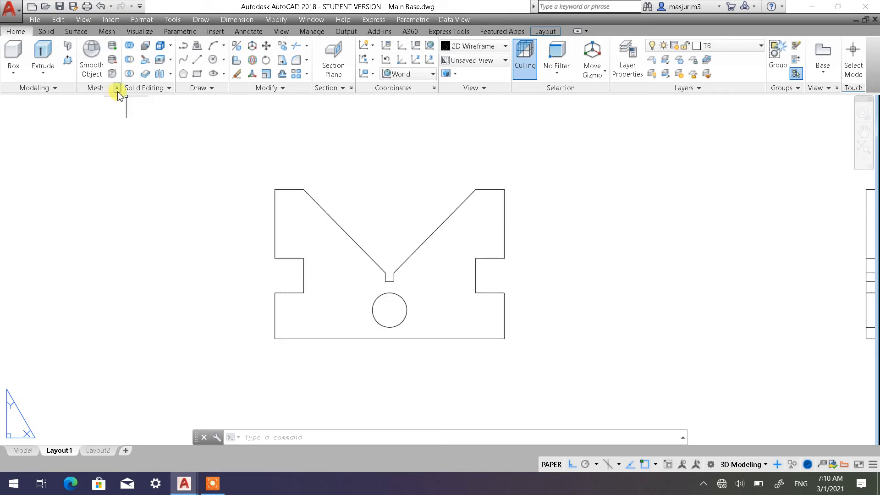
pyautogui.click(248, 31)
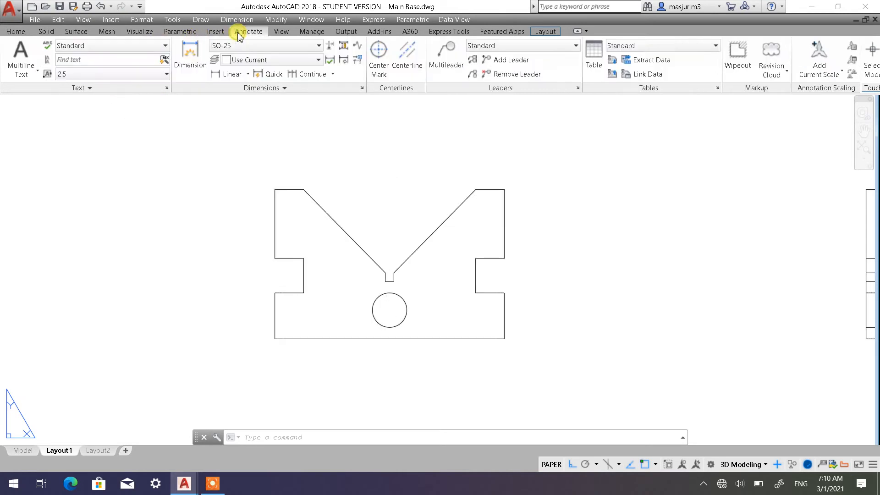
pyautogui.click(380, 54)
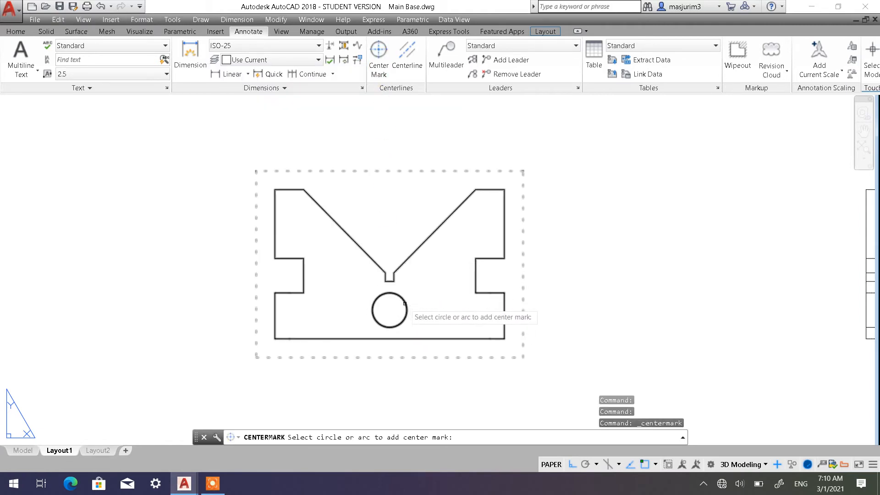
pyautogui.click(405, 303)
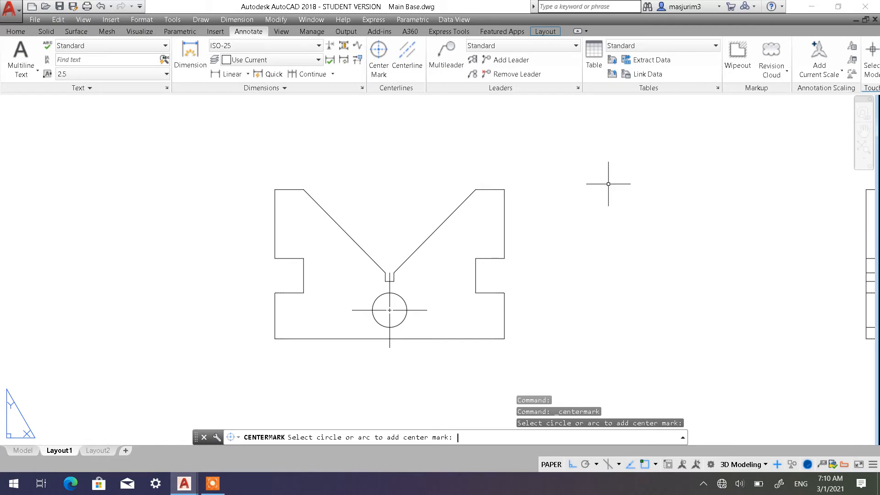
pyautogui.press('Return')
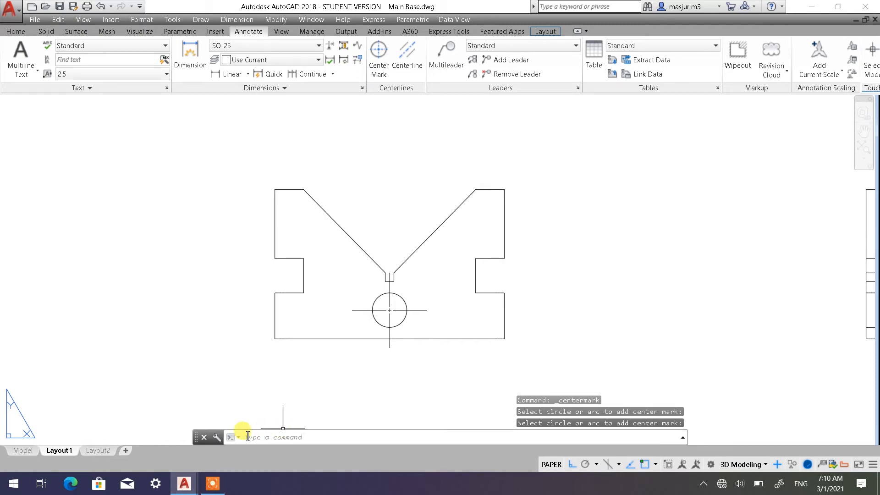
# Add a centerline to the top view between the two dashed hidden lines of the hole, and inspect it
pyautogui.scroll(-3, 390, 310)
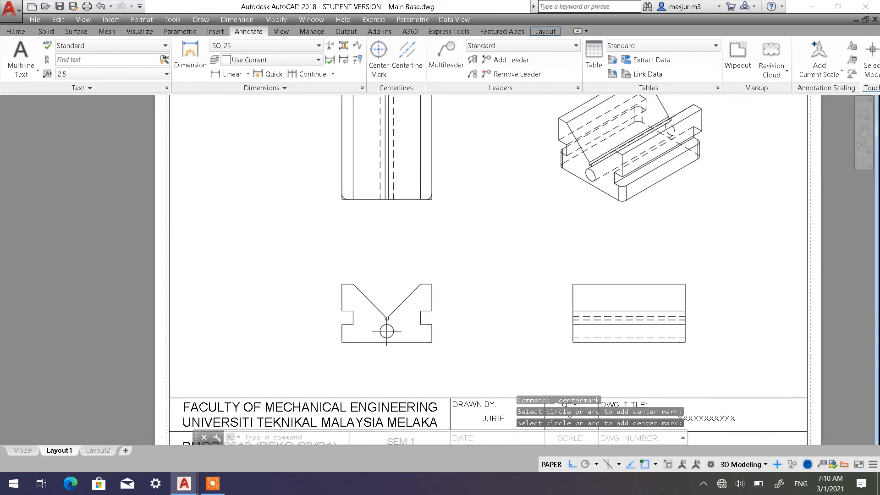
pyautogui.moveTo(324, 231); pyautogui.dragTo(388, 287, button='middle')
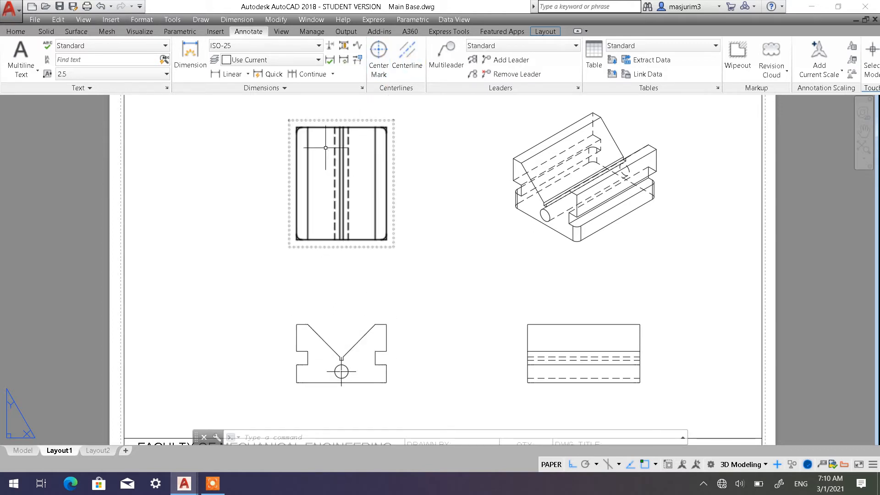
pyautogui.click(408, 61)
pyautogui.click(409, 56)
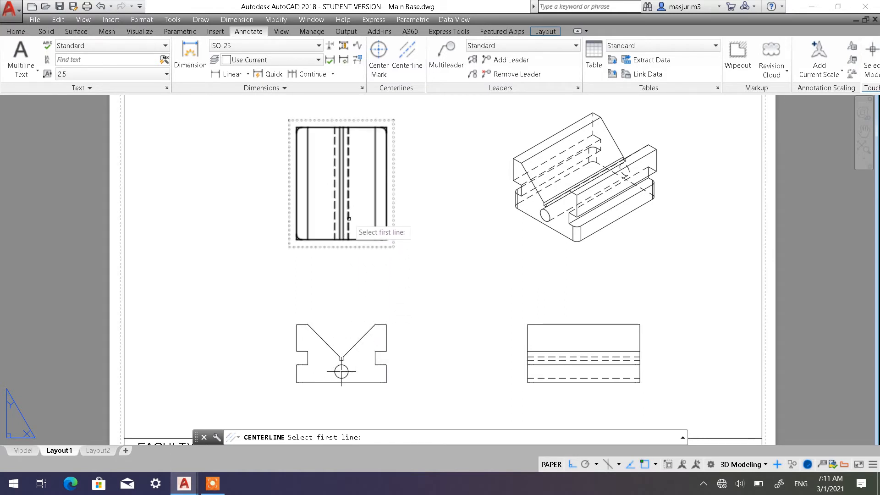
pyautogui.click(349, 204)
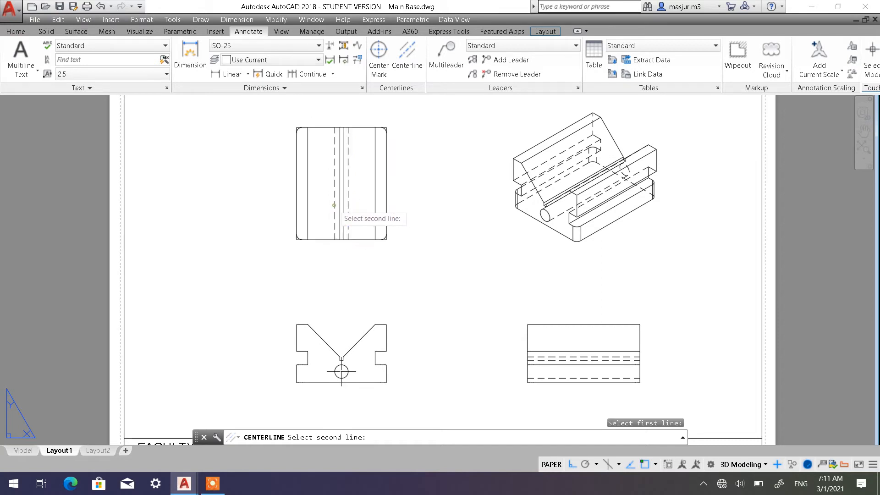
pyautogui.click(335, 205)
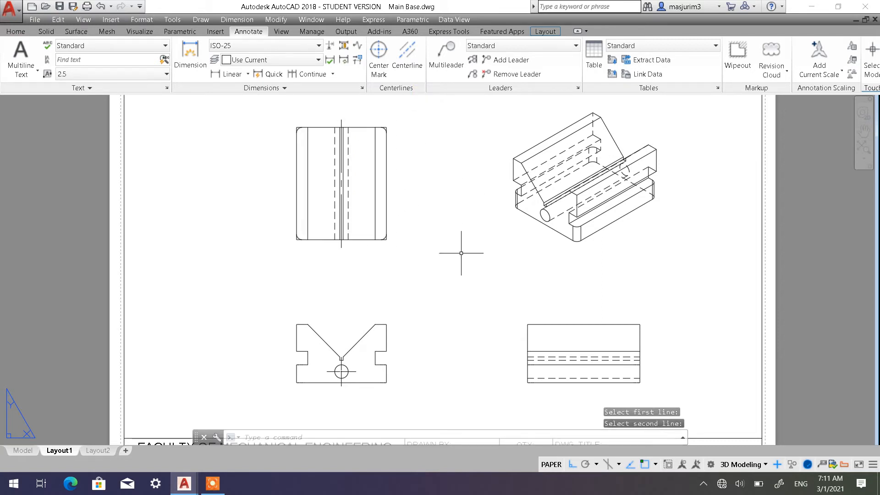
pyautogui.click(341, 120)
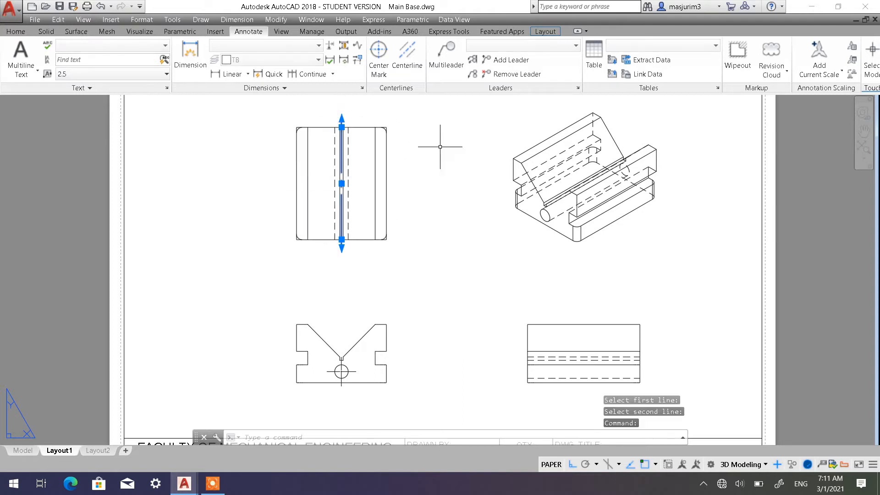
pyautogui.press('Escape')
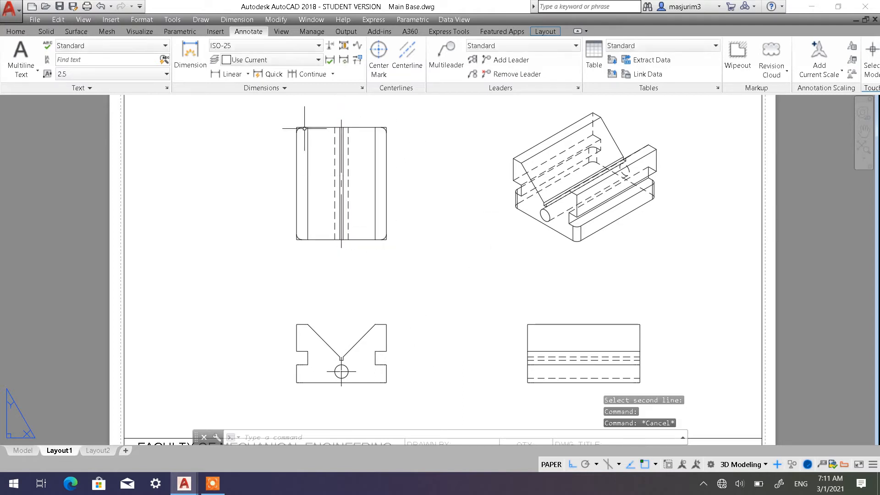
pyautogui.scroll(4, 307, 123)
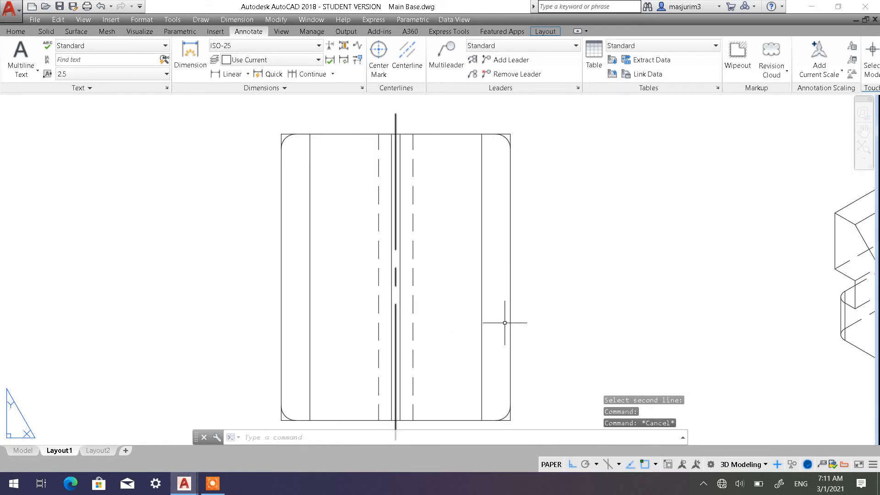
pyautogui.scroll(-5, 505, 323)
pyautogui.scroll(3, 472, 275)
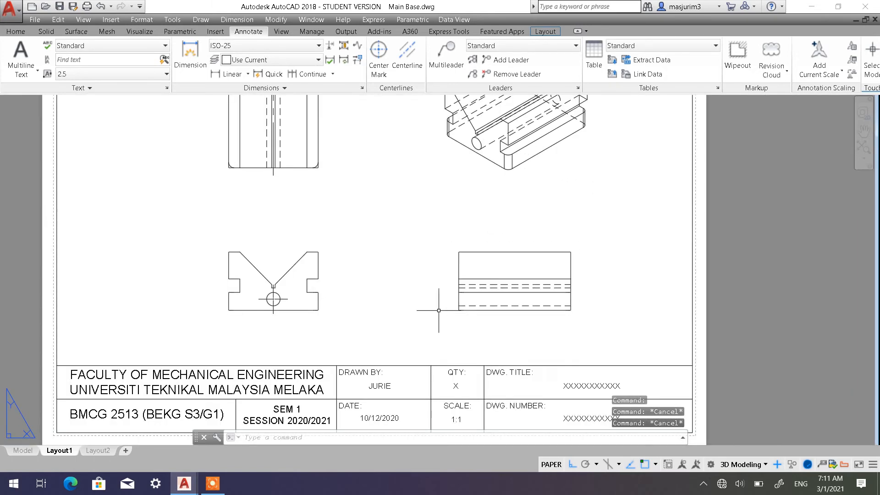
# Add a centerline to the side view between the lower groove hidden line and the hidden line near the base
pyautogui.scroll(2, 431, 309)
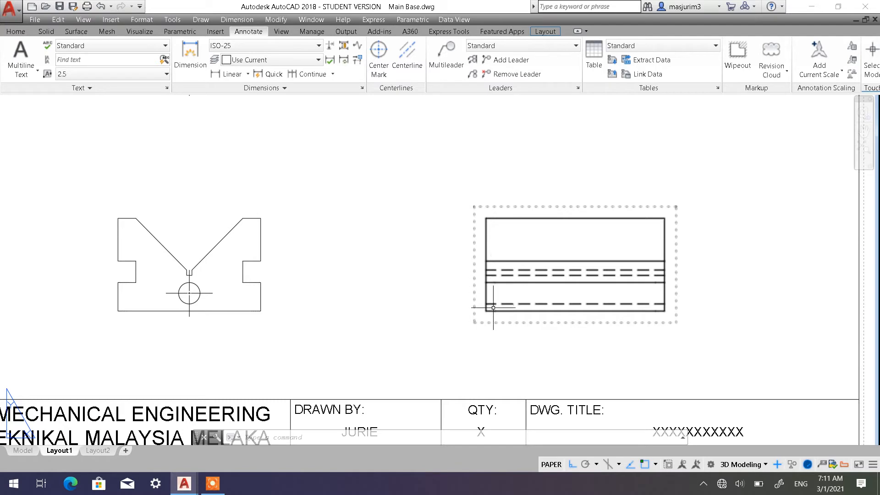
pyautogui.click(412, 60)
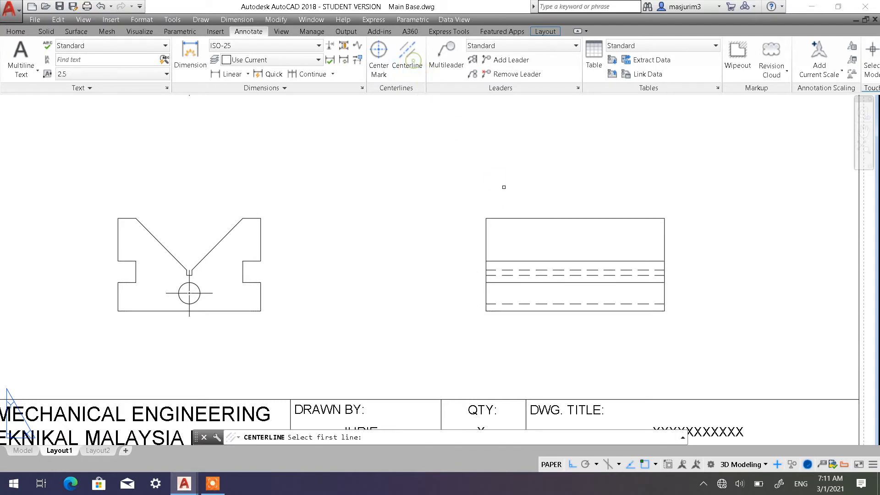
pyautogui.click(504, 275)
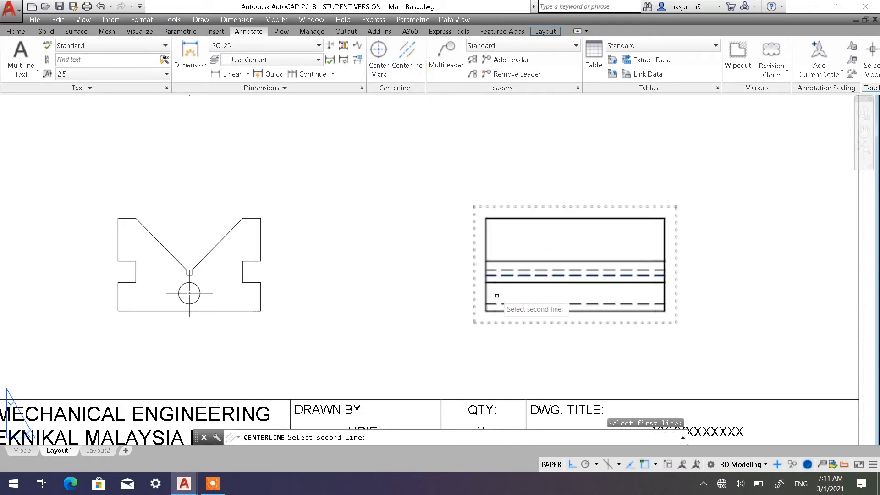
pyautogui.click(498, 303)
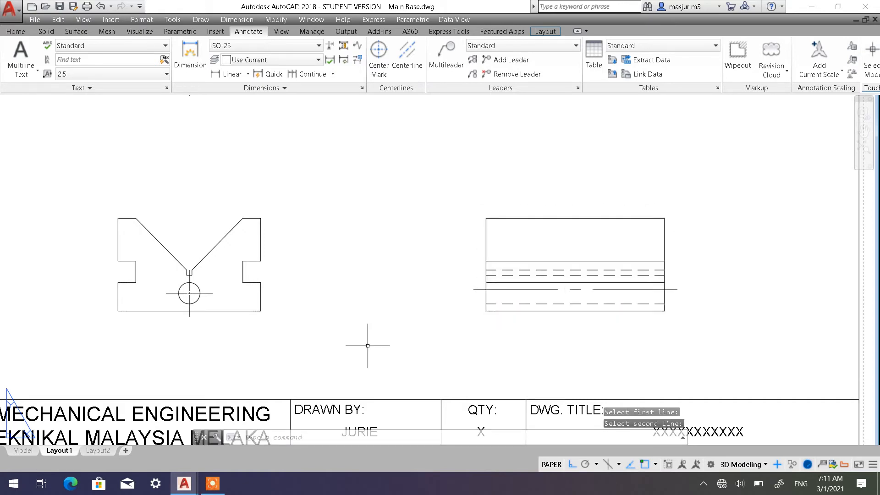
pyautogui.scroll(-5, 368, 346)
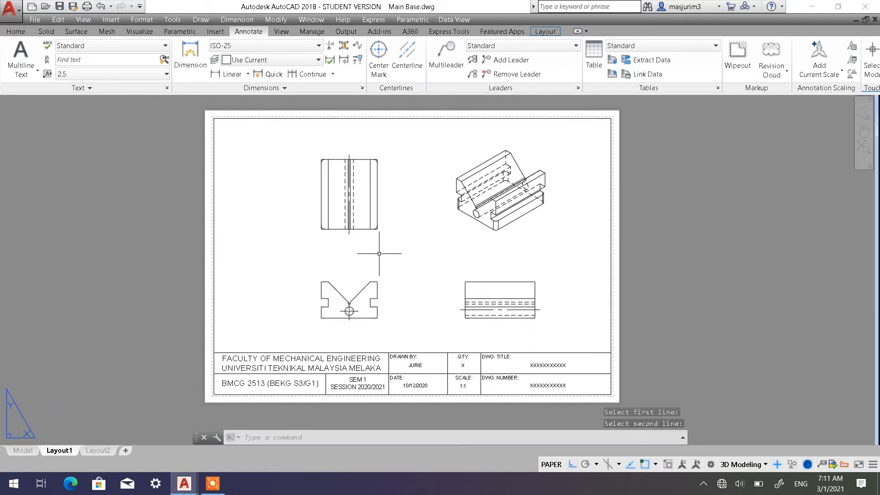
# Add a linear dimension for the overall width of the V-block front view, placed above it
pyautogui.scroll(2, 379, 254)
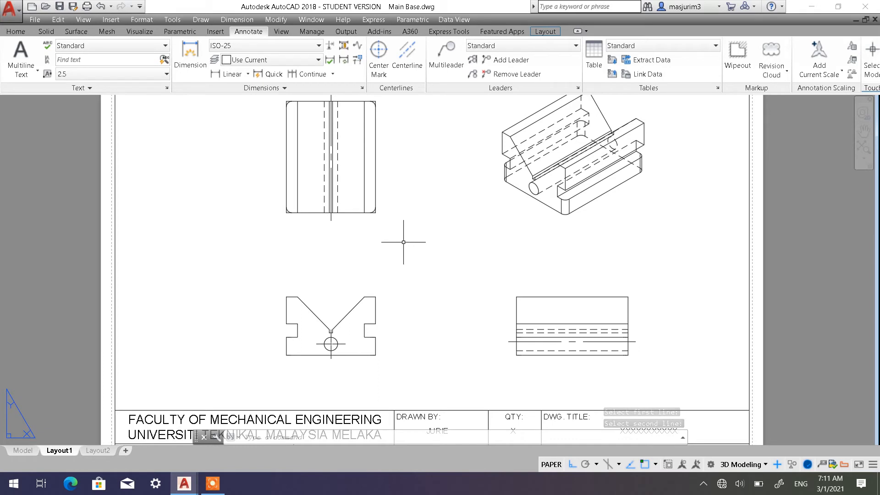
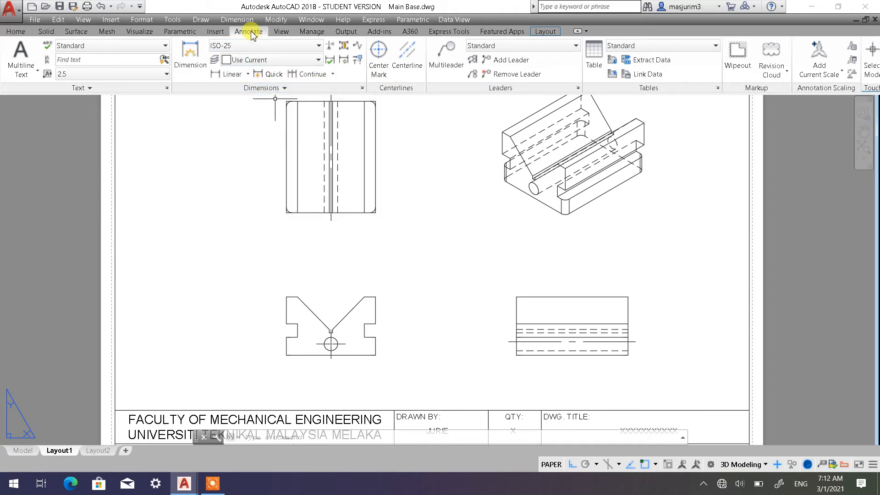
pyautogui.click(247, 74)
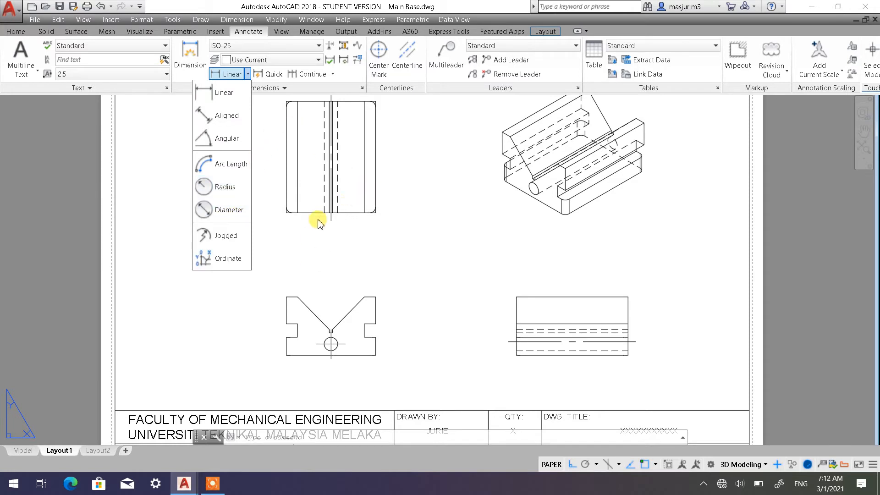
pyautogui.click(218, 97)
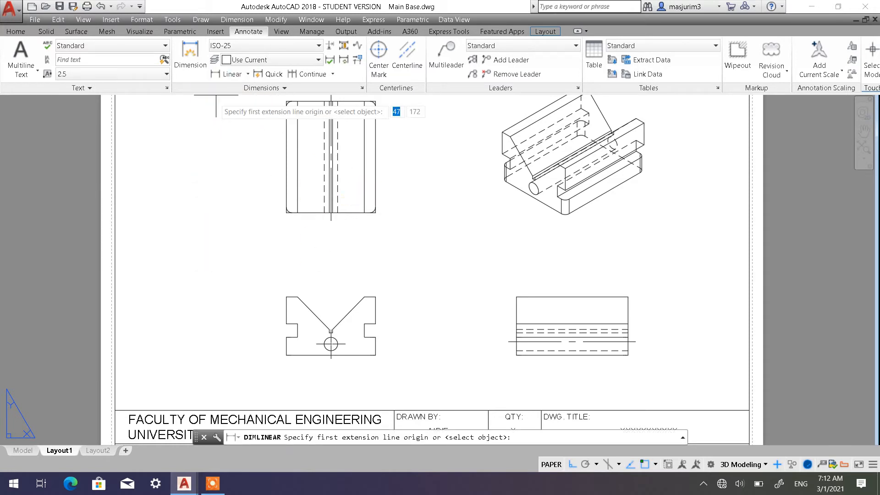
pyautogui.click(286, 297)
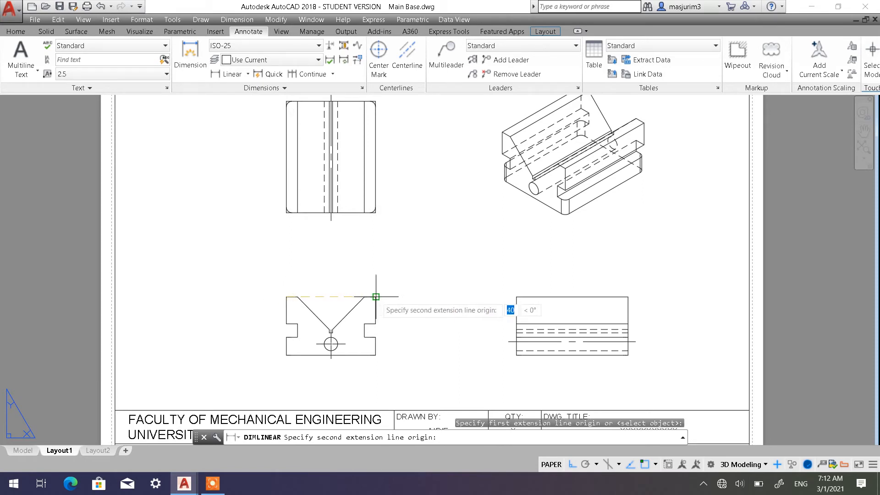
pyautogui.click(376, 296)
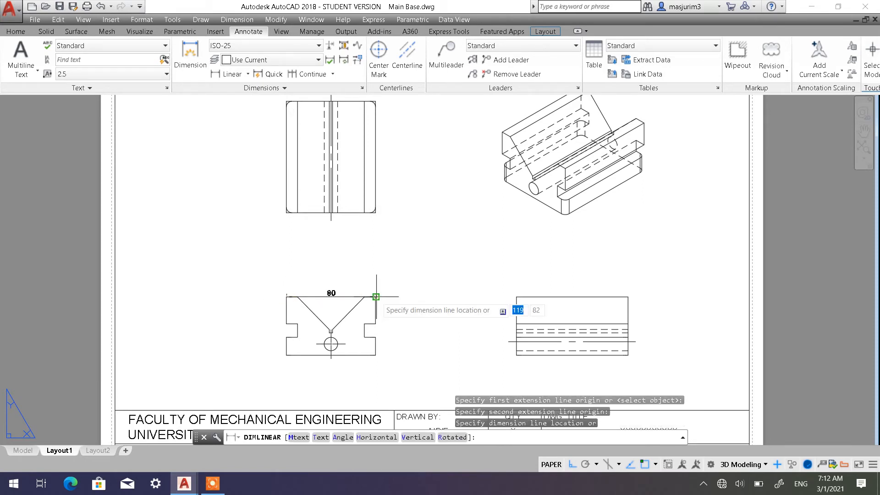
pyautogui.click(367, 264)
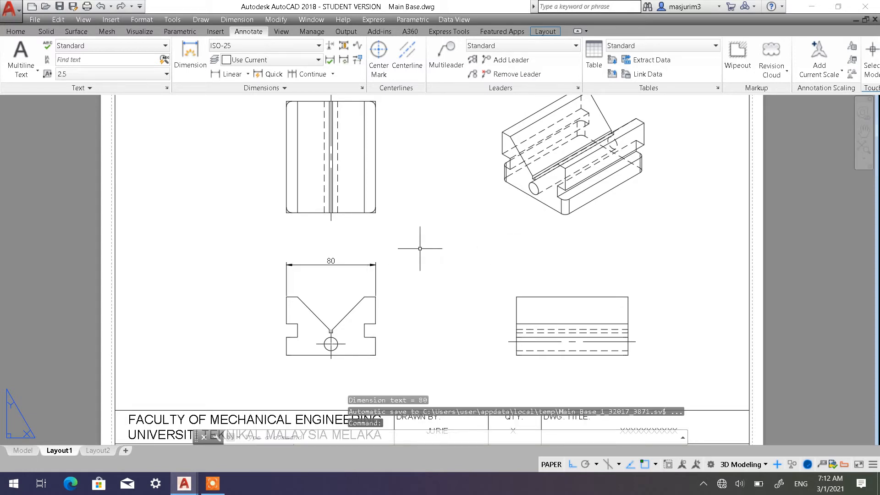
# Modify the ISO-25 dimension style's primary units to use a period decimal separator and linear precision 0
pyautogui.moveTo(420, 248); pyautogui.dragTo(440, 171, button='middle')
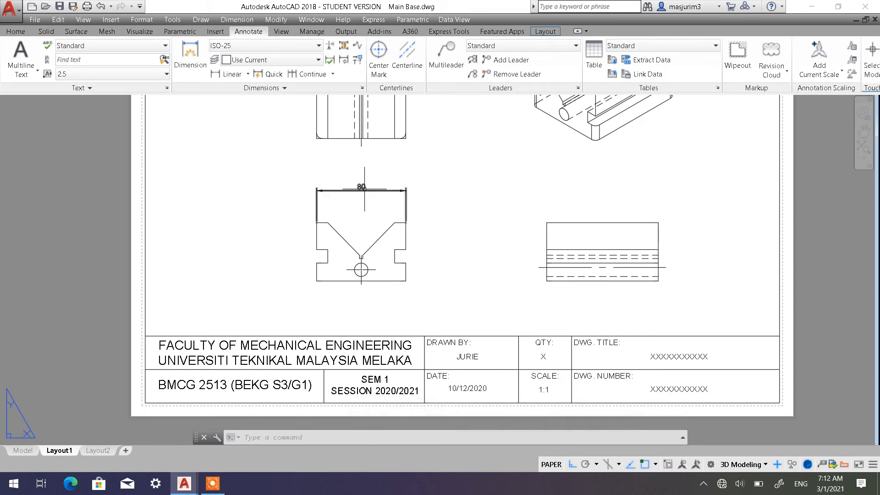
pyautogui.click(362, 90)
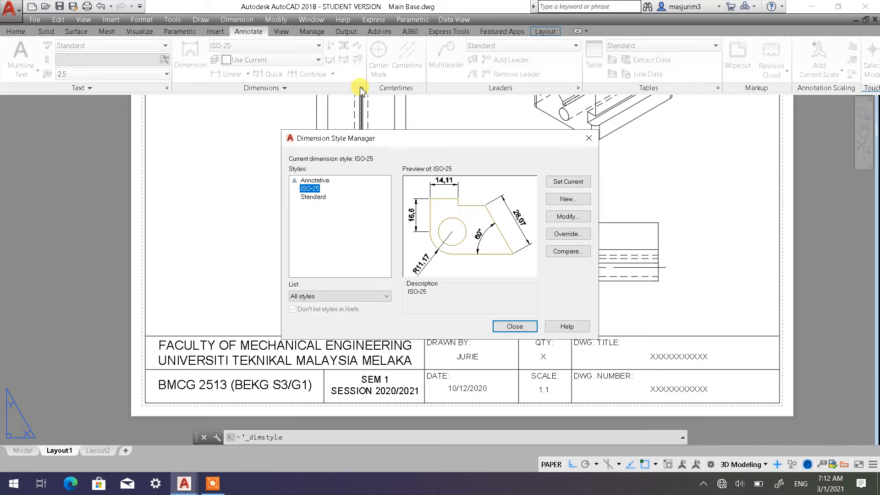
pyautogui.click(514, 326)
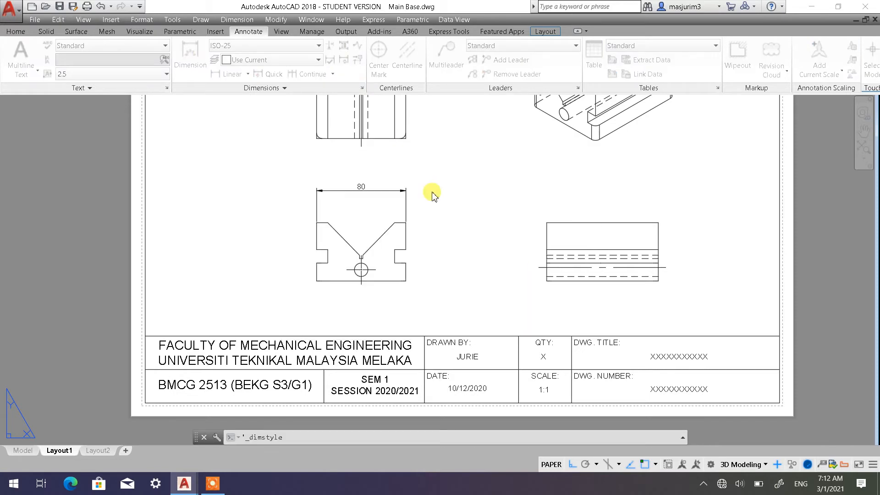
pyautogui.click(362, 88)
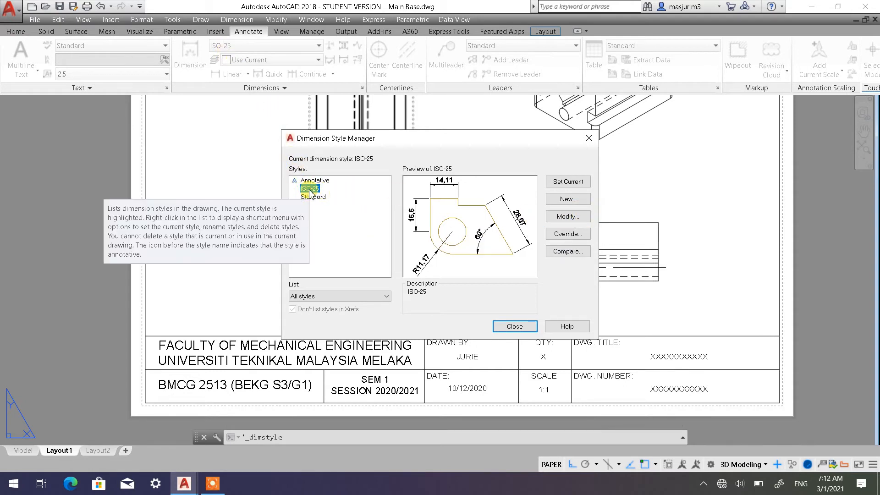
pyautogui.click(566, 218)
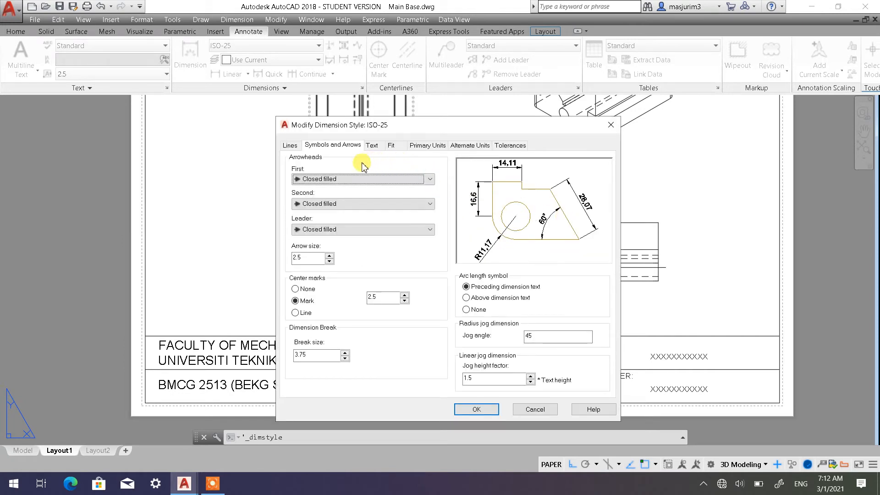
pyautogui.click(426, 147)
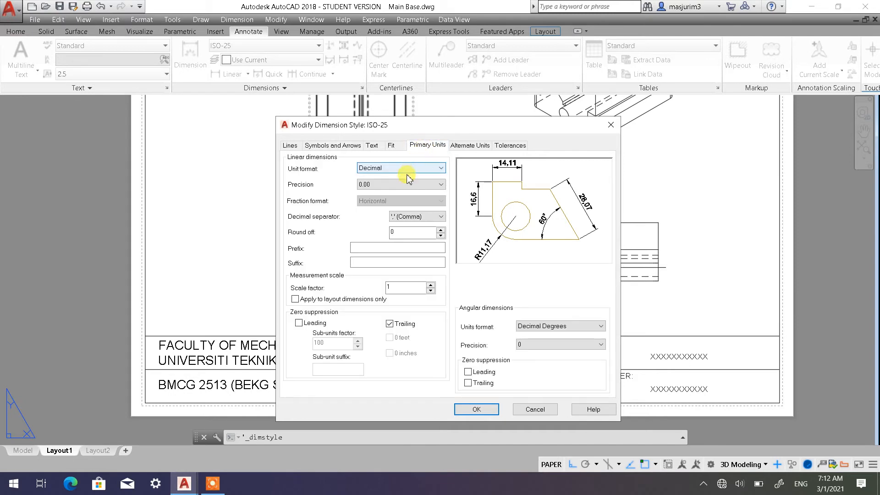
pyautogui.click(414, 217)
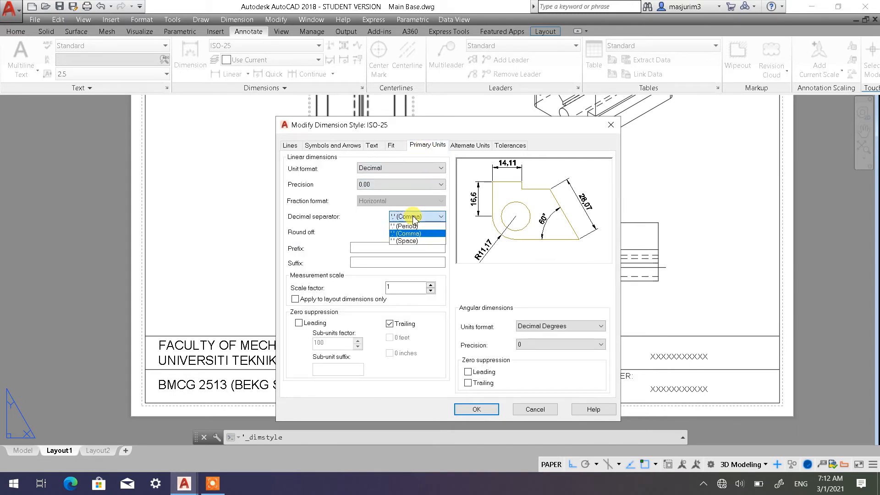
pyautogui.click(414, 226)
pyautogui.click(403, 185)
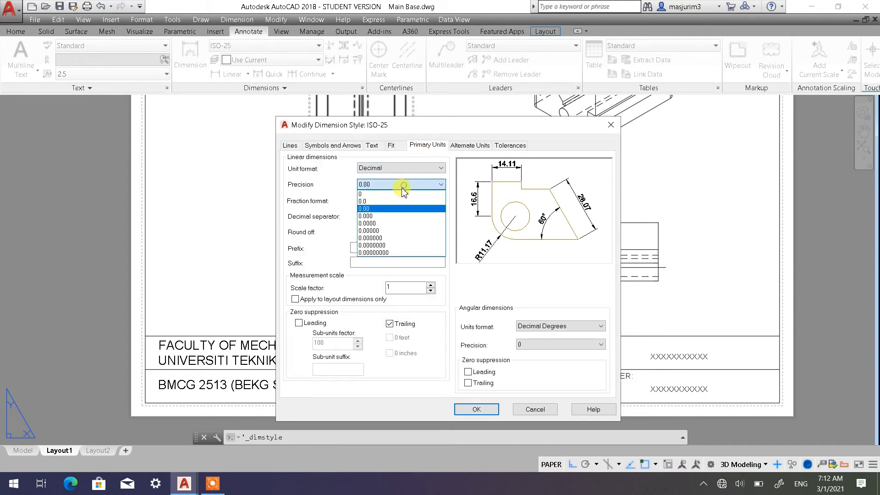
pyautogui.click(393, 192)
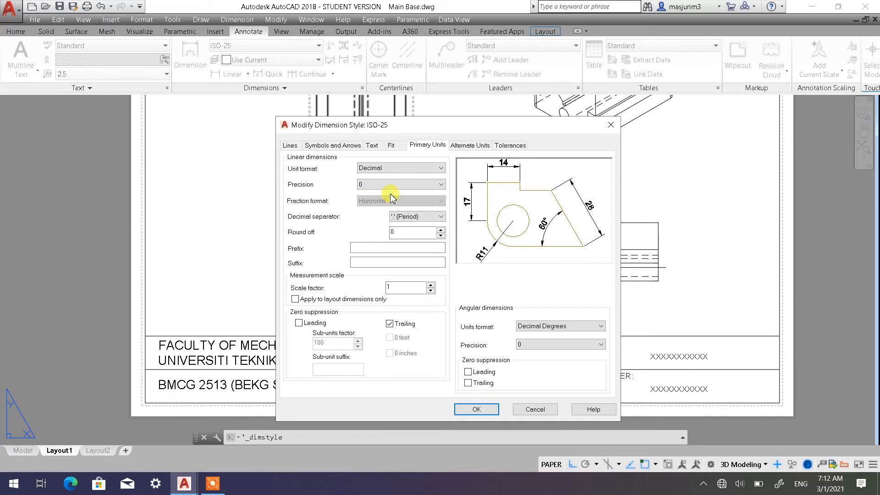
pyautogui.click(403, 221)
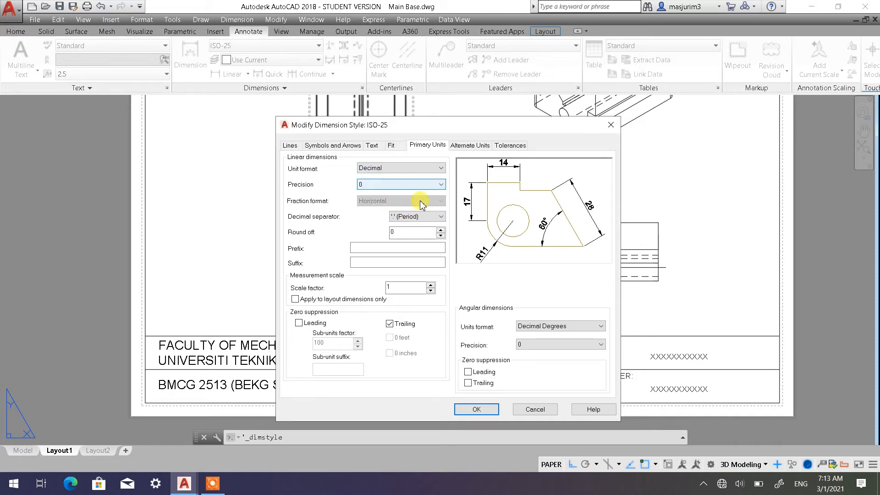
# Set the ISO-25 dimension text height to 3 and apply the style changes
pyautogui.click(373, 146)
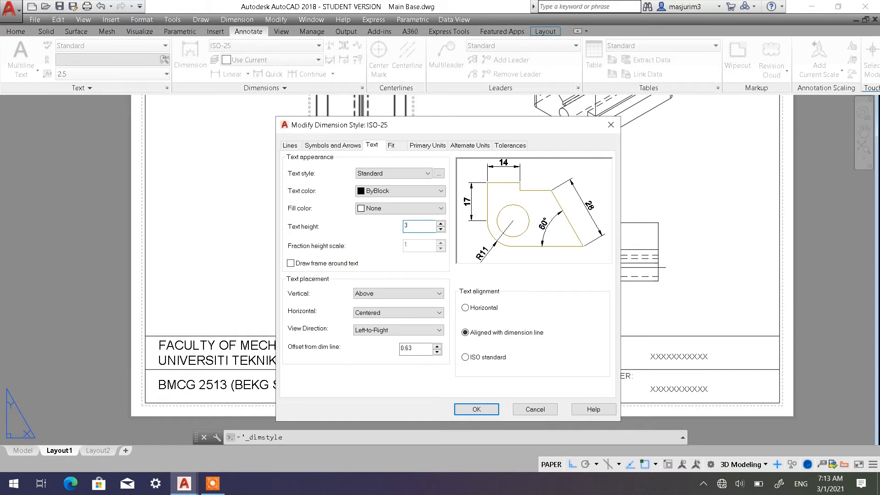
pyautogui.click(334, 145)
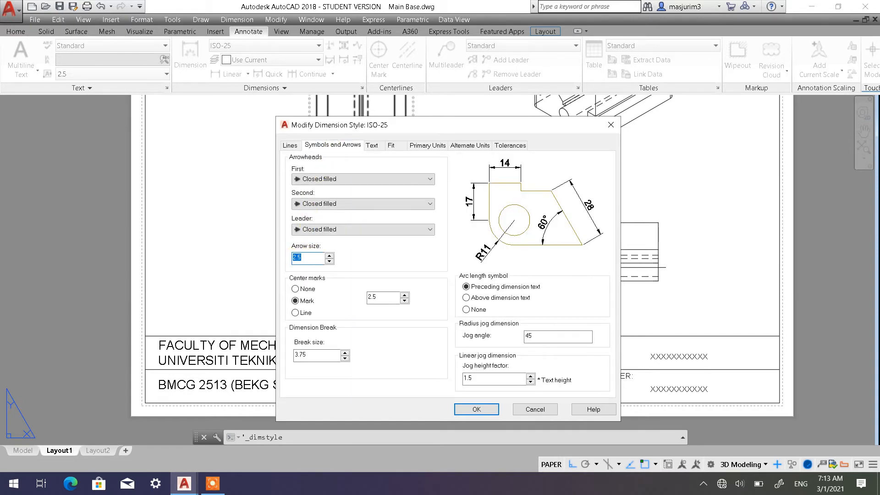
pyautogui.click(477, 409)
pyautogui.click(514, 326)
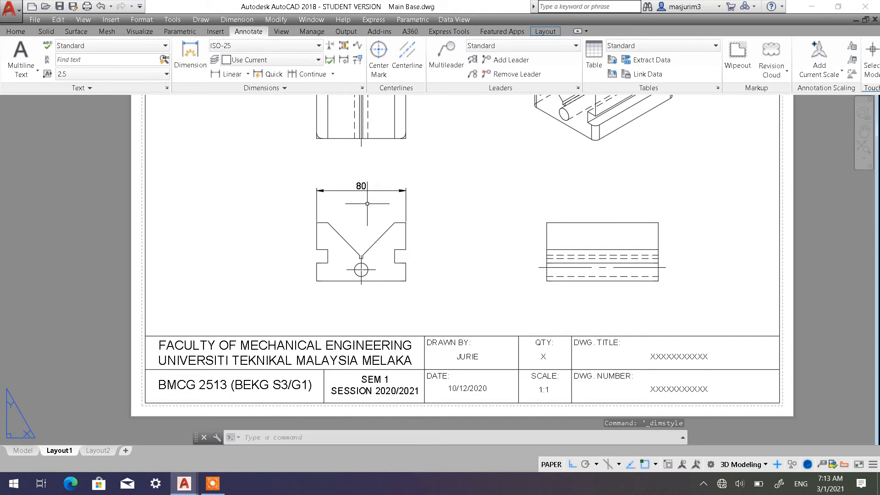
# Add a linear dimension for the overall height of the front view, placed to its left
pyautogui.click(247, 75)
pyautogui.click(222, 94)
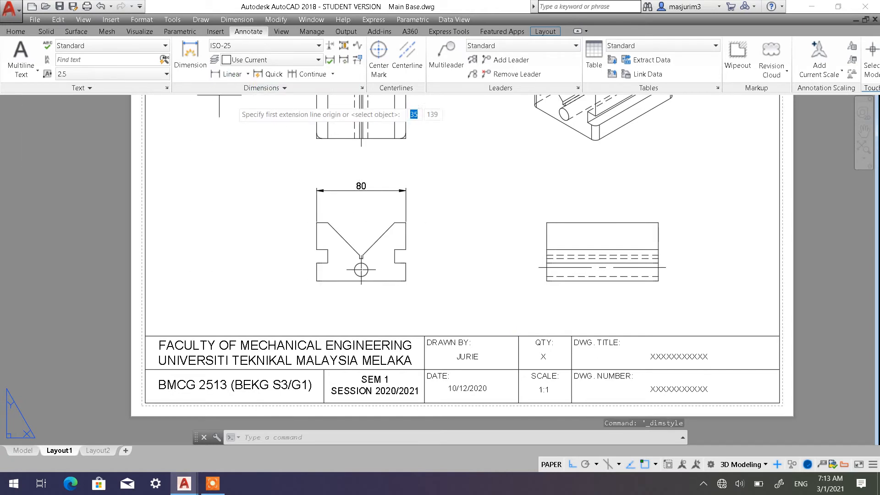
pyautogui.scroll(2, 418, 245)
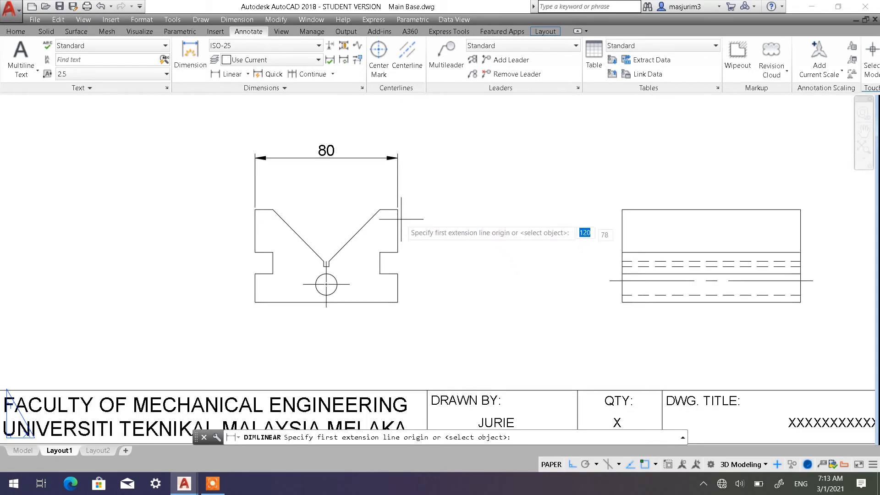
pyautogui.click(255, 210)
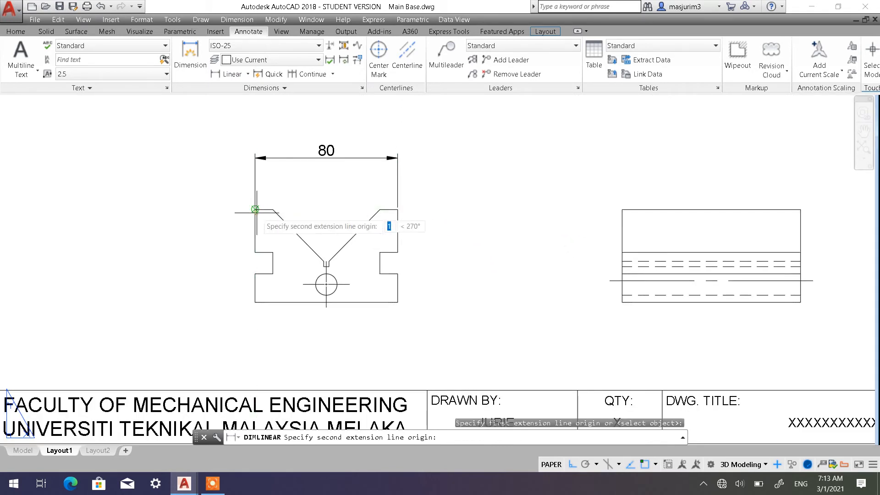
pyautogui.click(255, 302)
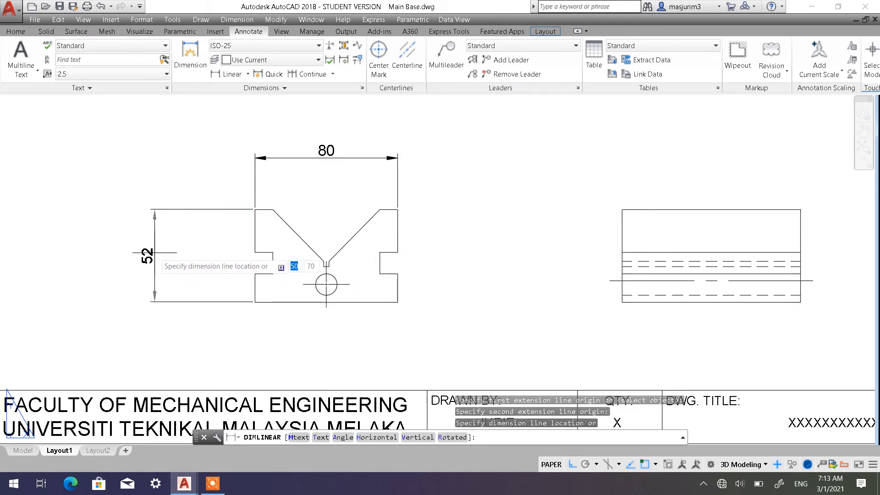
pyautogui.click(154, 253)
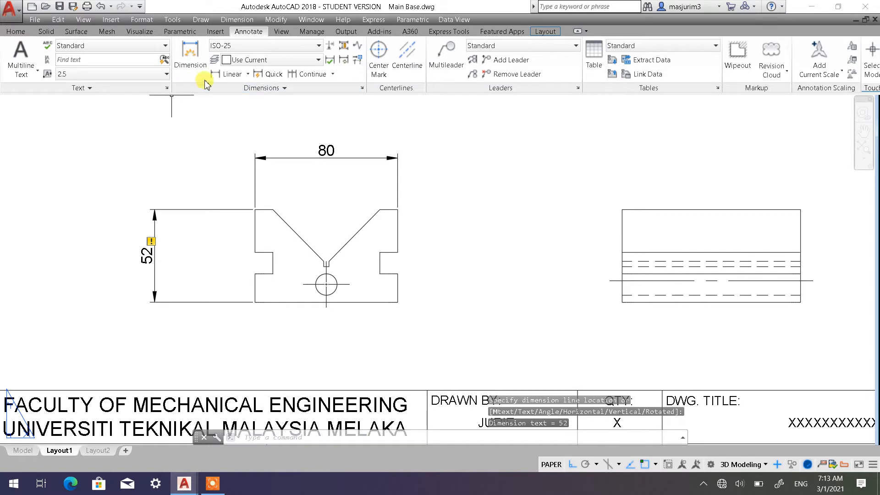
# Dimension the vertical distance from the front view's base to the lower edge of the left slot
pyautogui.click(232, 75)
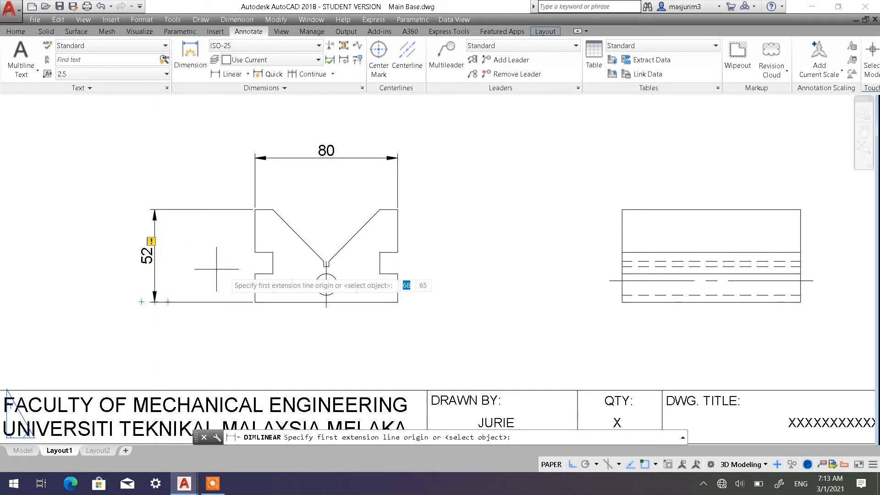
pyautogui.click(255, 301)
pyautogui.click(255, 274)
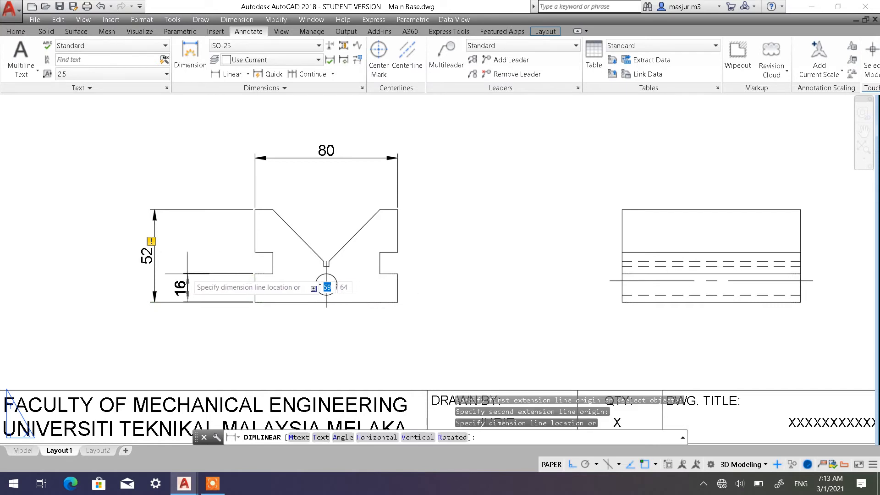
pyautogui.click(184, 274)
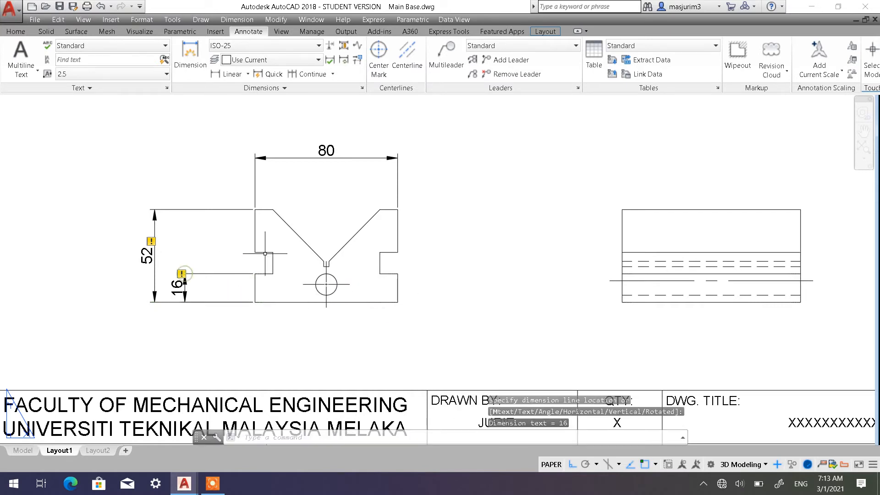
# Add a linear dimension for the height of the front view's left slot, placed between the view and the existing vertical dimensions
pyautogui.click(231, 73)
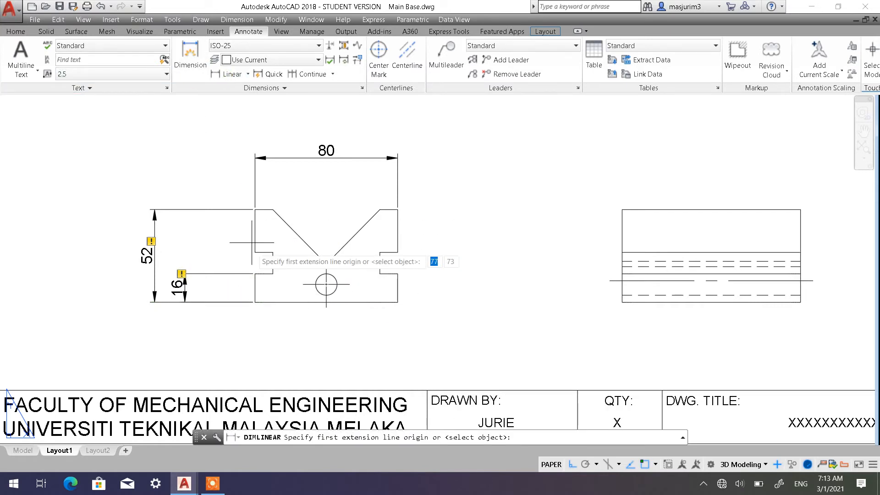
pyautogui.click(255, 273)
pyautogui.click(255, 251)
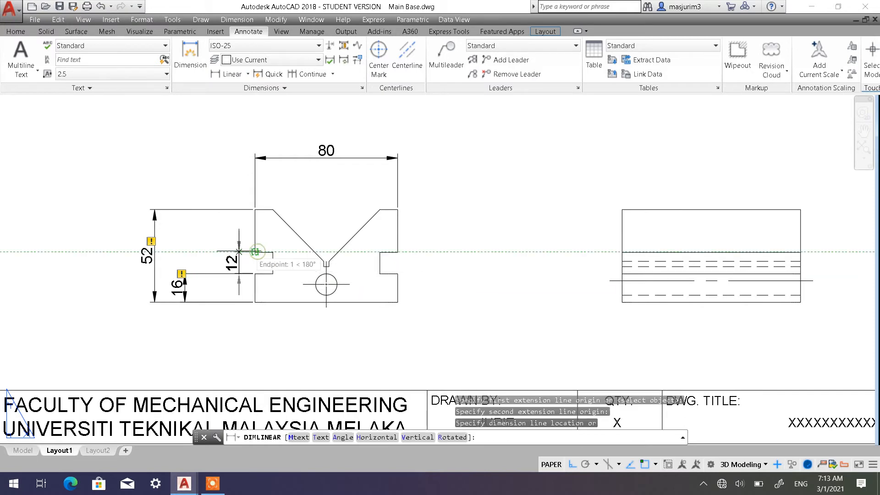
pyautogui.click(209, 252)
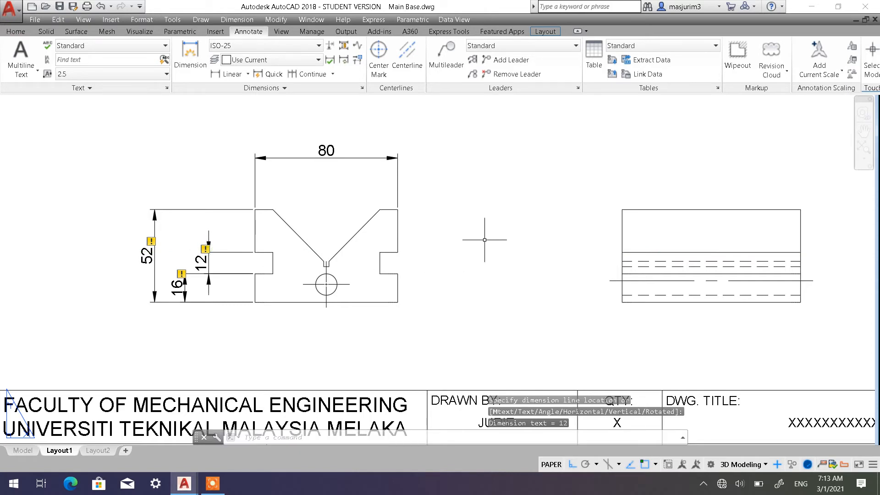
# Add a horizontal linear dimension for the depth of the left slot, placed below the front view
pyautogui.click(232, 75)
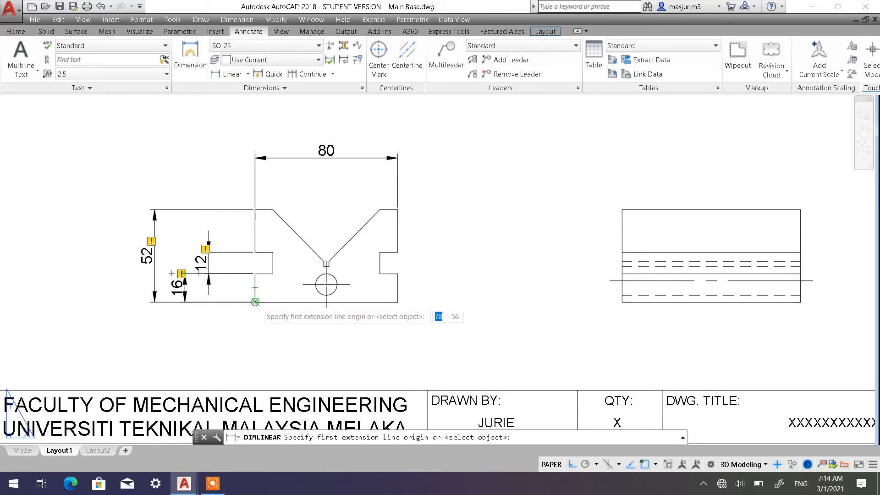
pyautogui.click(256, 302)
pyautogui.click(273, 274)
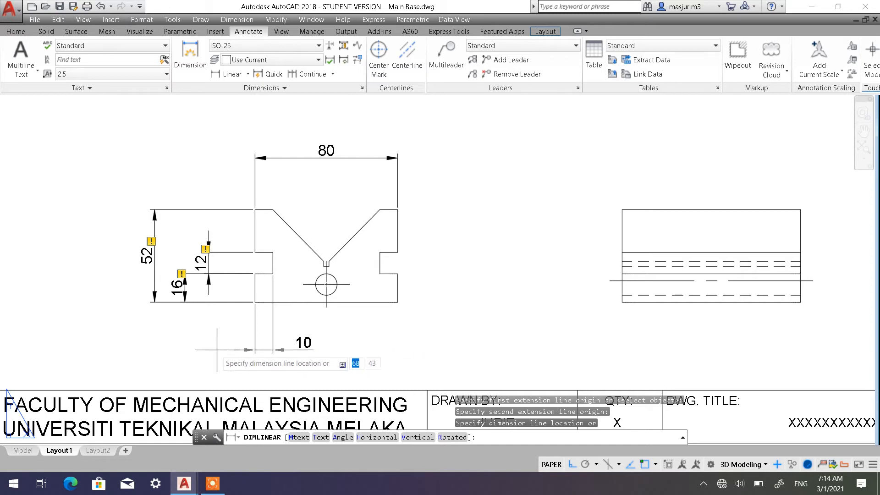
pyautogui.click(297, 353)
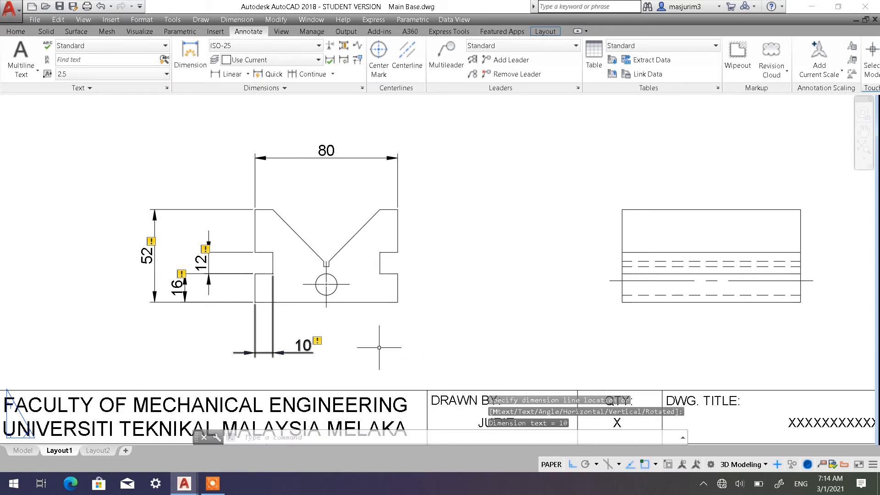
# Move the slot-depth dimension's text to the left of its extension lines and shift the dimension line further below the front view
pyautogui.click(303, 352)
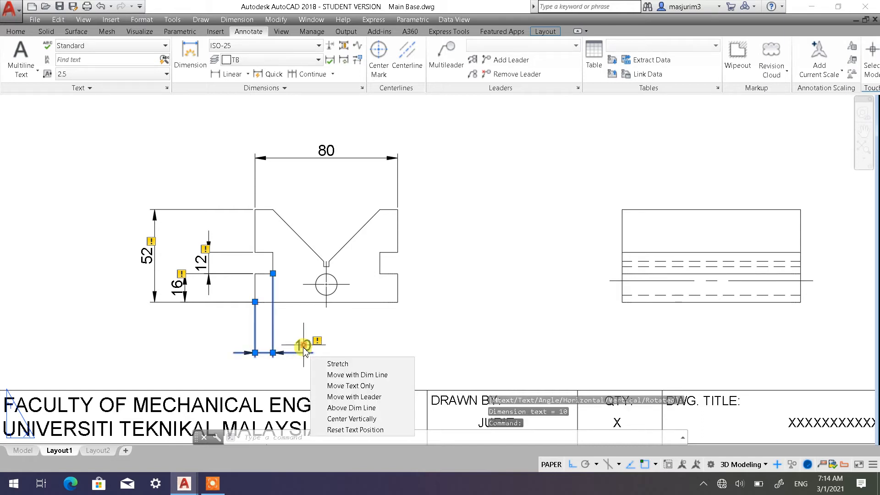
pyautogui.click(304, 346)
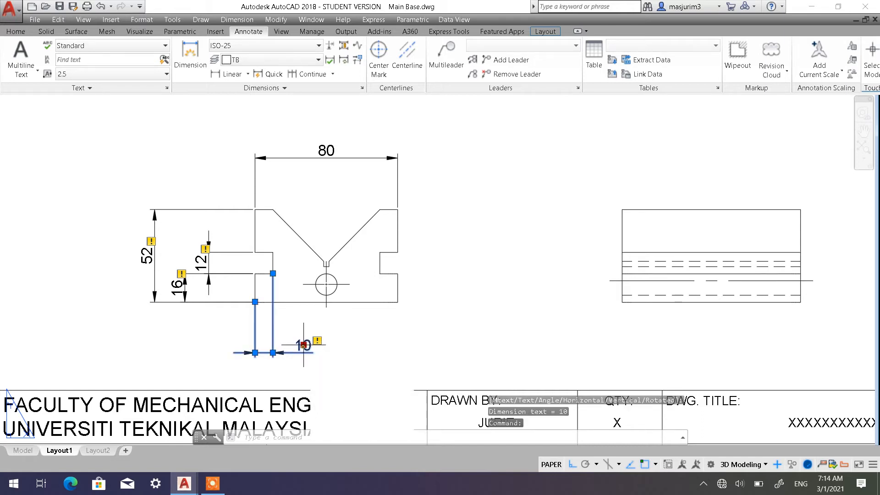
pyautogui.click(231, 344)
pyautogui.scroll(3, 252, 363)
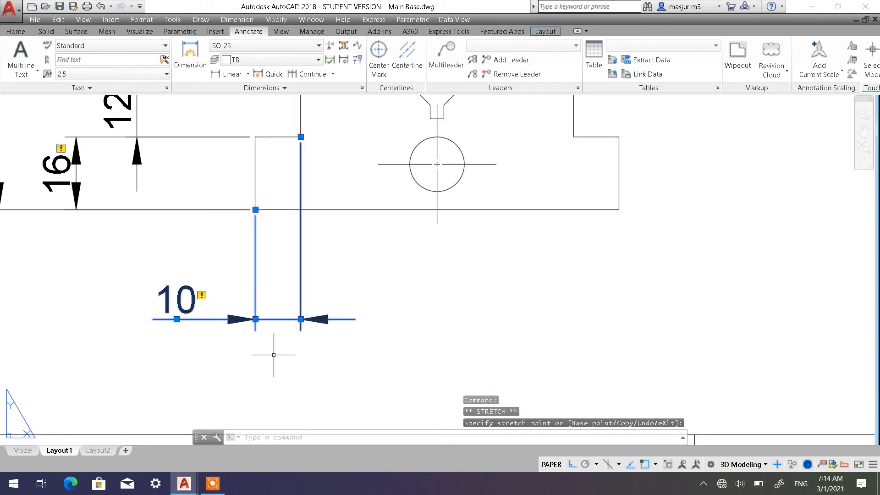
pyautogui.scroll(-1, 275, 353)
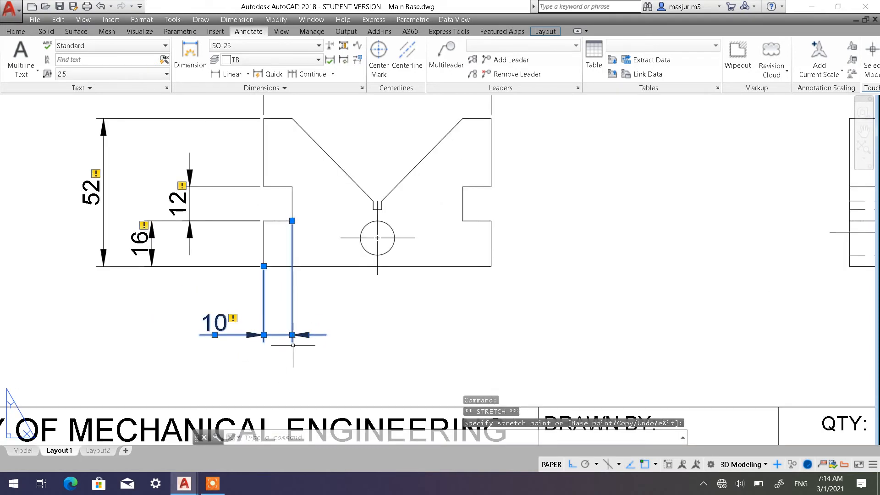
pyautogui.click(263, 335)
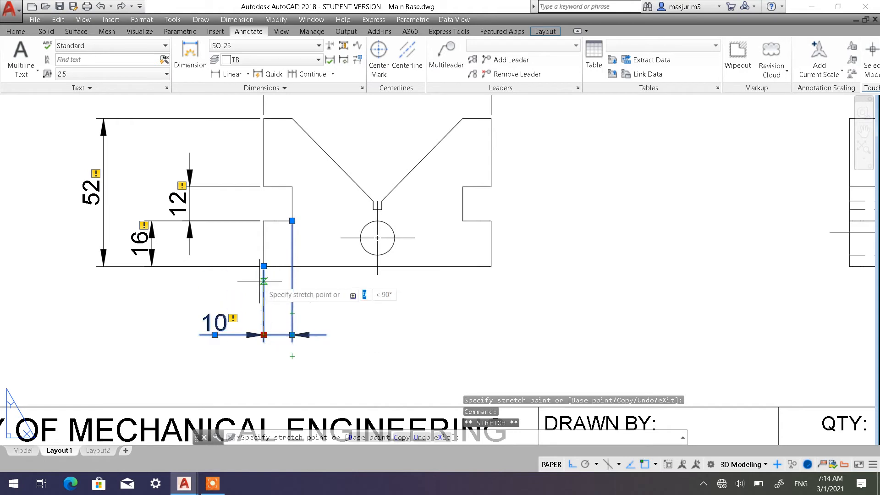
pyautogui.click(263, 357)
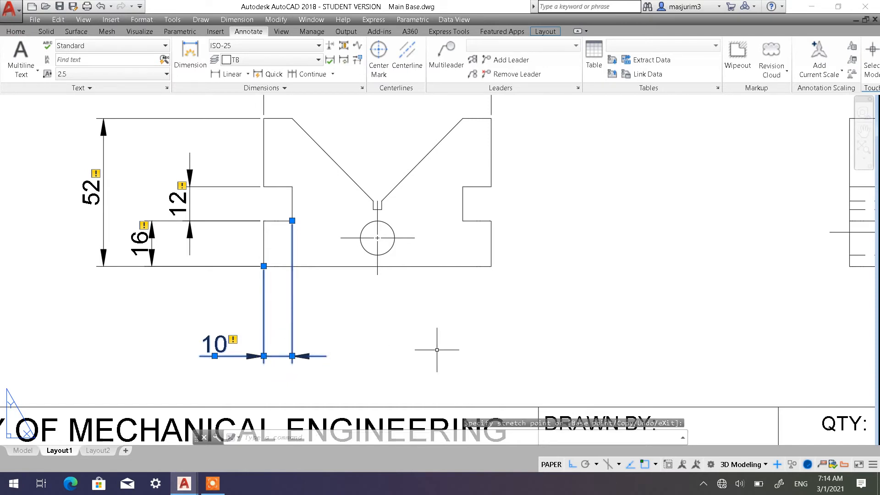
pyautogui.press('Escape')
pyautogui.scroll(-3, 428, 330)
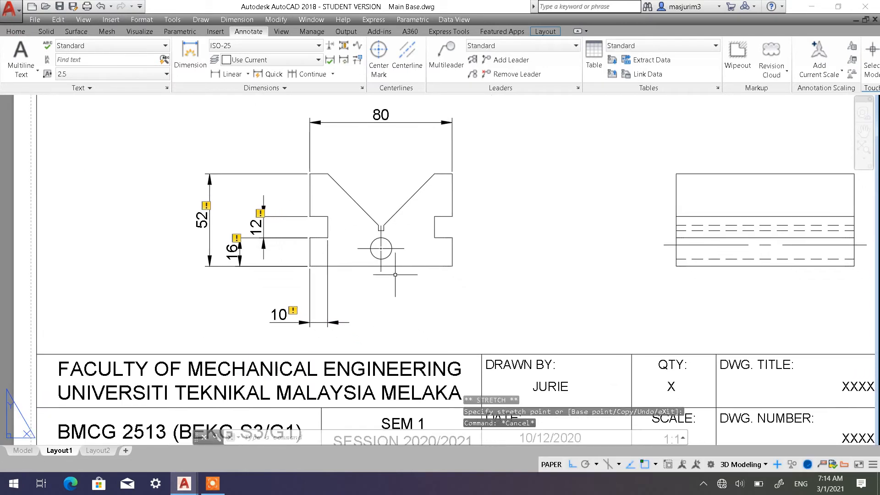
# Dimension the horizontal distance from the hole's vertical centerline to the front view's right edge, placed in line with the slot-depth dimension
pyautogui.click(227, 74)
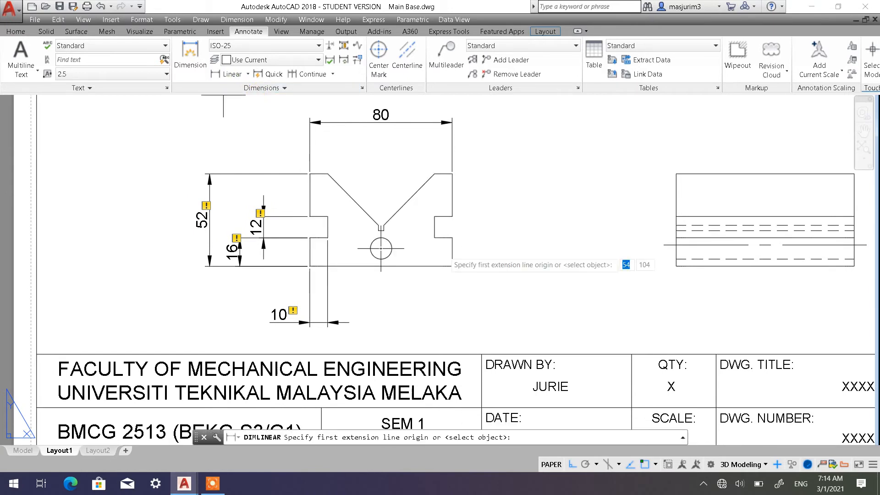
pyautogui.click(381, 272)
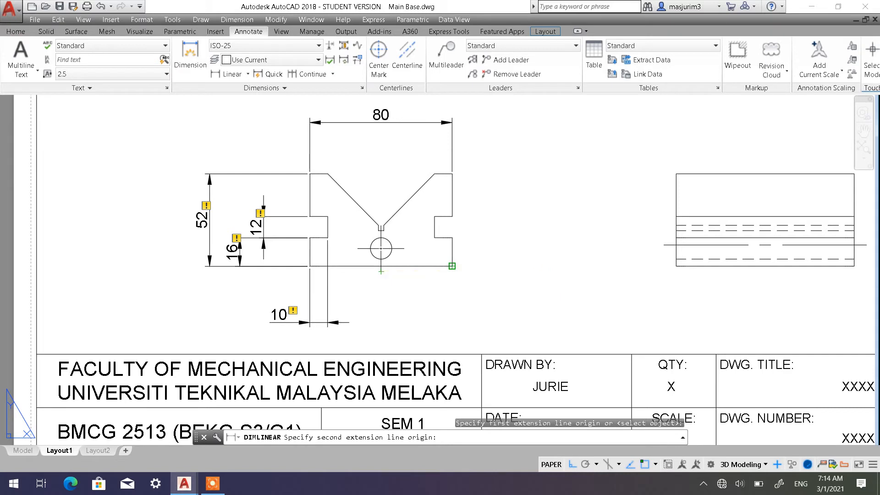
pyautogui.click(452, 266)
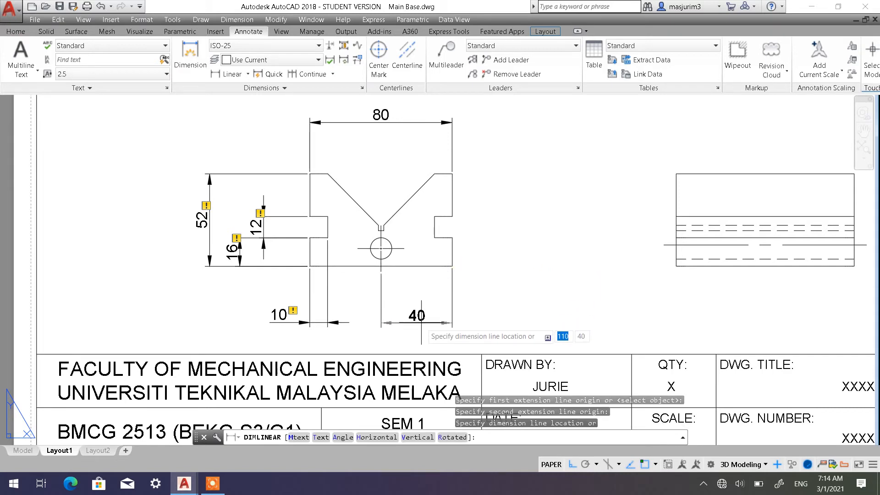
pyautogui.click(421, 322)
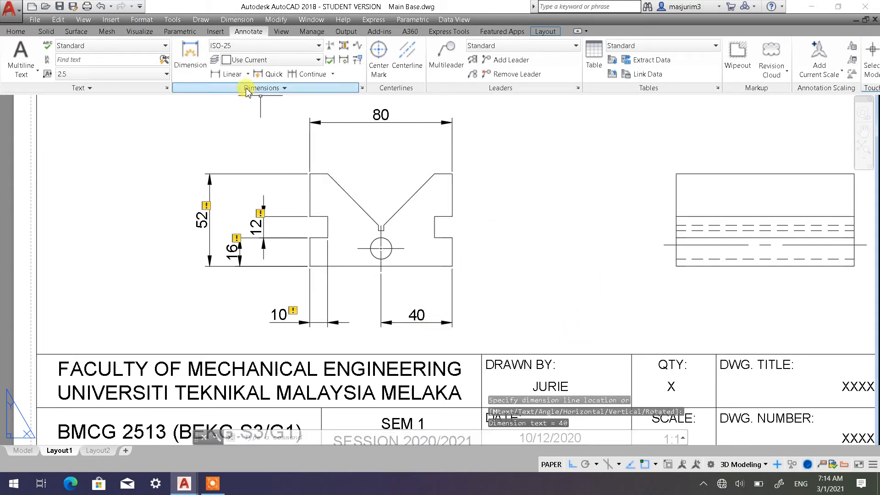
# Dimension the vertical distance from the hole's horizontal centerline to the front view's base, placed to the right of the view
pyautogui.click(232, 74)
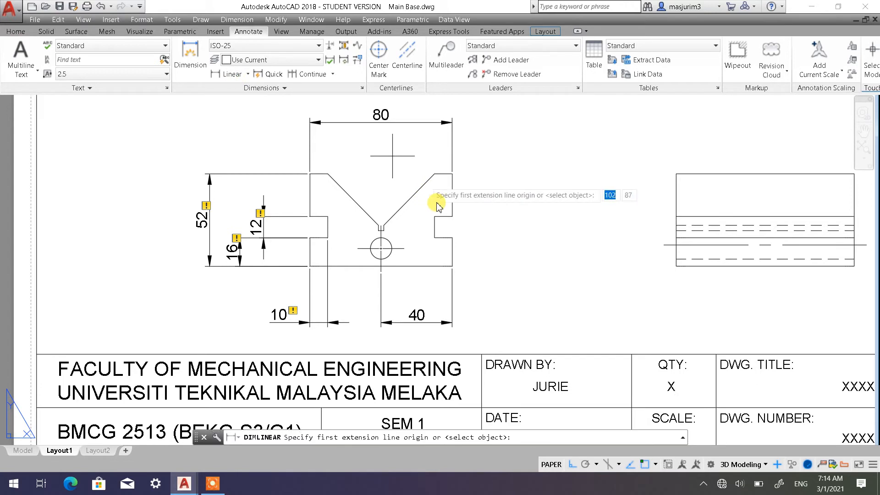
pyautogui.click(405, 248)
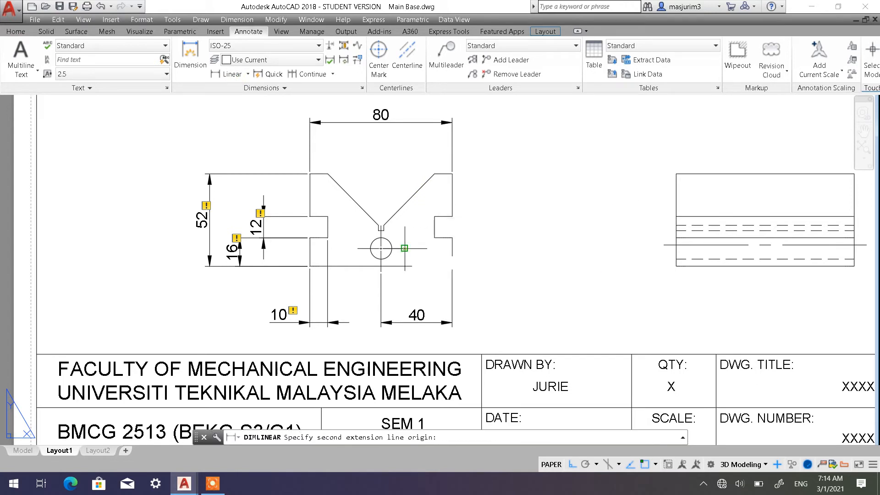
pyautogui.click(451, 266)
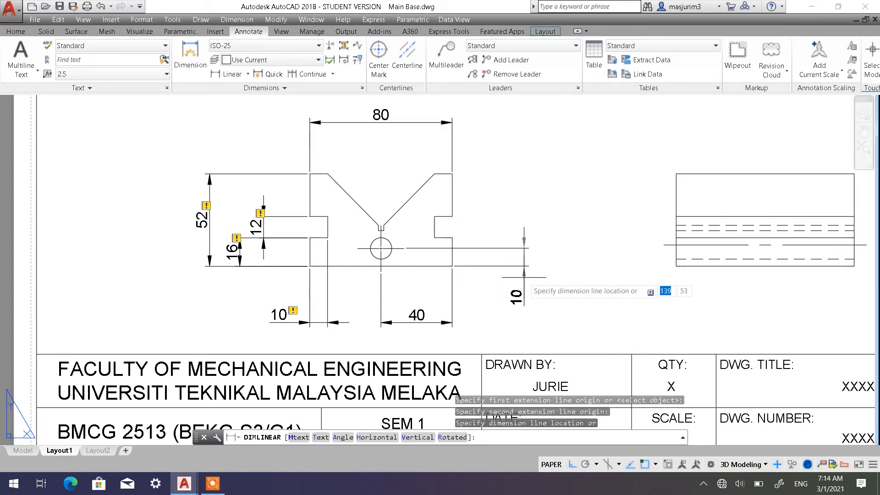
pyautogui.click(523, 277)
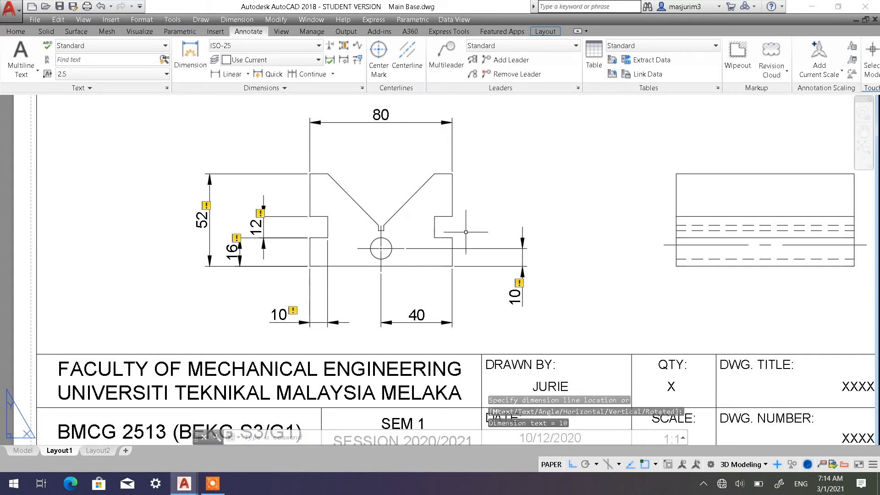
# Dimension the height from the front view's base to the bottom of the V-groove's relief slot, placed inside the hole-height dimension
pyautogui.scroll(2, 409, 238)
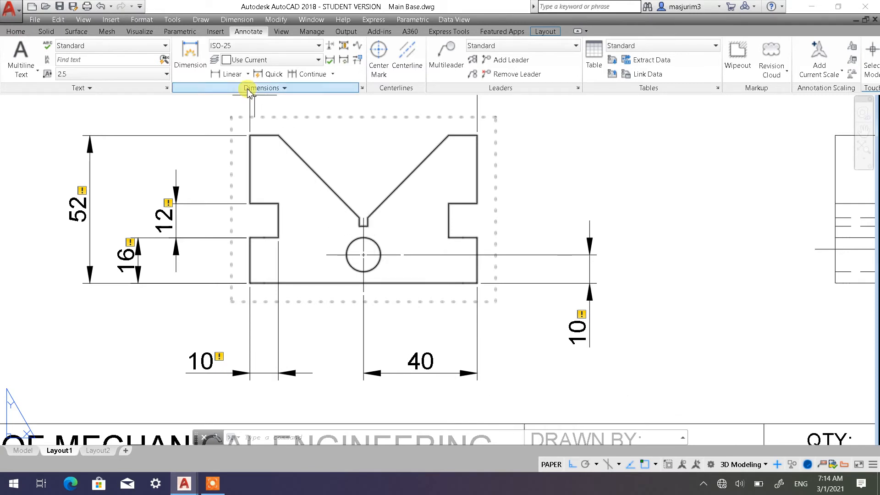
pyautogui.click(228, 74)
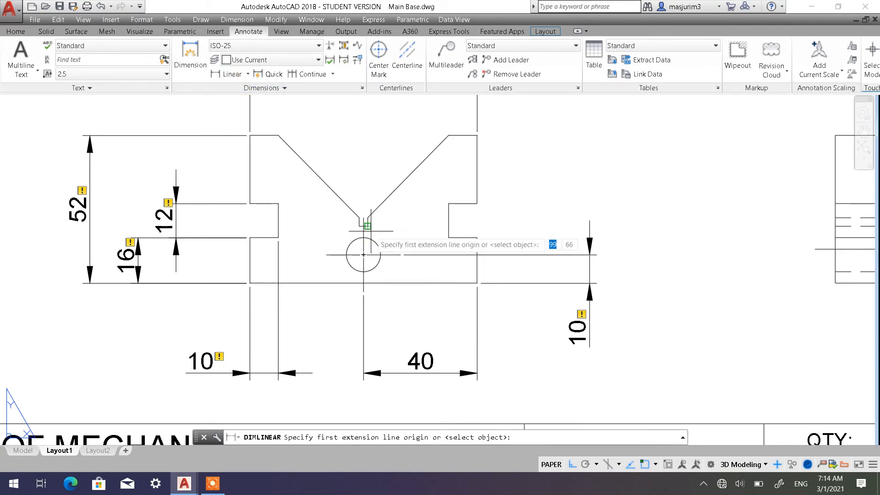
pyautogui.click(367, 226)
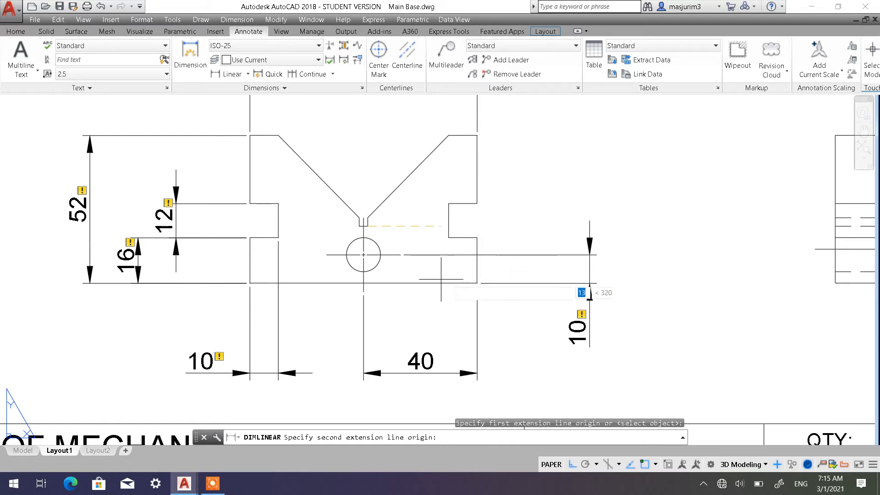
pyautogui.click(477, 282)
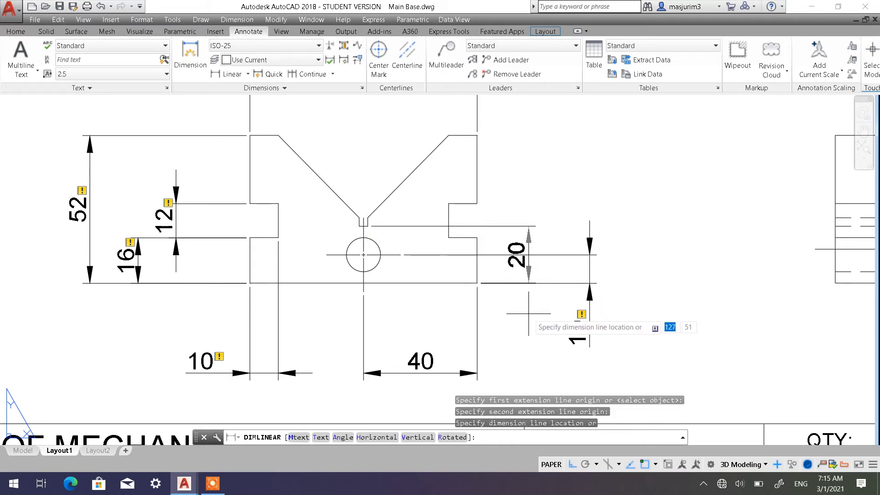
pyautogui.click(542, 263)
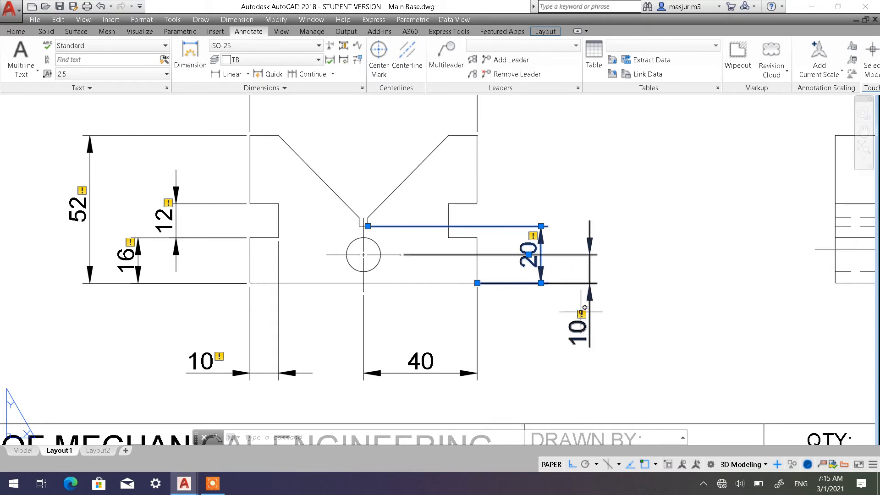
# Move the relief-slot height dimension's text below its extension lines and shift its dimension line slightly to the right
pyautogui.click(529, 255)
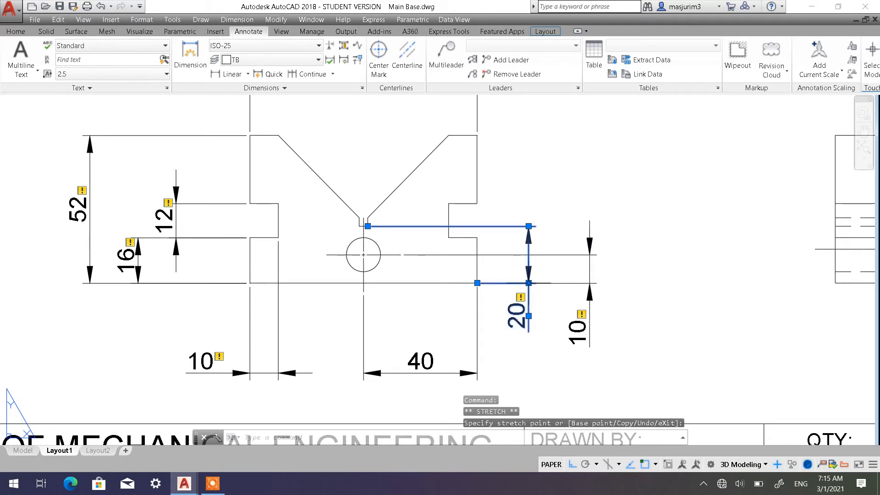
pyautogui.click(550, 283)
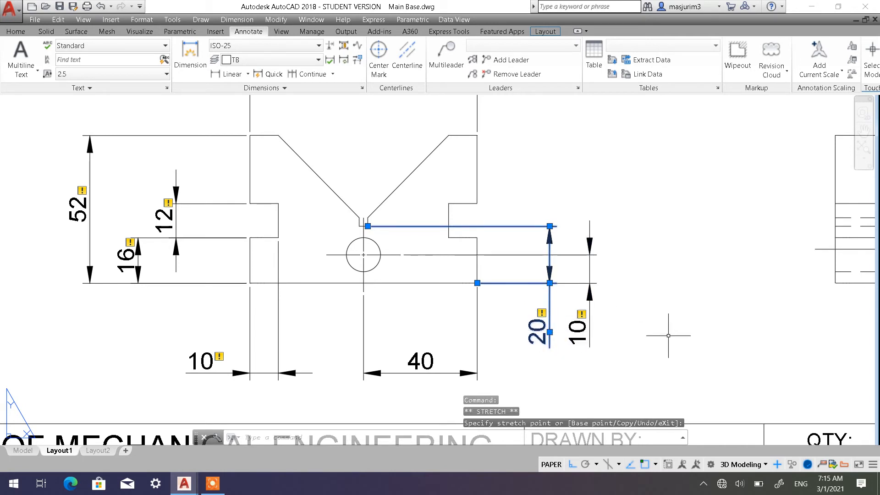
pyautogui.press('Escape')
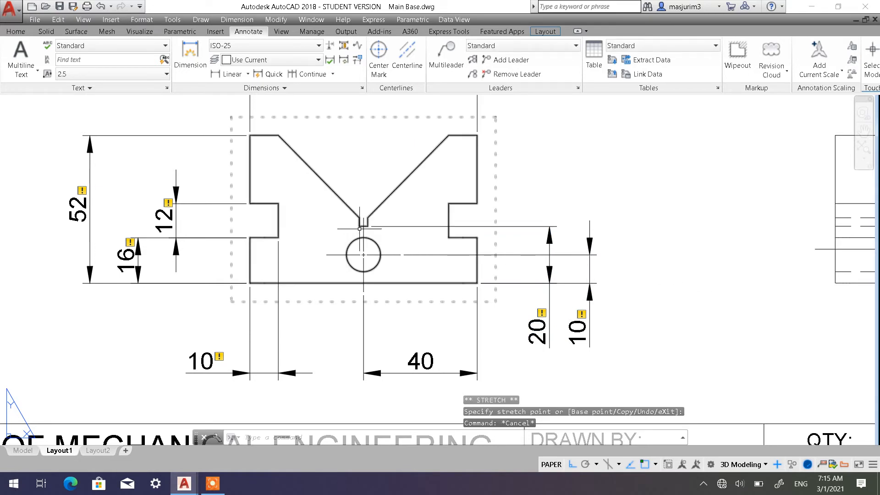
# Add a horizontal linear dimension for the width of the V-groove's relief slot, placed between the front view's base and the lower dimensions
pyautogui.click(232, 74)
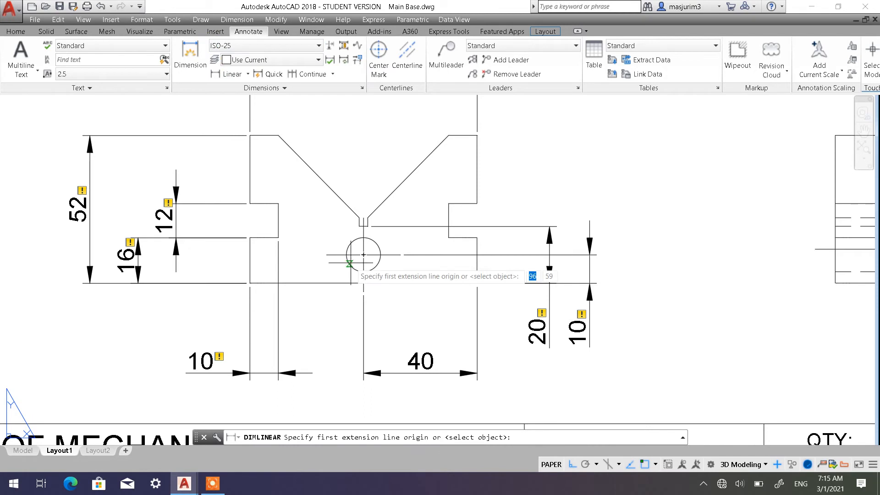
pyautogui.click(356, 227)
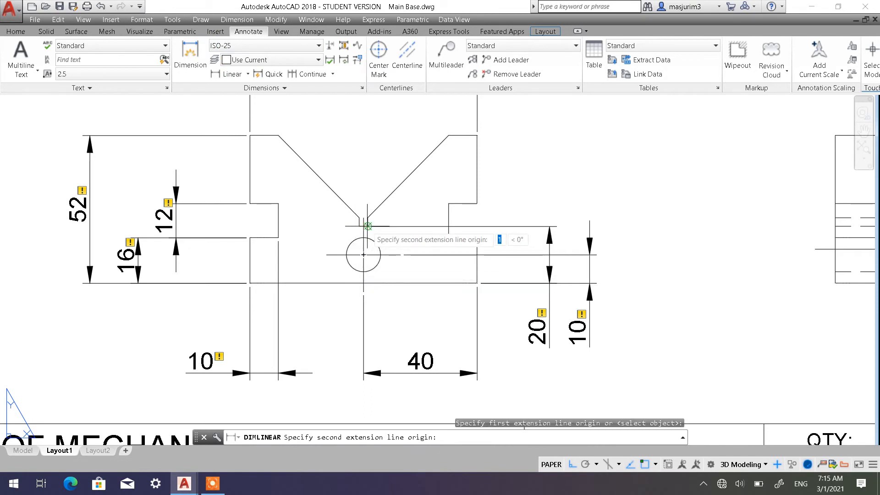
pyautogui.click(367, 226)
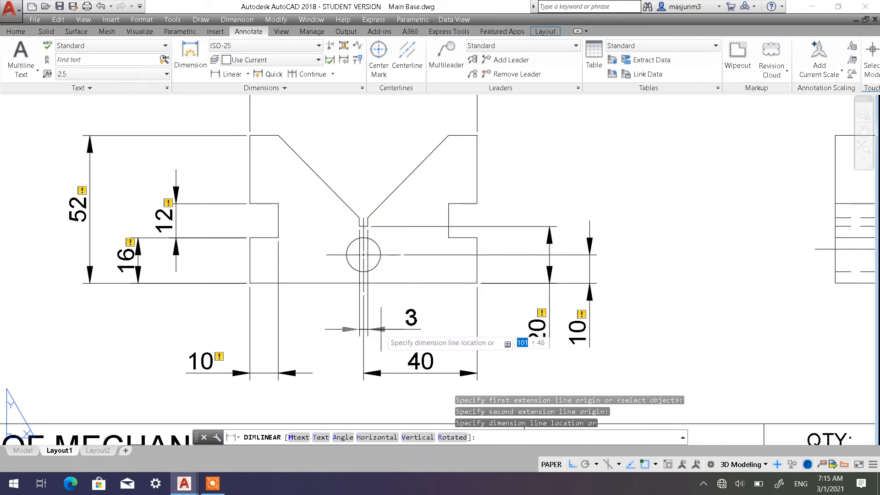
pyautogui.click(381, 332)
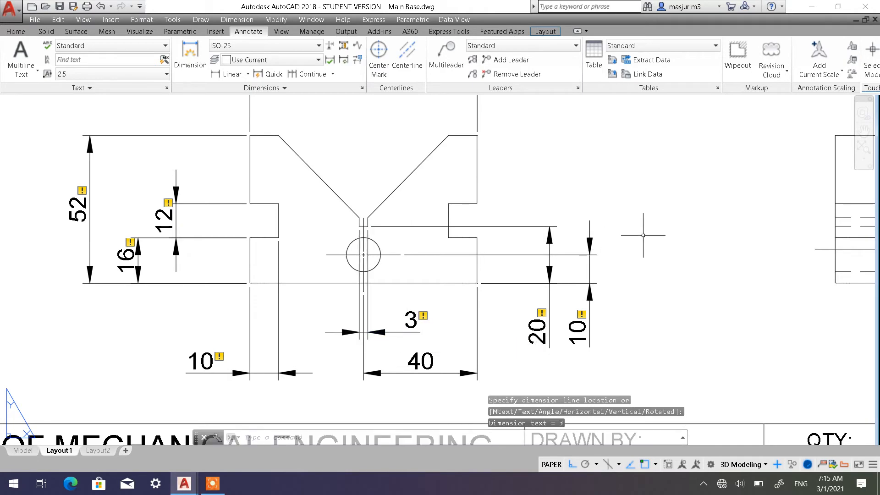
pyautogui.scroll(-4, 607, 213)
pyautogui.scroll(-4, 579, 213)
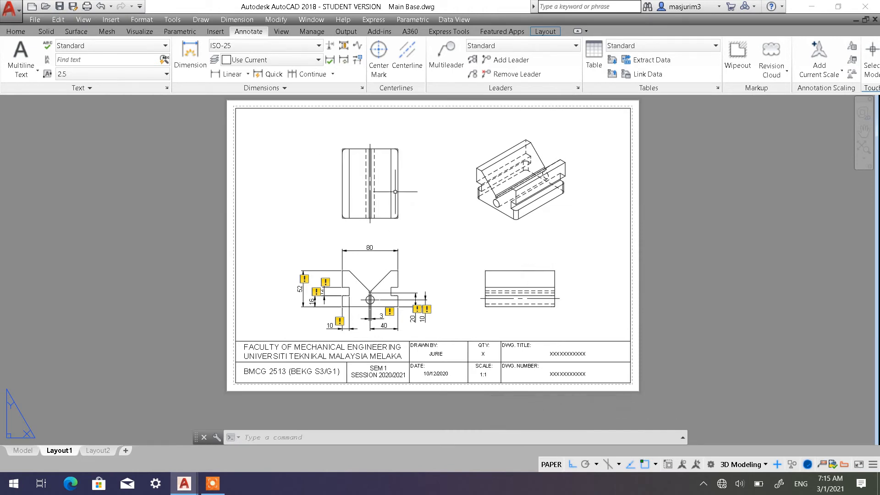
pyautogui.scroll(2, 352, 182)
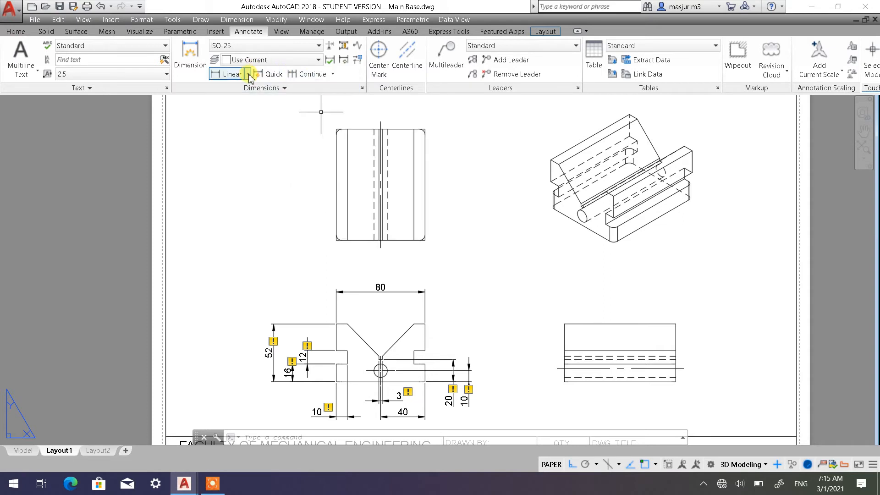
# Add a vertical linear dimension for the full length of the top view, placed on the view's left side
pyautogui.click(336, 239)
pyautogui.click(336, 129)
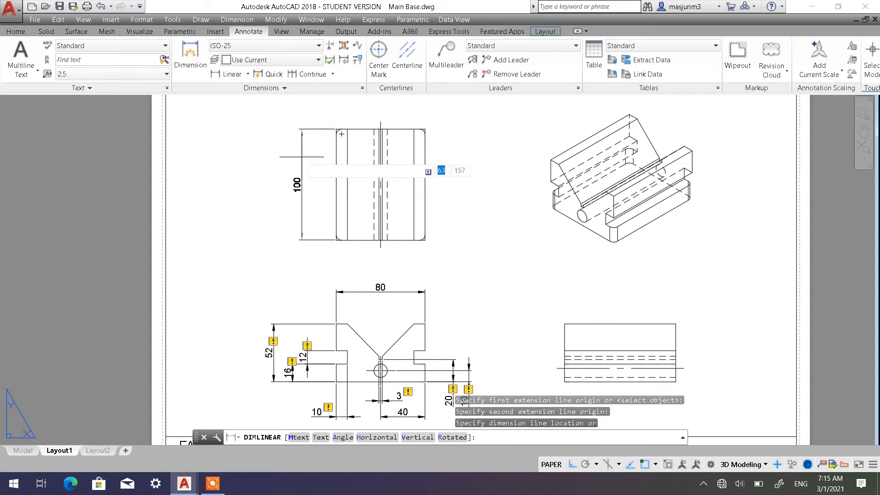
pyautogui.click(274, 179)
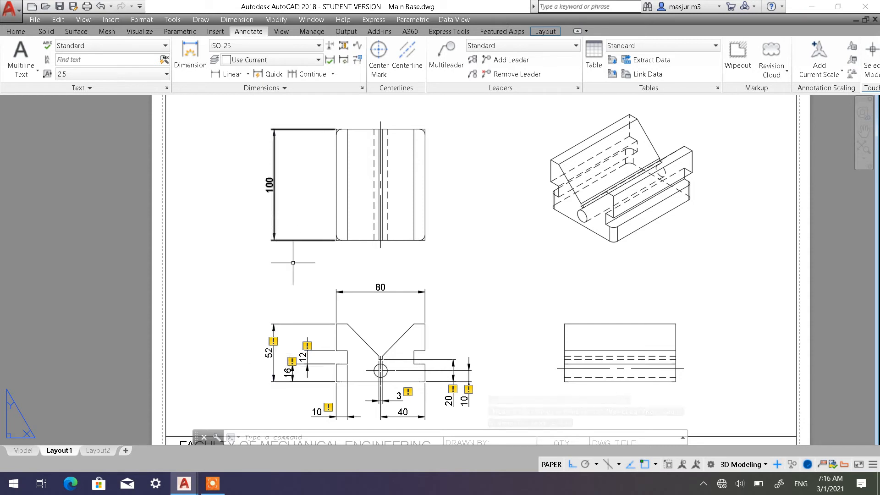
pyautogui.click(337, 183)
pyautogui.press('Escape')
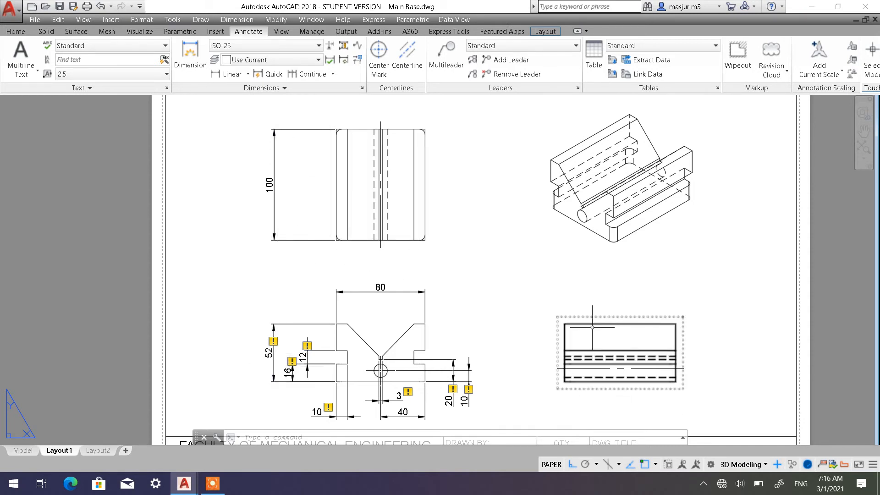
# Add a horizontal linear dimension for the full length of the side view, placed above the view
pyautogui.click(664, 330)
pyautogui.press('Escape')
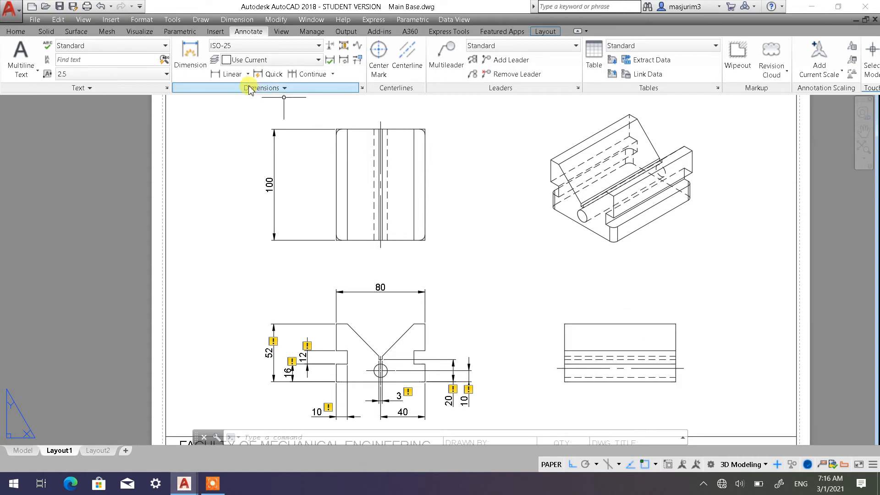
pyautogui.click(228, 74)
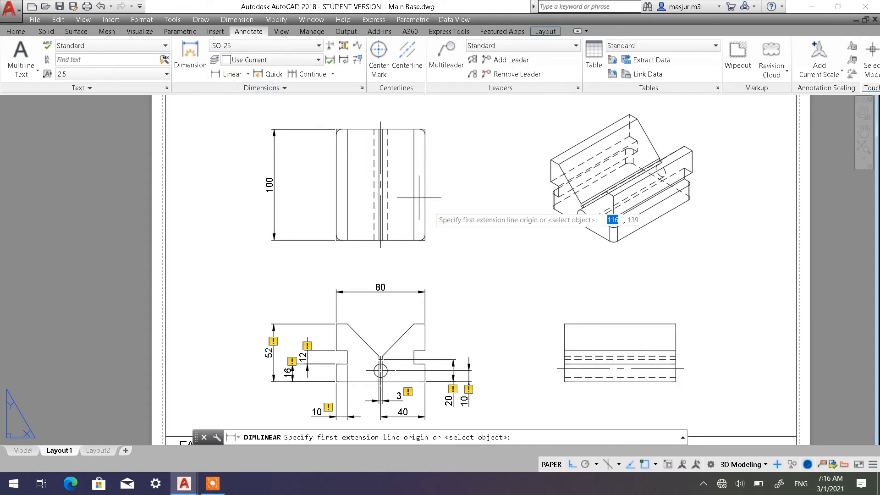
pyautogui.click(565, 324)
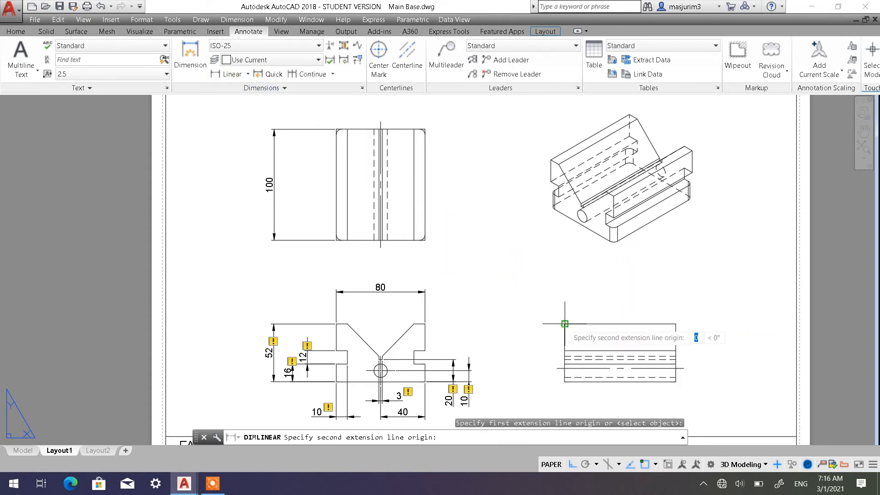
pyautogui.click(676, 324)
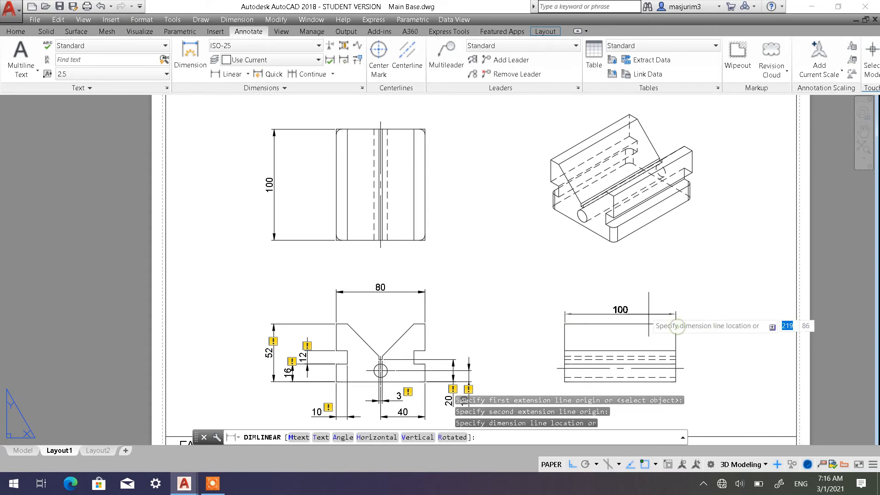
pyautogui.click(641, 288)
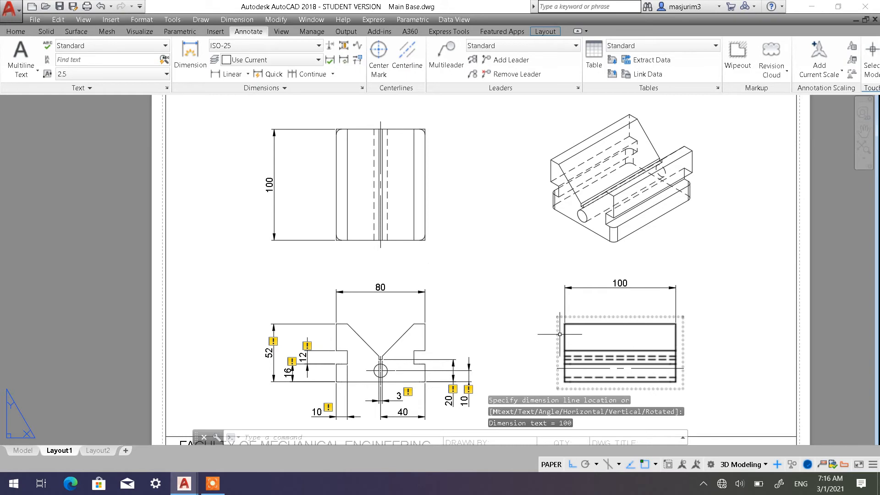
# Add a radius dimension to the hole in the front view, with its text outside the view to the upper right
pyautogui.moveTo(570, 221); pyautogui.dragTo(574, 189, button='middle')
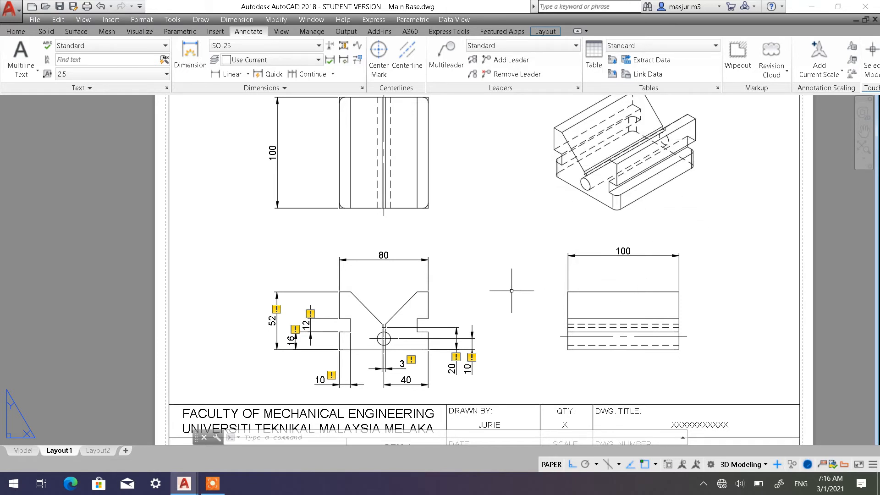
pyautogui.scroll(3, 419, 209)
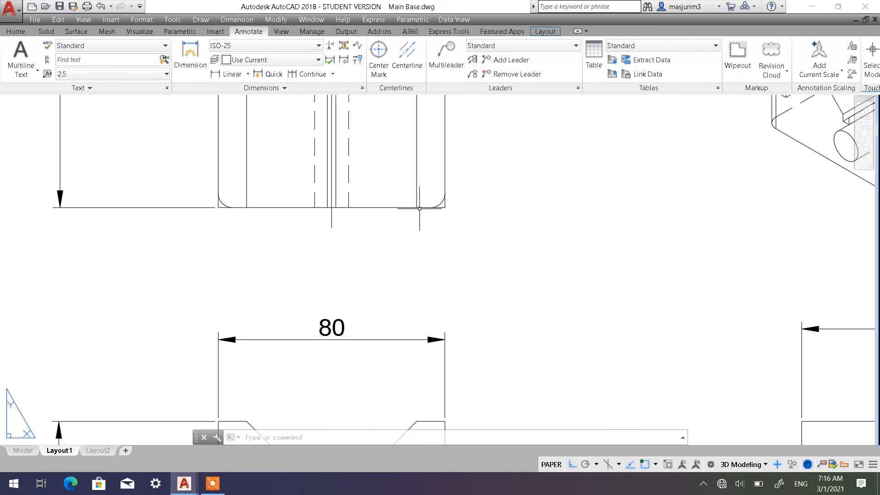
pyautogui.moveTo(423, 239); pyautogui.dragTo(431, 196, button='middle')
pyautogui.scroll(1, 431, 190)
pyautogui.moveTo(419, 226); pyautogui.dragTo(456, 52, button='middle')
pyautogui.moveTo(396, 343); pyautogui.dragTo(450, 102, button='middle')
pyautogui.scroll(-2, 459, 212)
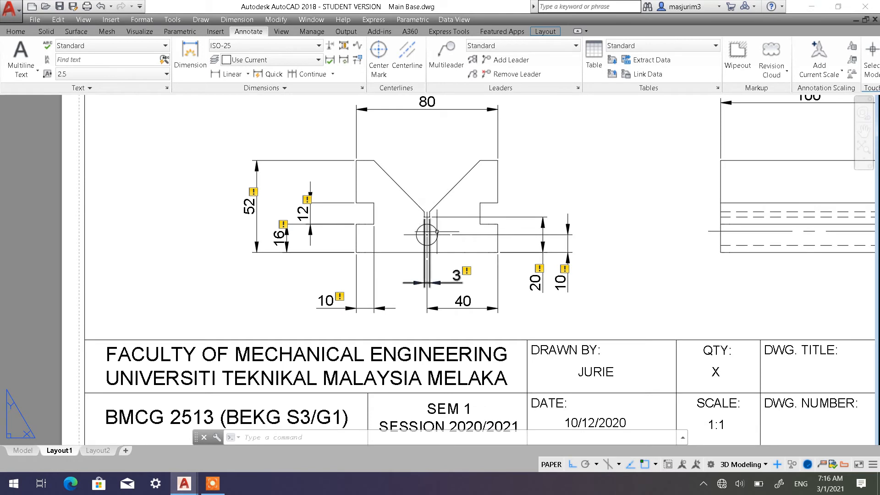
pyautogui.moveTo(445, 225); pyautogui.dragTo(372, 238, button='middle')
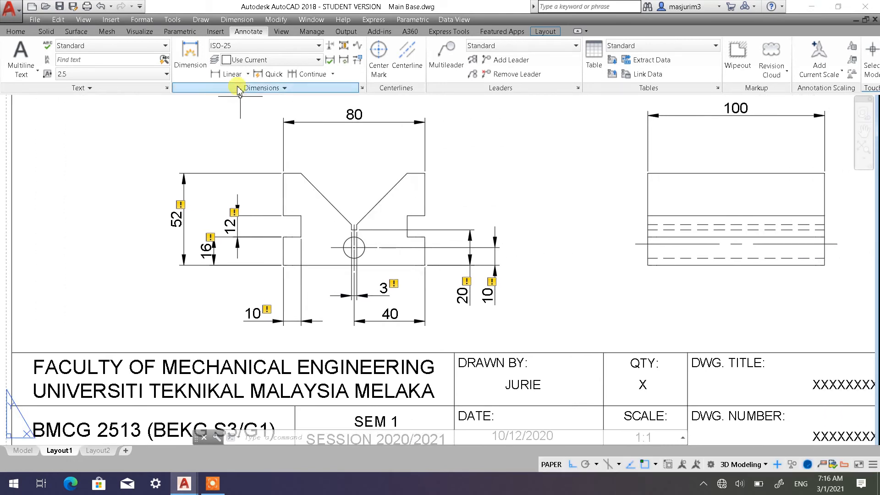
pyautogui.click(248, 75)
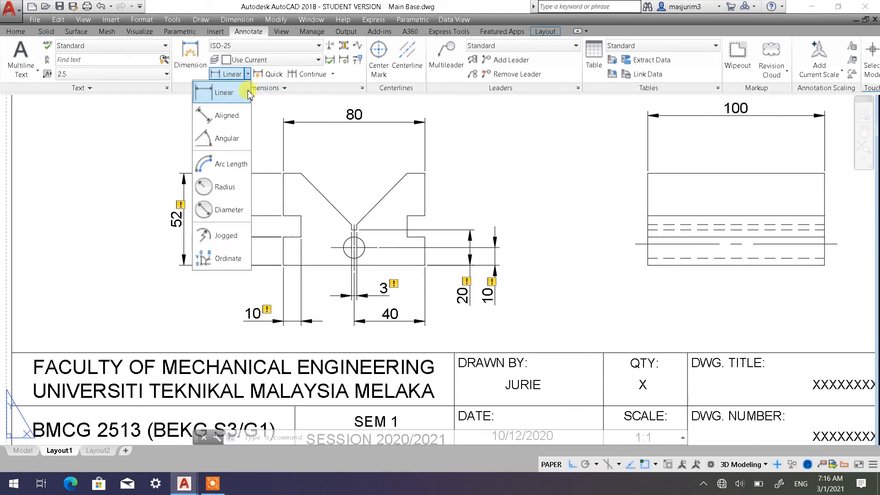
pyautogui.click(230, 188)
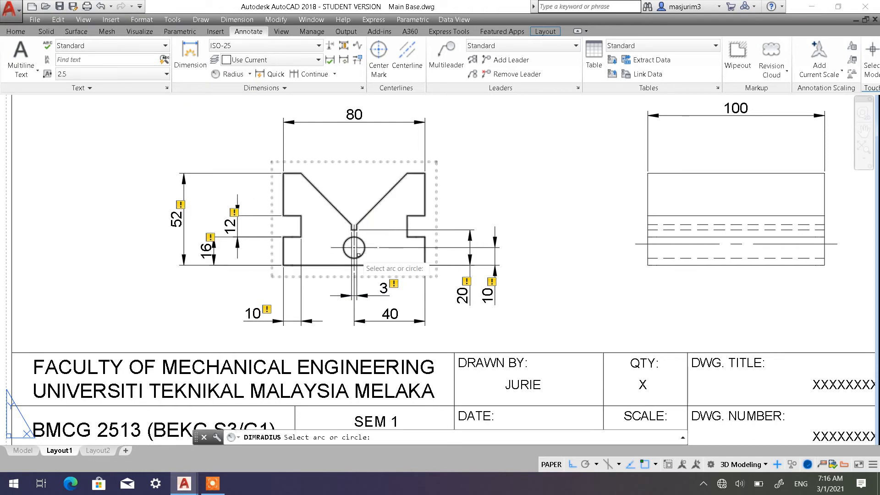
pyautogui.click(362, 240)
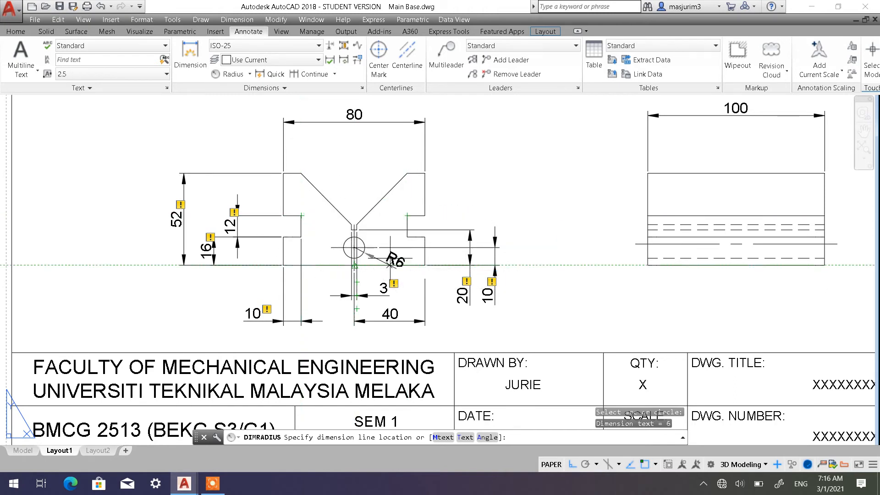
pyautogui.click(455, 165)
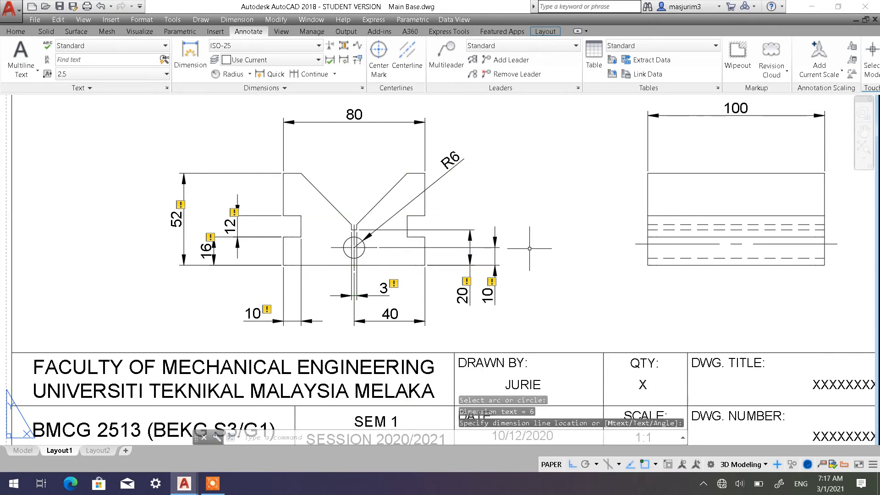
# Move the hole's radius dimension text slightly farther to the right of the front view
pyautogui.click(455, 173)
pyautogui.scroll(2, 454, 175)
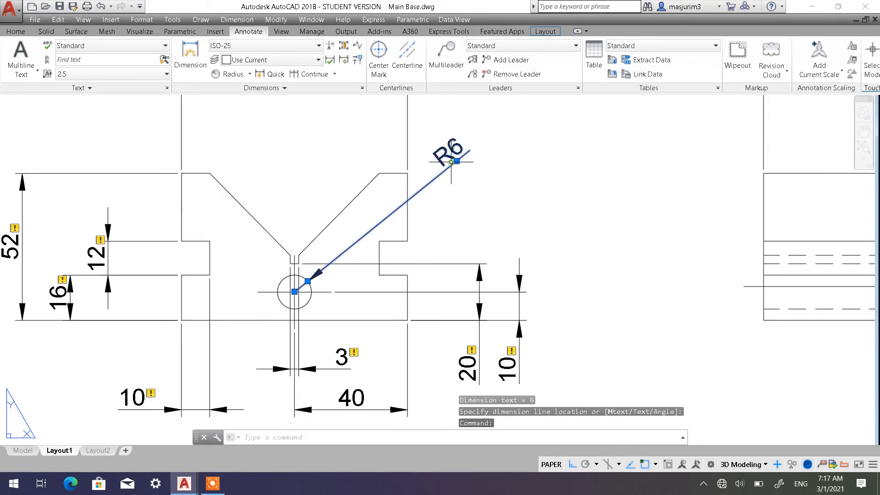
pyautogui.click(457, 160)
pyautogui.click(478, 160)
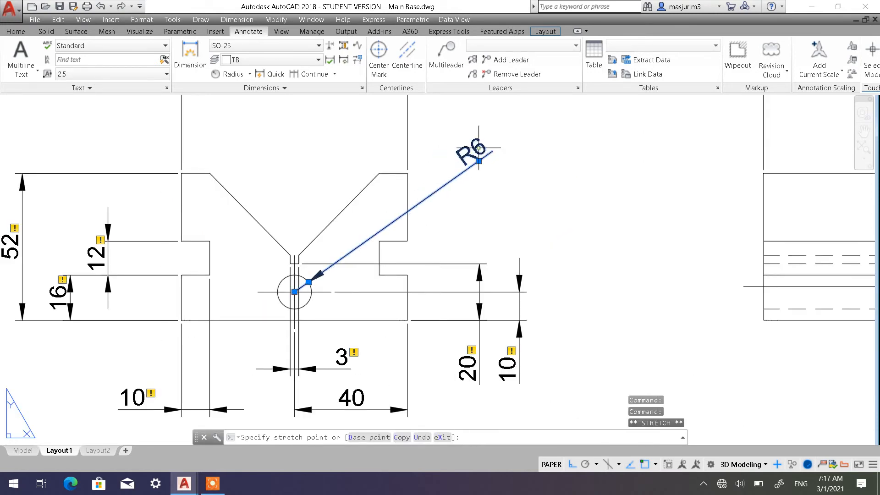
pyautogui.press('Escape')
pyautogui.press('Escape')
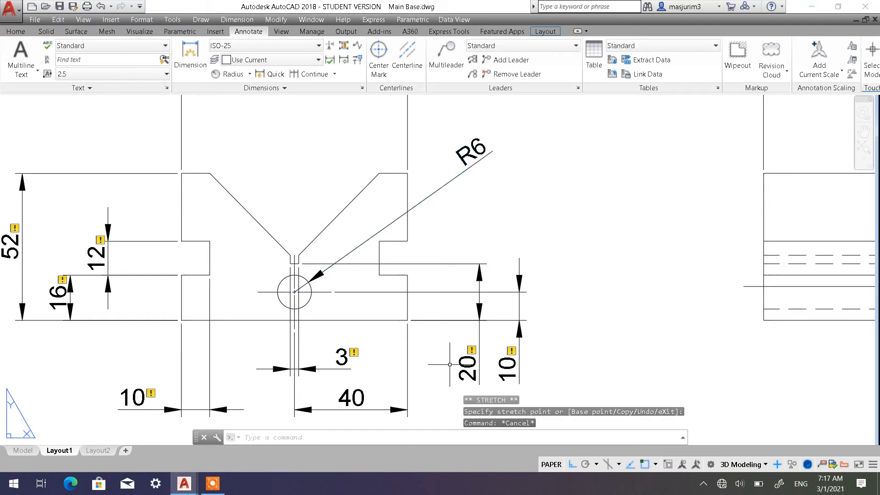
# Shift the relief-slot height dimension line slightly right, keeping it inside the hole-height dimension beside the front view
pyautogui.click(467, 366)
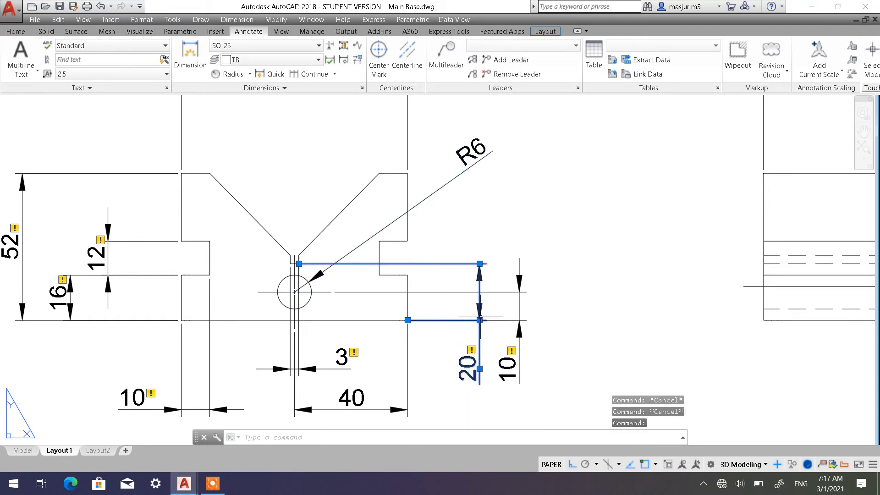
pyautogui.click(480, 320)
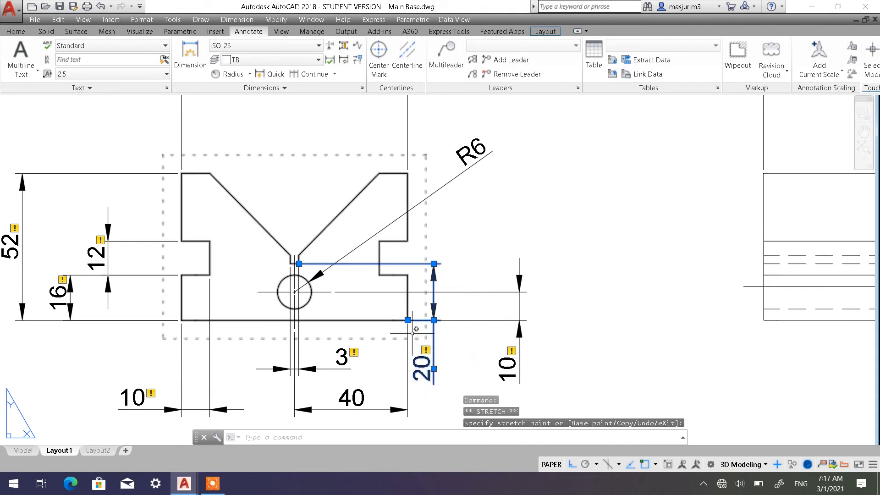
pyautogui.click(434, 320)
pyautogui.click(434, 320)
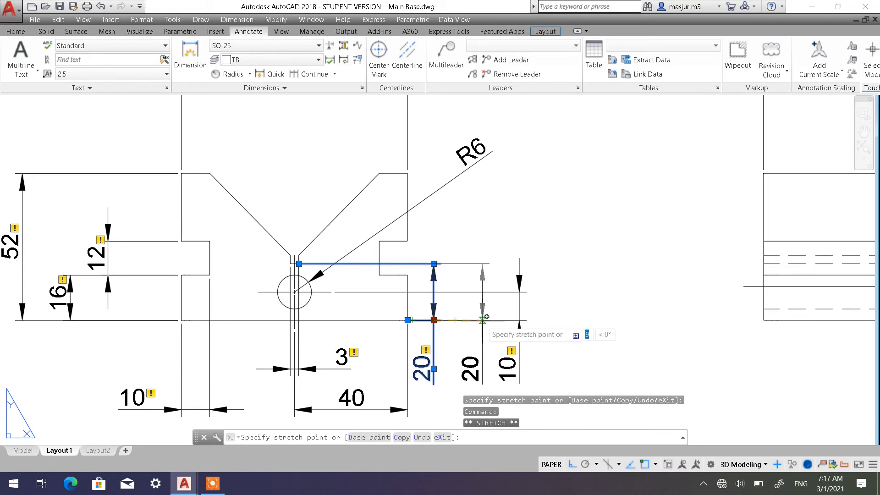
pyautogui.click(486, 319)
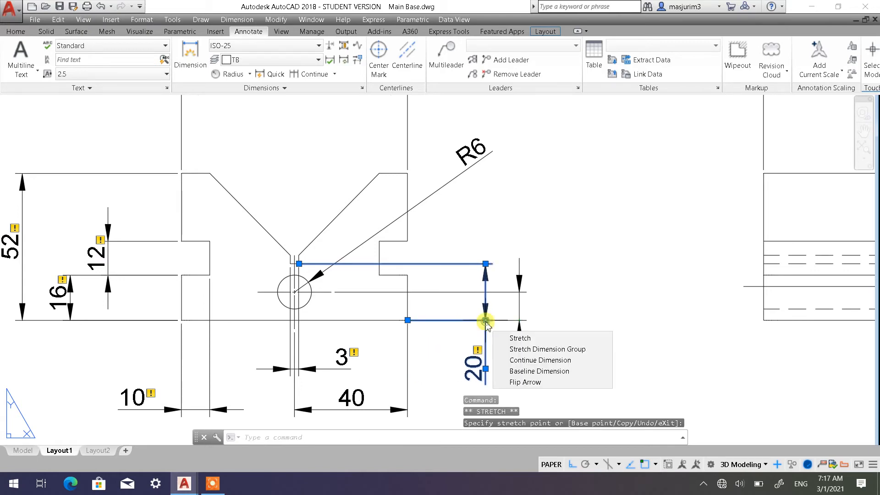
pyautogui.press('Escape')
pyautogui.press('Escape')
pyautogui.press('Escape')
pyautogui.scroll(-4, 599, 317)
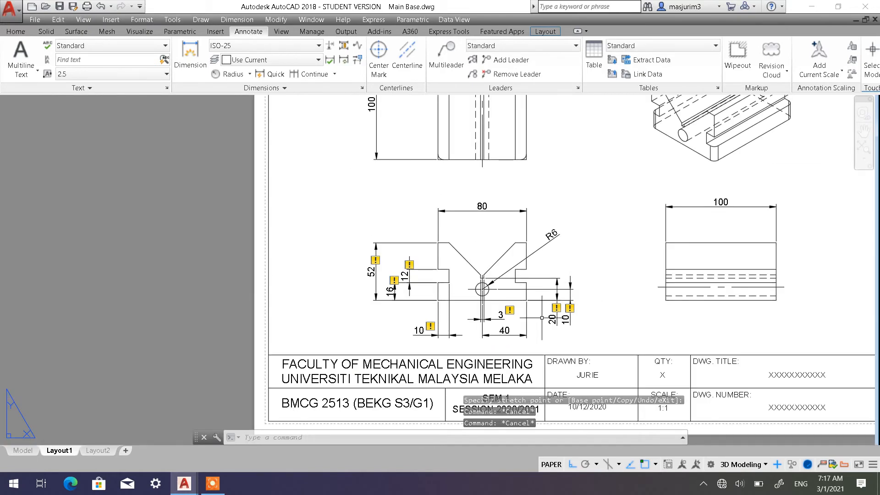
# Lower the relief-slot width dimension slightly, keeping it above the bottom row of dimensions below the front view
pyautogui.scroll(2, 541, 318)
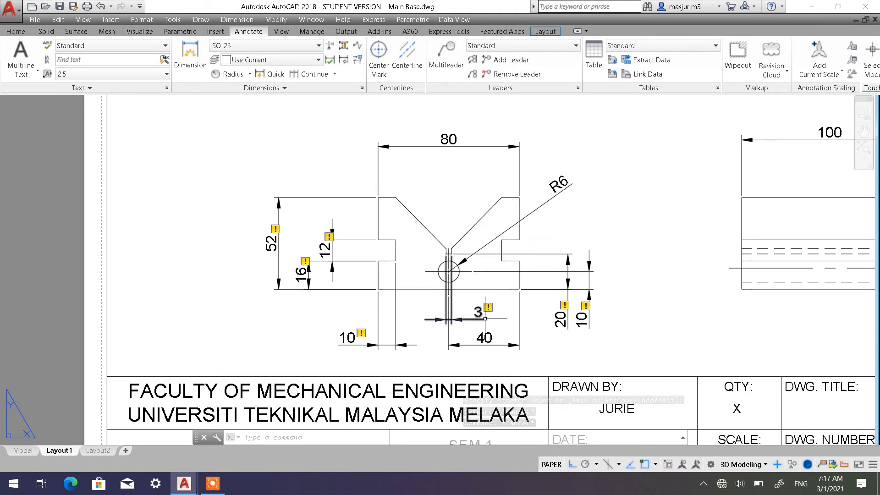
pyautogui.scroll(2, 479, 327)
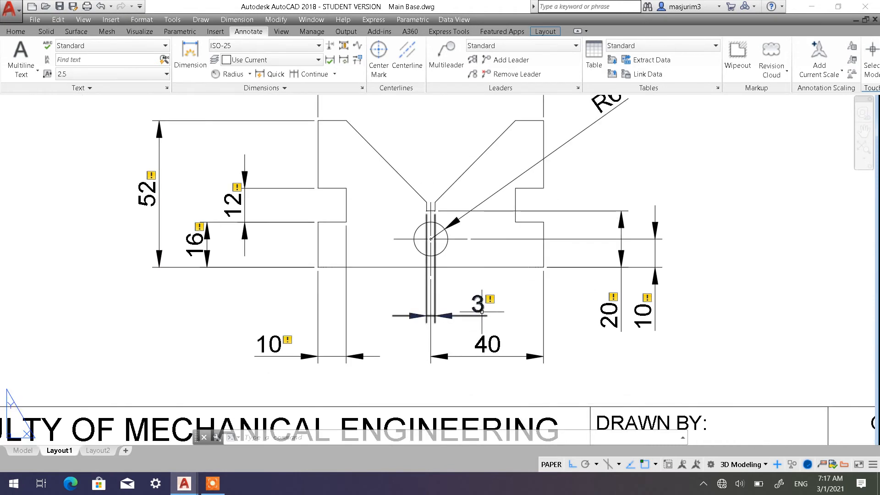
pyautogui.click(435, 315)
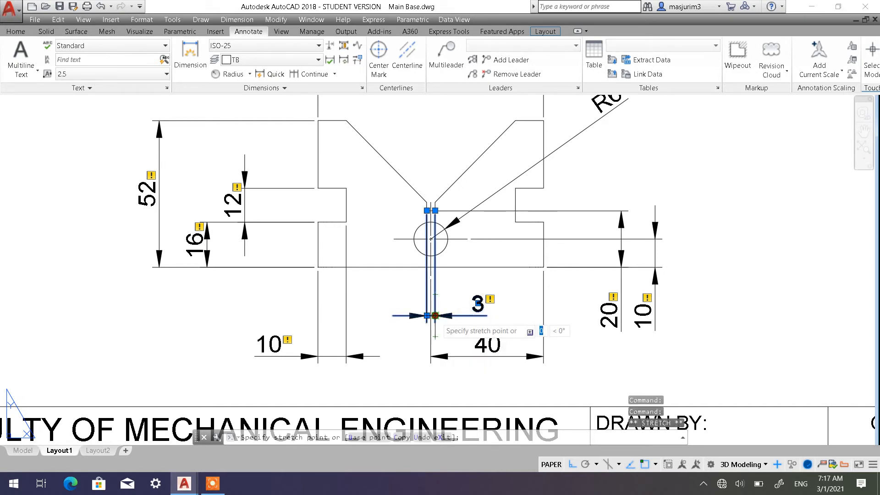
pyautogui.click(436, 322)
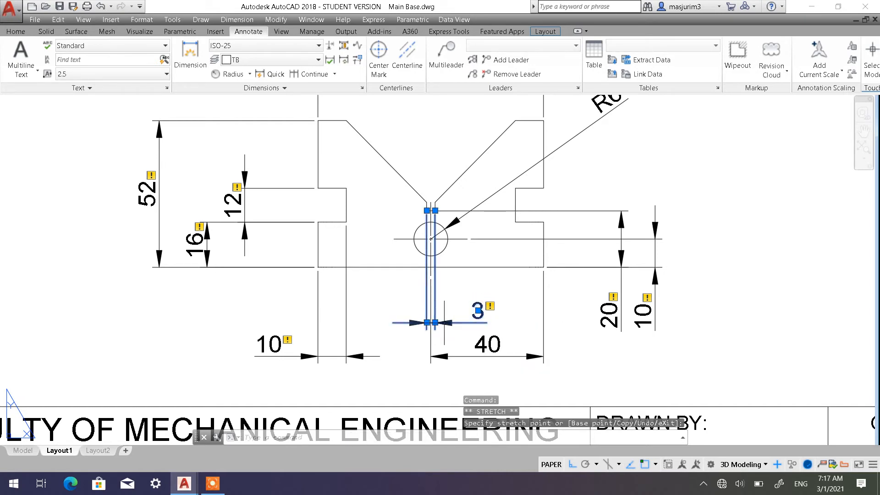
pyautogui.press('Escape')
pyautogui.press('Escape')
pyautogui.press('Escape')
pyautogui.scroll(-5, 665, 326)
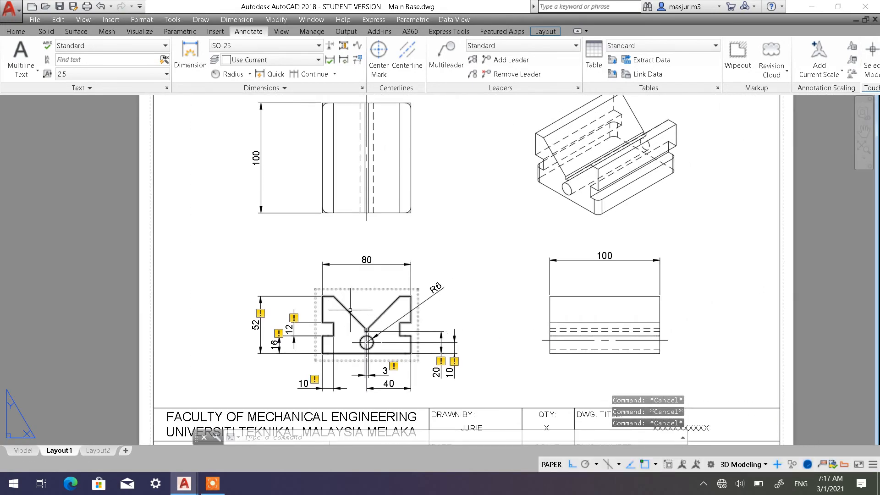
# Add an angular dimension between the two sloped faces of the V-groove, with its arc placed inside the groove
pyautogui.scroll(4, 348, 307)
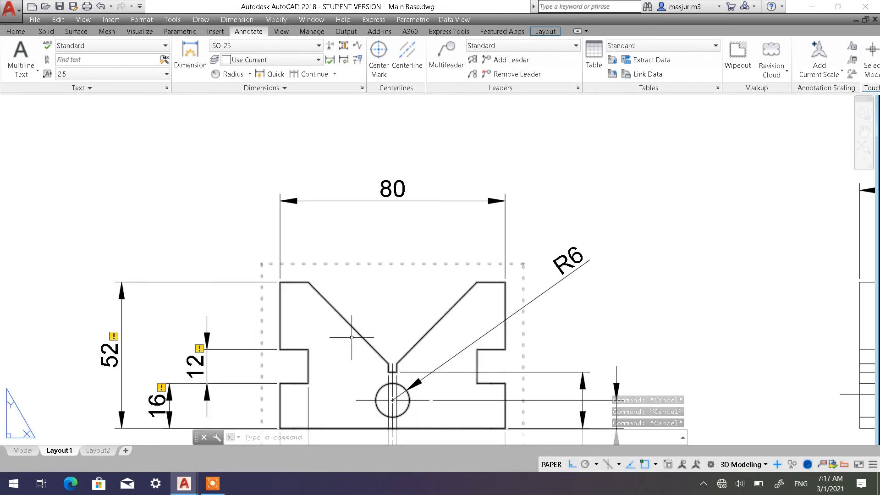
pyautogui.click(250, 75)
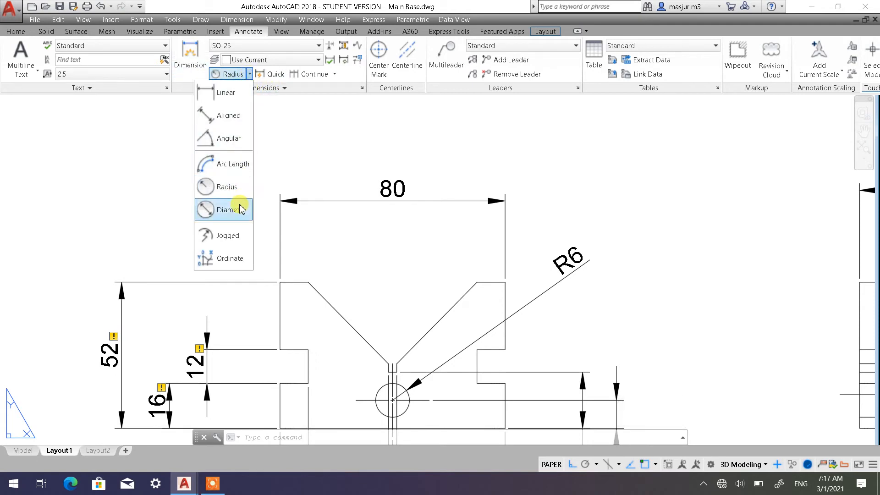
pyautogui.click(232, 141)
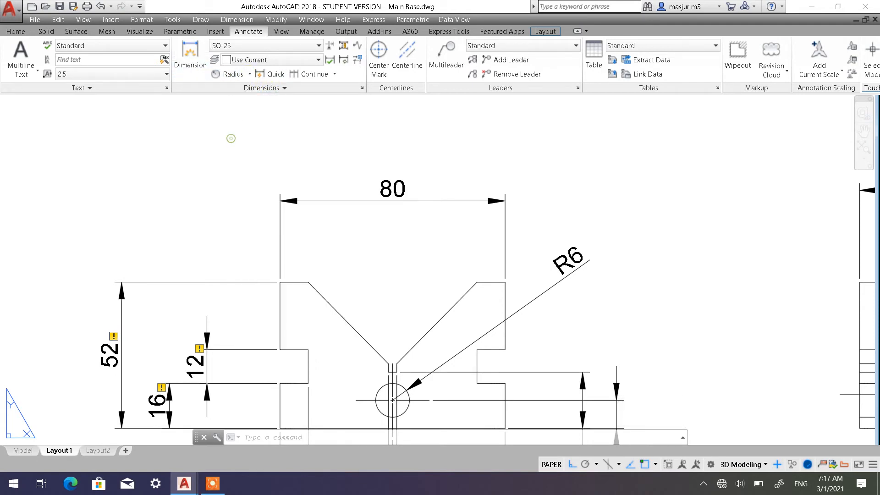
pyautogui.click(371, 345)
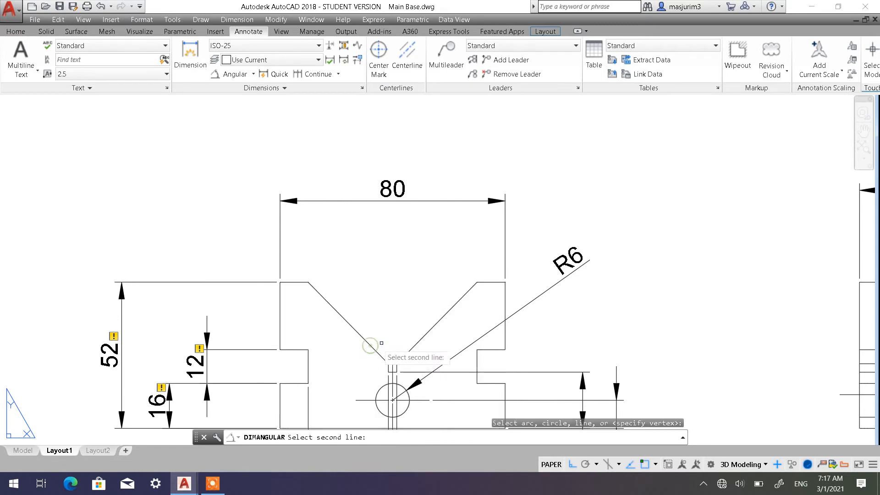
pyautogui.click(416, 338)
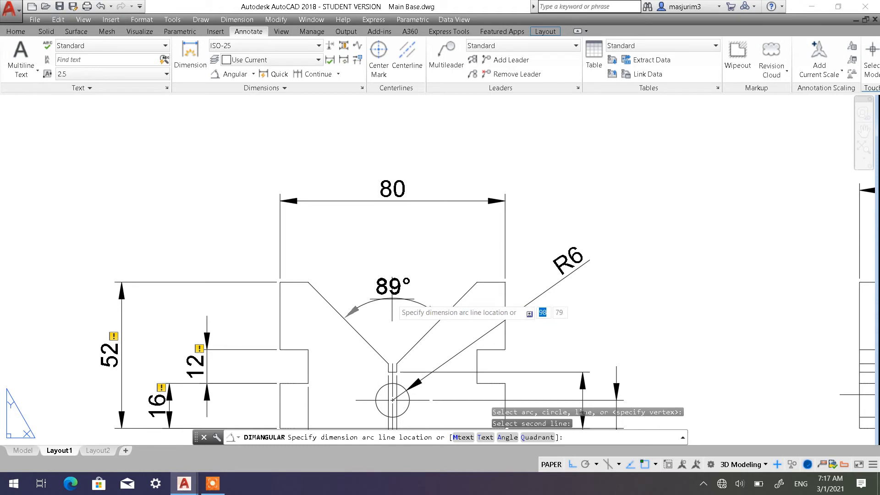
pyautogui.click(389, 310)
pyautogui.scroll(-2, 533, 270)
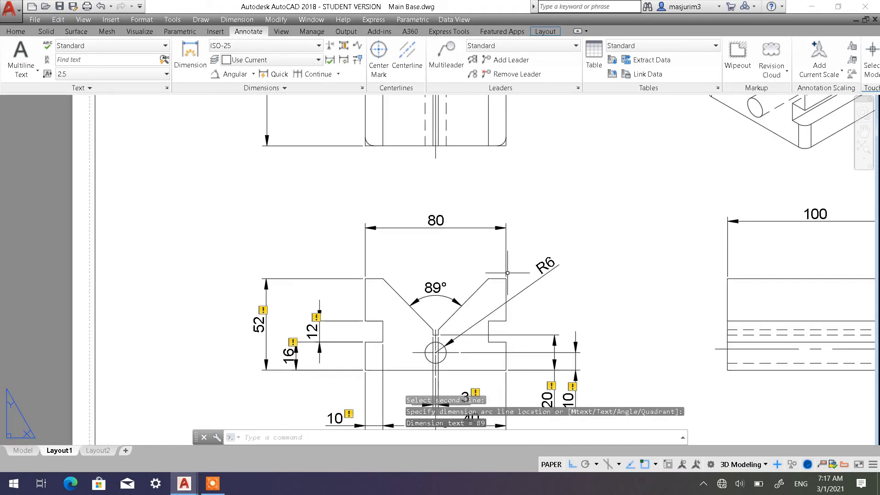
# Add an aligned dimension along the V-groove's right sloped face in the front view, placed to the upper left of the groove opening
pyautogui.moveTo(478, 308); pyautogui.dragTo(461, 267, button='middle')
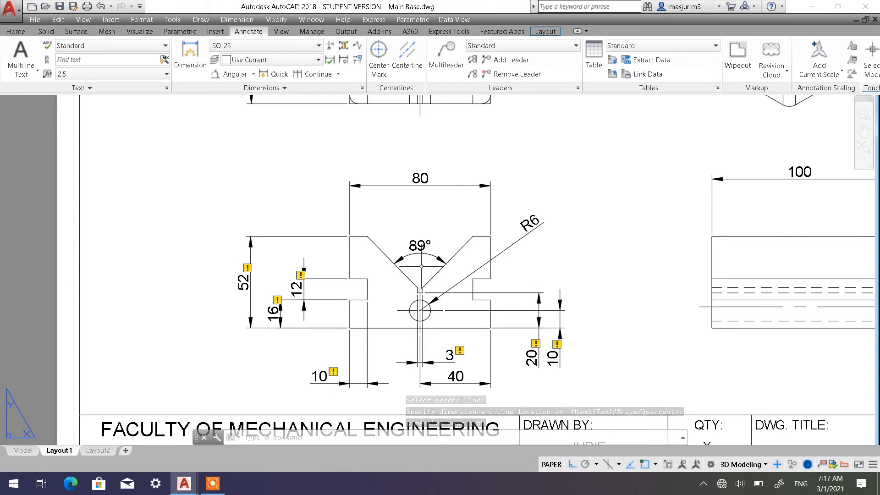
pyautogui.scroll(-2, 487, 255)
pyautogui.moveTo(481, 256); pyautogui.dragTo(430, 281, button='middle')
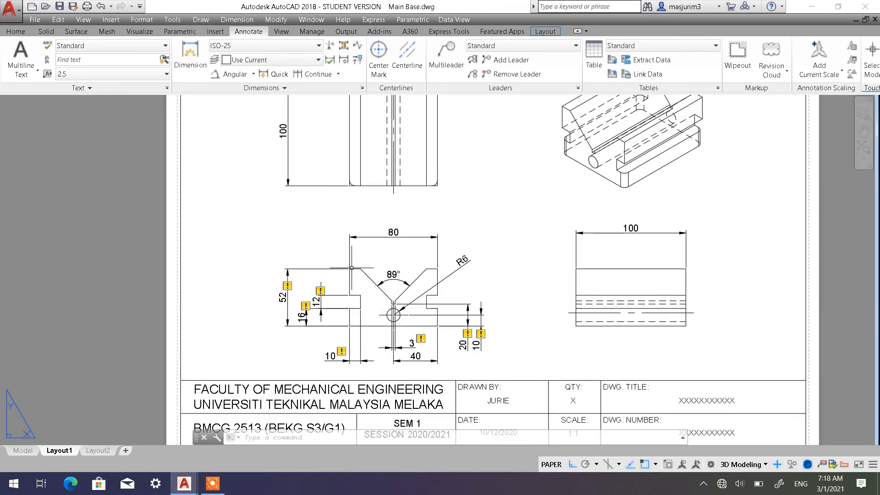
pyautogui.click(252, 75)
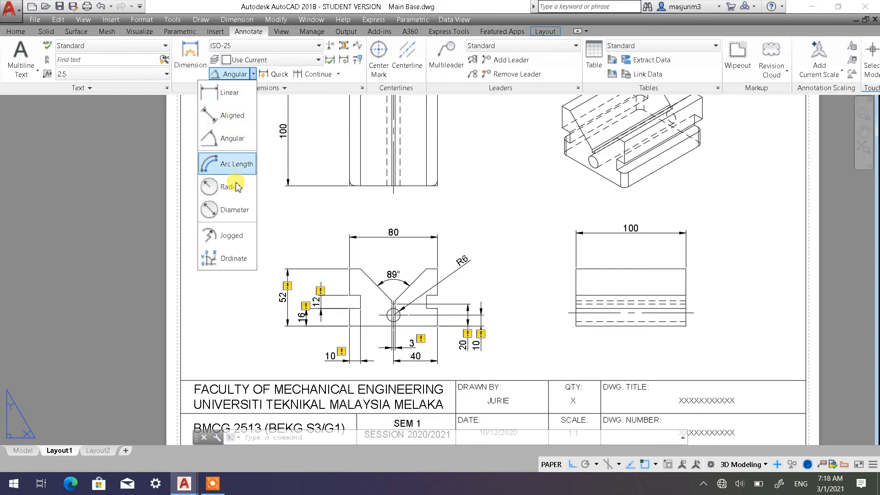
pyautogui.click(235, 120)
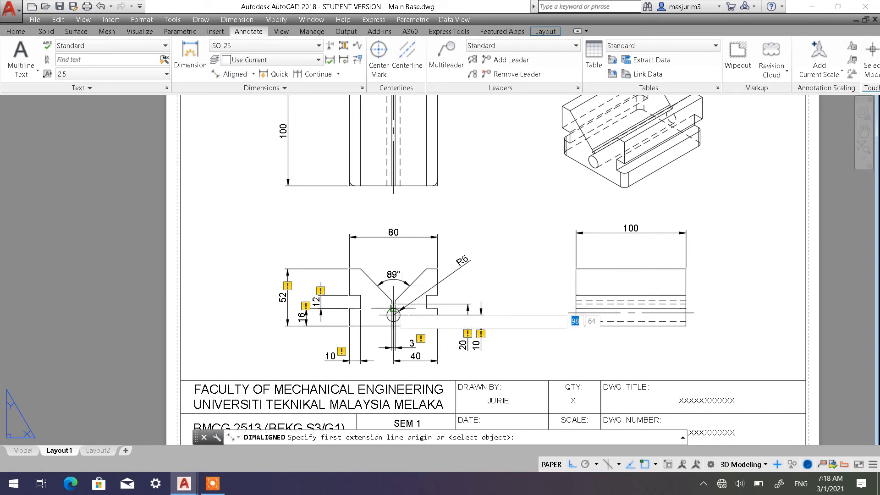
pyautogui.scroll(4, 392, 308)
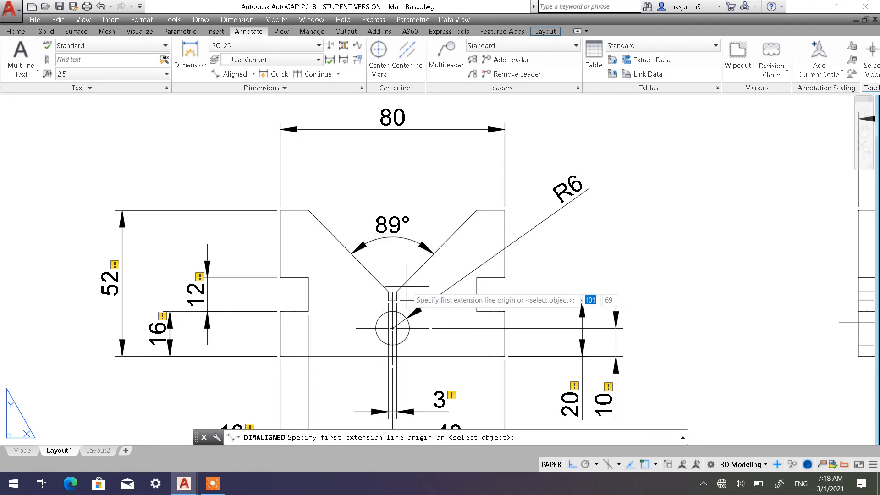
pyautogui.click(397, 291)
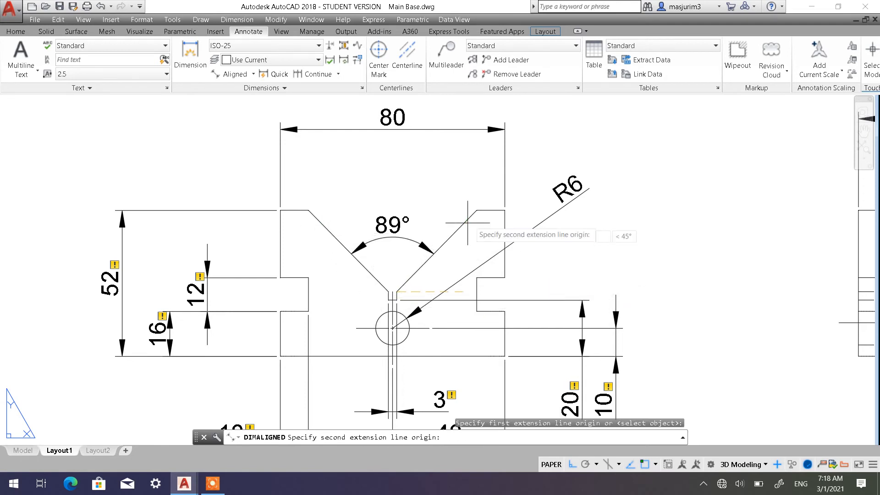
pyautogui.click(476, 210)
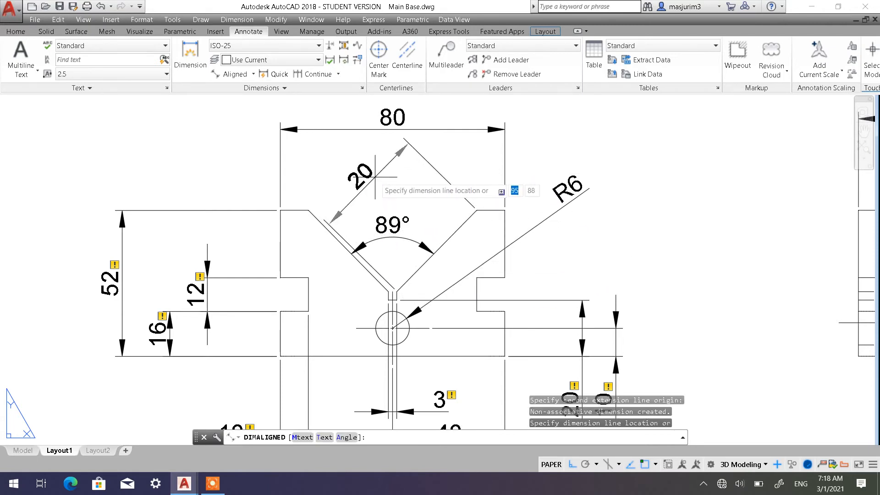
pyautogui.scroll(-2, 307, 145)
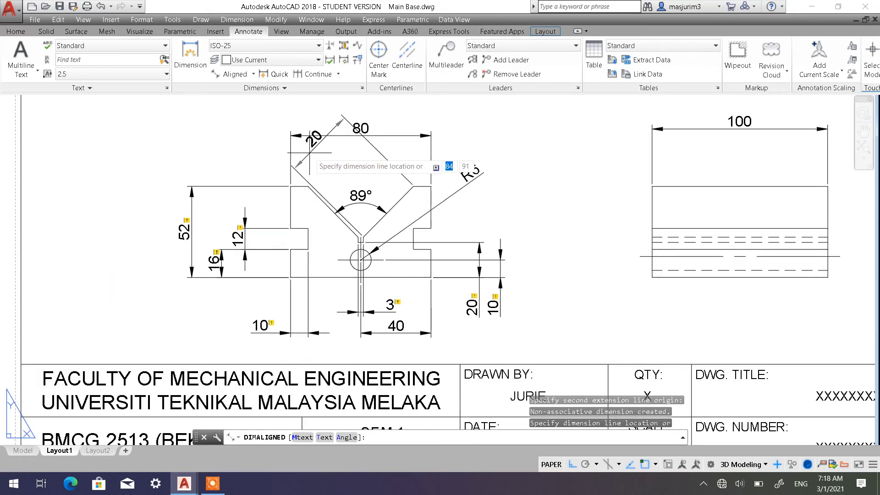
pyautogui.click(310, 153)
# Raise the overall width dimension above the front view so it clears the aligned groove dimension
pyautogui.moveTo(375, 163); pyautogui.dragTo(371, 235, button='middle')
pyautogui.click(366, 195)
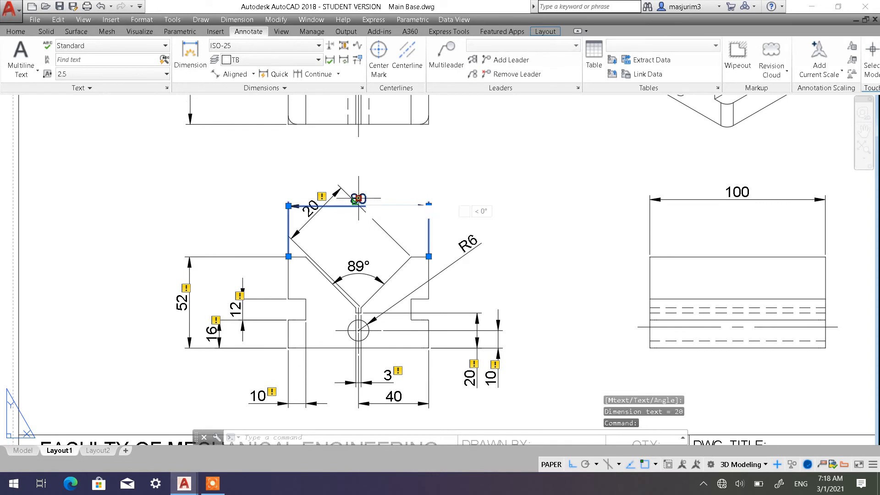
pyautogui.click(359, 199)
pyautogui.click(359, 171)
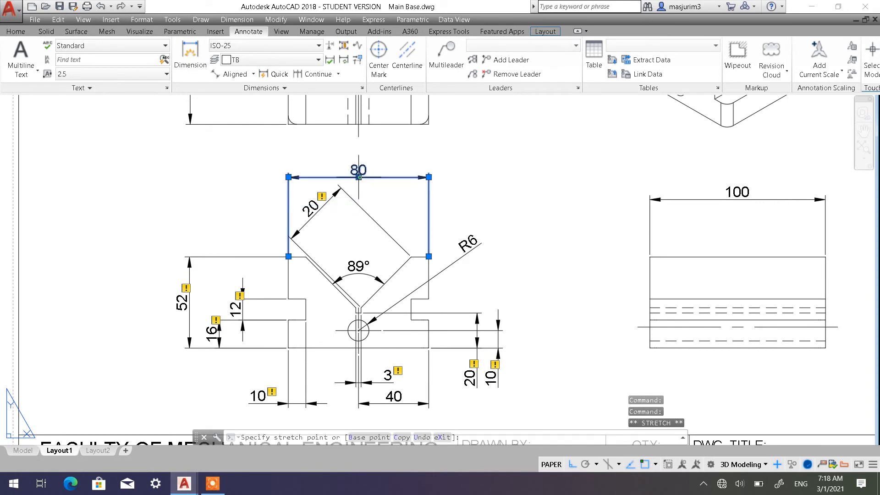
pyautogui.press('Escape')
pyautogui.press('Escape')
pyautogui.press('Escape')
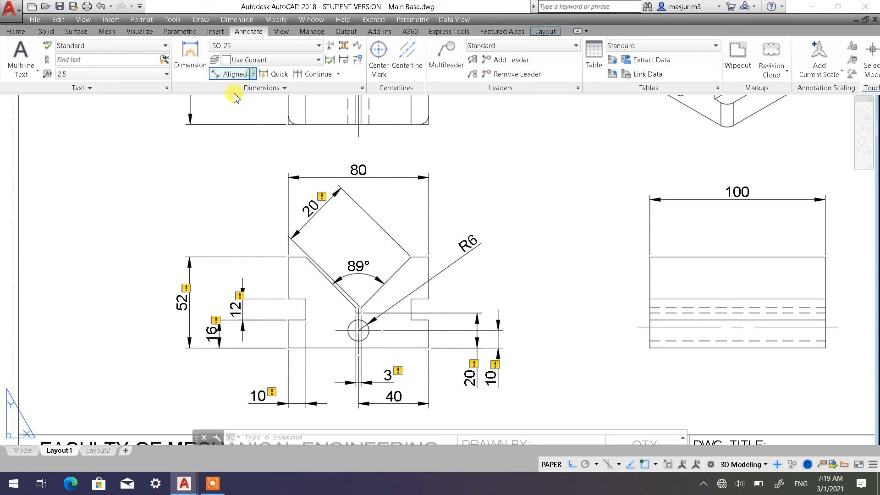
pyautogui.click(253, 75)
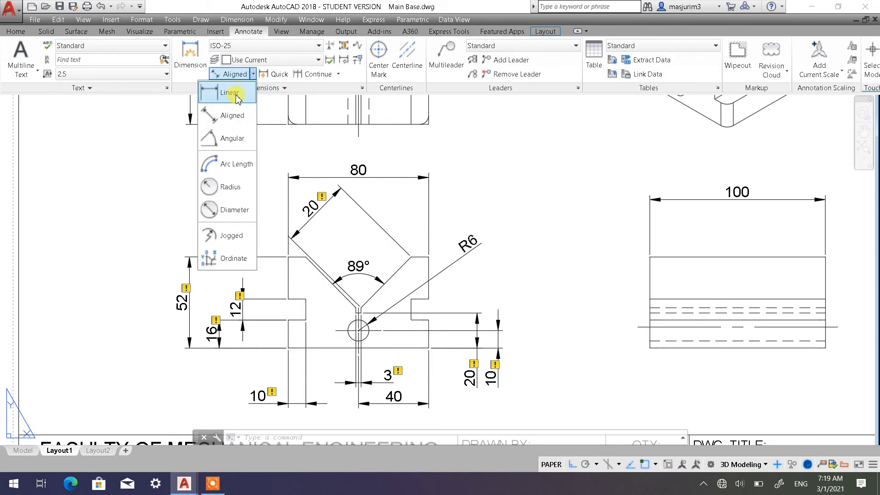
pyautogui.click(236, 98)
pyautogui.click(362, 308)
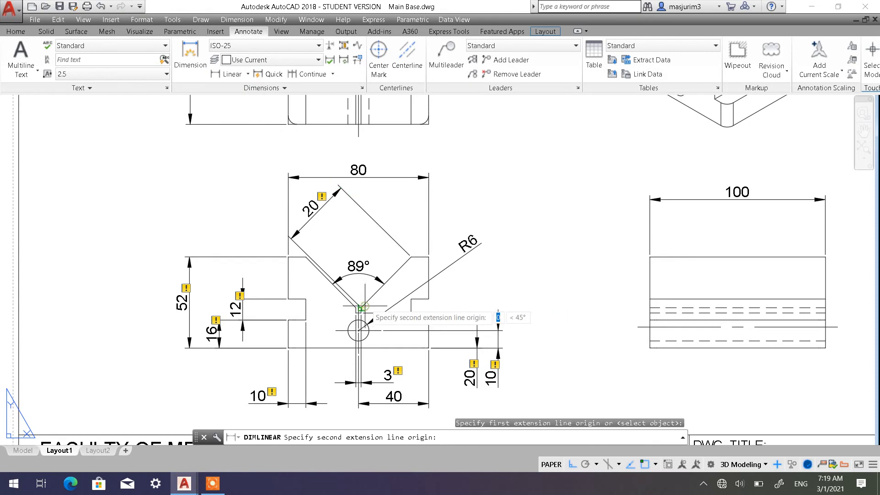
pyautogui.click(411, 256)
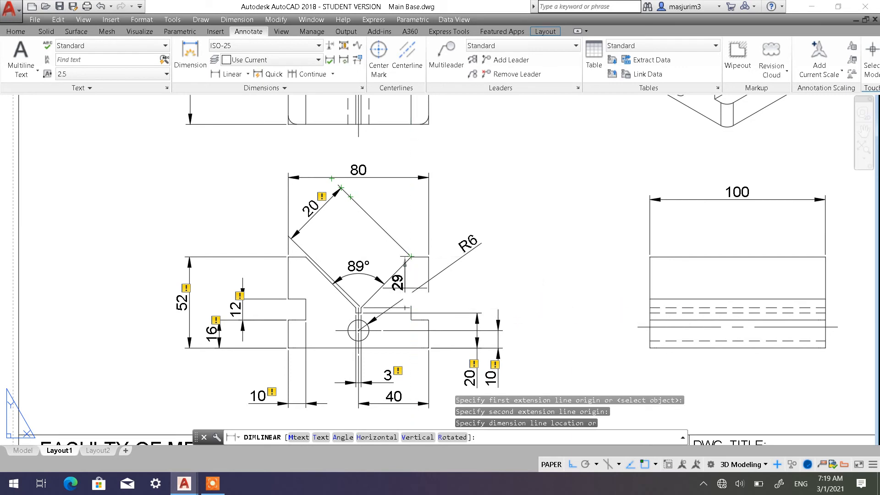
pyautogui.press('Escape')
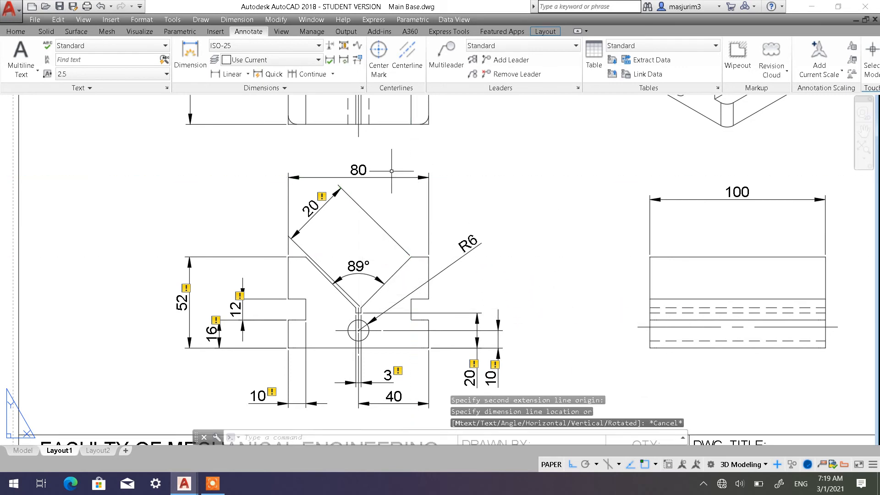
# Replace the aligned groove dimension with one along the V-groove's left sloped face, placed to the upper right of the groove opening
pyautogui.click(311, 208)
pyautogui.press('Delete')
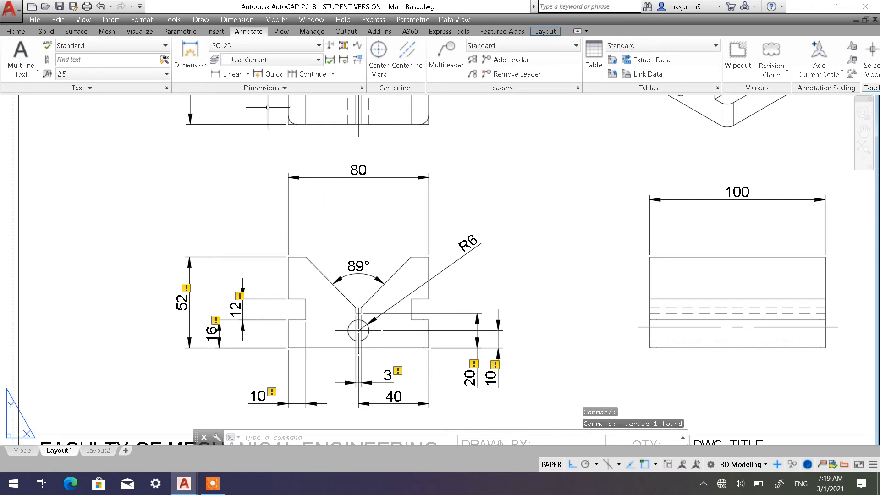
pyautogui.click(248, 74)
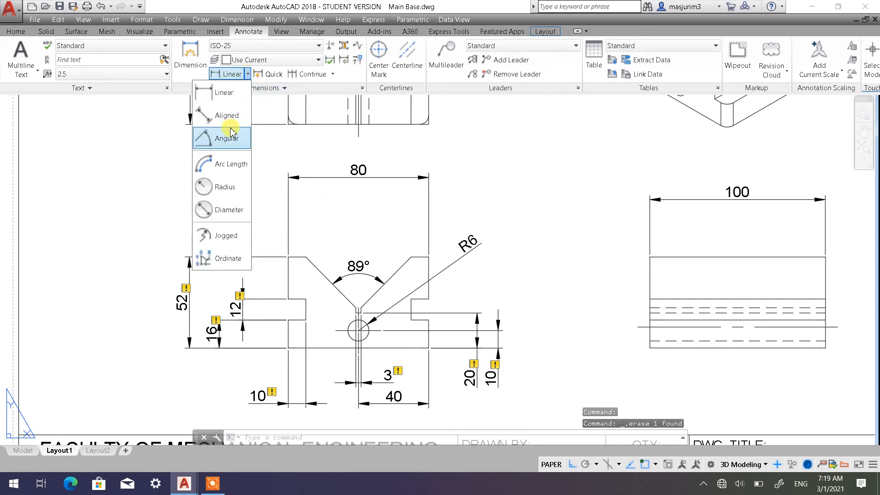
pyautogui.click(232, 118)
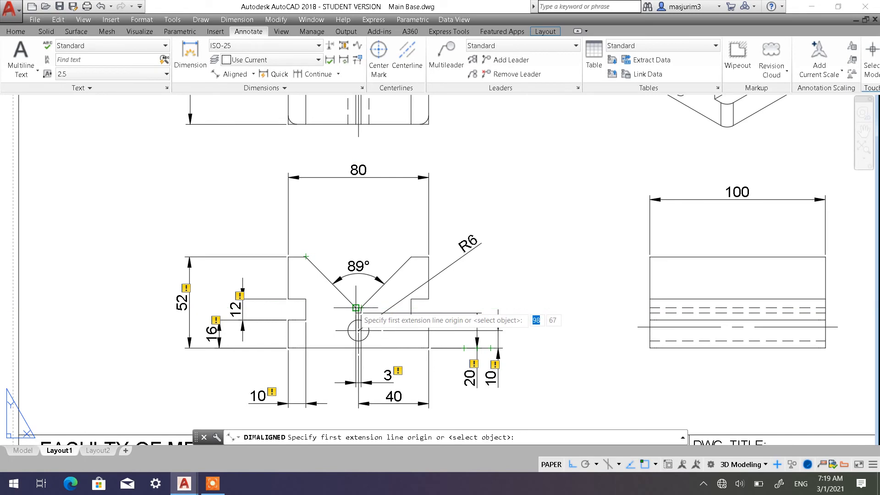
pyautogui.click(356, 308)
pyautogui.click(310, 255)
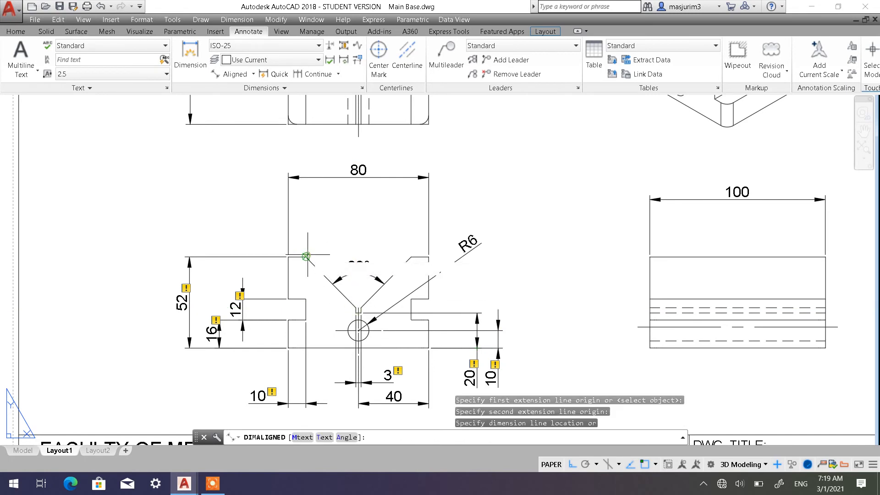
pyautogui.click(381, 206)
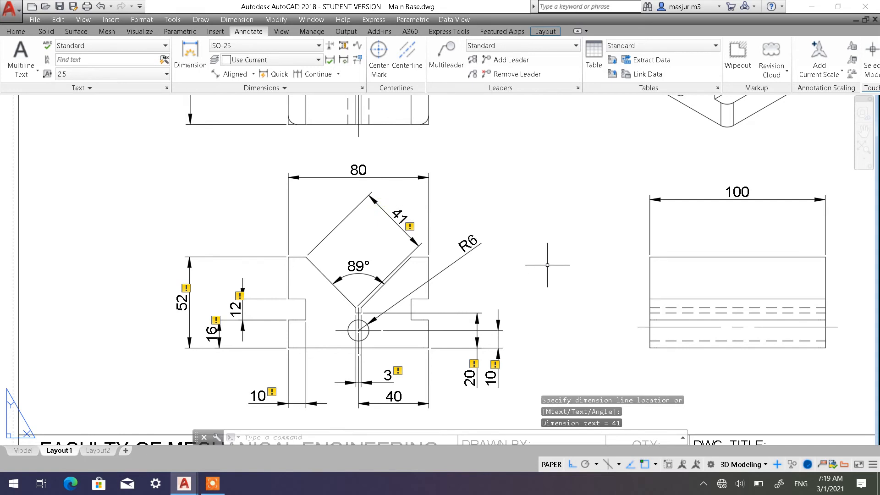
# Replace the left-face dimension with an aligned one along the V-groove's right sloped face, placed to the upper left below the overall width dimension
pyautogui.scroll(2, 388, 290)
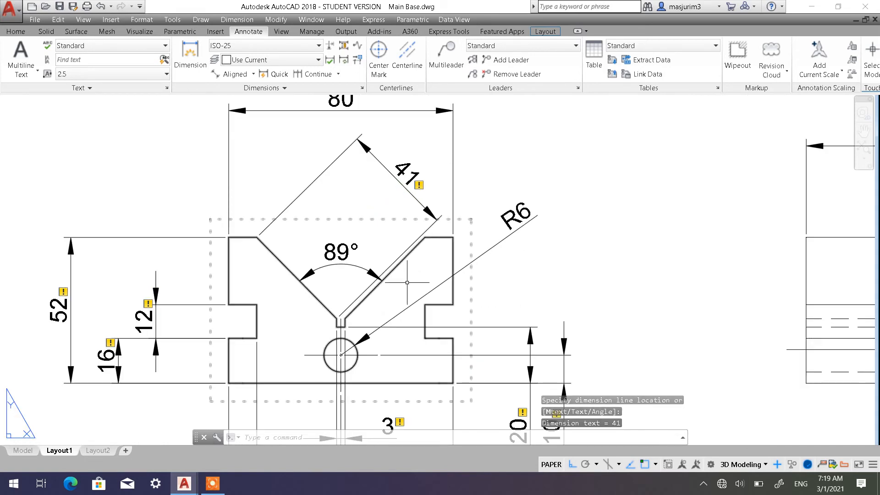
pyautogui.click(401, 223)
pyautogui.press('Delete')
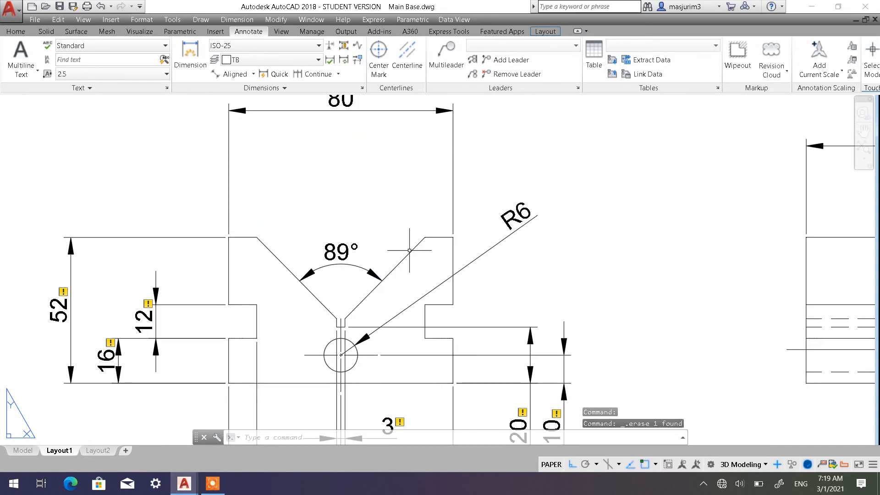
pyautogui.click(231, 74)
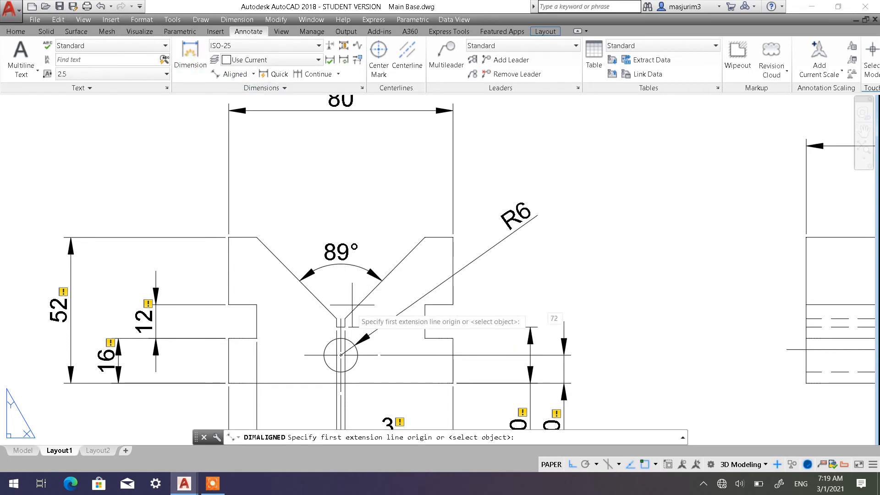
pyautogui.click(345, 318)
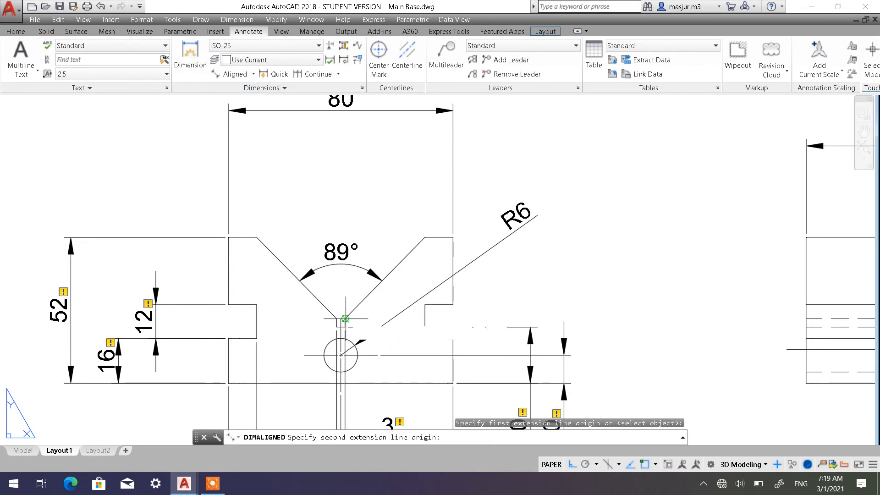
pyautogui.click(426, 237)
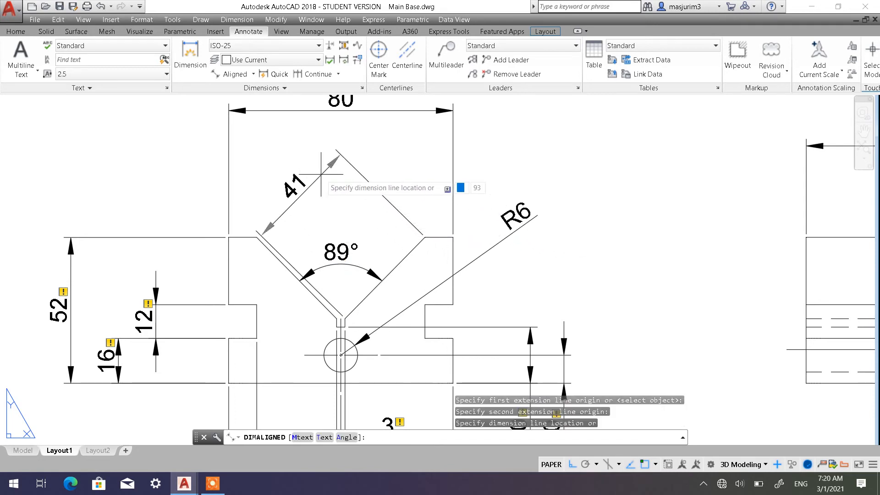
pyautogui.click(295, 164)
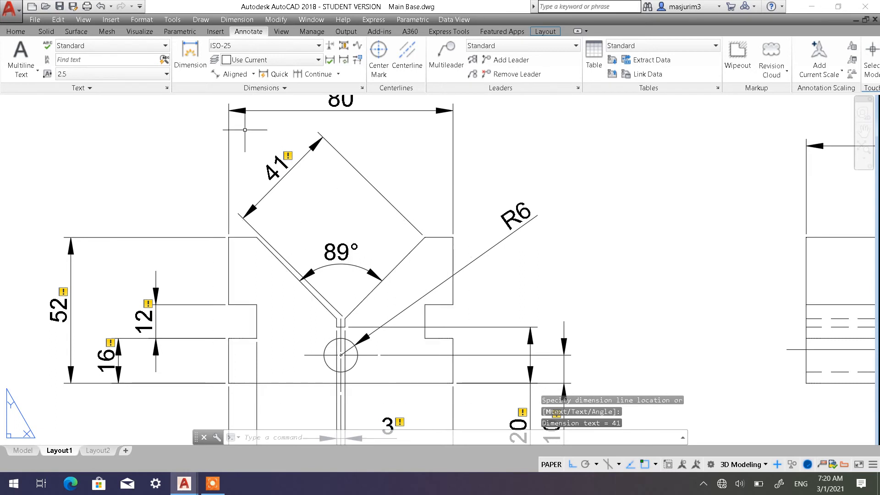
pyautogui.click(235, 74)
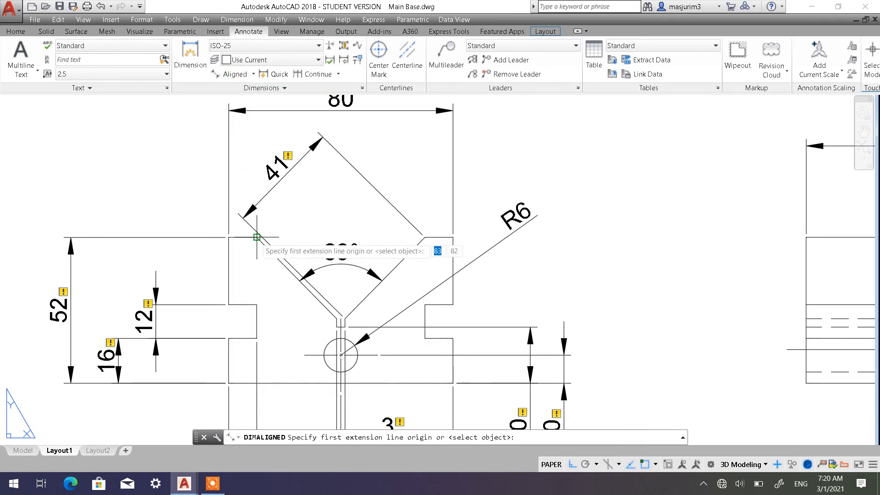
pyautogui.click(256, 237)
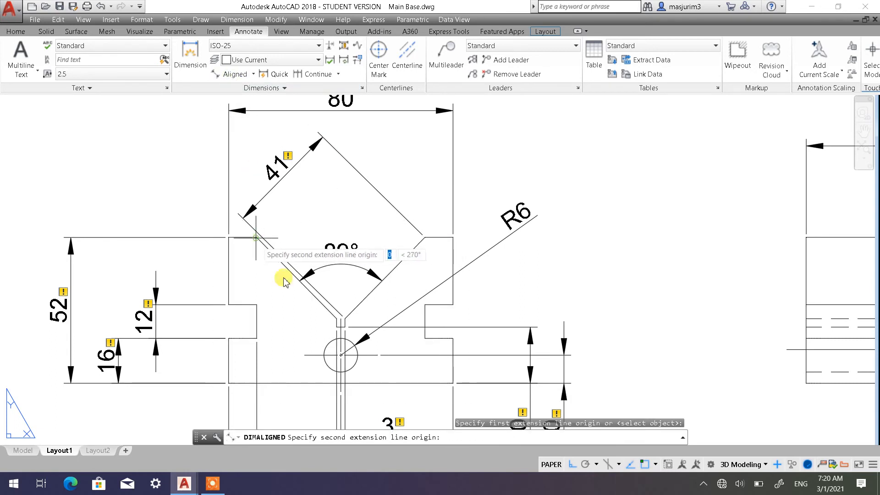
pyautogui.click(335, 320)
pyautogui.press('Escape')
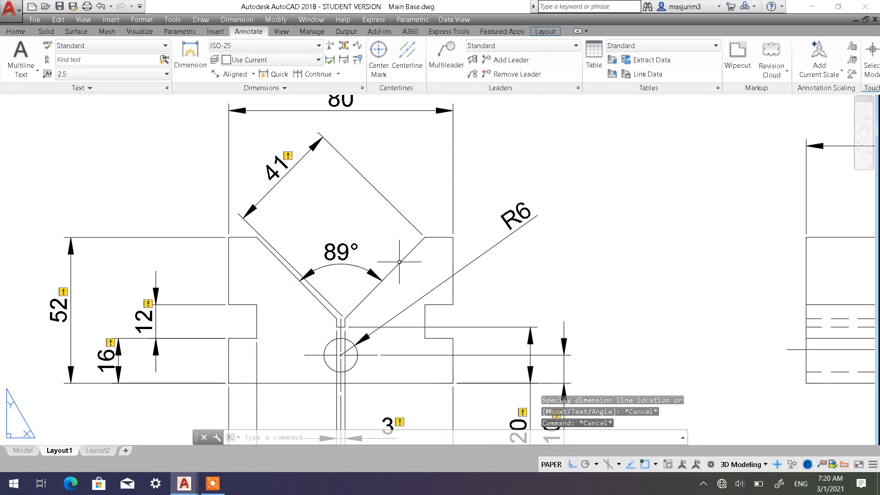
# Add a radius dimension to the lower-right rounded corner of the top view, placed diagonally outside the outline
pyautogui.scroll(-3, 399, 262)
pyautogui.moveTo(382, 271); pyautogui.dragTo(387, 287, button='middle')
pyautogui.moveTo(460, 294); pyautogui.dragTo(447, 306, button='middle')
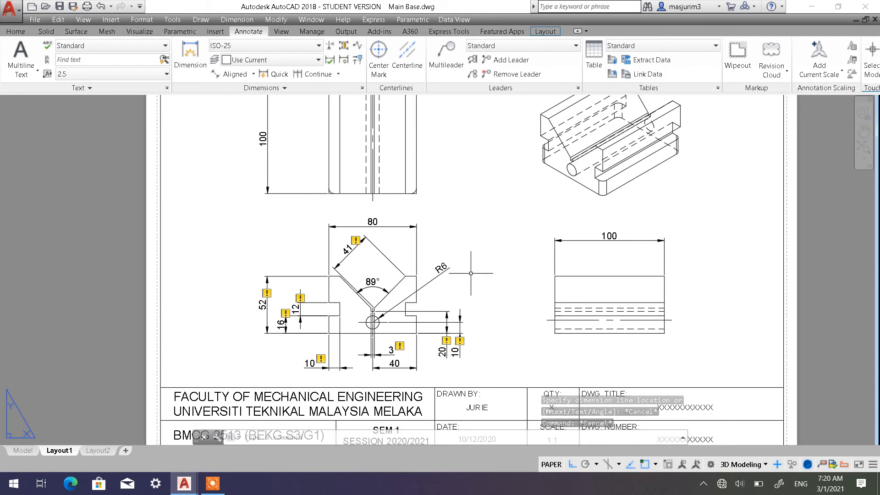
pyautogui.scroll(4, 416, 193)
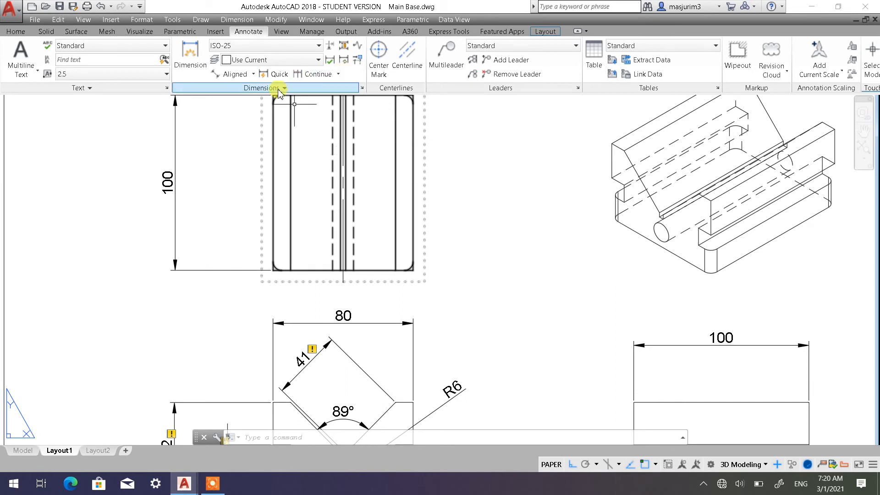
pyautogui.click(253, 75)
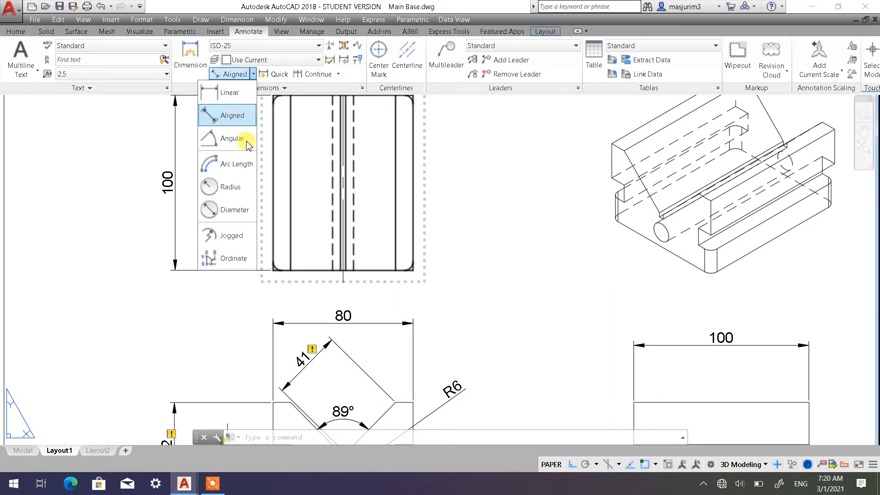
pyautogui.click(233, 187)
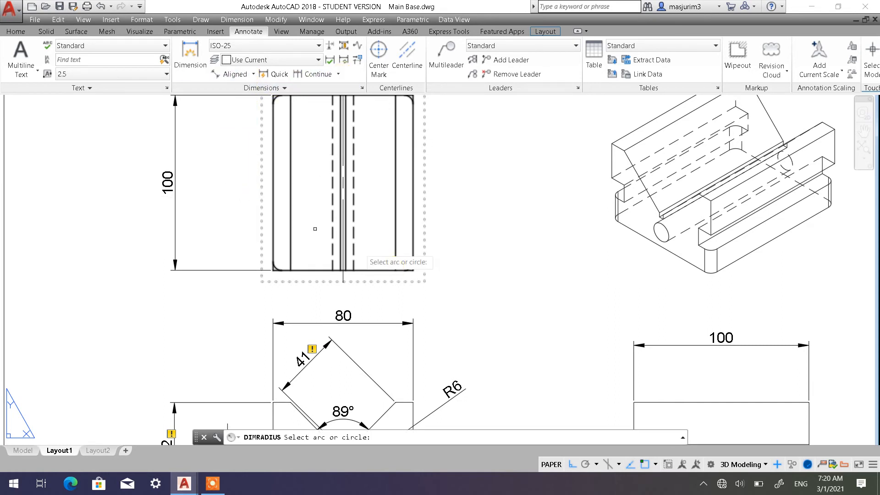
pyautogui.scroll(4, 420, 282)
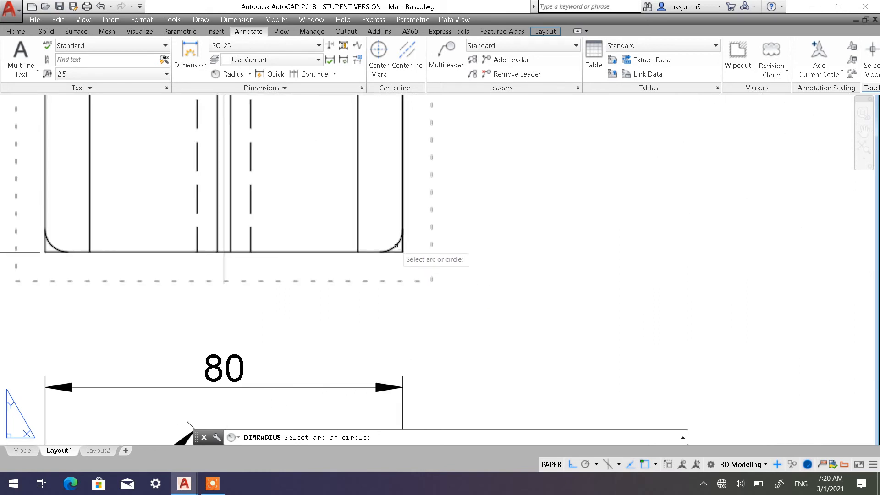
pyautogui.click(396, 246)
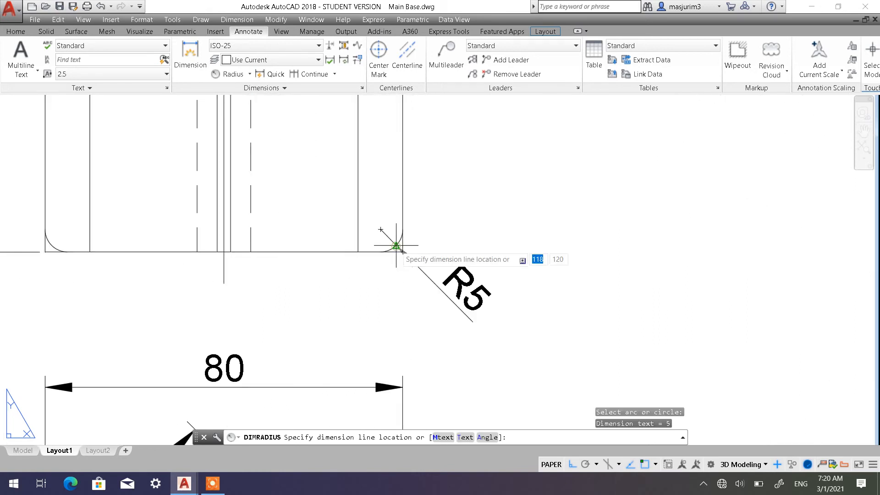
pyautogui.click(534, 350)
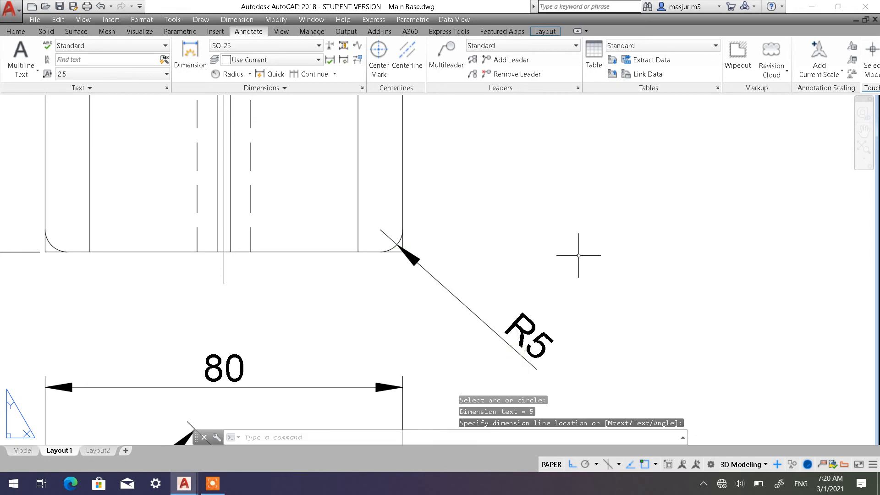
# Set the isometric view's display style to visible lines only, comparing it with visible and hidden lines before applying
pyautogui.scroll(-4, 593, 253)
pyautogui.scroll(1, 626, 264)
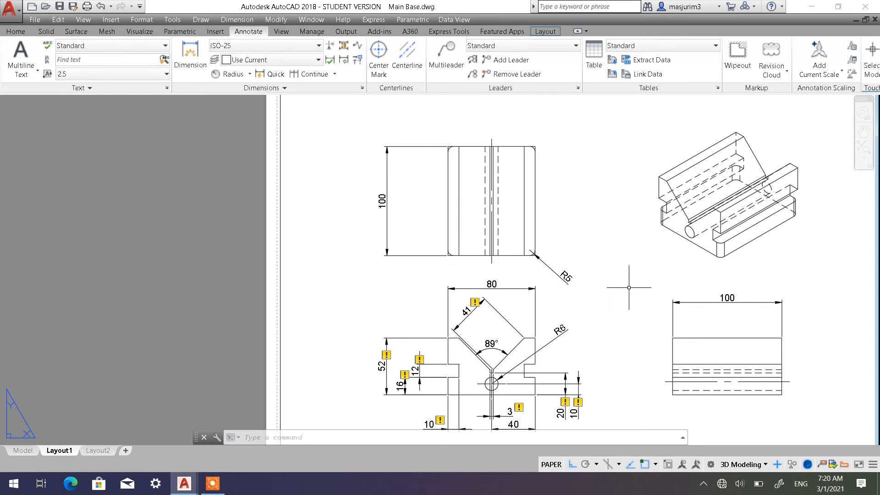
pyautogui.moveTo(580, 285); pyautogui.dragTo(560, 251, button='middle')
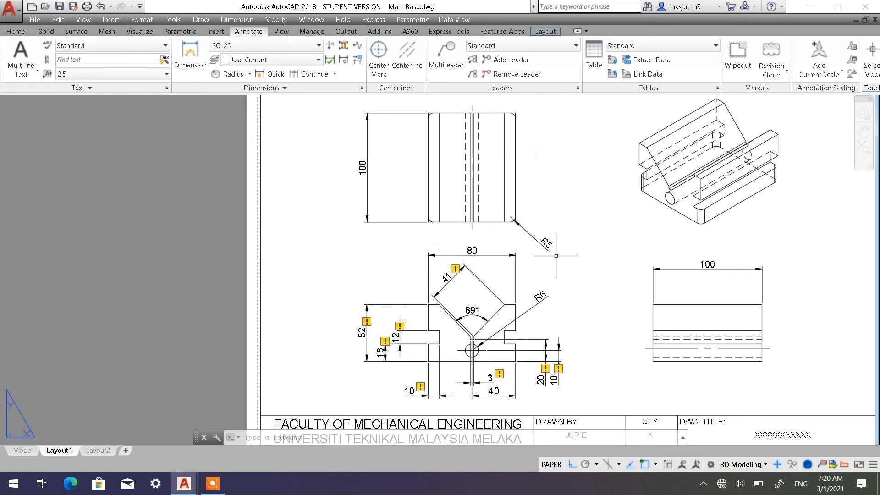
pyautogui.scroll(-3, 559, 264)
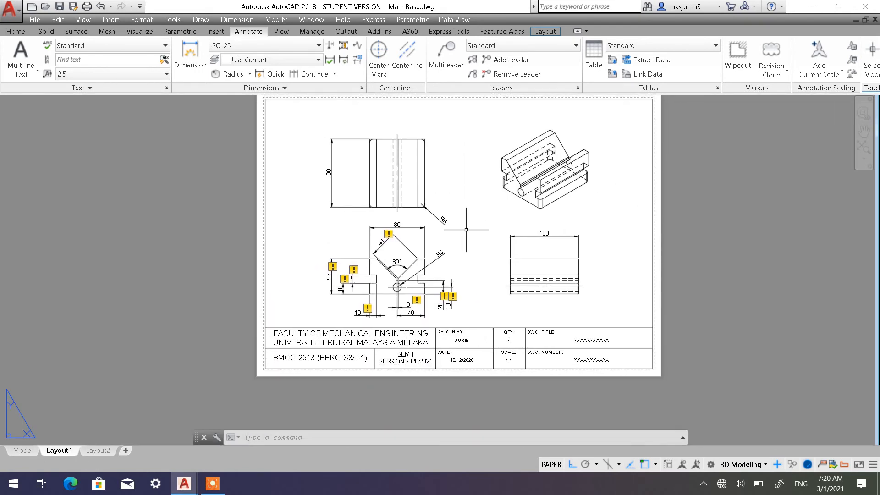
pyautogui.moveTo(473, 219); pyautogui.dragTo(455, 246, button='middle')
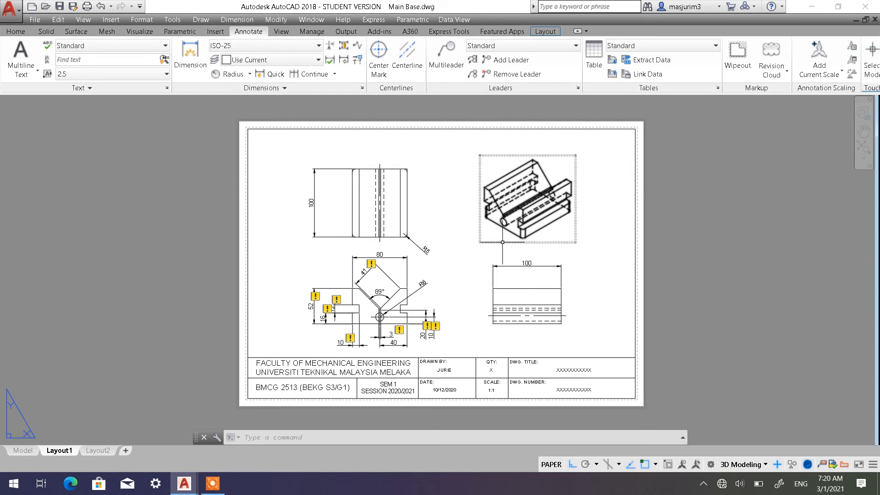
pyautogui.doubleClick(499, 242)
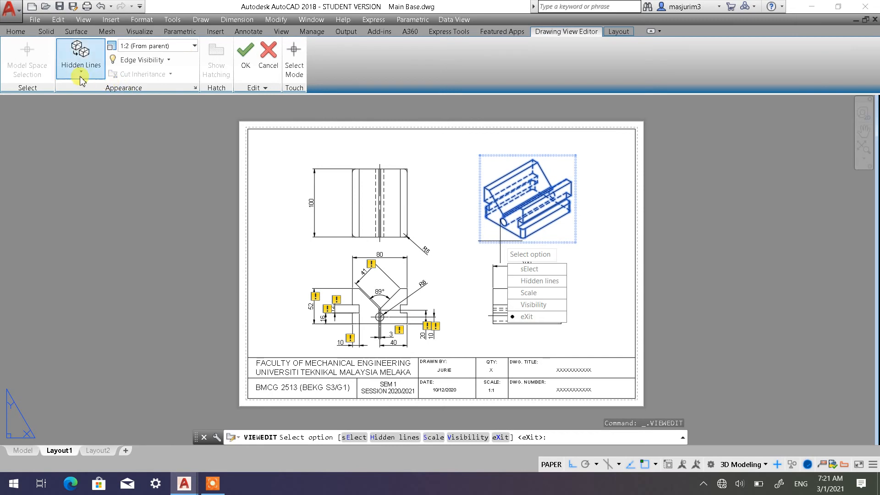
pyautogui.click(81, 76)
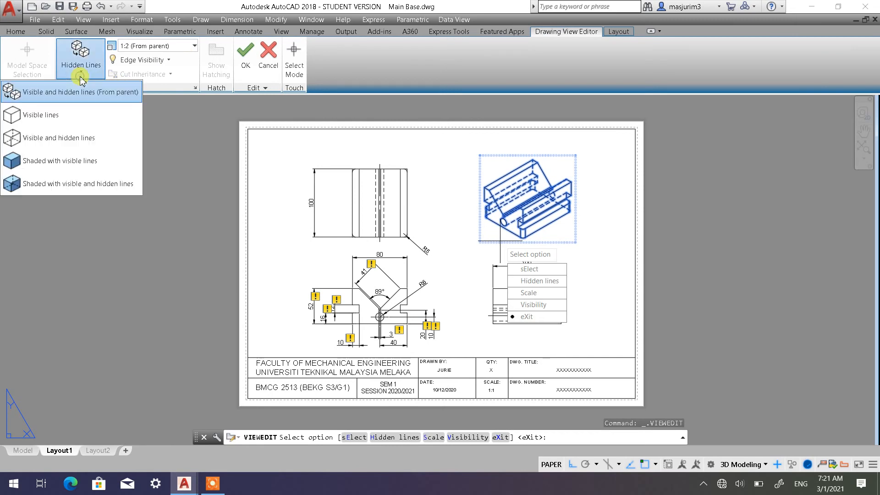
pyautogui.click(66, 120)
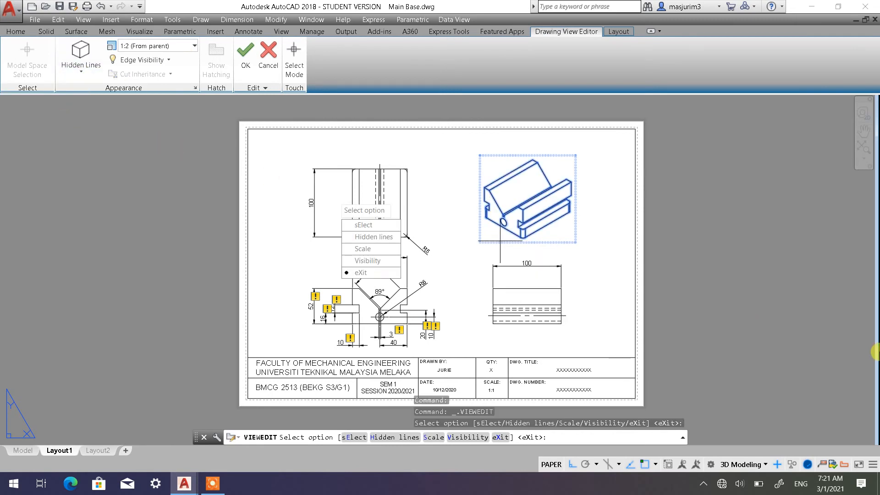
pyautogui.click(84, 77)
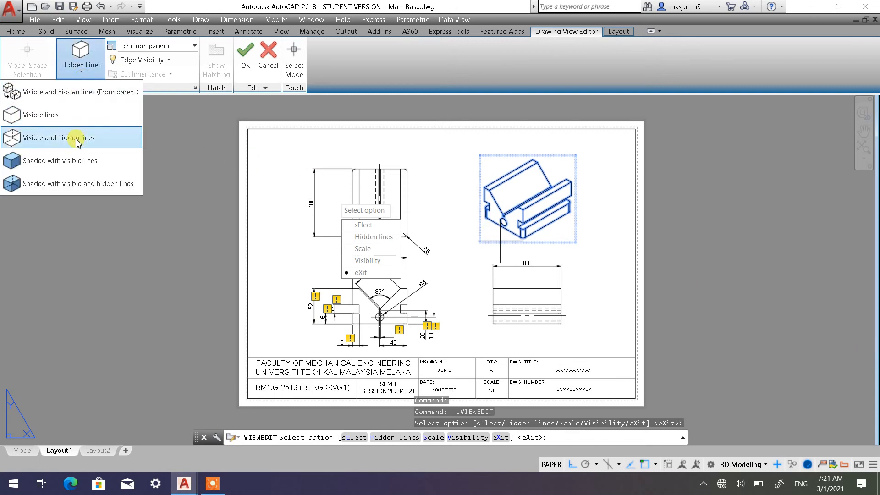
pyautogui.click(76, 140)
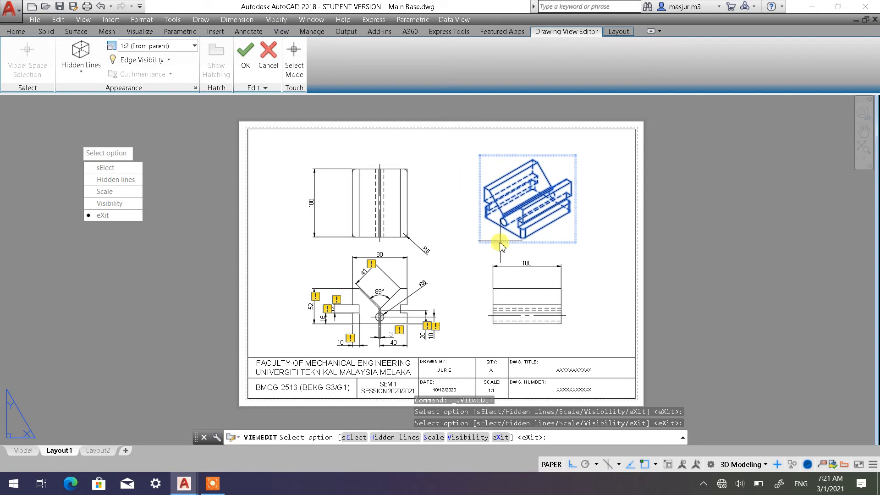
pyautogui.click(81, 60)
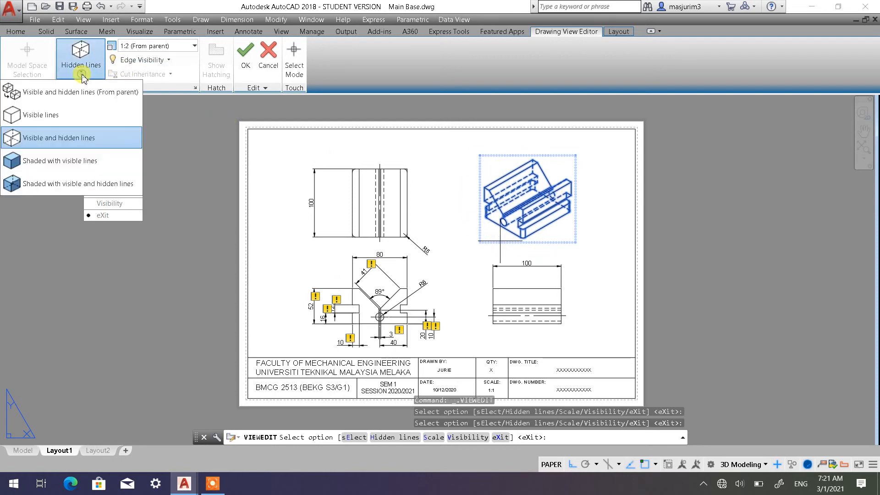
pyautogui.click(50, 117)
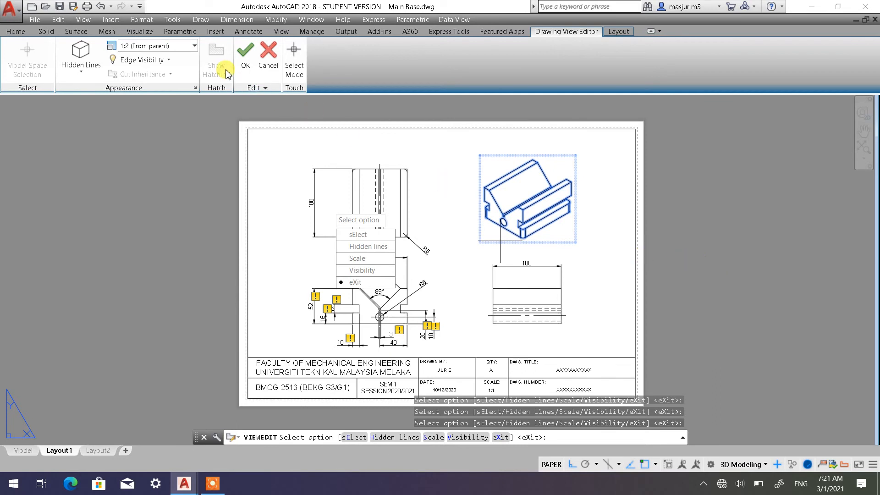
pyautogui.click(246, 54)
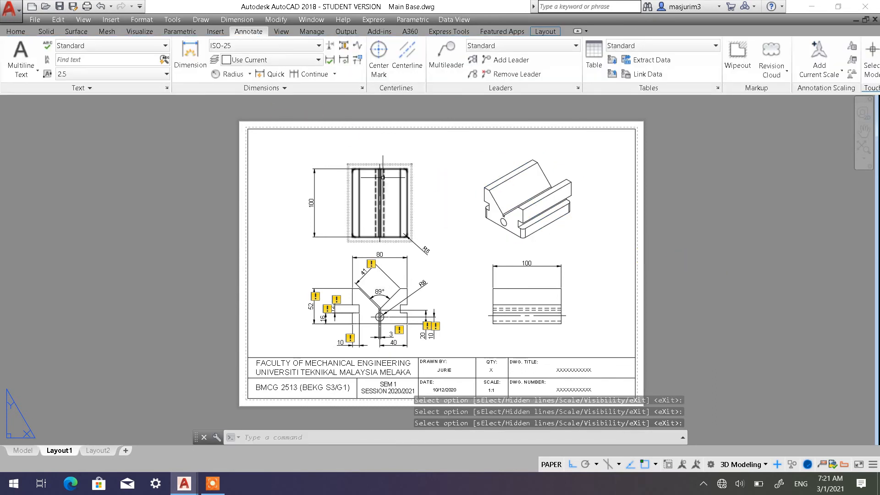
# Move the top view up by about 10 mm on the sheet, keeping it aligned with the front view
pyautogui.click(389, 164)
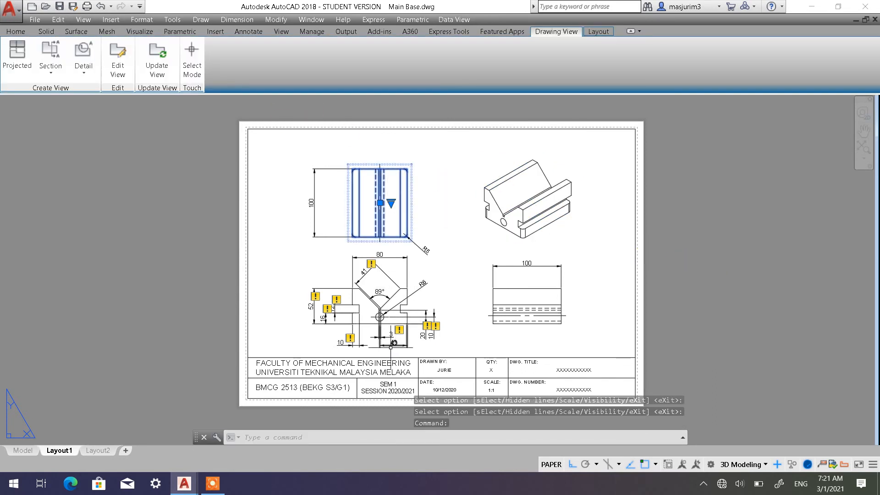
pyautogui.click(380, 203)
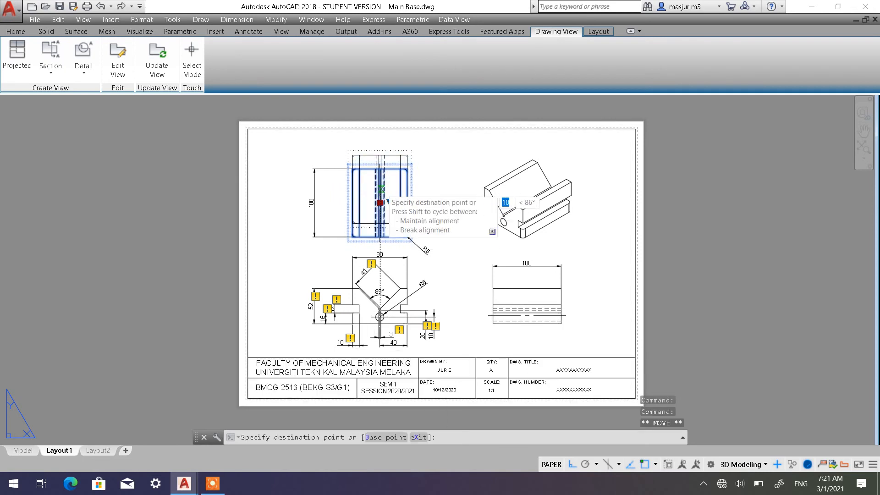
pyautogui.click(380, 189)
pyautogui.press('Escape')
pyautogui.press('Escape')
pyautogui.press('Escape')
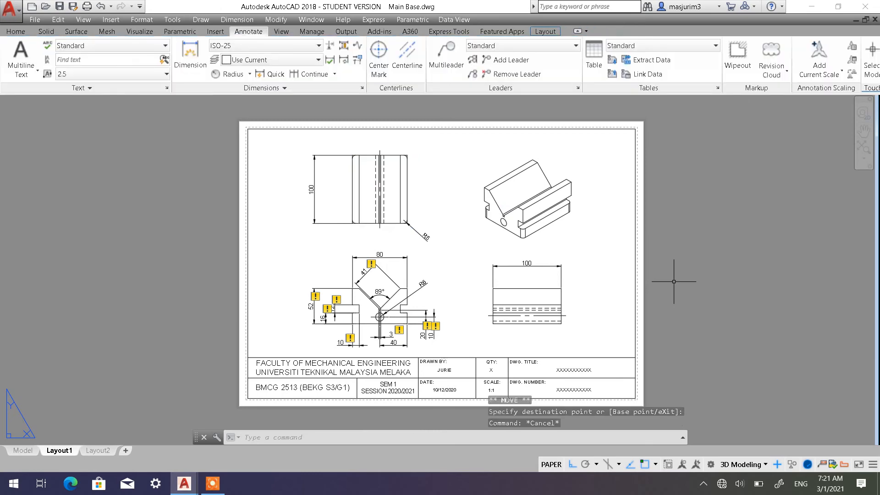
pyautogui.moveTo(489, 310)
pyautogui.mouseDown(button='middle')
pyautogui.moveTo(496, 285)
pyautogui.moveTo(490, 300)
pyautogui.mouseUp(button='middle')
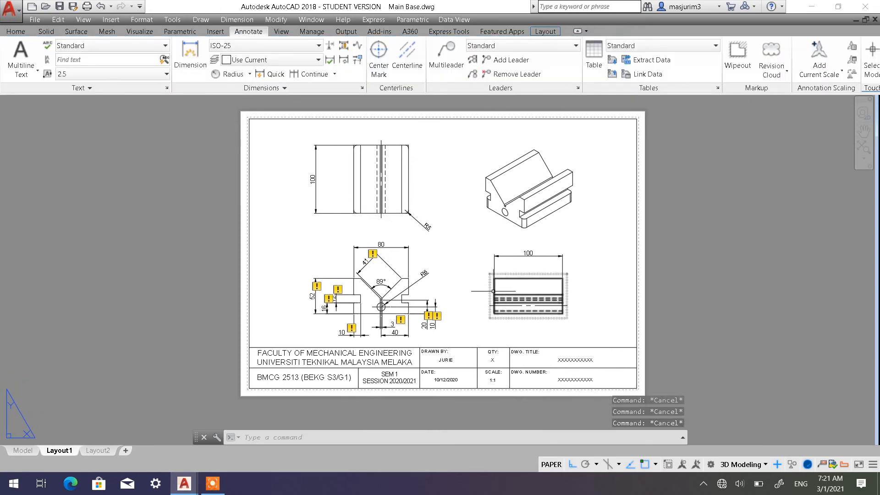
pyautogui.scroll(2, 463, 318)
pyautogui.scroll(-2, 463, 319)
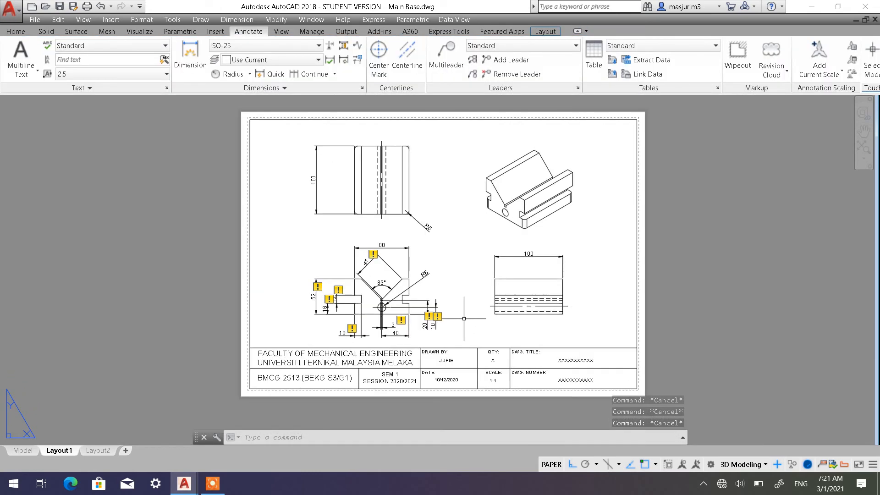
pyautogui.moveTo(462, 315); pyautogui.dragTo(449, 326, button='middle')
pyautogui.click(372, 212)
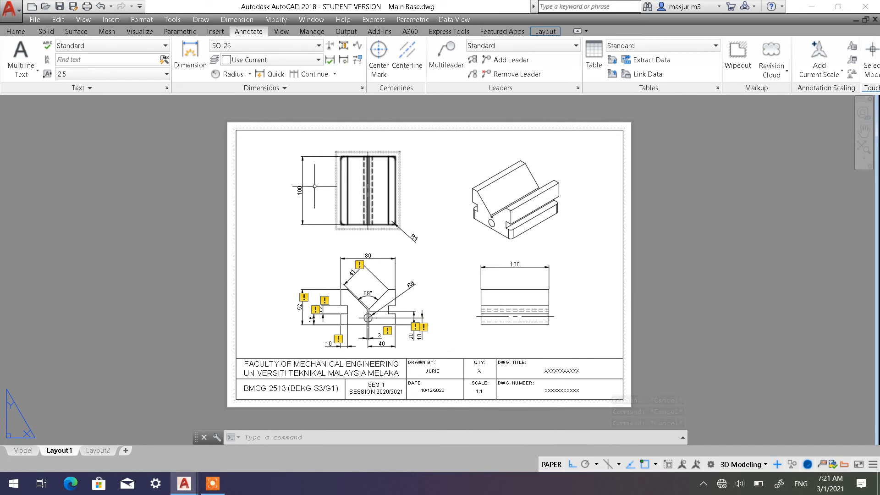
pyautogui.press('Escape')
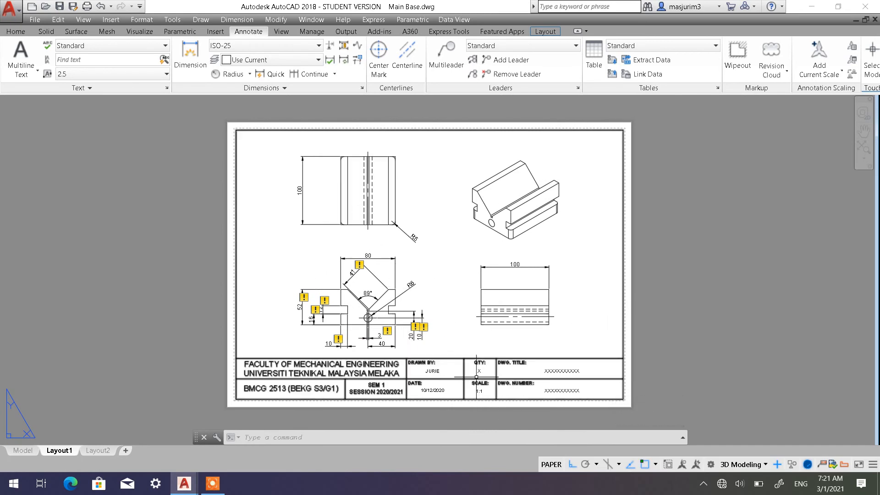
# Replace the drawing title placeholder in the title block with MAIN BASE and centre the text
pyautogui.click(564, 372)
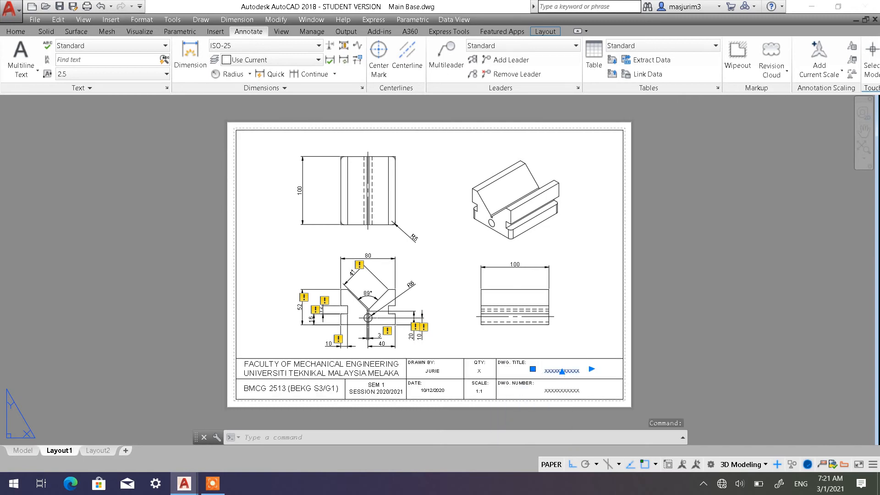
pyautogui.doubleClick(564, 371)
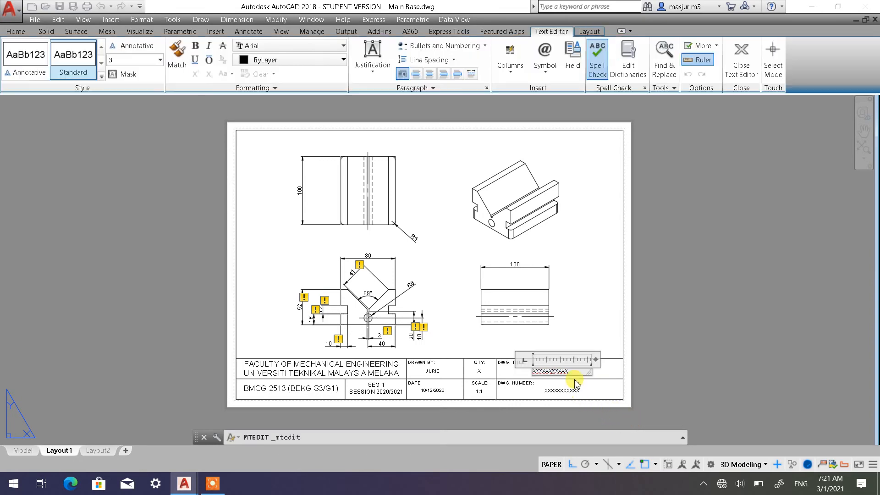
pyautogui.scroll(3, 569, 368)
pyautogui.moveTo(574, 375); pyautogui.dragTo(507, 373)
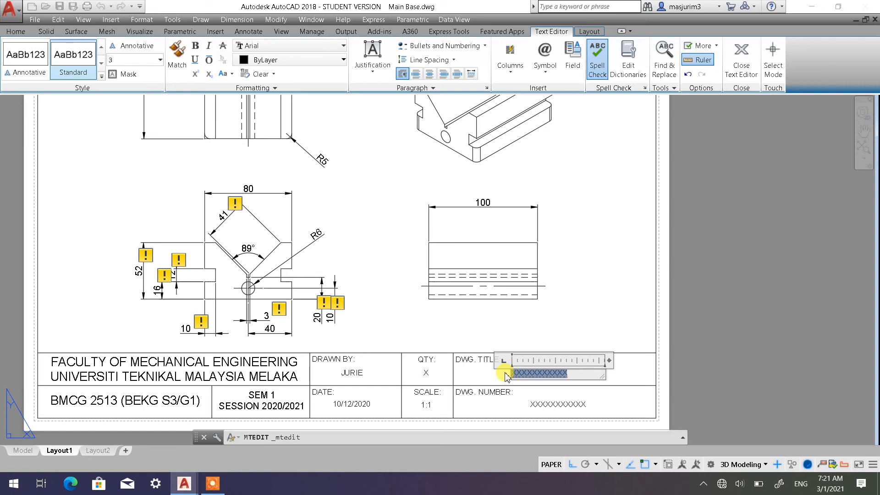
pyautogui.write('MAIN BASE')
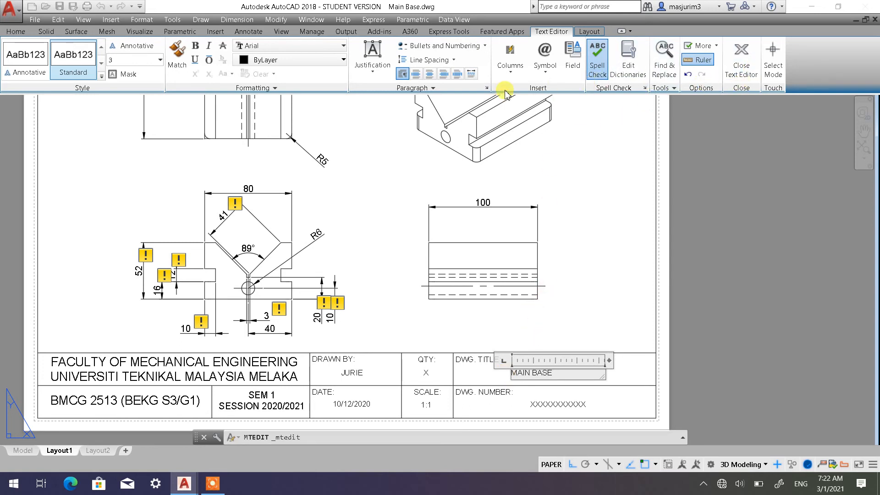
pyautogui.click(430, 75)
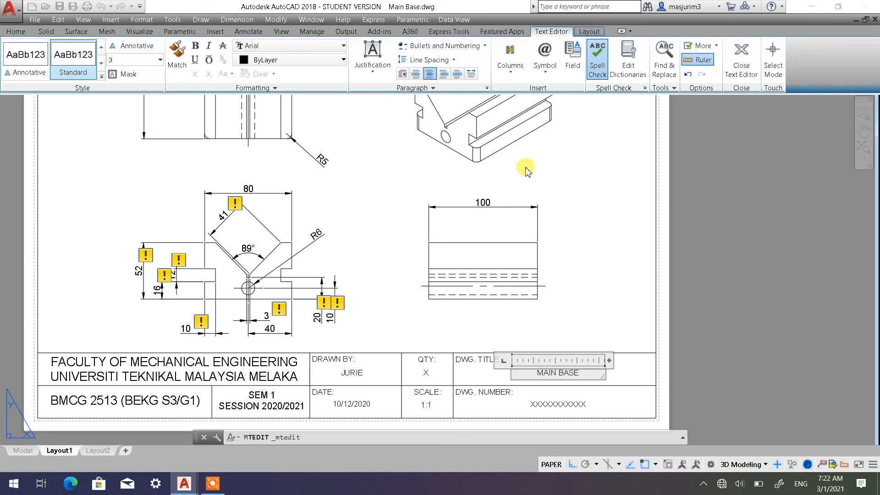
pyautogui.click(729, 86)
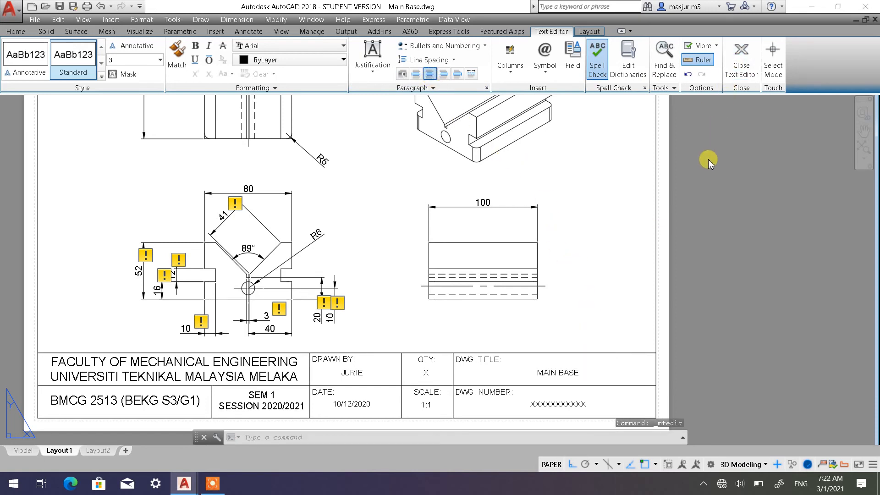
# Set the text height of the MAIN BASE drawing title to 4
pyautogui.doubleClick(568, 373)
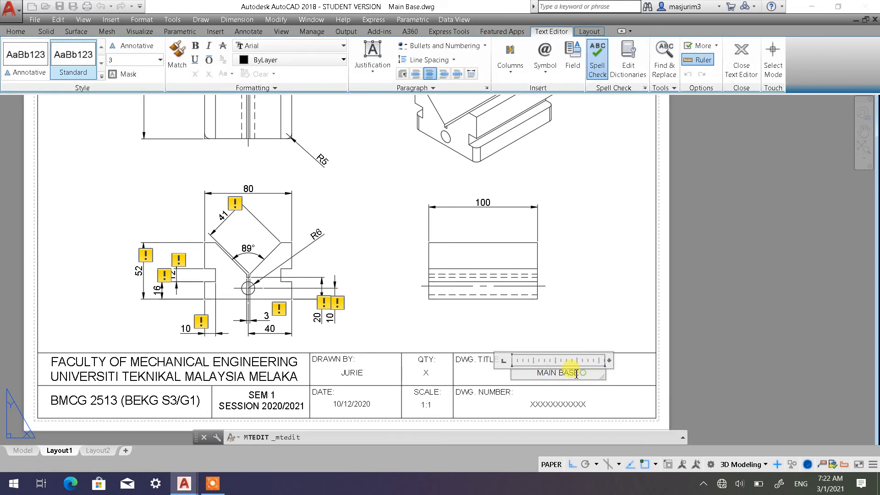
pyautogui.click(160, 60)
pyautogui.click(108, 60)
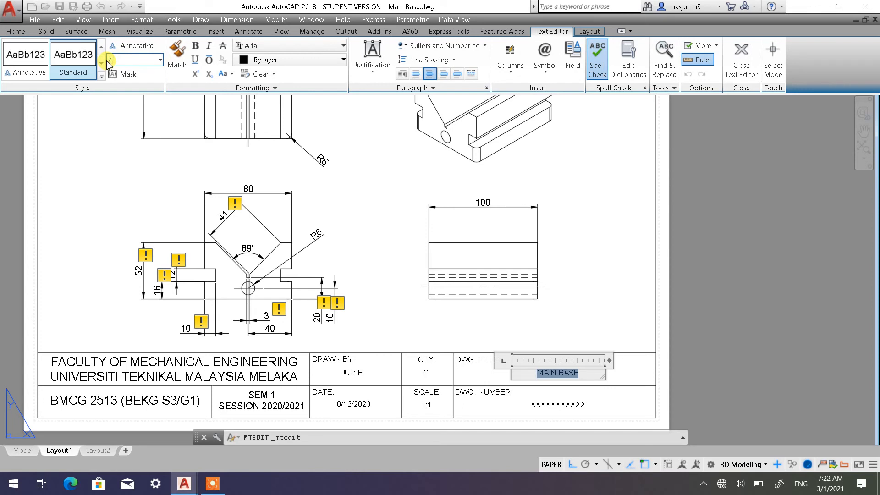
pyautogui.write('4')
pyautogui.press('Return')
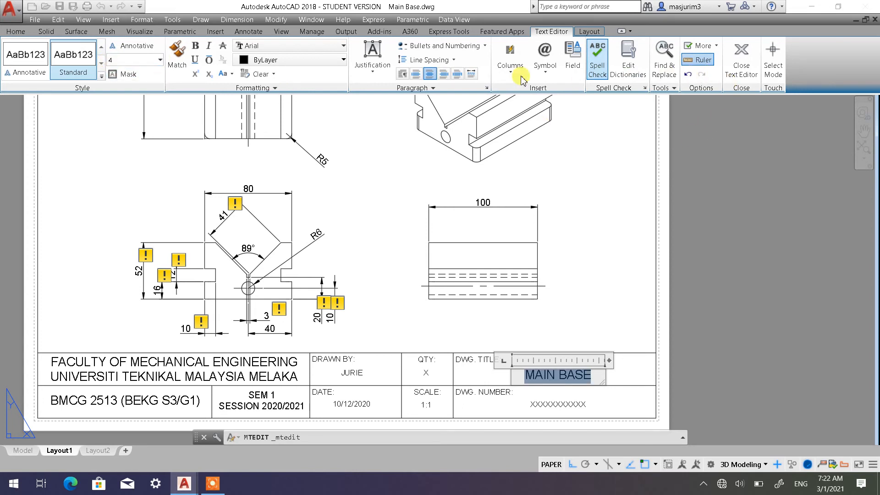
# Make the MAIN BASE drawing title bold and move it slightly upward within its title block cell
pyautogui.click(196, 47)
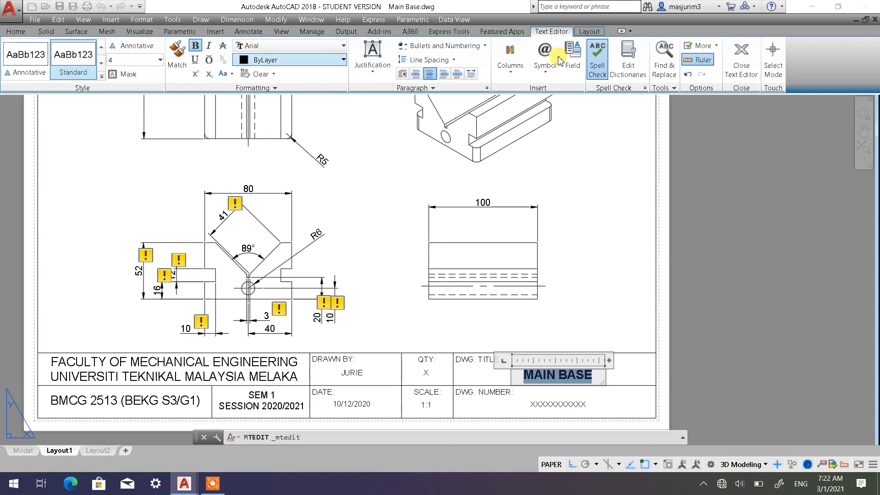
pyautogui.click(742, 59)
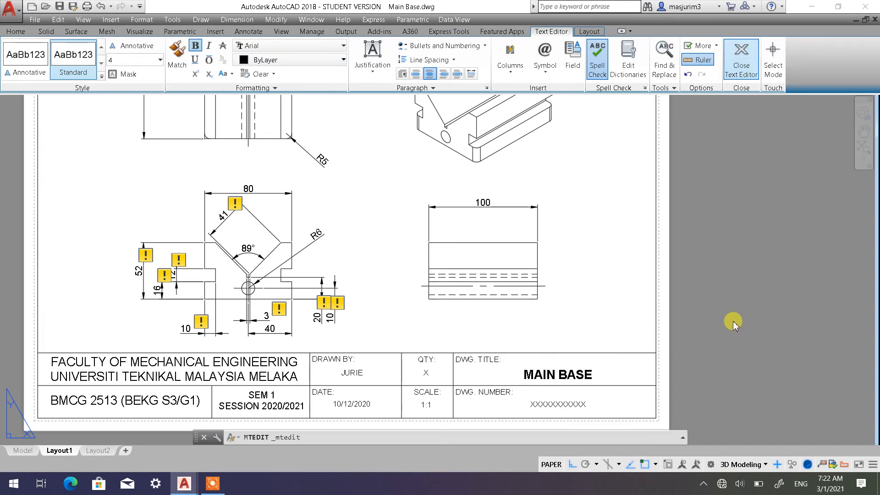
pyautogui.scroll(2, 598, 378)
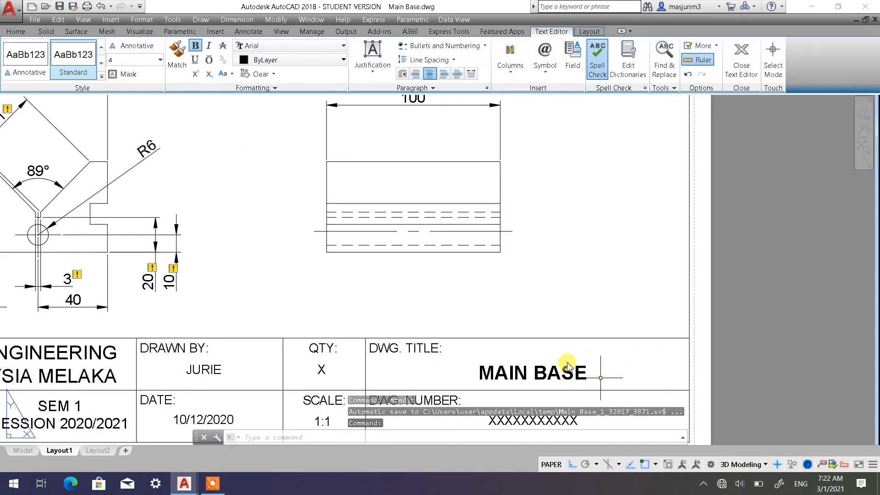
pyautogui.click(15, 31)
pyautogui.click(267, 46)
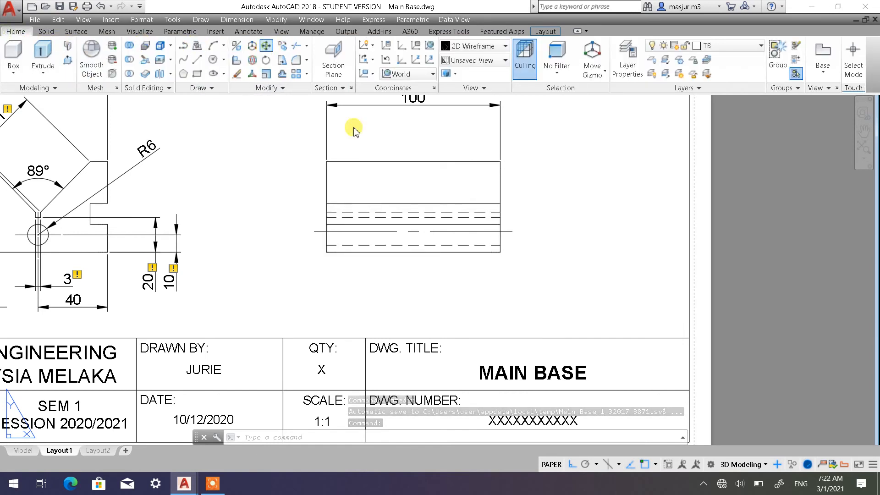
pyautogui.click(567, 373)
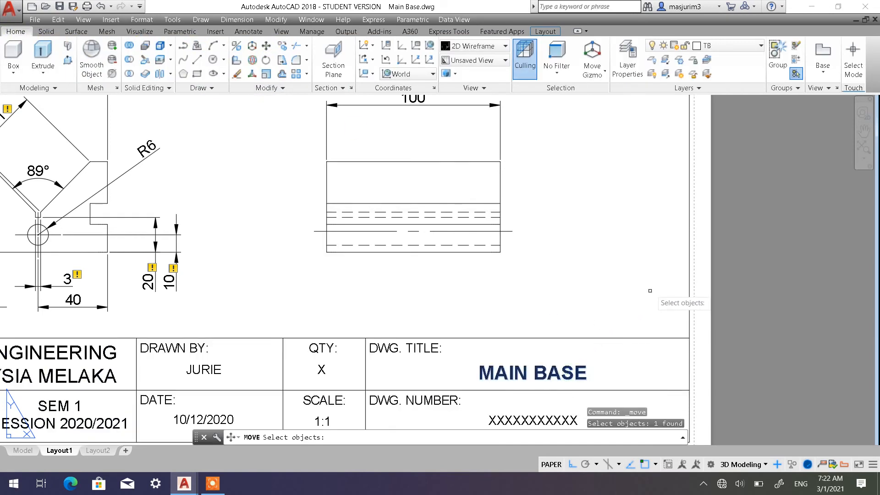
pyautogui.press('Return')
pyautogui.click(592, 296)
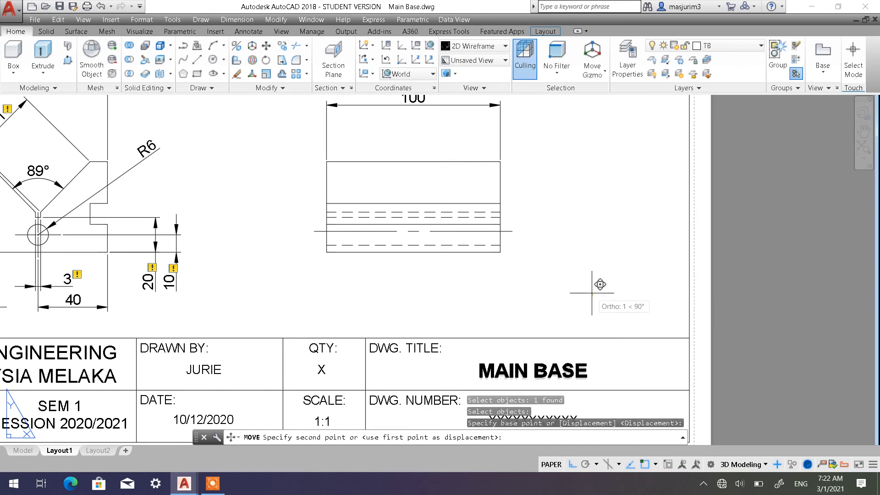
pyautogui.click(585, 290)
# Change the scale entry in the title block to 1:2
pyautogui.scroll(-4, 532, 325)
pyautogui.moveTo(507, 327); pyautogui.dragTo(544, 293, button='middle')
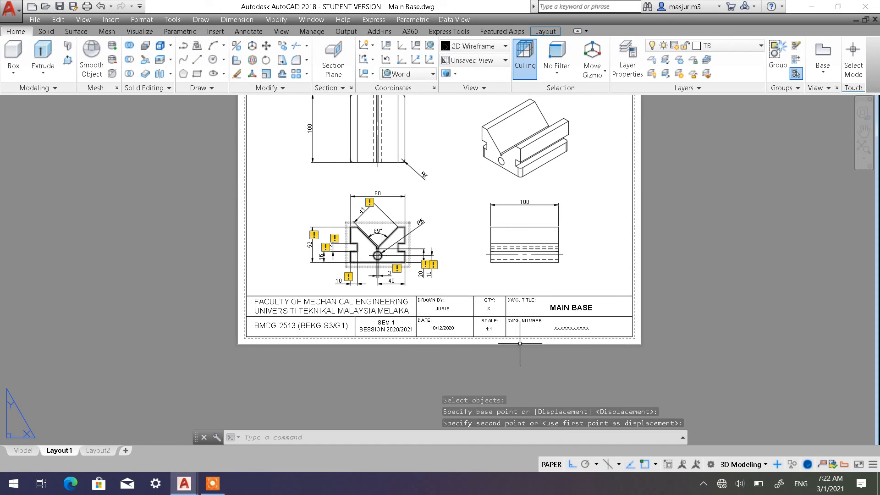
pyautogui.scroll(6, 511, 331)
pyautogui.click(511, 328)
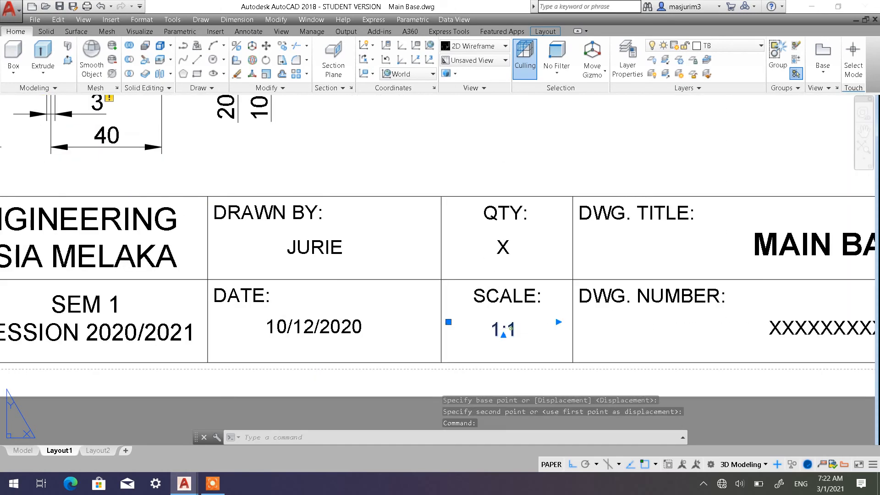
pyautogui.doubleClick(511, 331)
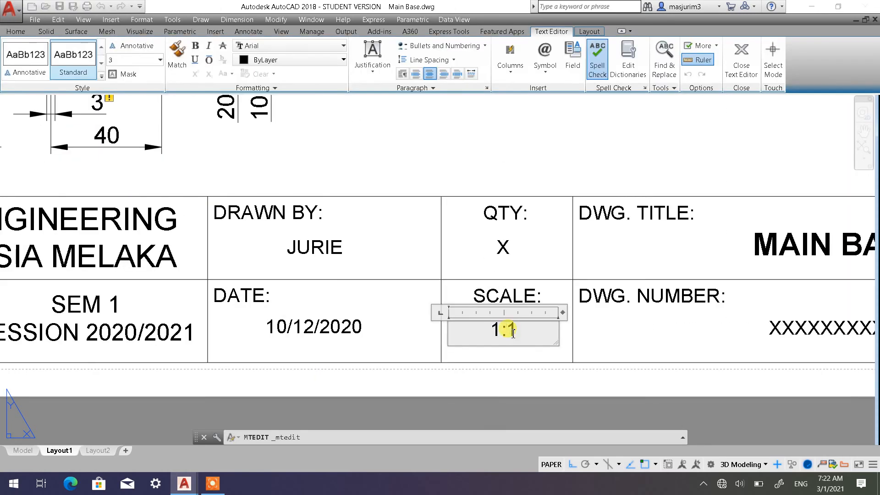
pyautogui.write('2')
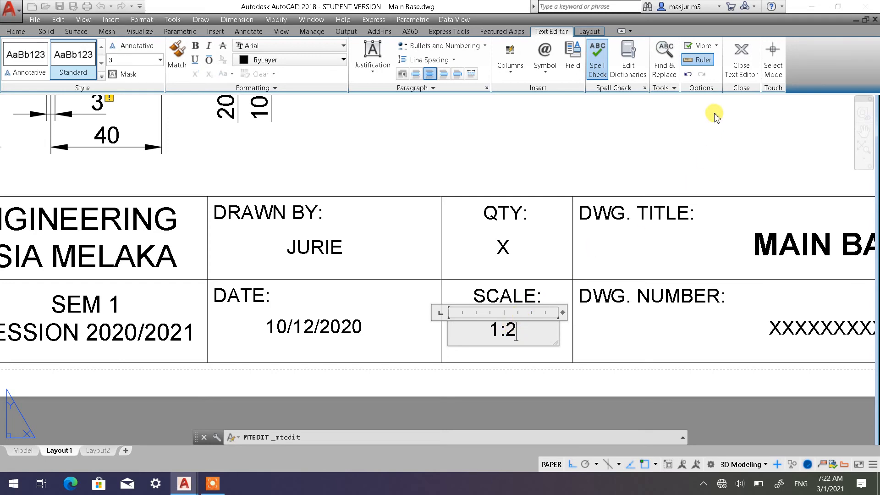
pyautogui.click(741, 55)
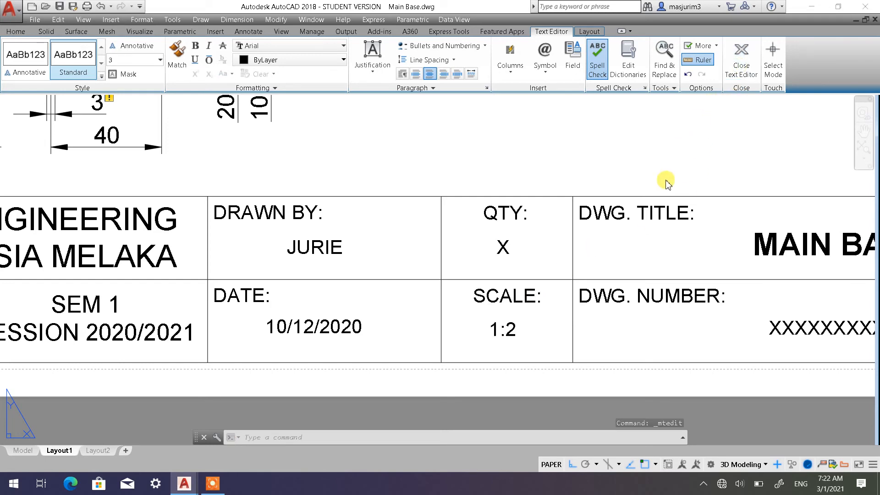
# Replace the quantity placeholder in the title block with 1
pyautogui.click(503, 248)
pyautogui.doubleClick(503, 247)
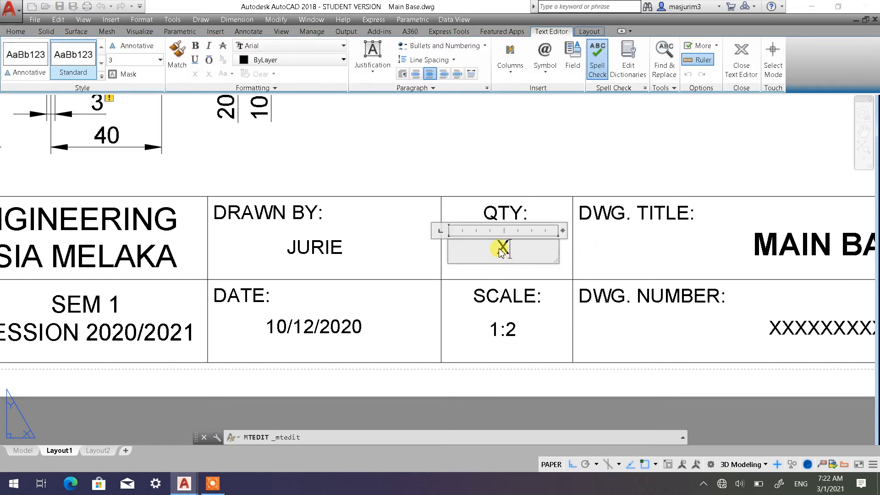
pyautogui.moveTo(500, 248); pyautogui.dragTo(513, 248)
pyautogui.write('1')
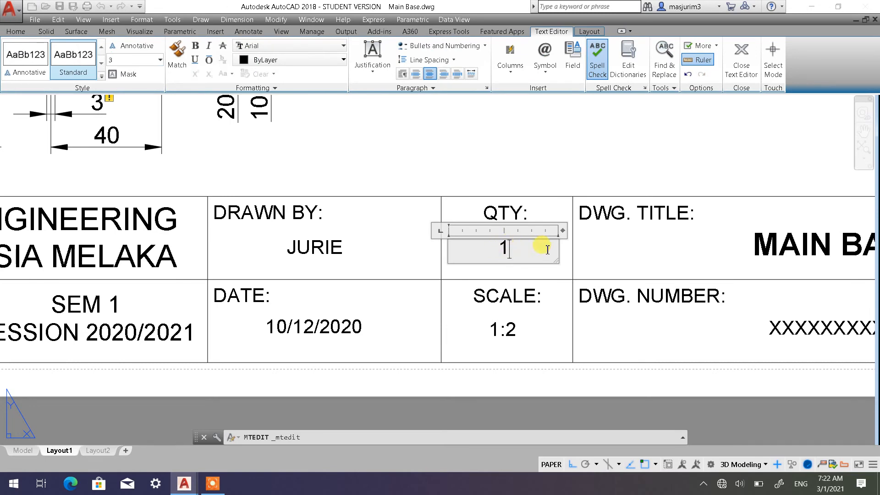
pyautogui.click(739, 62)
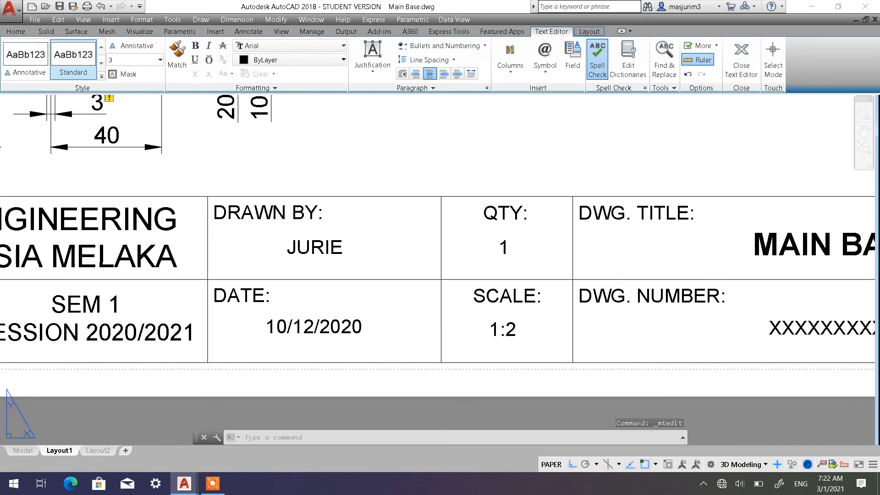
# Replace the drawing number placeholder in the title block with SCV/01/V1
pyautogui.scroll(-4, 598, 311)
pyautogui.moveTo(597, 311); pyautogui.dragTo(551, 329, button='middle')
pyautogui.scroll(2, 580, 353)
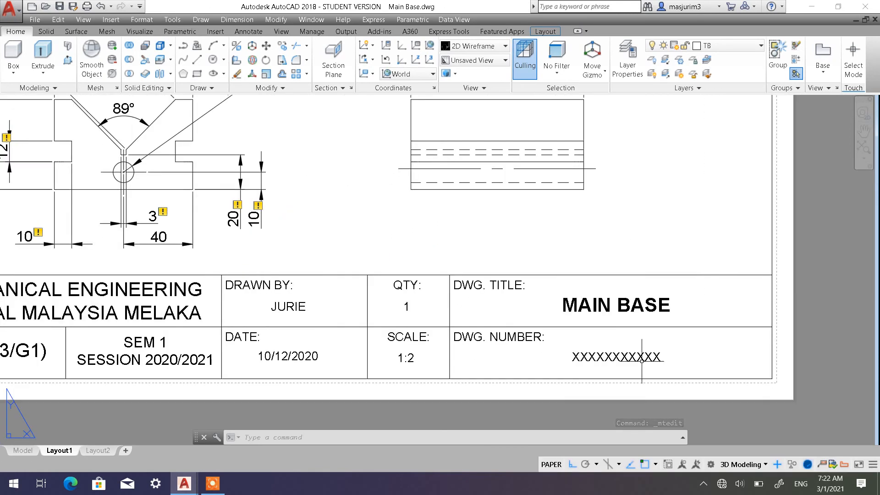
pyautogui.doubleClick(609, 357)
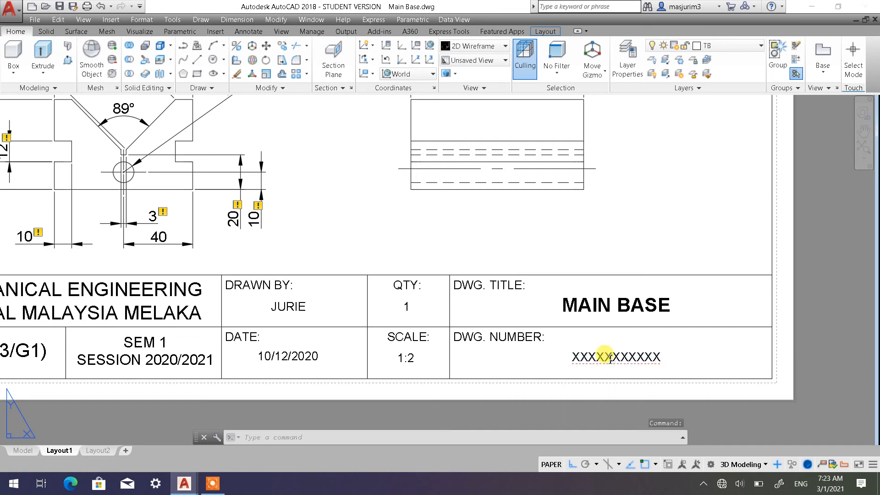
pyautogui.moveTo(668, 359); pyautogui.dragTo(544, 359)
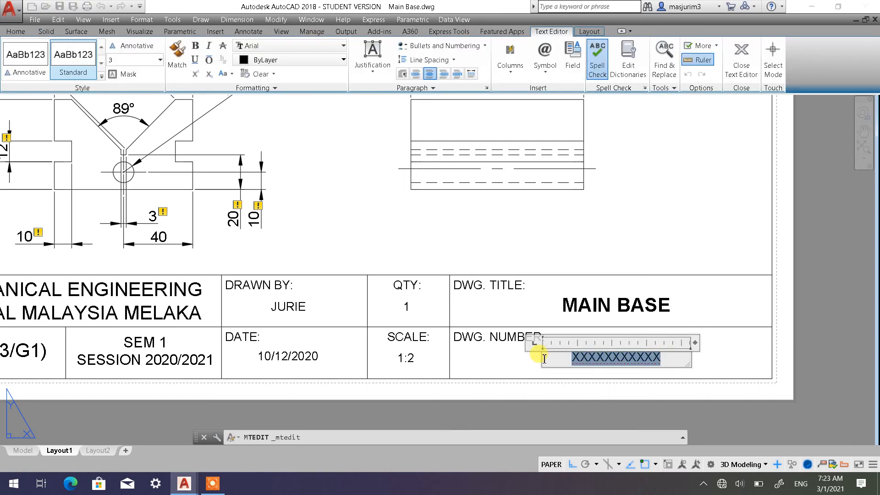
pyautogui.write('SCV/')
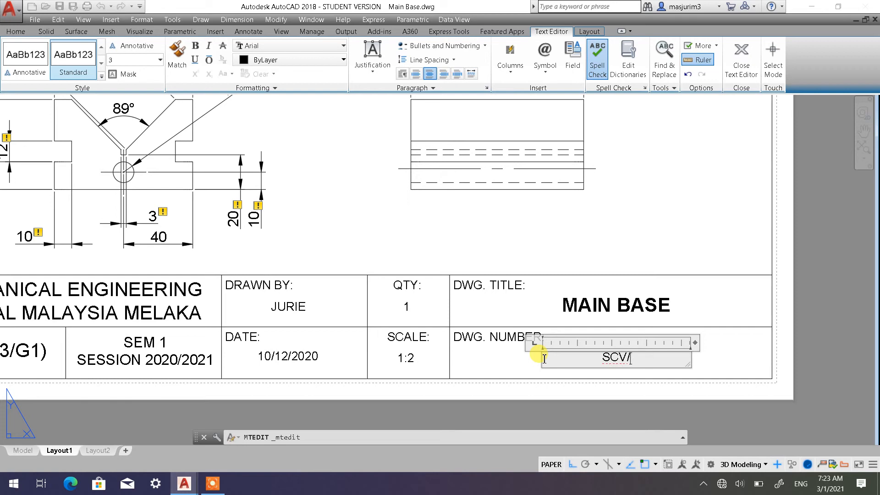
pyautogui.write('001')
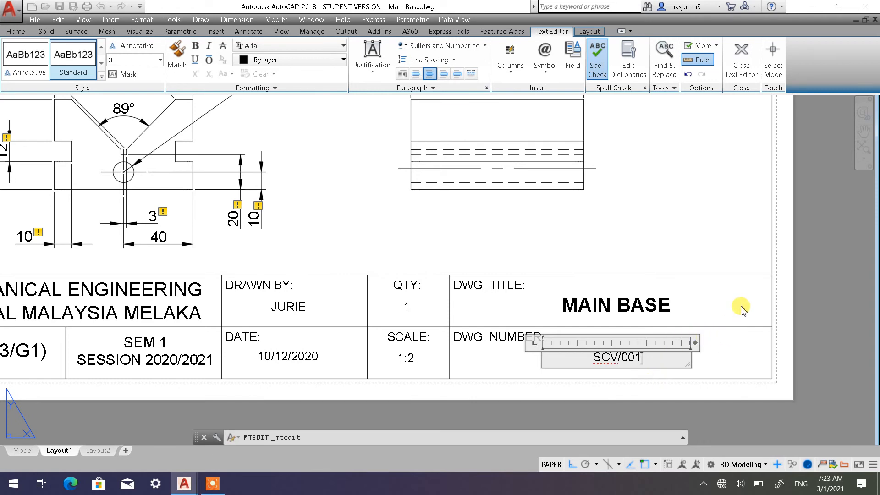
pyautogui.press('BackSpace')
pyautogui.press('BackSpace')
pyautogui.write('1/V1')
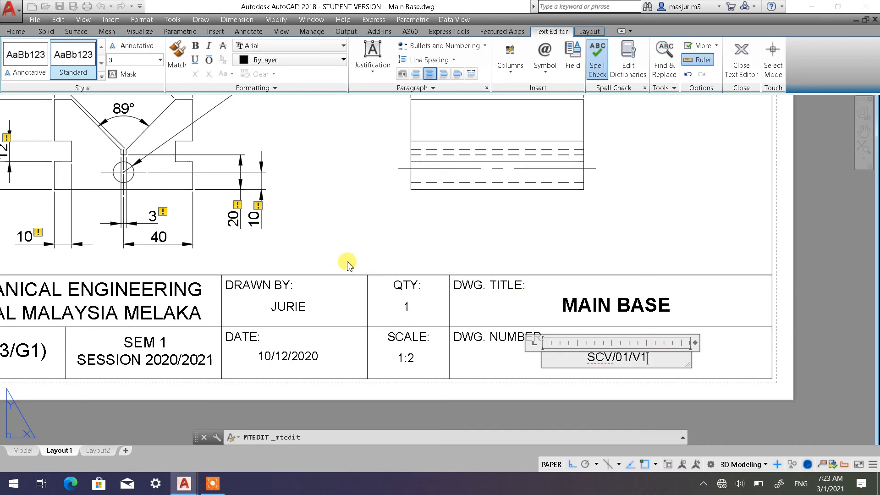
pyautogui.scroll(-2, 363, 249)
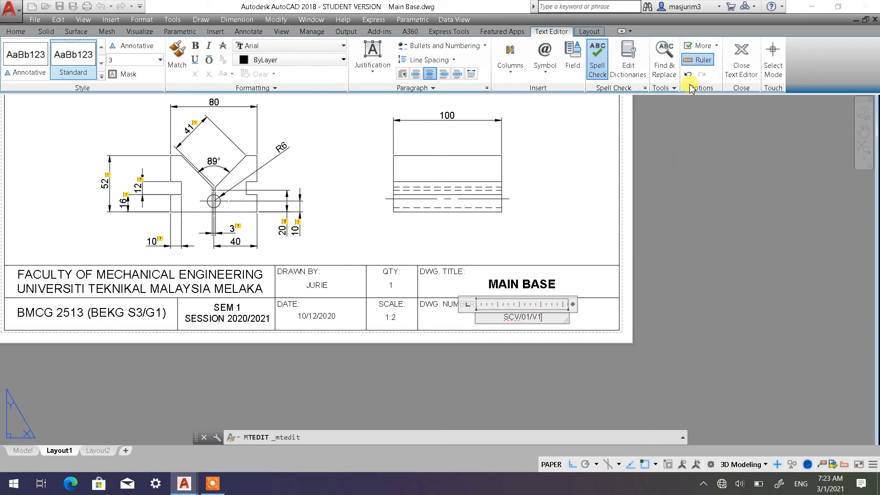
pyautogui.click(741, 62)
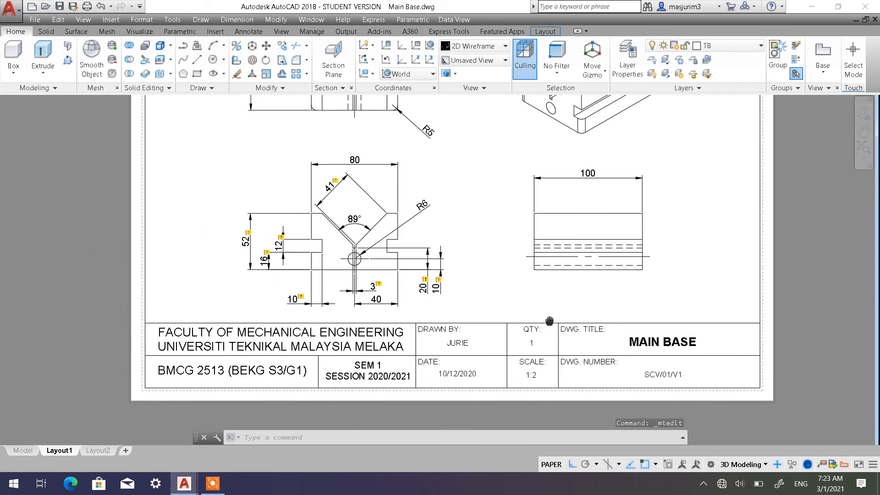
pyautogui.click(216, 485)
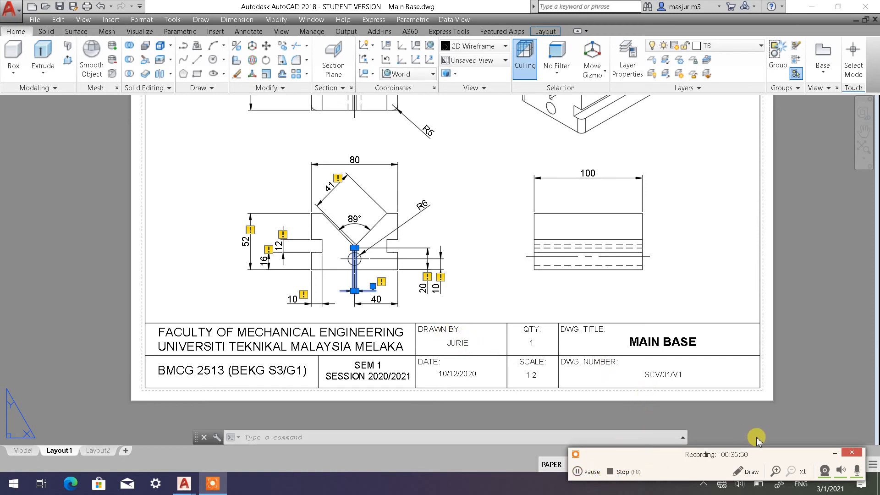
pyautogui.click(833, 453)
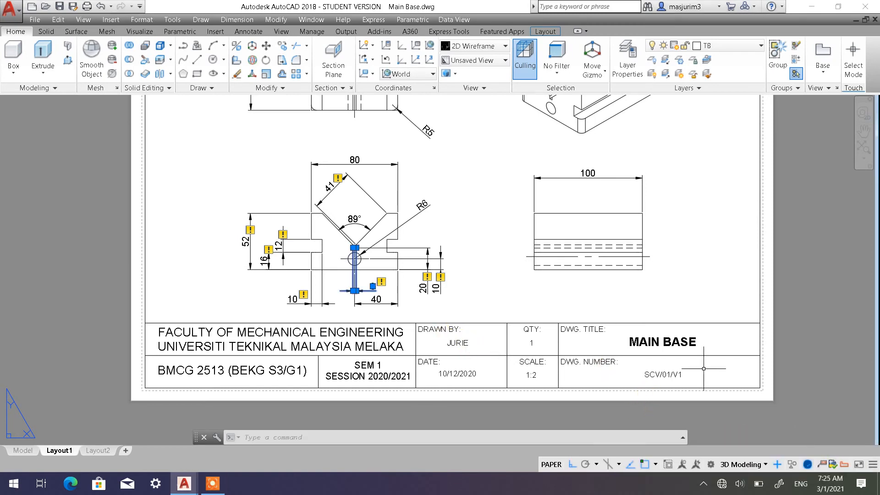
pyautogui.press('Escape')
pyautogui.press('Escape')
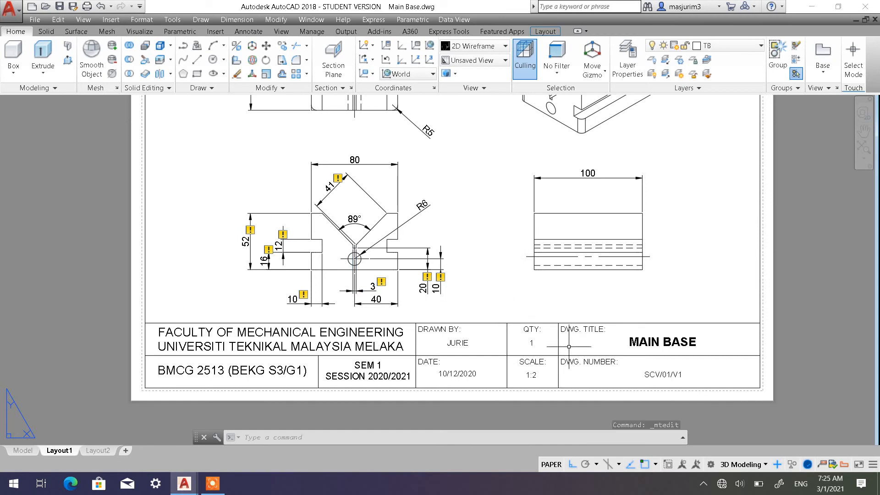
# Edit the front view's R6 hole dimension text to read HOLE R6 THRU', keeping the measured radius between the added words
pyautogui.moveTo(474, 264); pyautogui.dragTo(485, 318, button='middle')
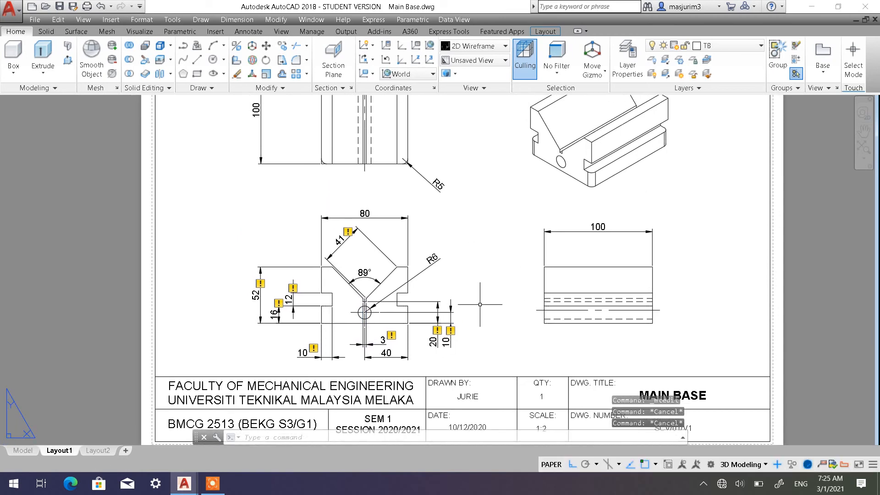
pyautogui.scroll(2, 412, 299)
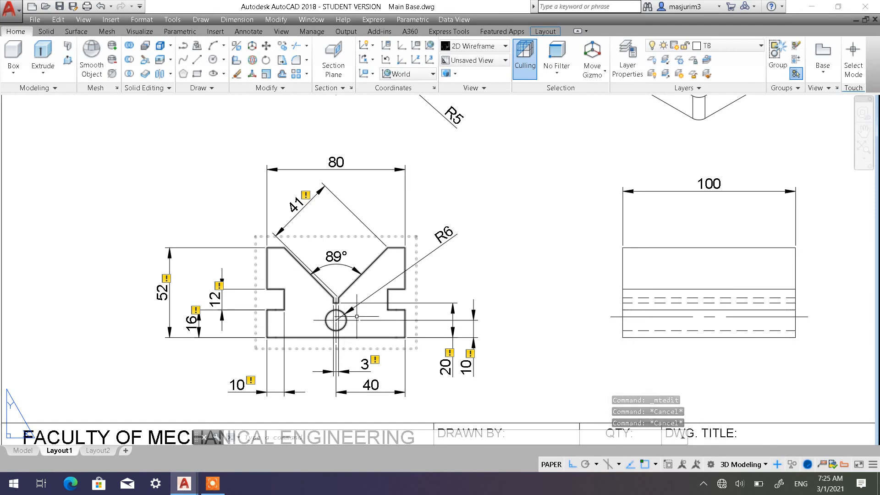
pyautogui.scroll(2, 417, 288)
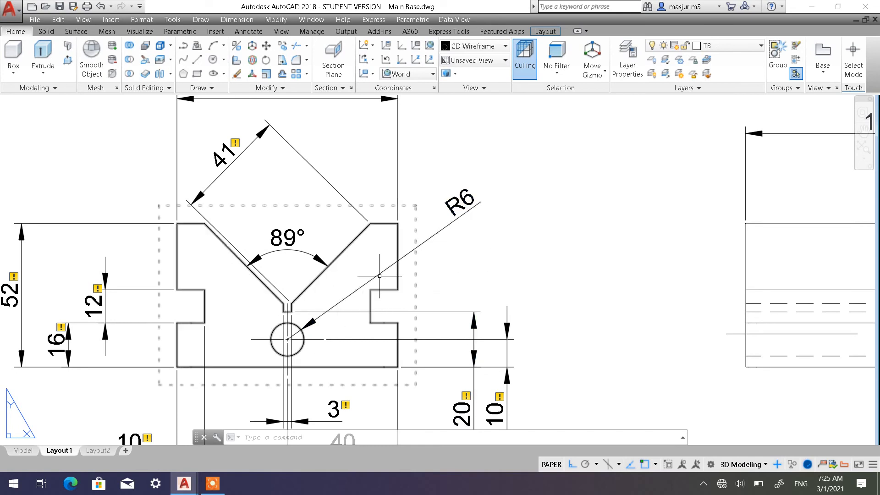
pyautogui.doubleClick(462, 207)
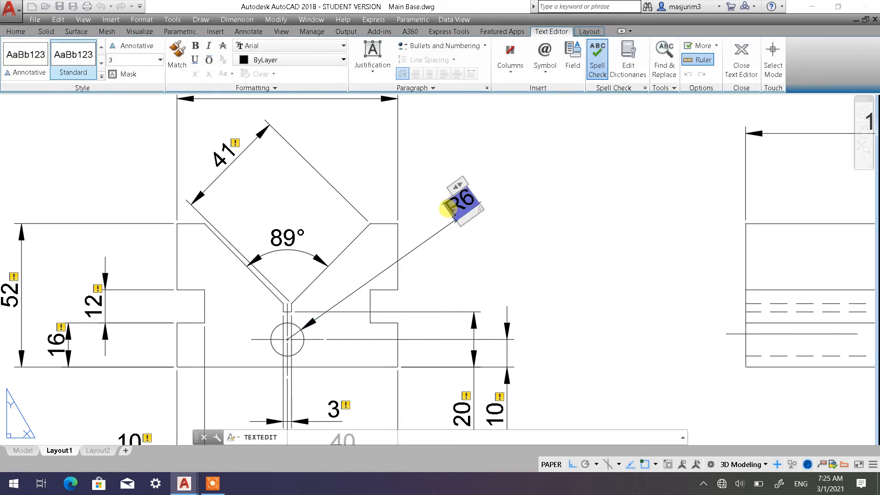
pyautogui.doubleClick(452, 216)
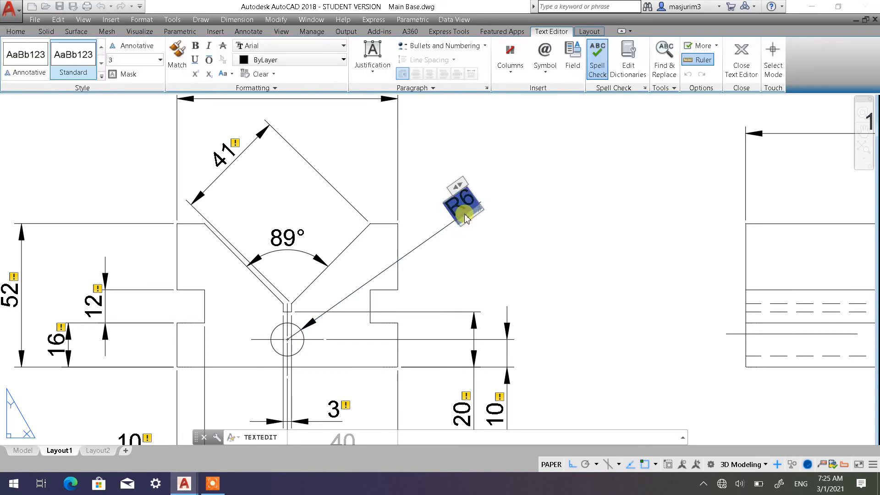
pyautogui.click(465, 218)
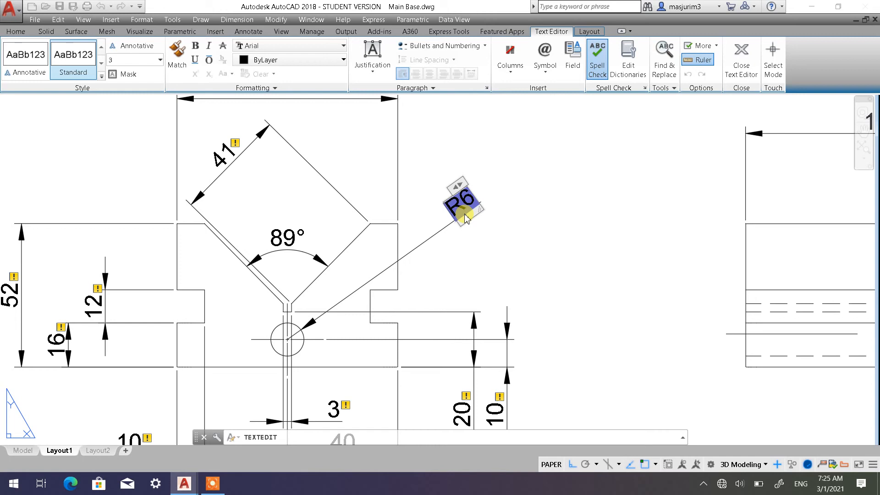
pyautogui.write('HOLE')
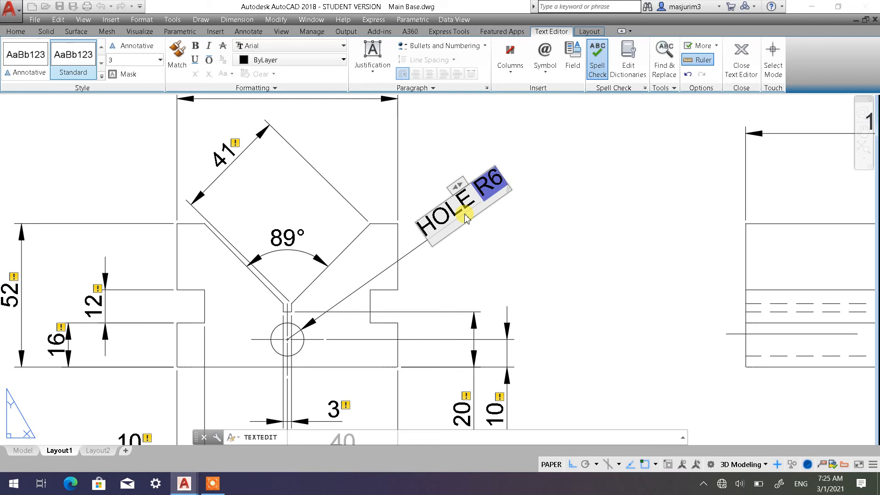
pyautogui.write('THRU')
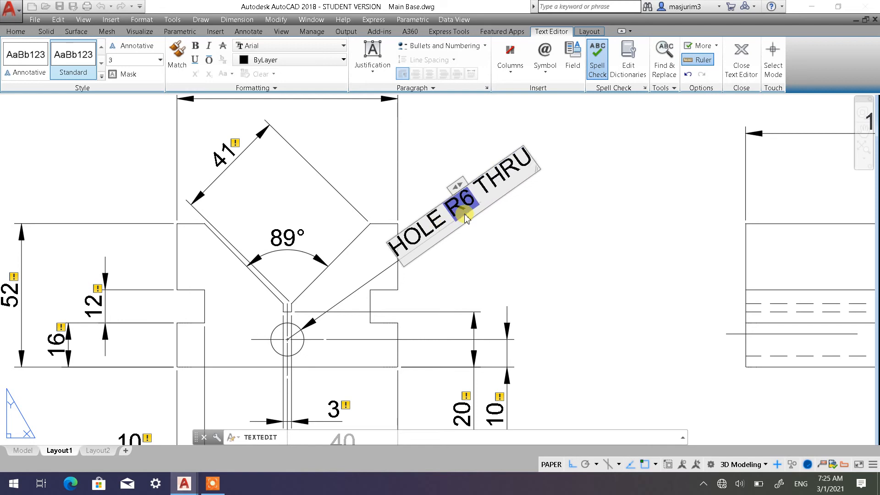
pyautogui.write("'")
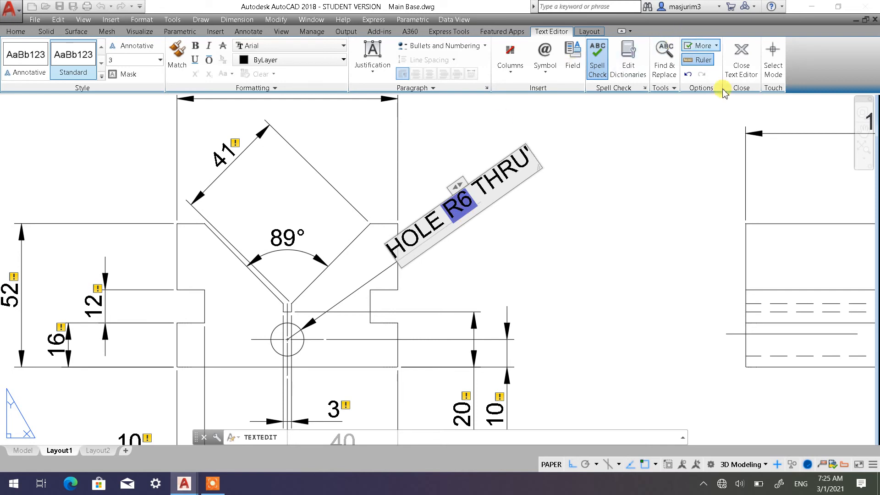
pyautogui.click(736, 73)
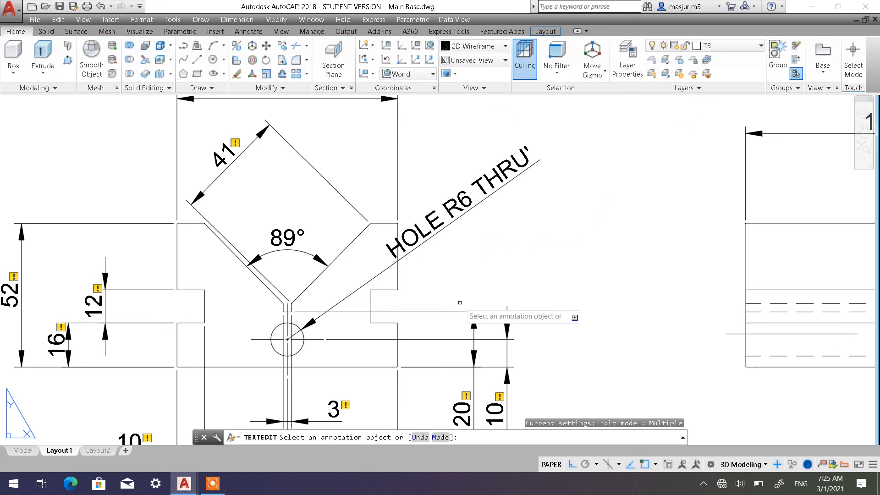
# Turn off Ortho mode and move the HOLE R6 THRU' dimension text diagonally farther away from the front view's hole
pyautogui.press('Return')
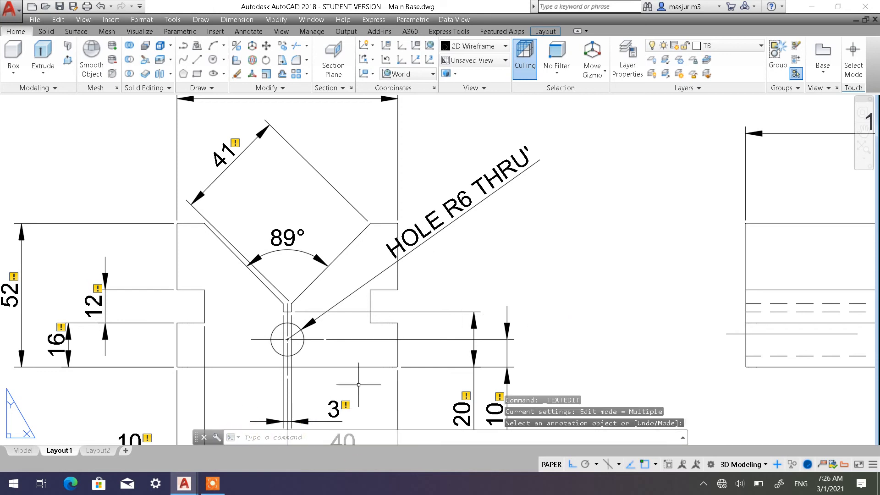
pyautogui.scroll(-3, 504, 279)
pyautogui.scroll(2, 472, 261)
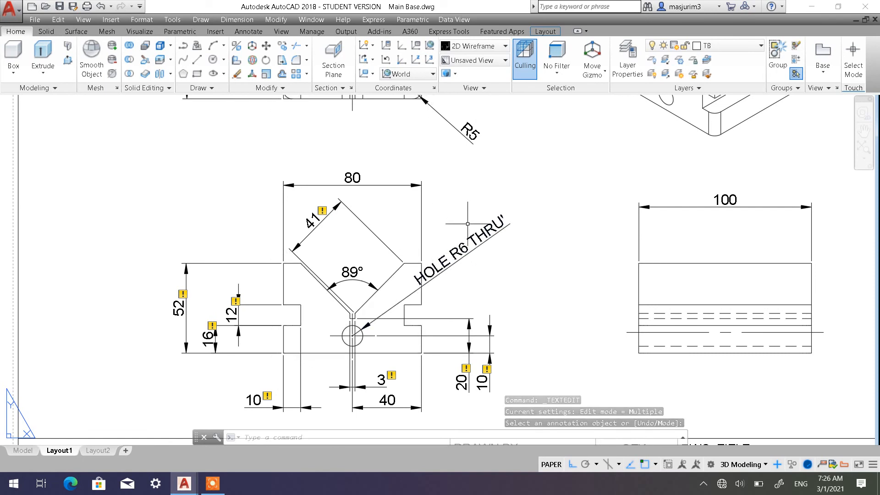
pyautogui.click(469, 251)
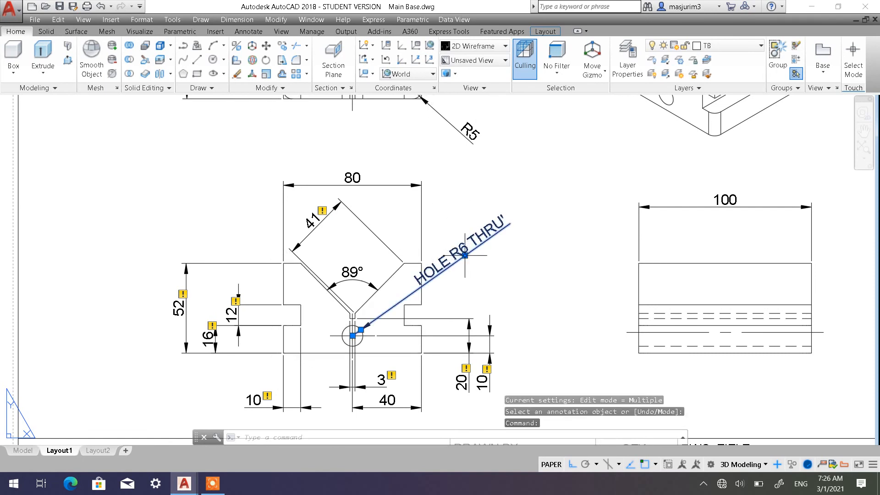
pyautogui.click(465, 255)
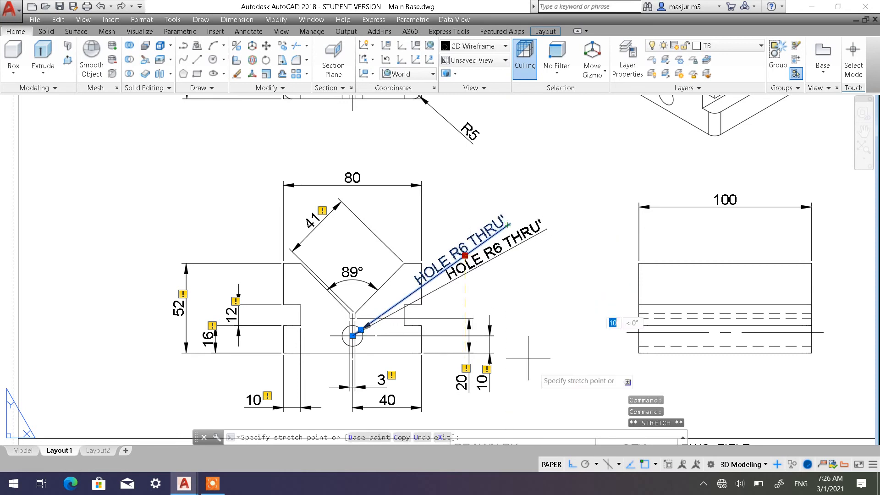
pyautogui.click(571, 465)
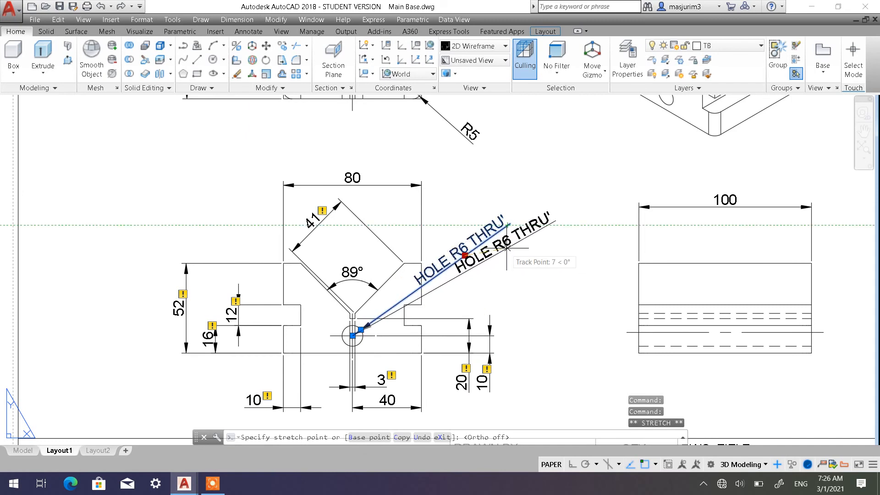
pyautogui.click(501, 231)
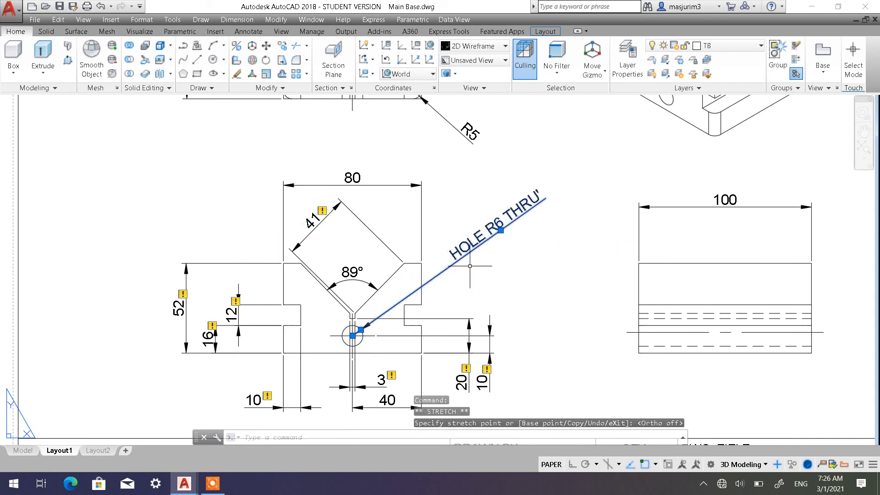
pyautogui.press('Escape')
pyautogui.press('Escape')
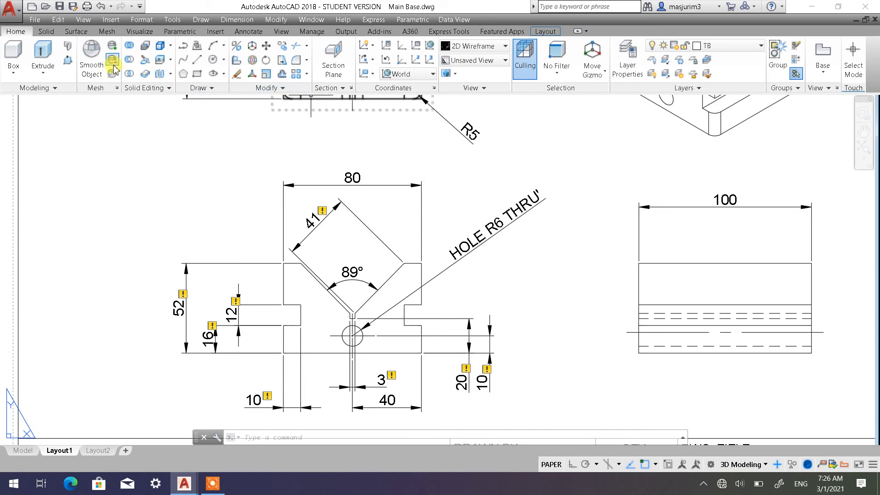
# Modify the ISO-25 dimension style so its text alignment follows the ISO standard
pyautogui.click(244, 32)
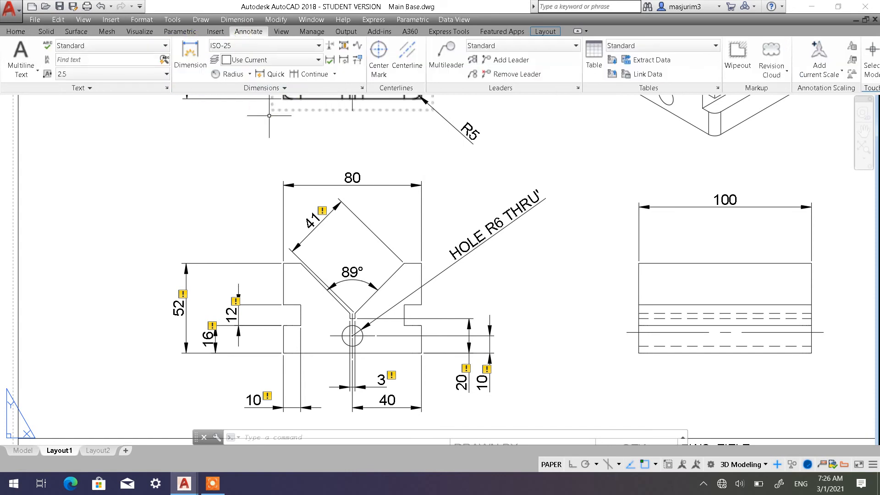
pyautogui.click(363, 89)
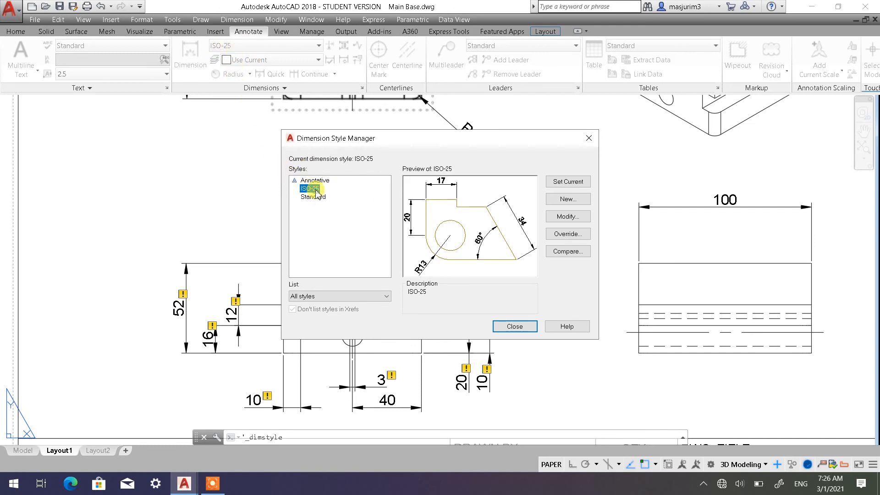
pyautogui.click(562, 218)
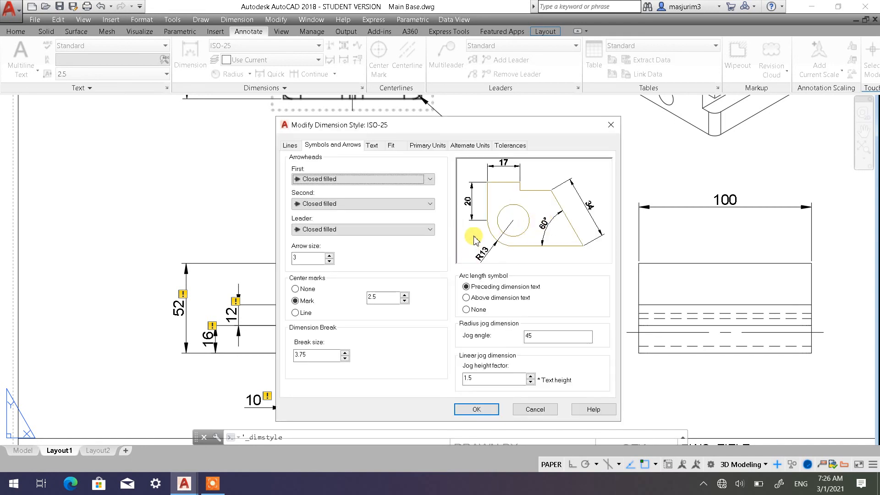
pyautogui.click(466, 298)
pyautogui.click(466, 287)
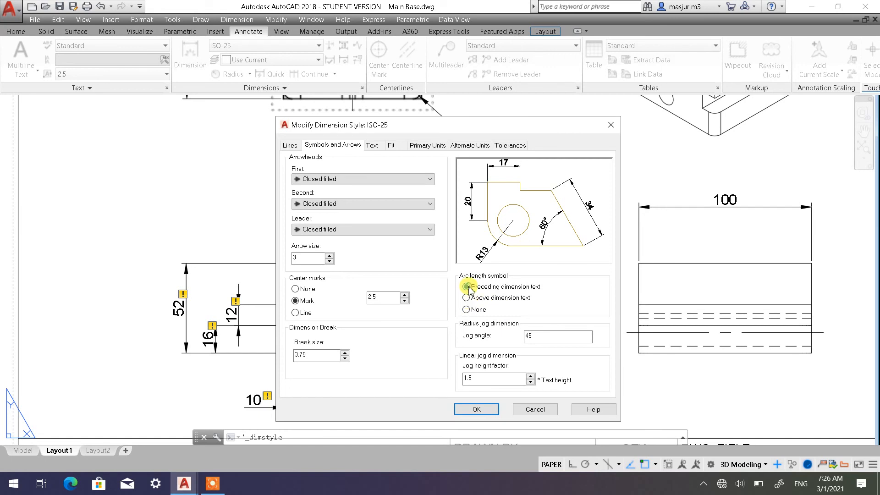
pyautogui.click(374, 146)
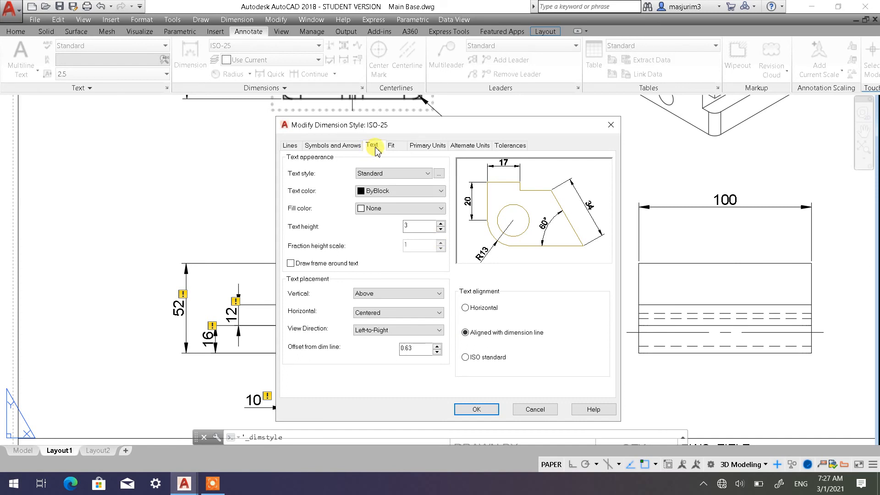
pyautogui.click(465, 357)
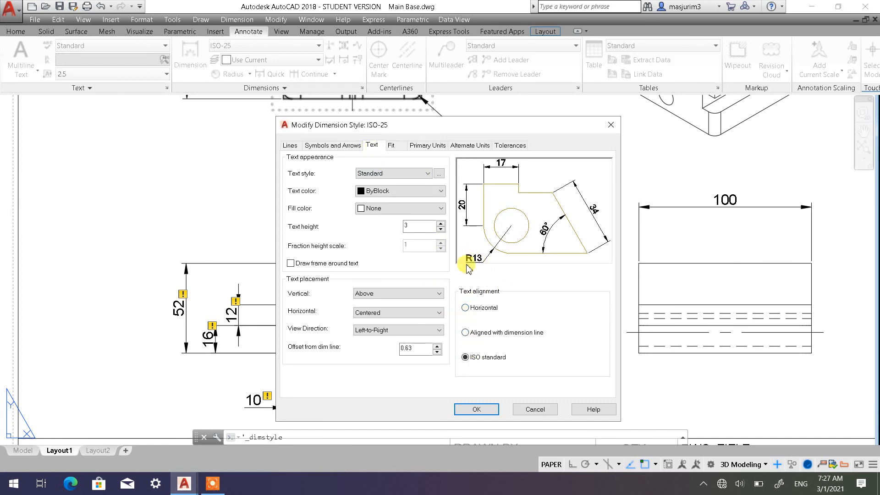
pyautogui.click(465, 333)
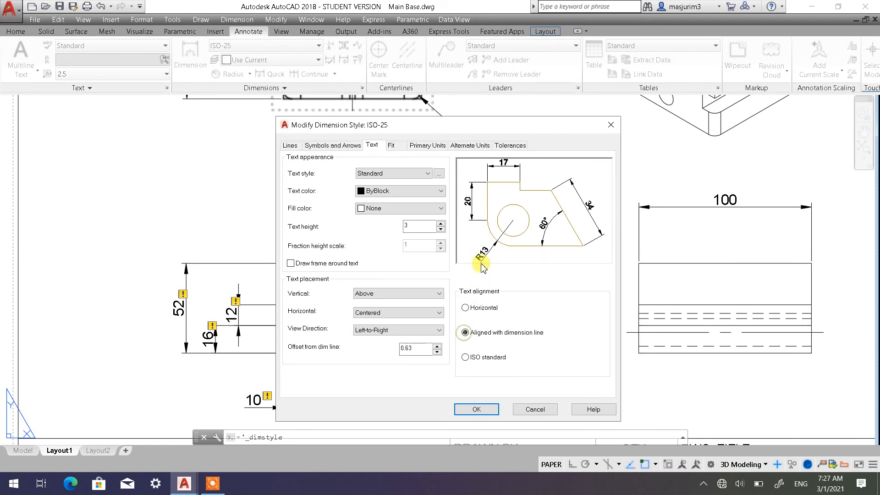
pyautogui.click(465, 358)
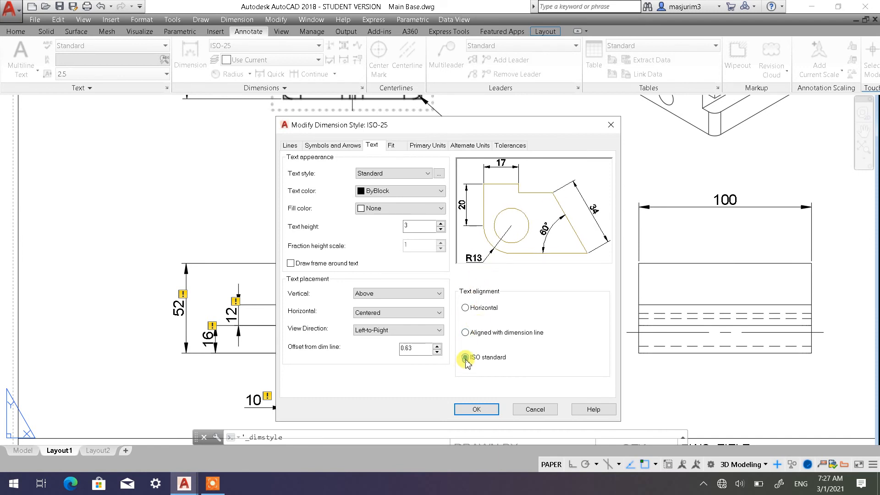
pyautogui.click(476, 410)
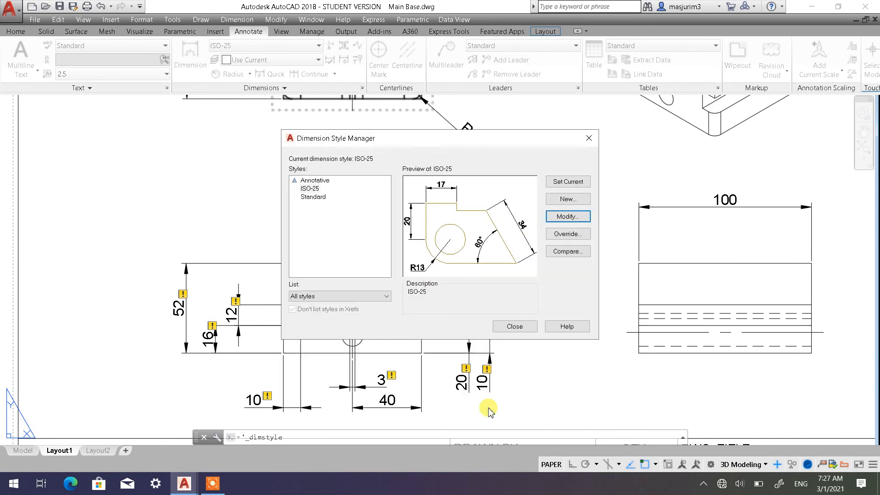
pyautogui.click(517, 328)
# Move the horizontal HOLE R6 THRU' label closer to the front view, just beyond its upper right corner
pyautogui.scroll(-5, 507, 263)
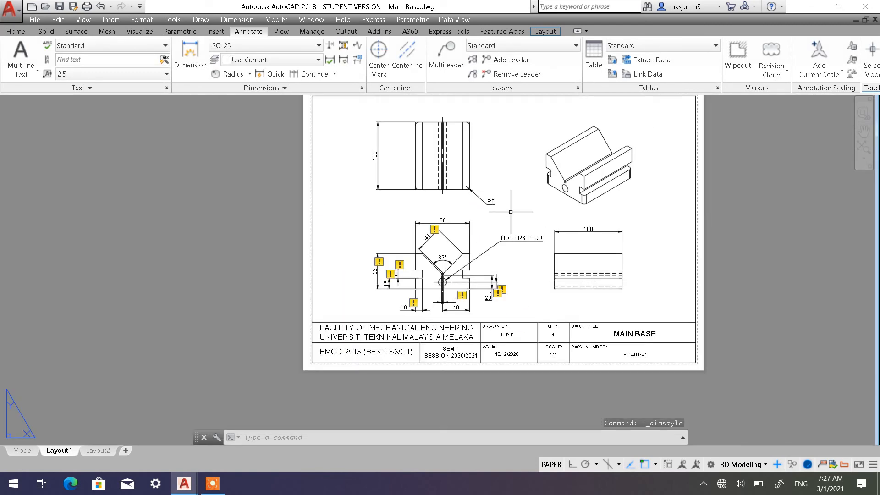
pyautogui.scroll(4, 508, 232)
pyautogui.click(523, 256)
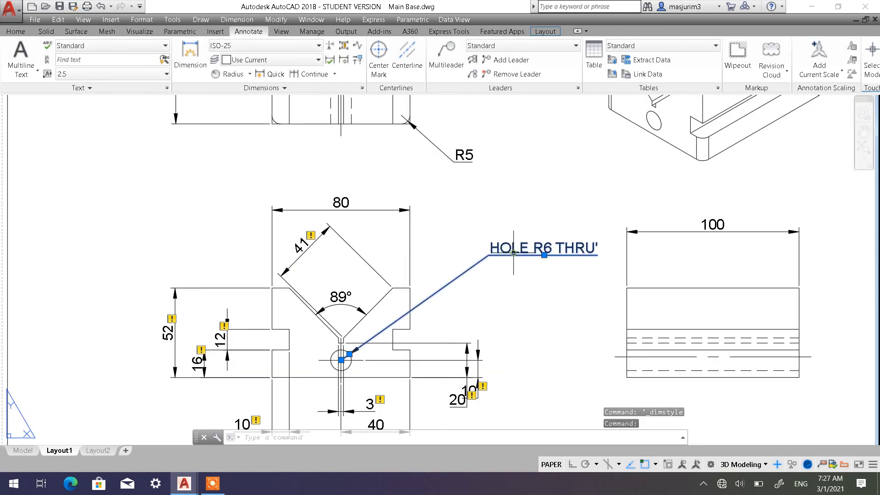
pyautogui.click(544, 255)
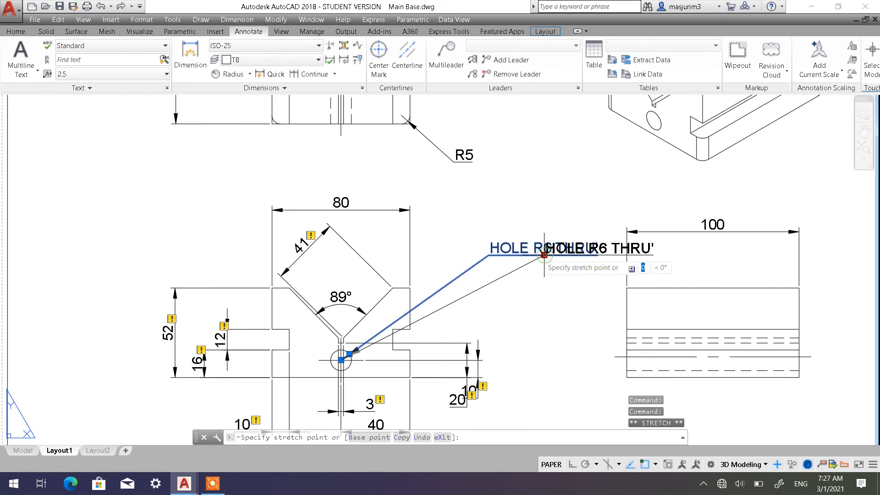
pyautogui.click(453, 260)
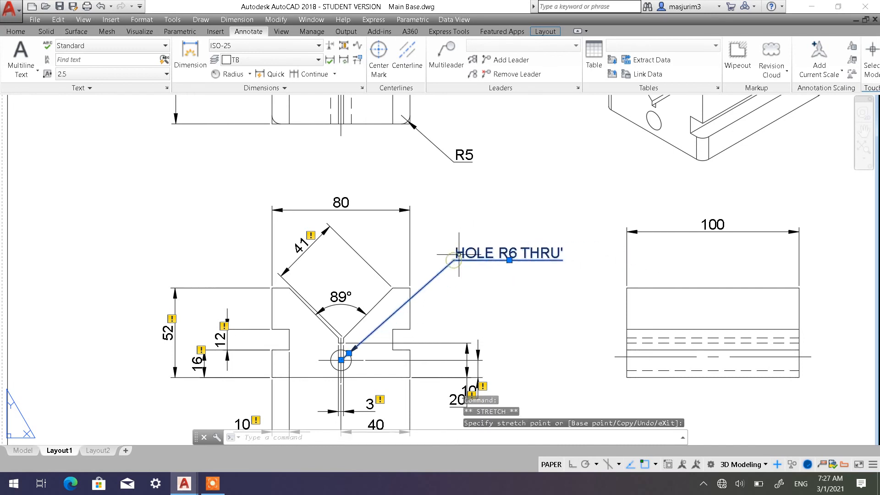
pyautogui.press('Escape')
pyautogui.press('Escape')
# Edit the top view's R5 corner radius dimension text to read 4-R5, keeping the measured radius after the added prefix
pyautogui.moveTo(461, 179); pyautogui.dragTo(481, 320, button='middle')
pyautogui.scroll(1, 483, 278)
pyautogui.scroll(-2, 471, 275)
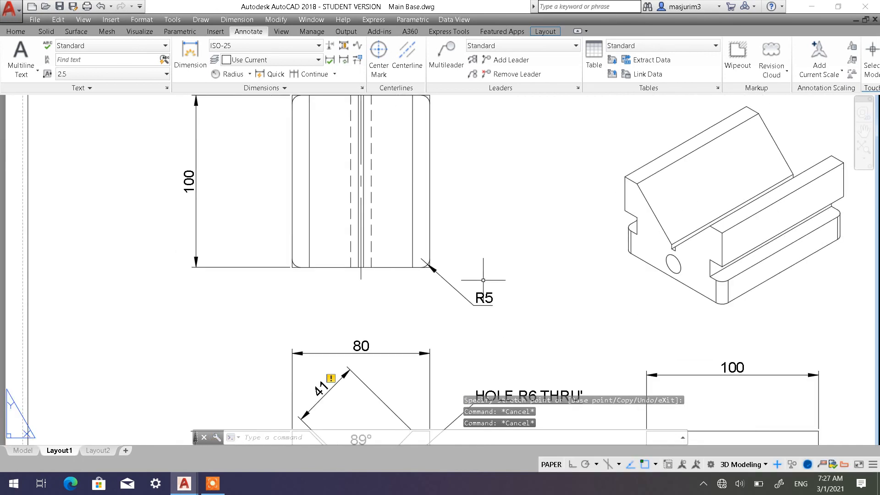
pyautogui.scroll(-1, 440, 191)
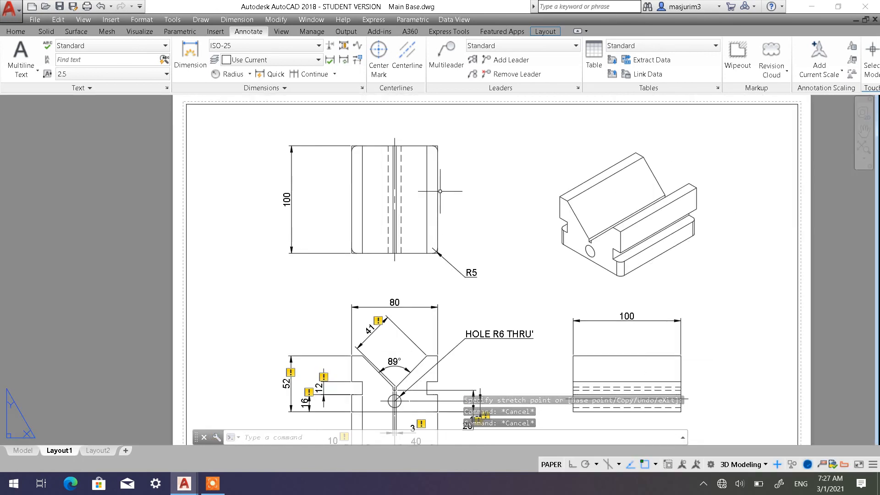
pyautogui.click(472, 272)
pyautogui.doubleClick(471, 272)
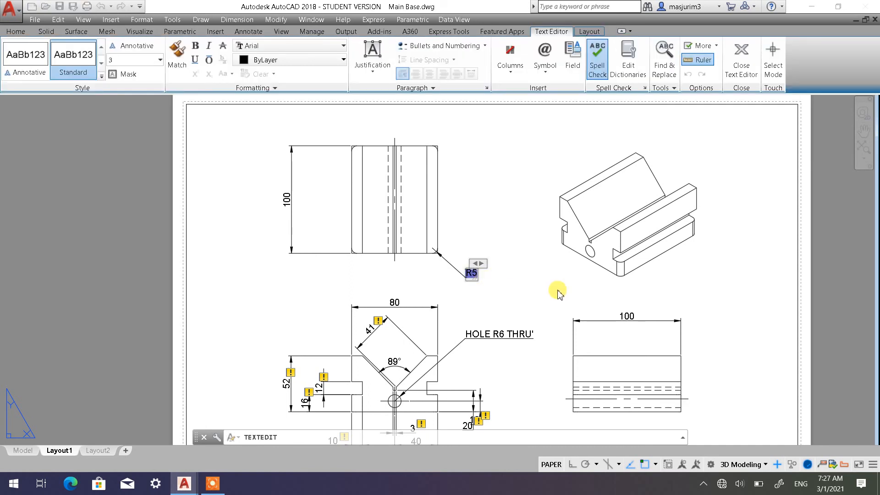
pyautogui.scroll(3, 504, 274)
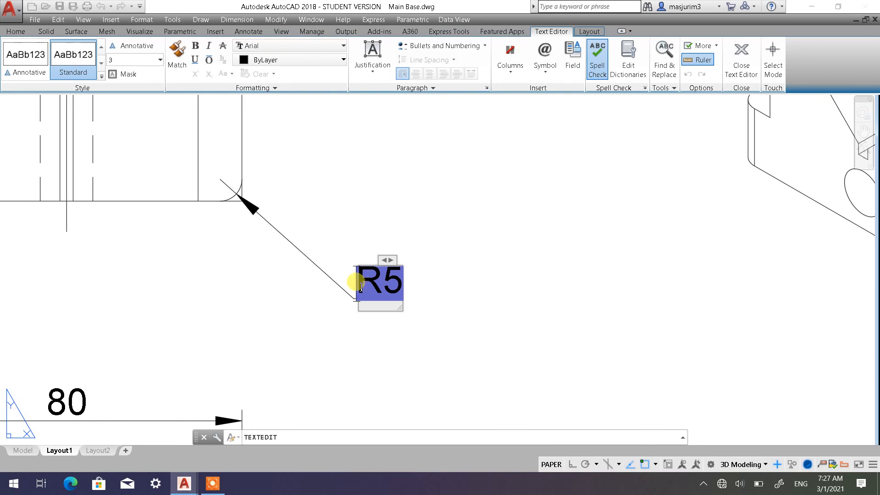
pyautogui.moveTo(359, 288); pyautogui.dragTo(399, 288)
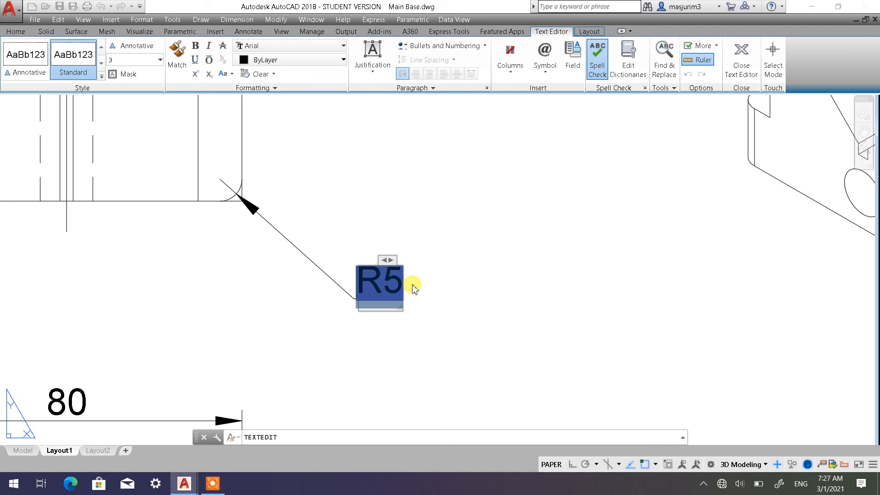
pyautogui.press('Left')
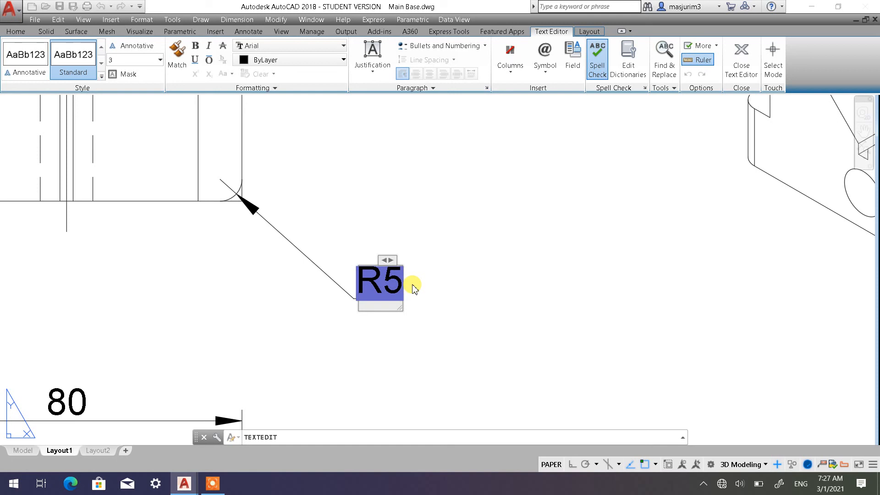
pyautogui.write('4-')
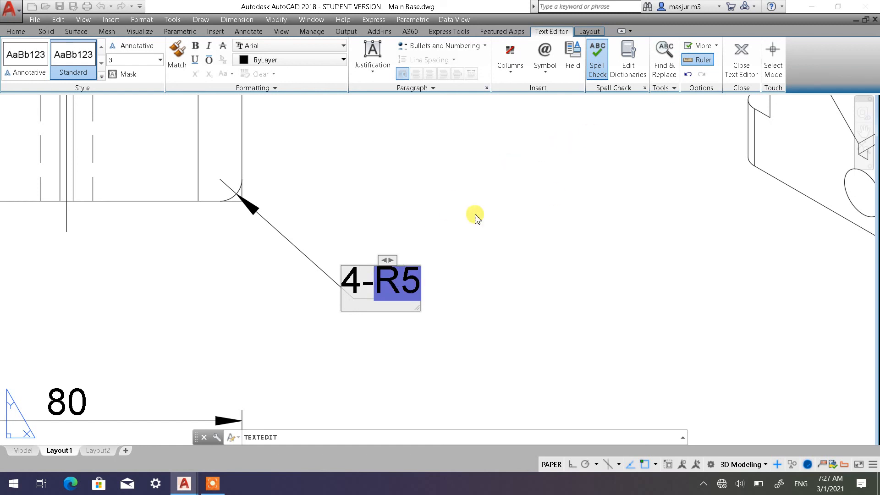
pyautogui.click(741, 64)
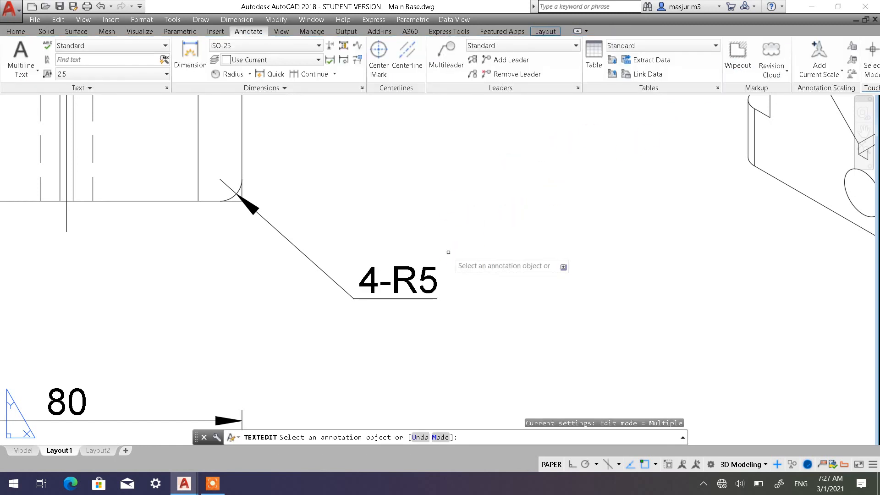
pyautogui.scroll(-4, 458, 251)
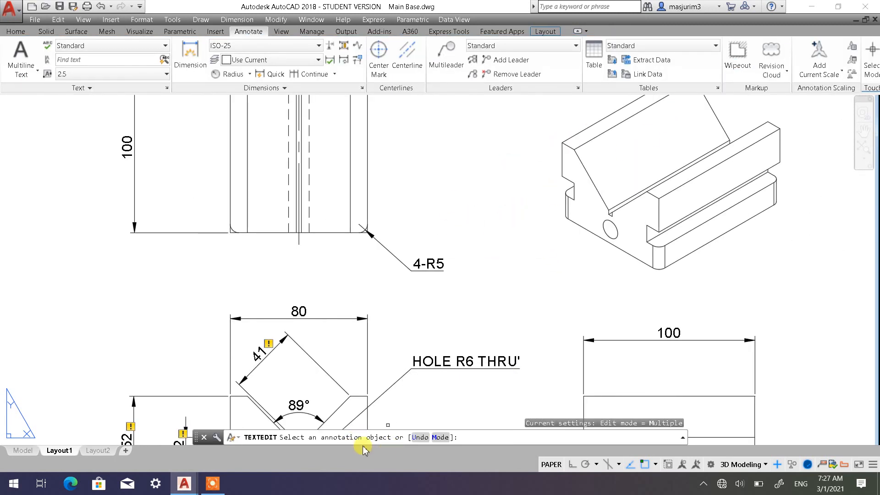
pyautogui.press('Return')
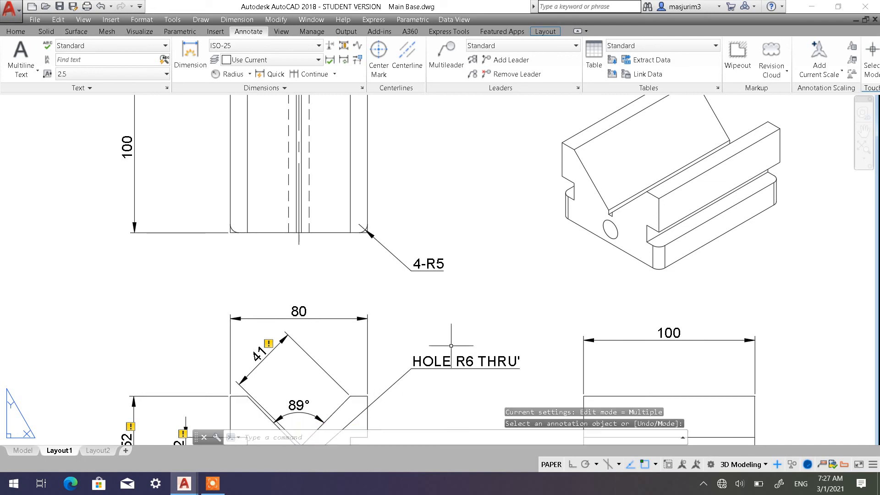
# Review the top view's corner radius note, the front view's dimensions and hole note, and the overall sheet layout
pyautogui.scroll(-3, 439, 305)
pyautogui.scroll(6, 412, 350)
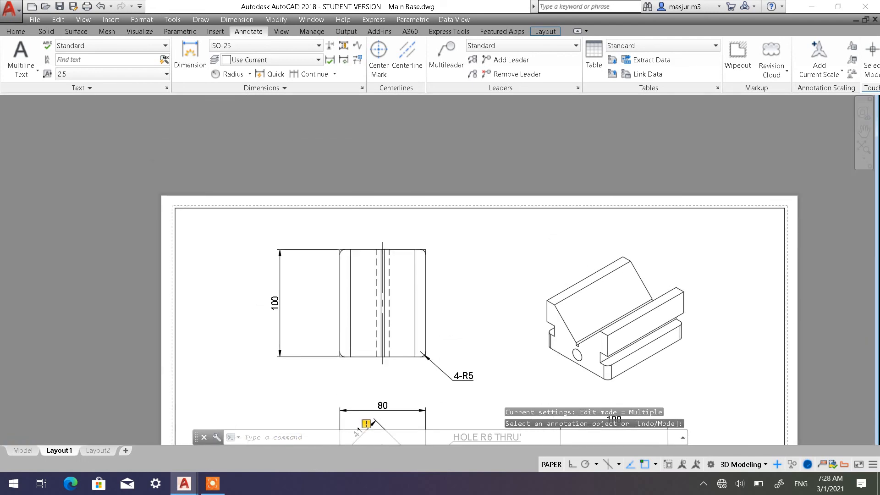
pyautogui.scroll(-3, 460, 375)
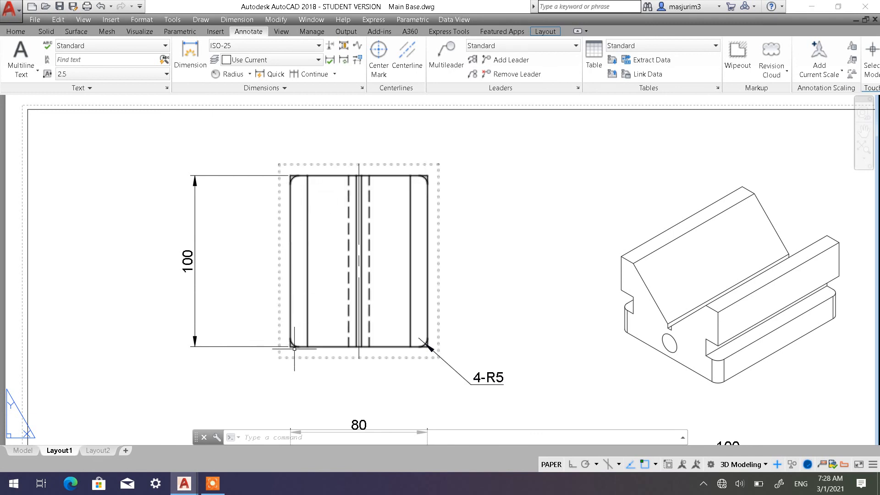
pyautogui.scroll(-2, 368, 388)
pyautogui.moveTo(394, 395); pyautogui.dragTo(414, 254, button='middle')
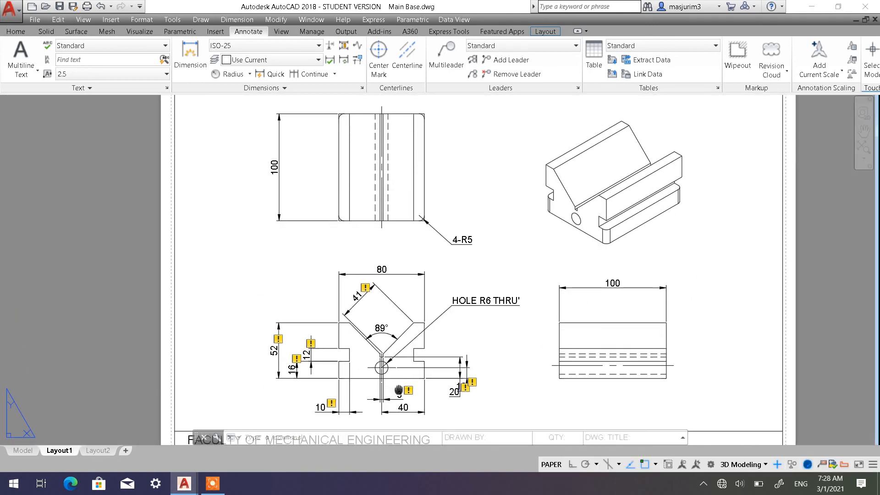
pyautogui.moveTo(397, 388); pyautogui.dragTo(404, 368, button='middle')
pyautogui.scroll(2, 391, 354)
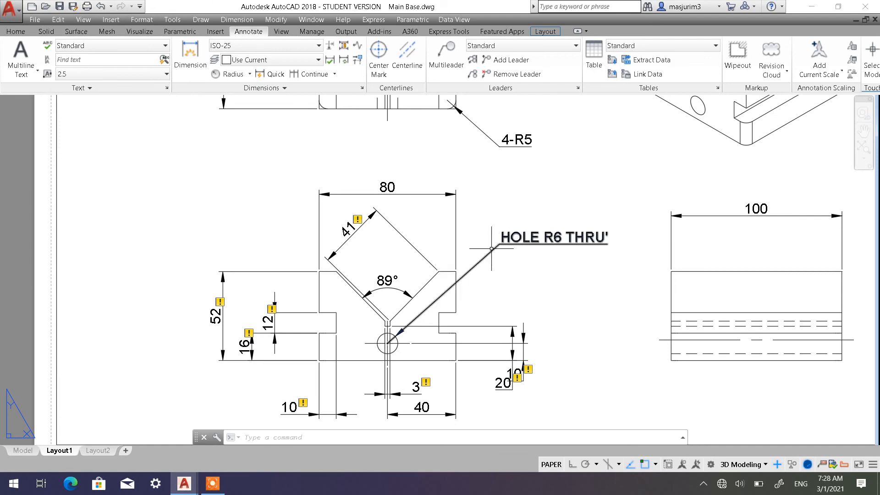
pyautogui.scroll(-4, 612, 272)
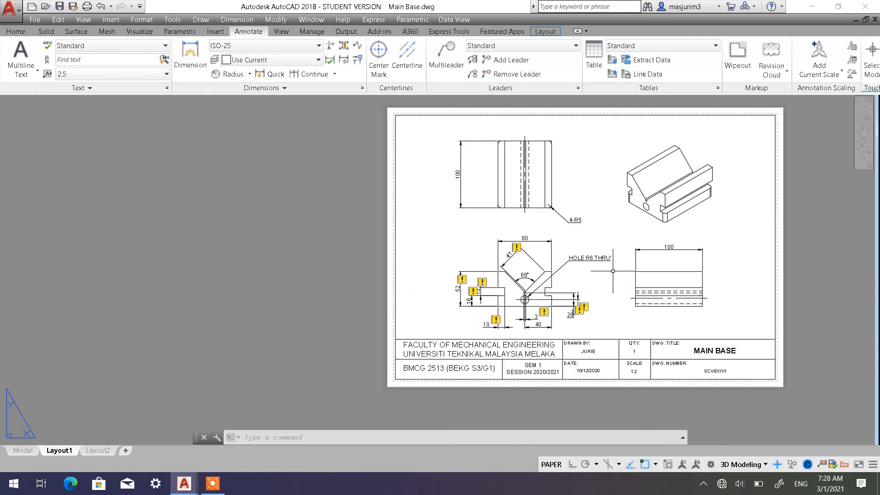
pyautogui.moveTo(613, 271); pyautogui.dragTo(465, 270, button='middle')
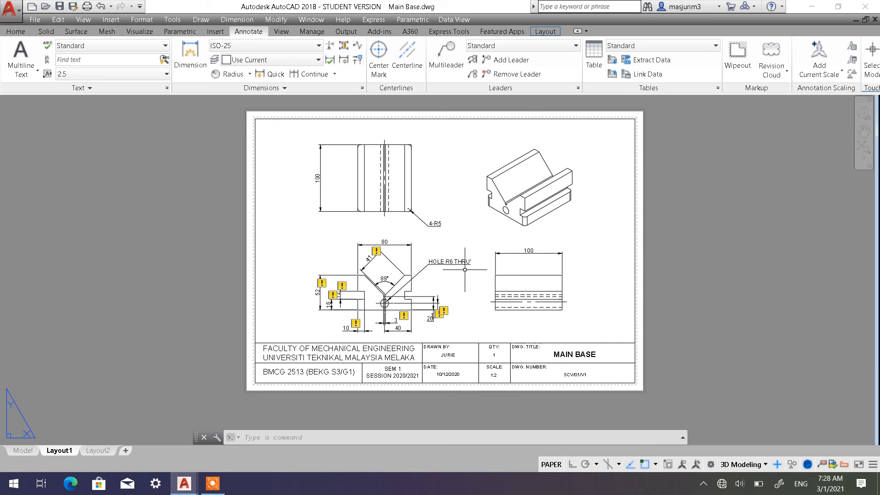
pyautogui.scroll(4, 374, 324)
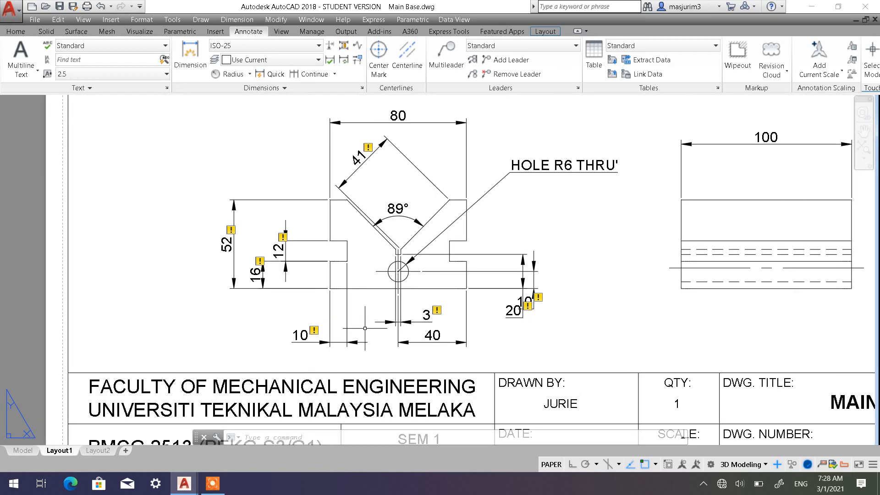
pyautogui.click(315, 331)
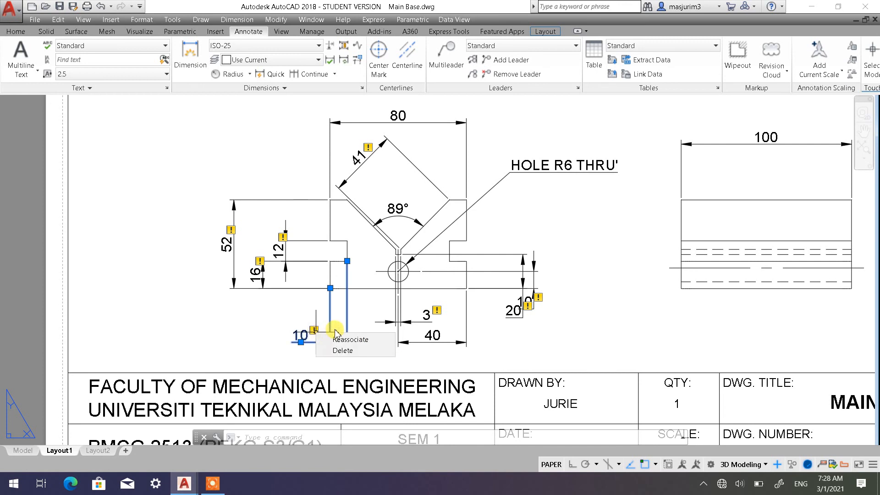
pyautogui.click(348, 339)
pyautogui.press('Escape')
pyautogui.press('Escape')
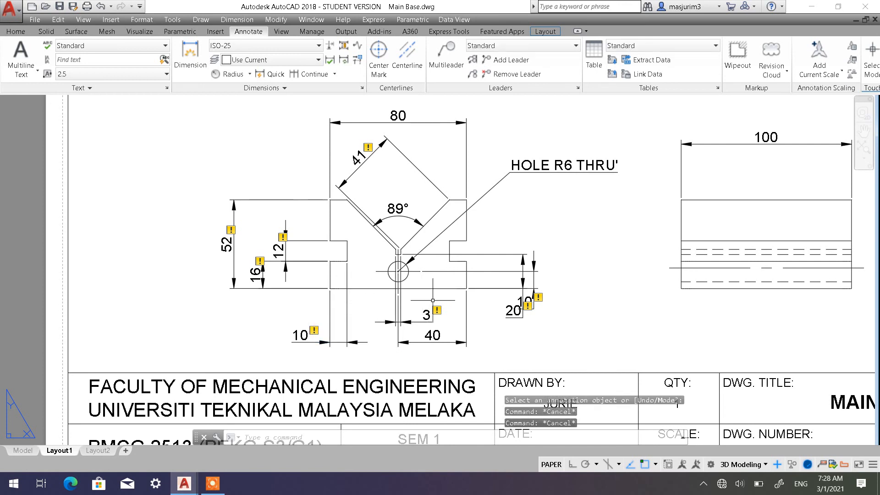
# Move the front view's 10 mm hole-height dimension farther outward so its text clears the neighbouring 20 mm dimension
pyautogui.scroll(4, 555, 311)
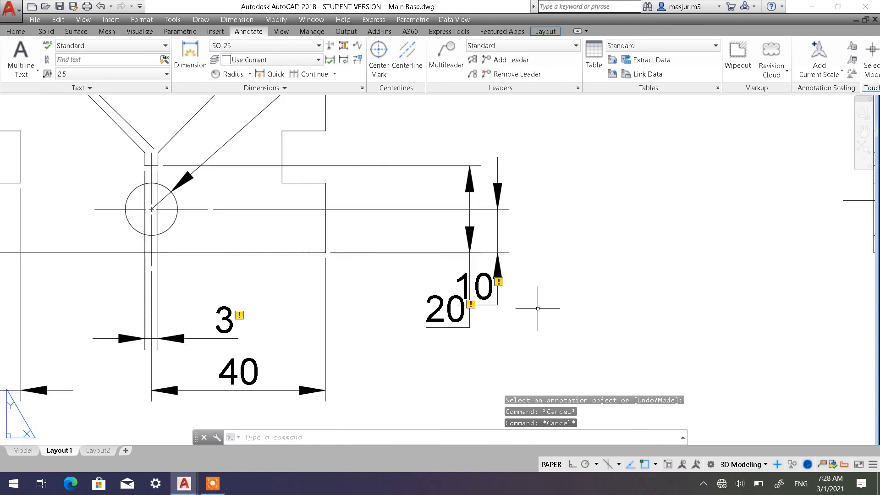
pyautogui.click(498, 275)
pyautogui.click(498, 252)
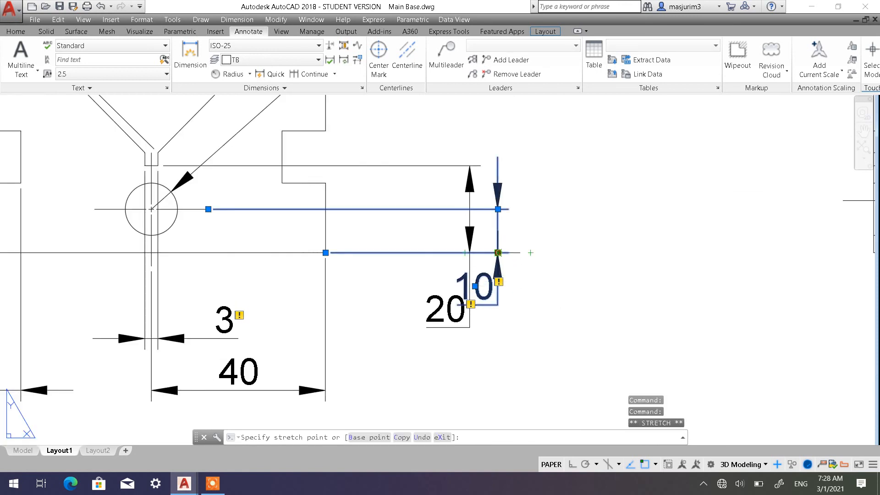
pyautogui.click(528, 297)
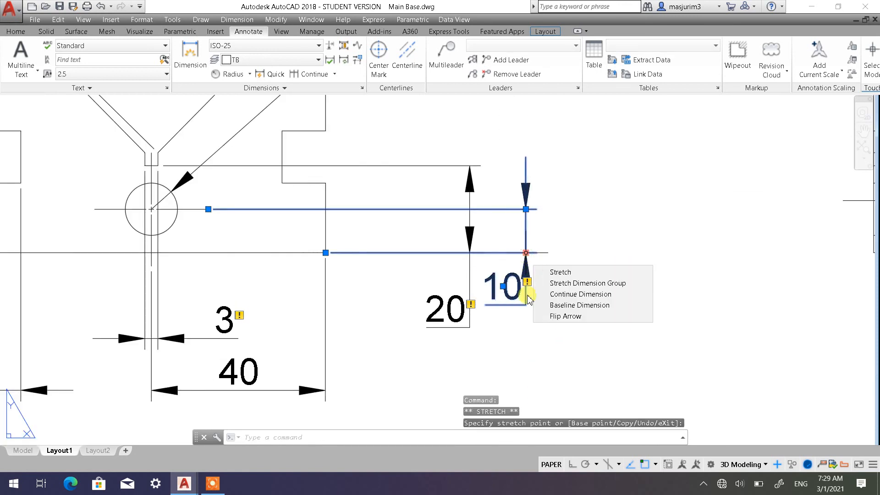
pyautogui.press('Escape')
pyautogui.press('Escape')
pyautogui.press('Escape')
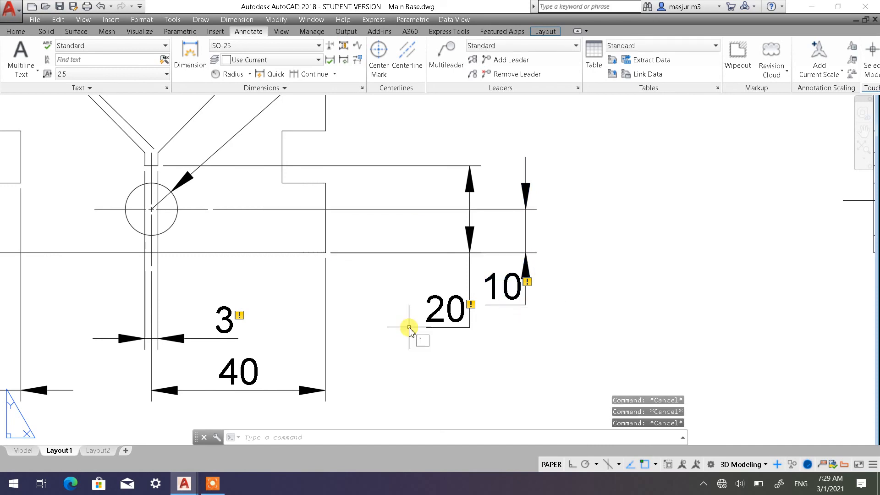
# Set the ANNOMONITOR system variable to 0 to hide the yellow warning badges on the dimensions
pyautogui.scroll(-4, 409, 327)
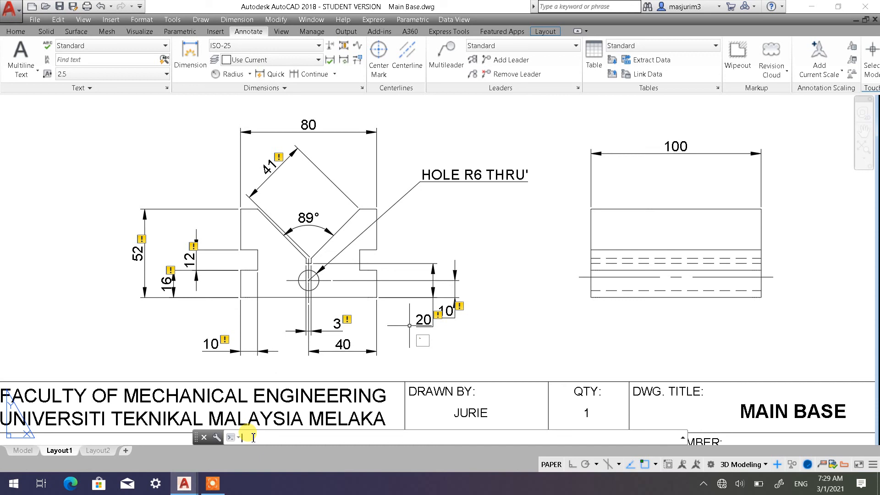
pyautogui.write('AN')
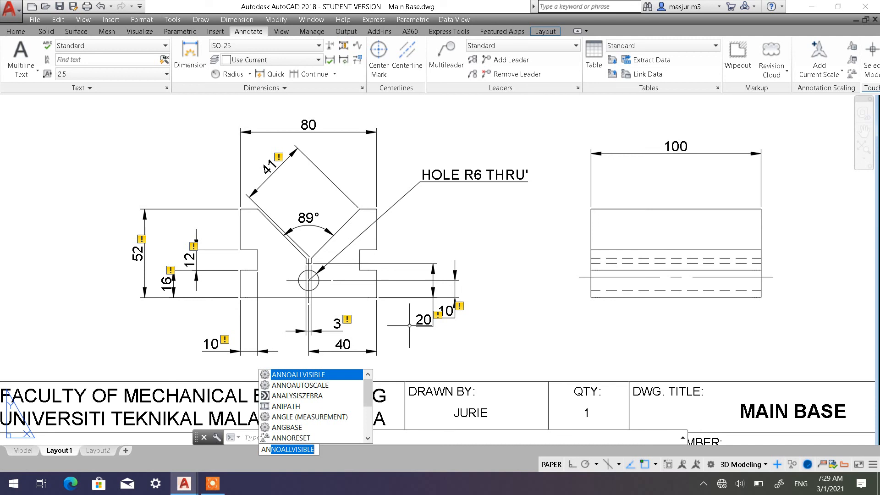
pyautogui.write('NO')
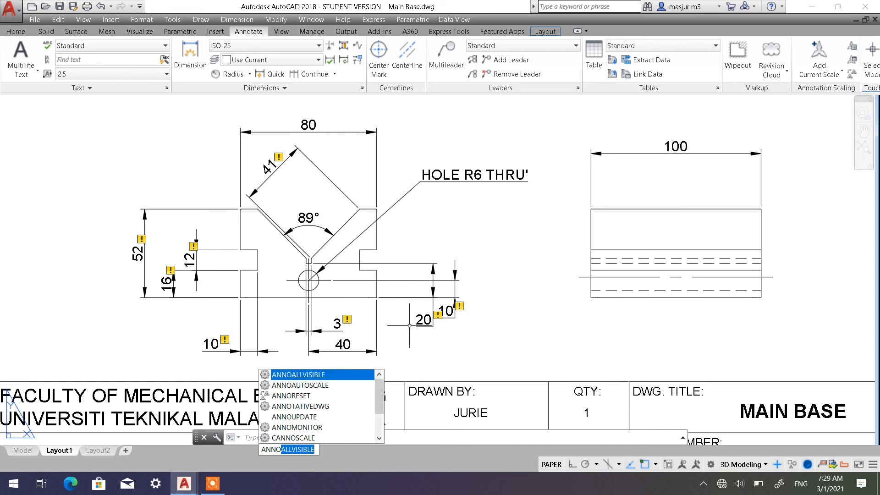
pyautogui.click(298, 427)
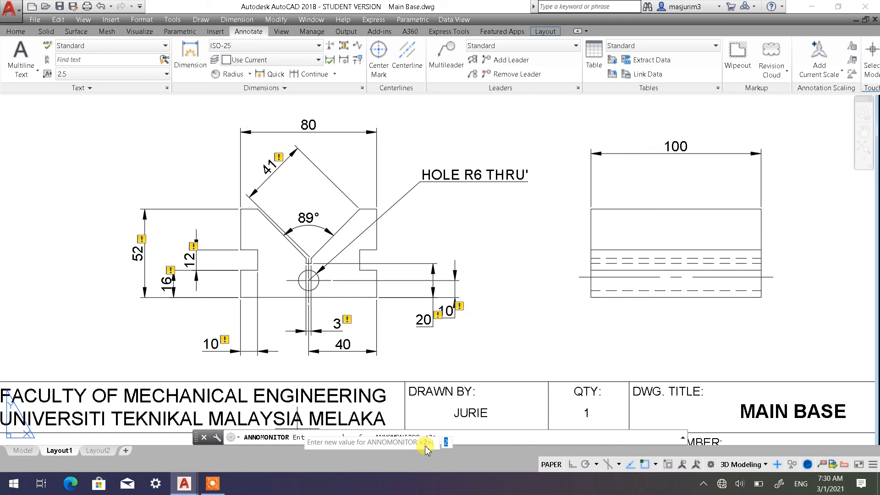
pyautogui.write('0')
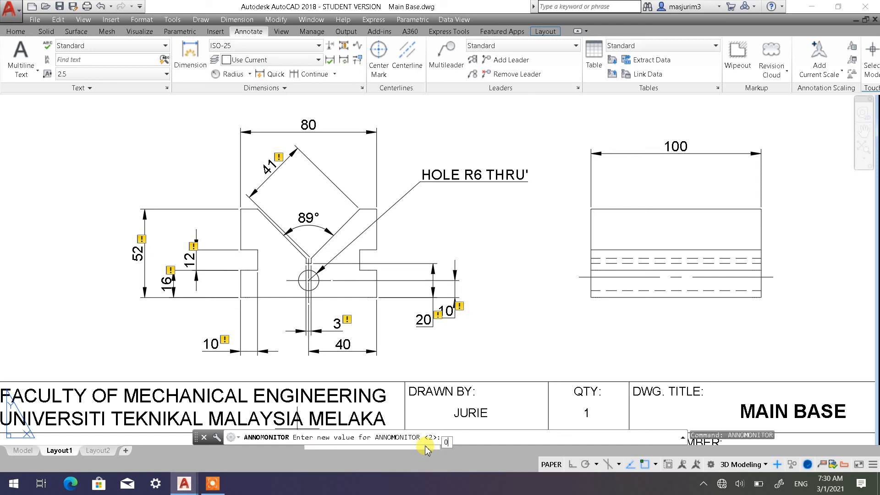
pyautogui.press('Return')
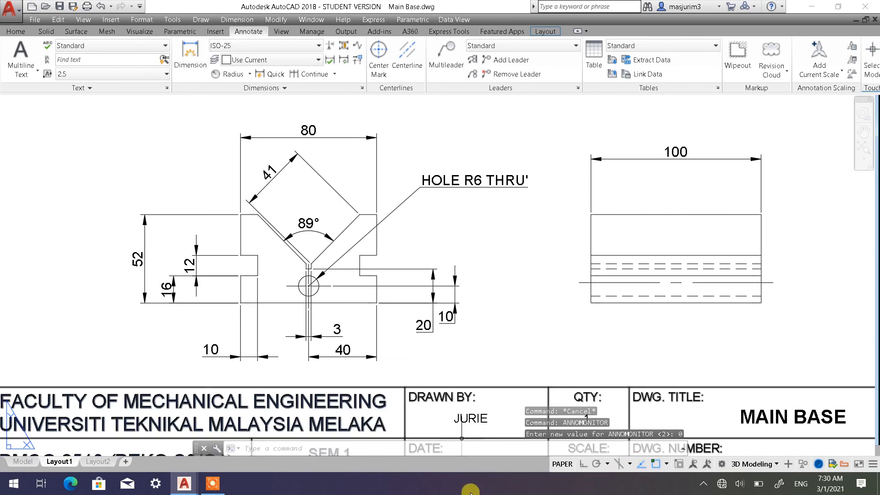
# Set ANNOMONITOR back to 2 to switch the annotation monitor on again
pyautogui.click(260, 449)
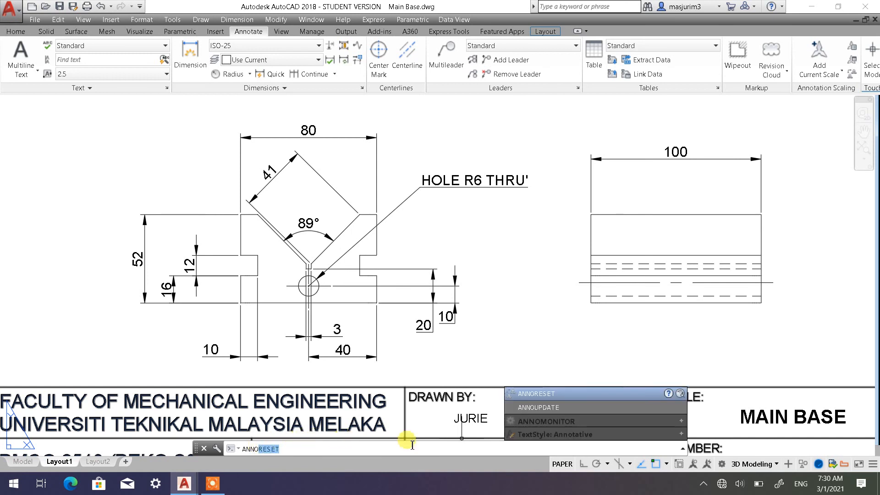
pyautogui.click(548, 421)
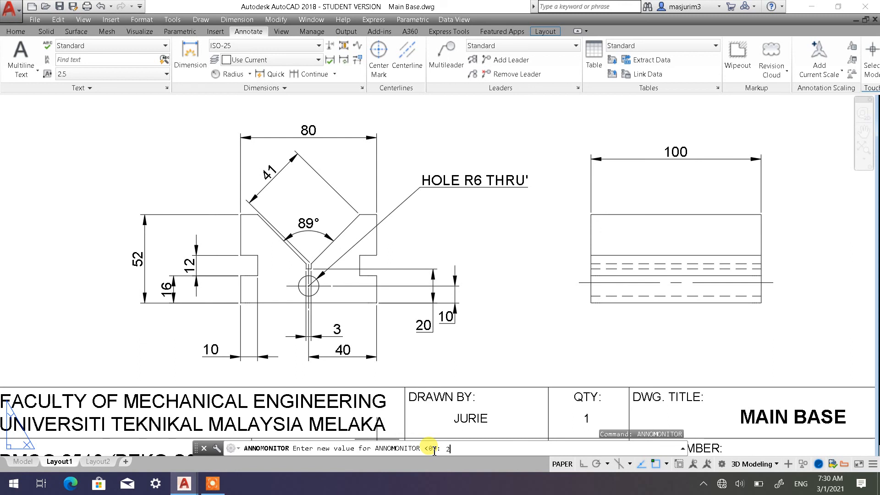
pyautogui.press('Return')
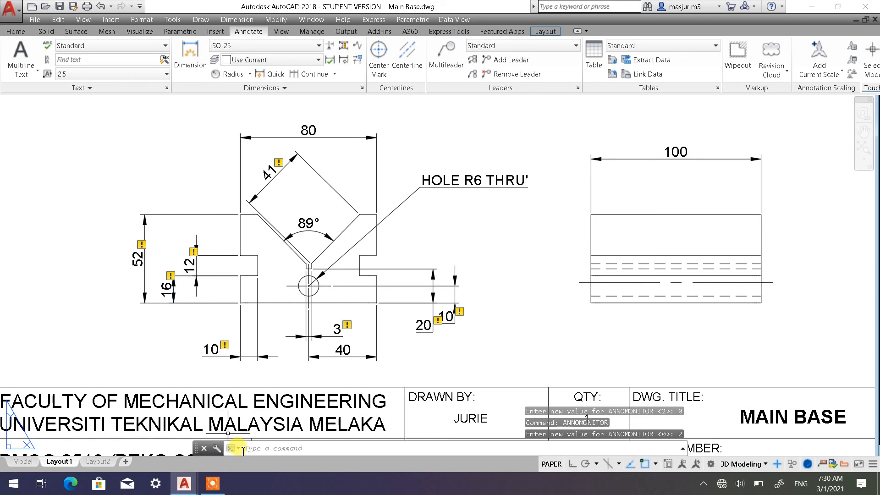
# Switch the annotation monitor off again by setting ANNOMONITOR to 0
pyautogui.click(262, 450)
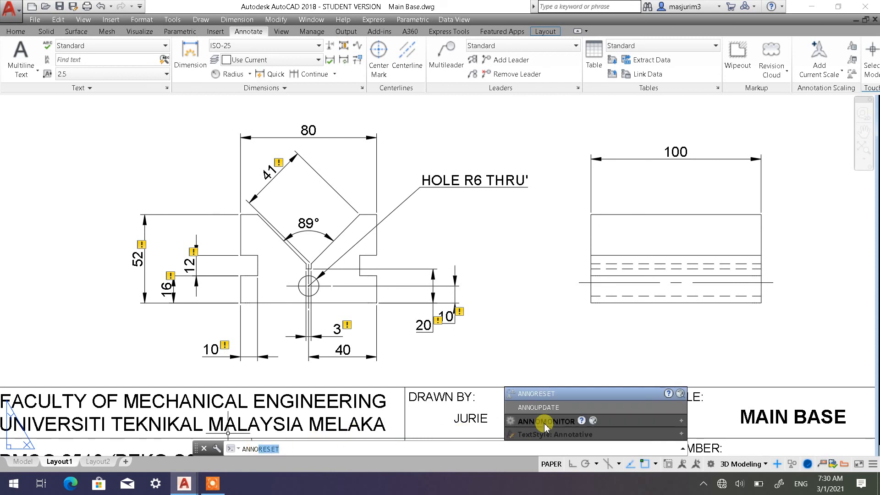
pyautogui.click(545, 423)
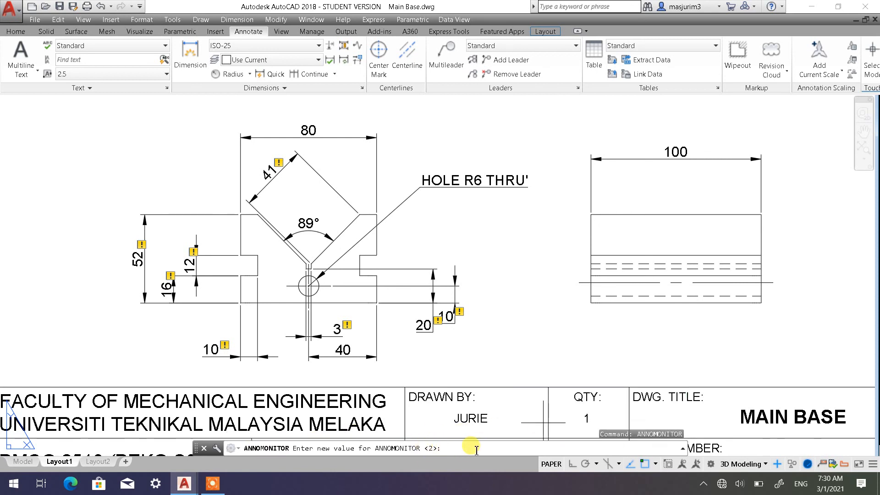
pyautogui.write('0')
pyautogui.press('Return')
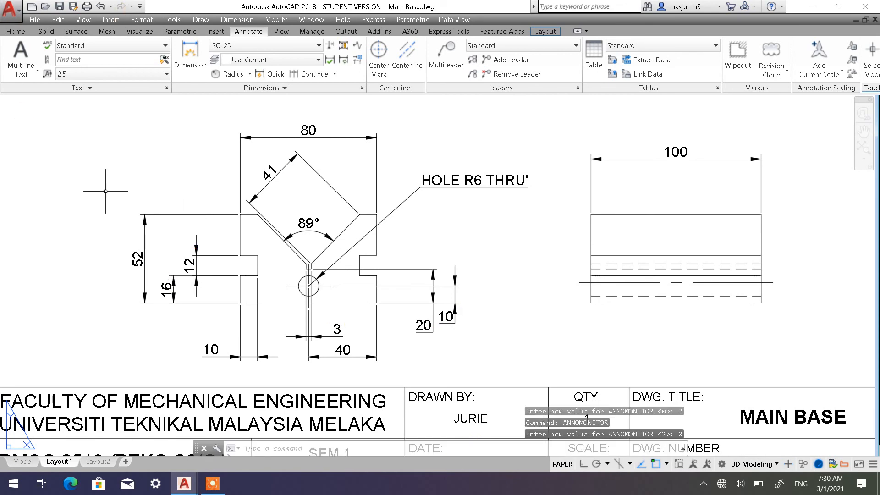
# Check the complete Main Base sheet layout and save the drawing under its existing name
pyautogui.scroll(-4, 396, 264)
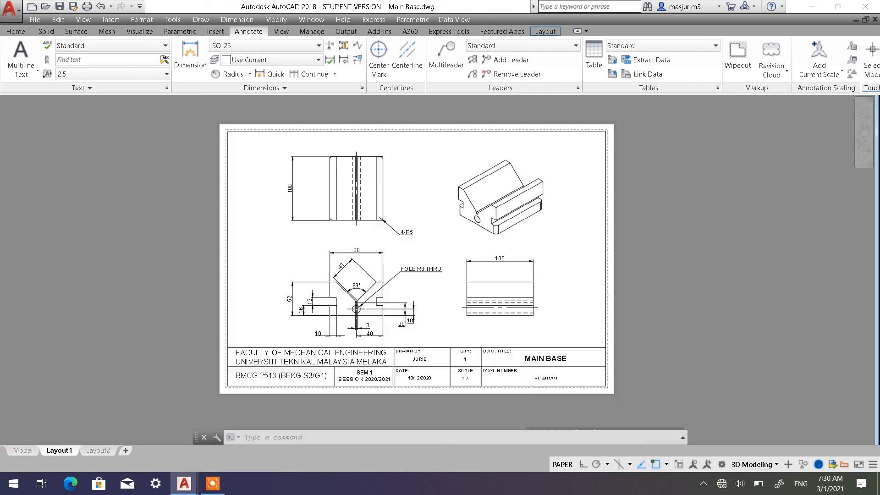
pyautogui.scroll(2, 380, 261)
pyautogui.scroll(-2, 379, 260)
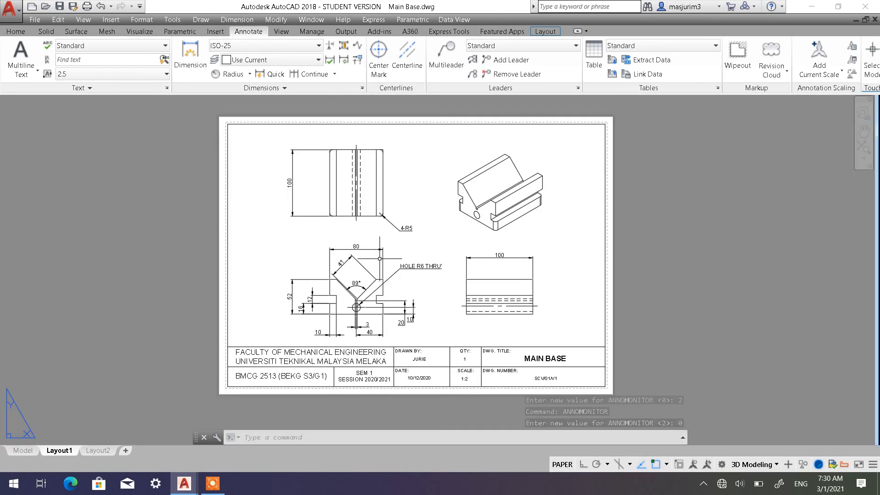
pyautogui.moveTo(379, 259); pyautogui.dragTo(411, 257, button='middle')
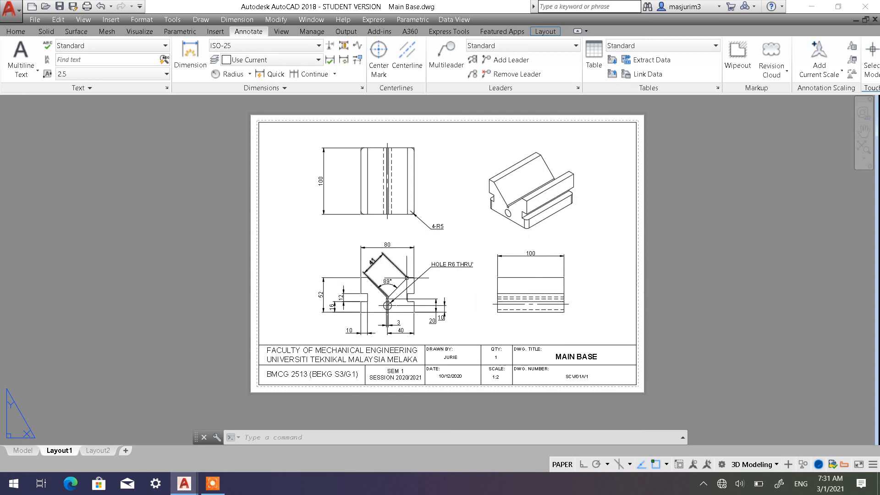
pyautogui.click(59, 8)
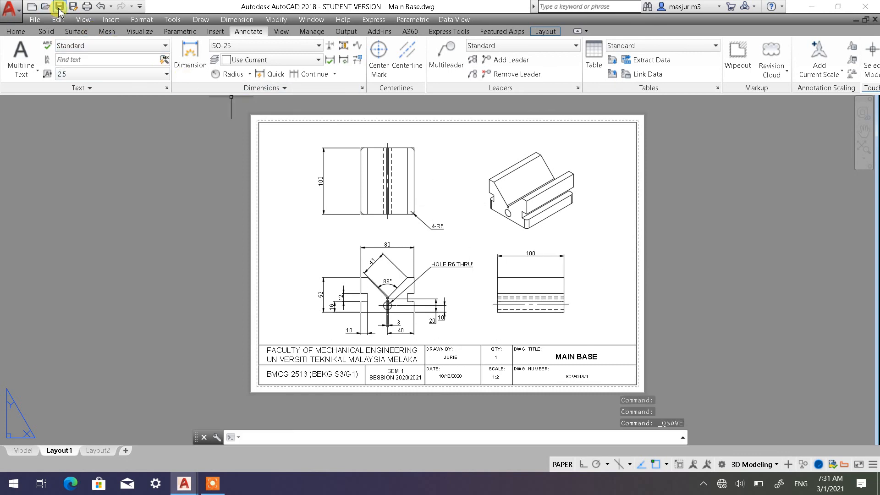